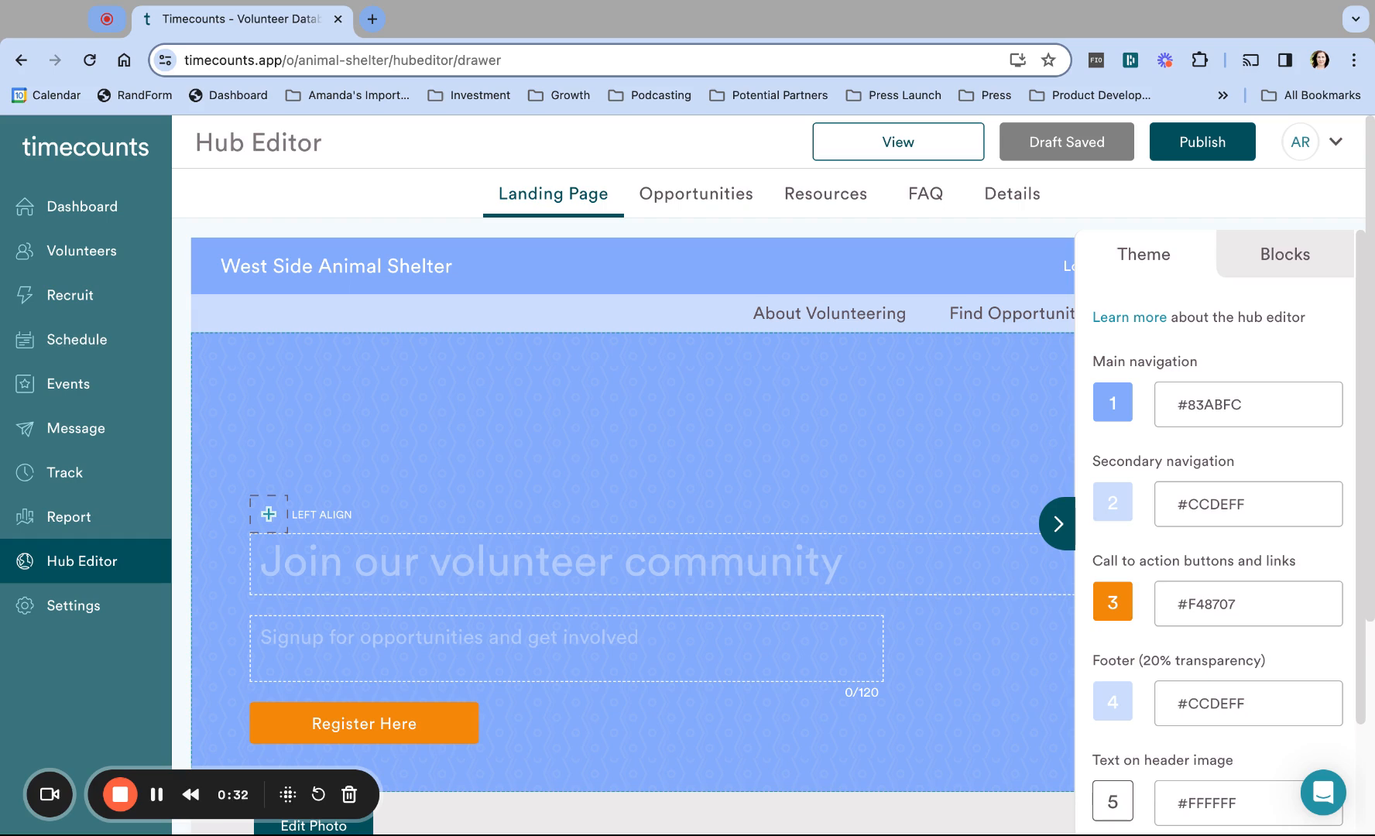
Step: Collapse the Theme drawer so the whole West Side Animal Shelter landing page preview is visible
left_click(1058, 526)
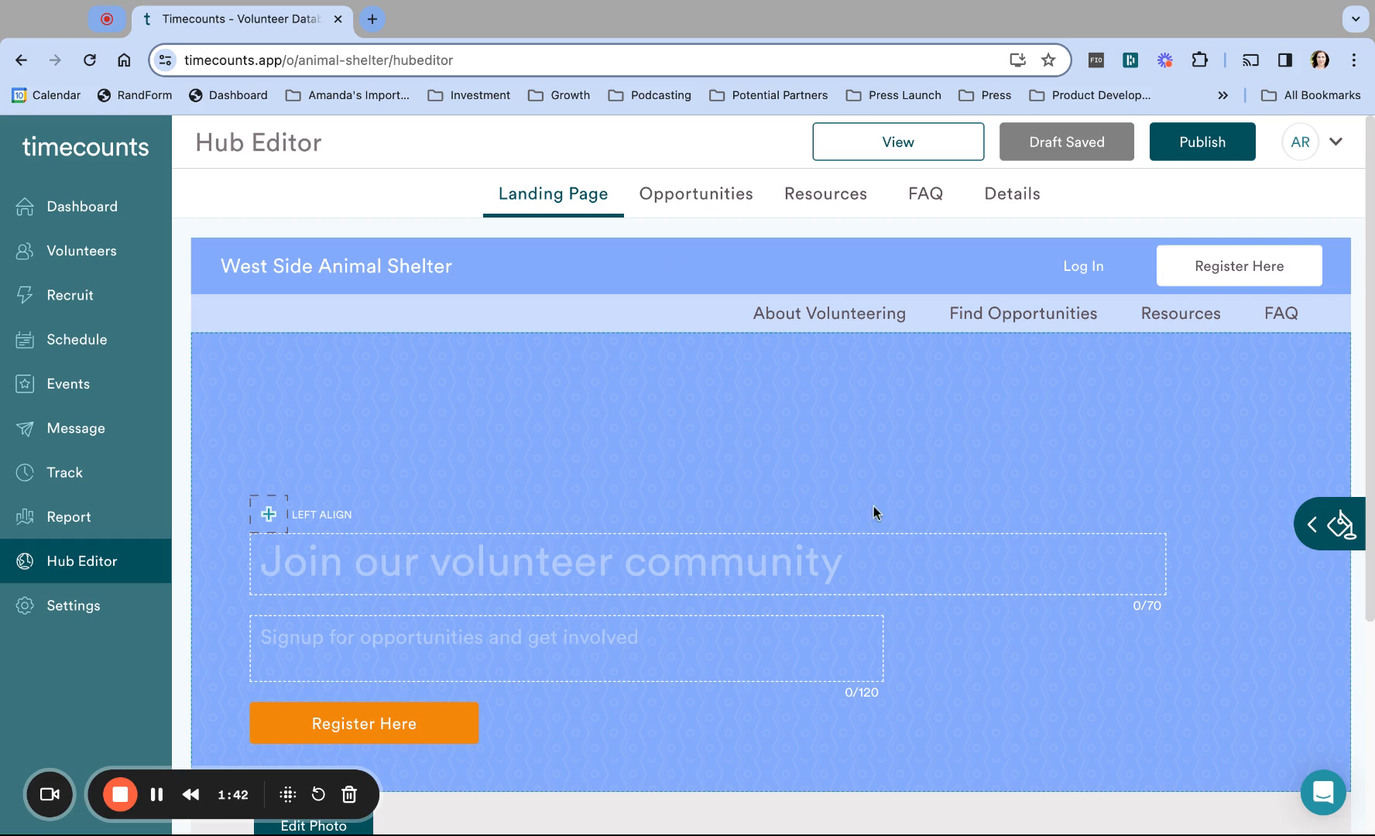
left_click(1323, 524)
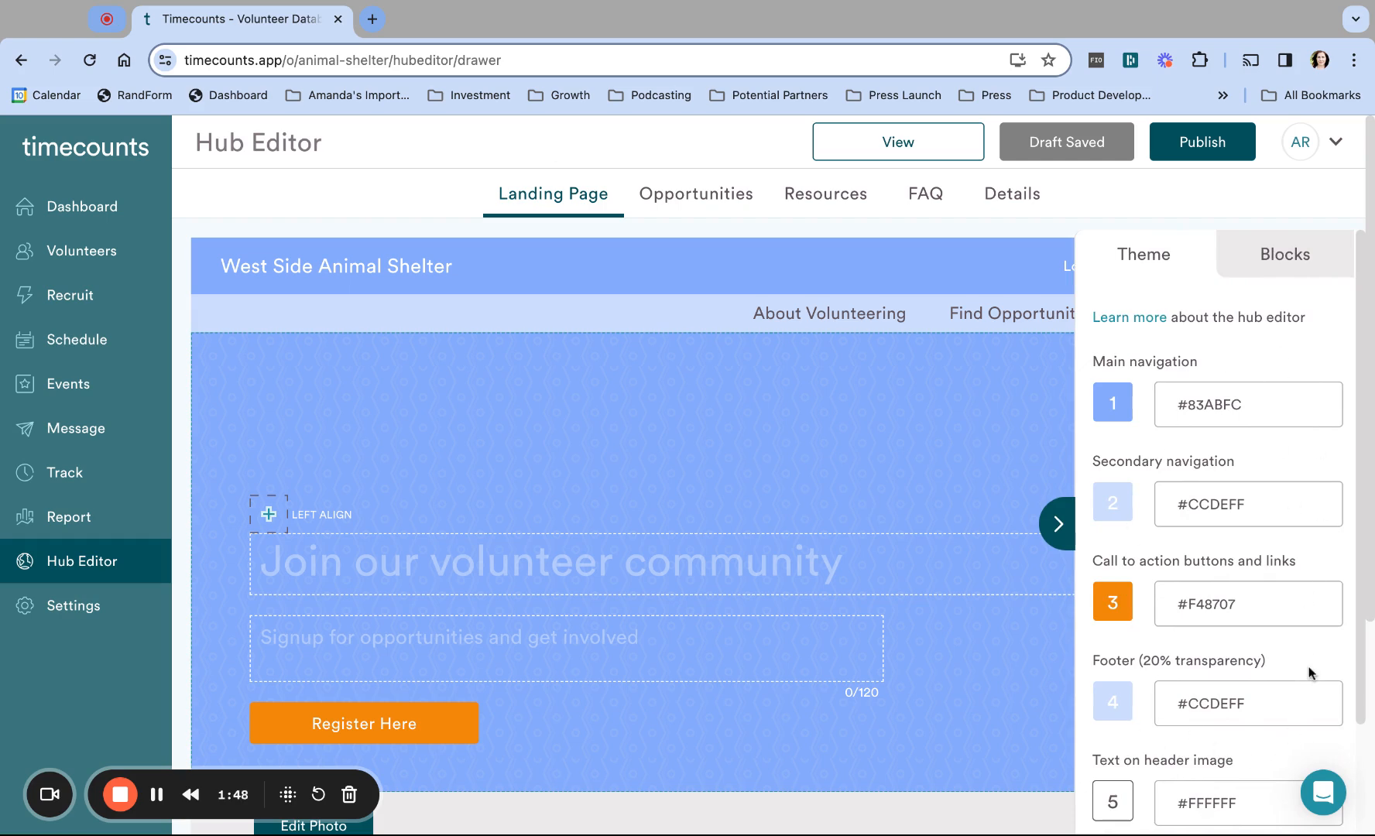
scroll(1311, 672, "down", 5)
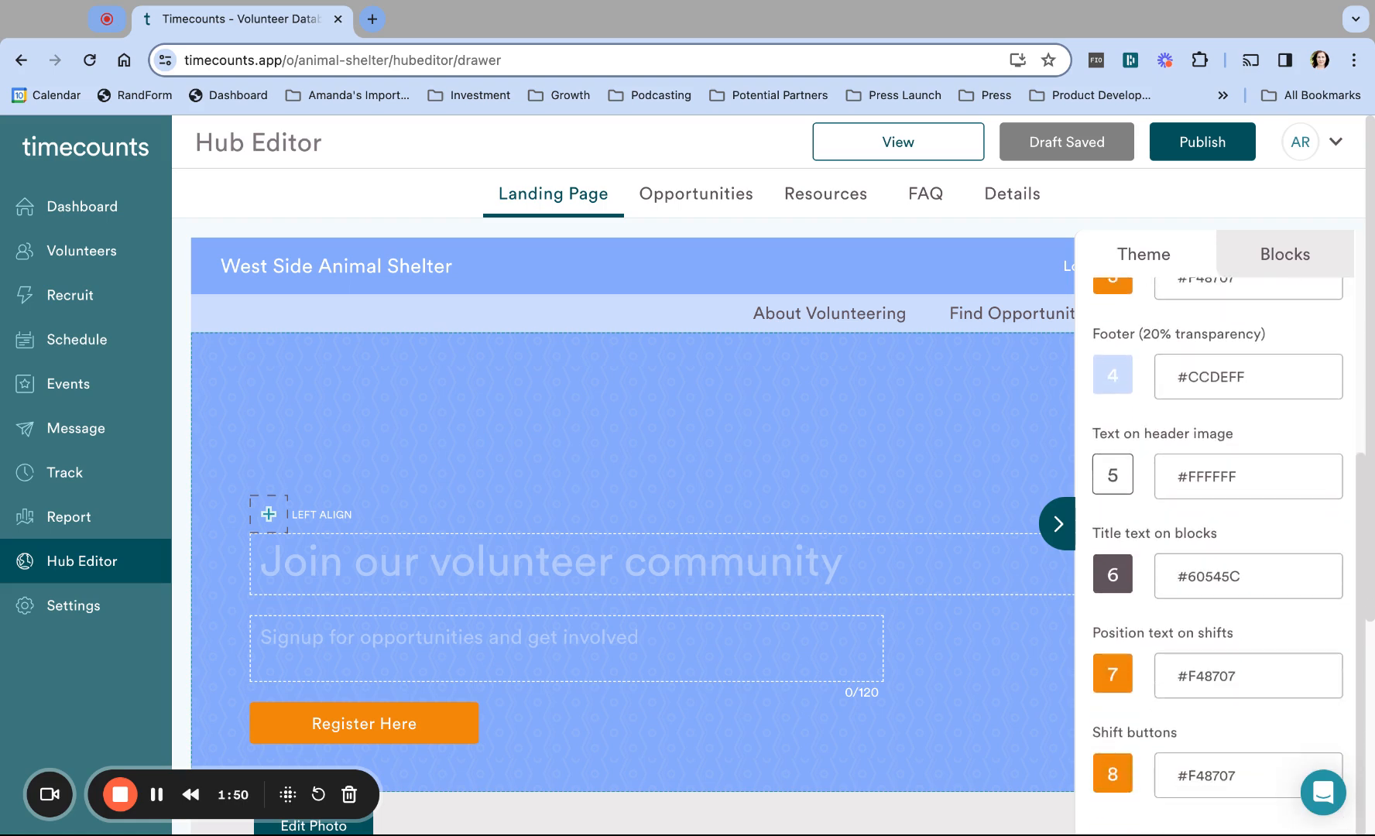
scroll(1310, 446, "up", 5)
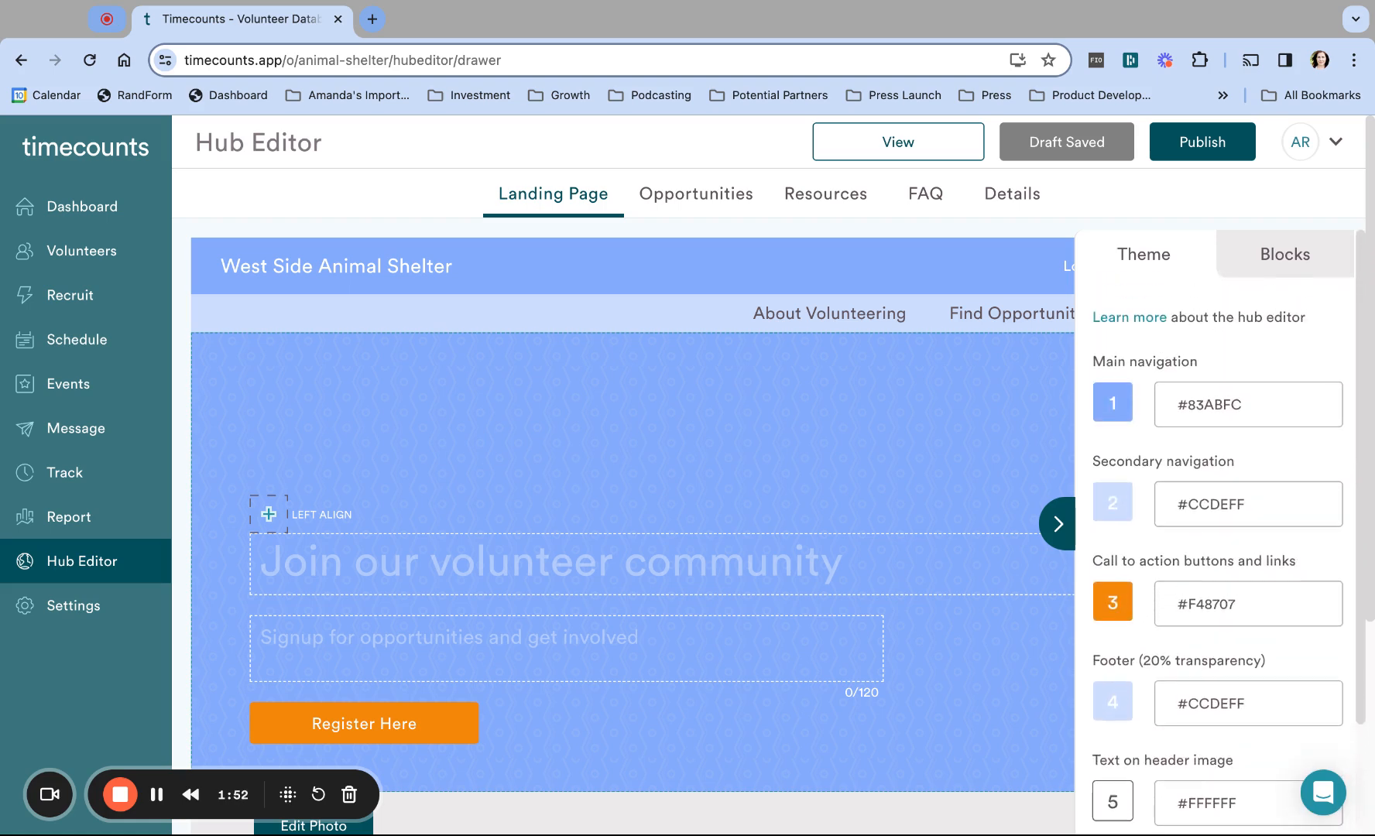
left_click(1289, 263)
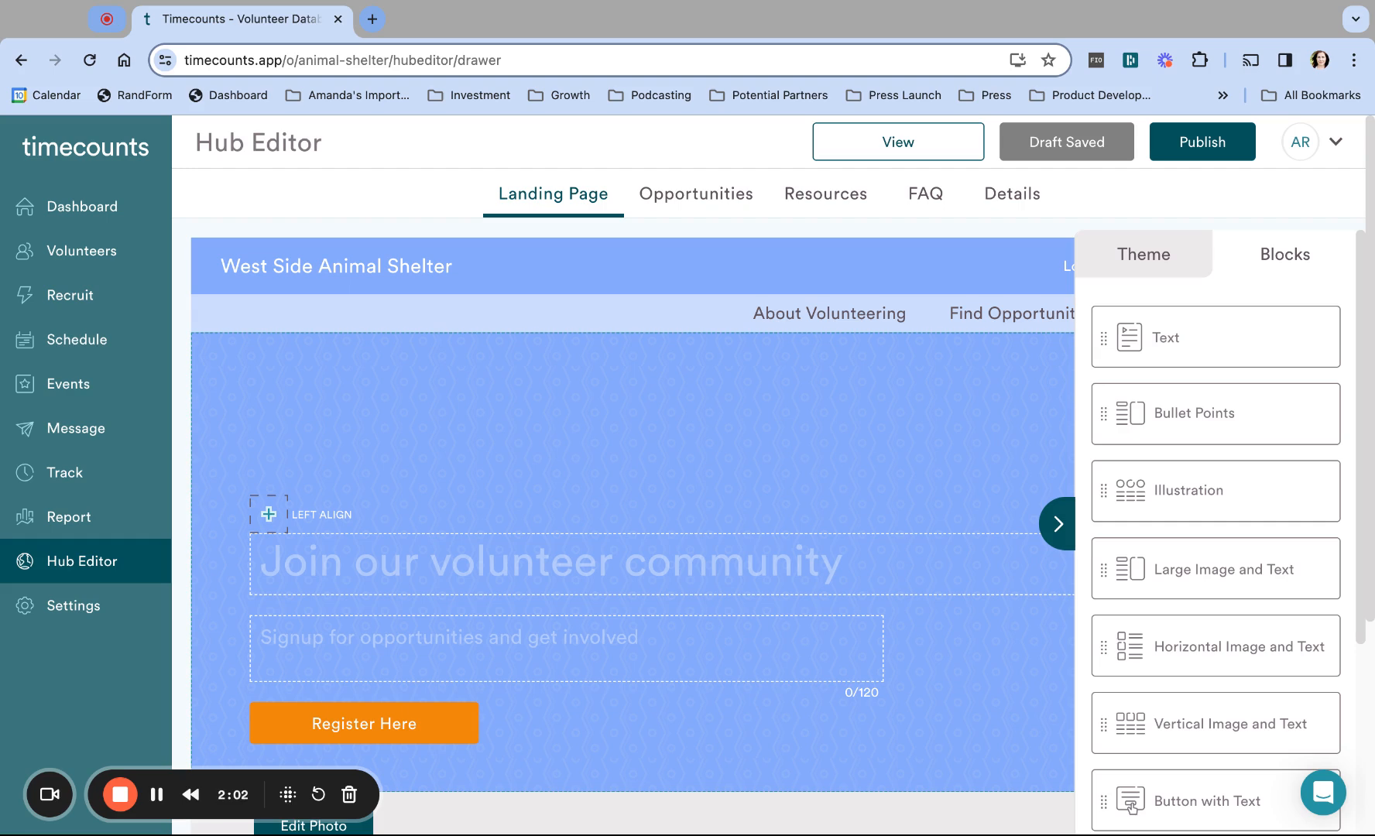
left_click_drag(1095, 408, 1097, 412)
left_click(1056, 525)
scroll(1058, 680, "down", 4)
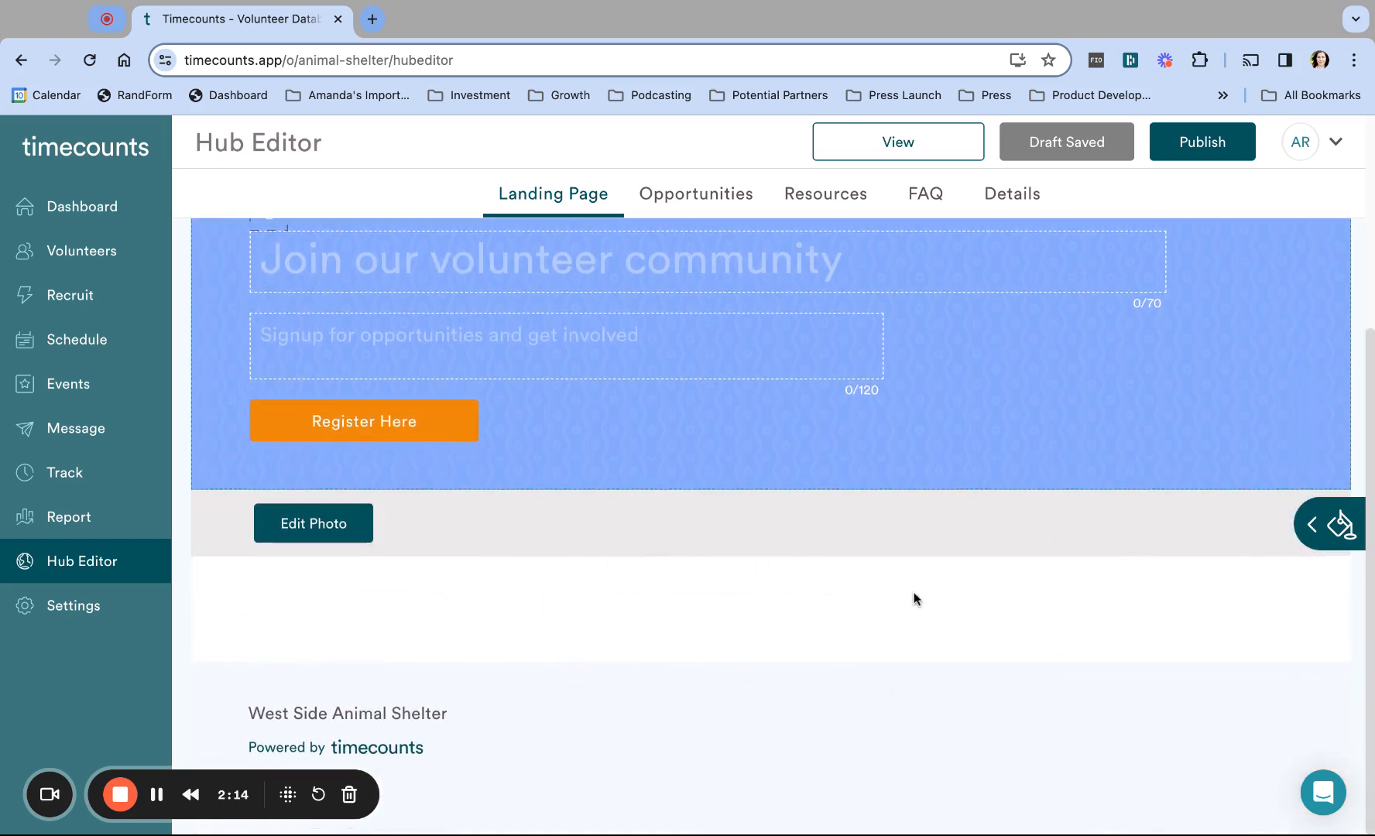
scroll(913, 427, "up", 4)
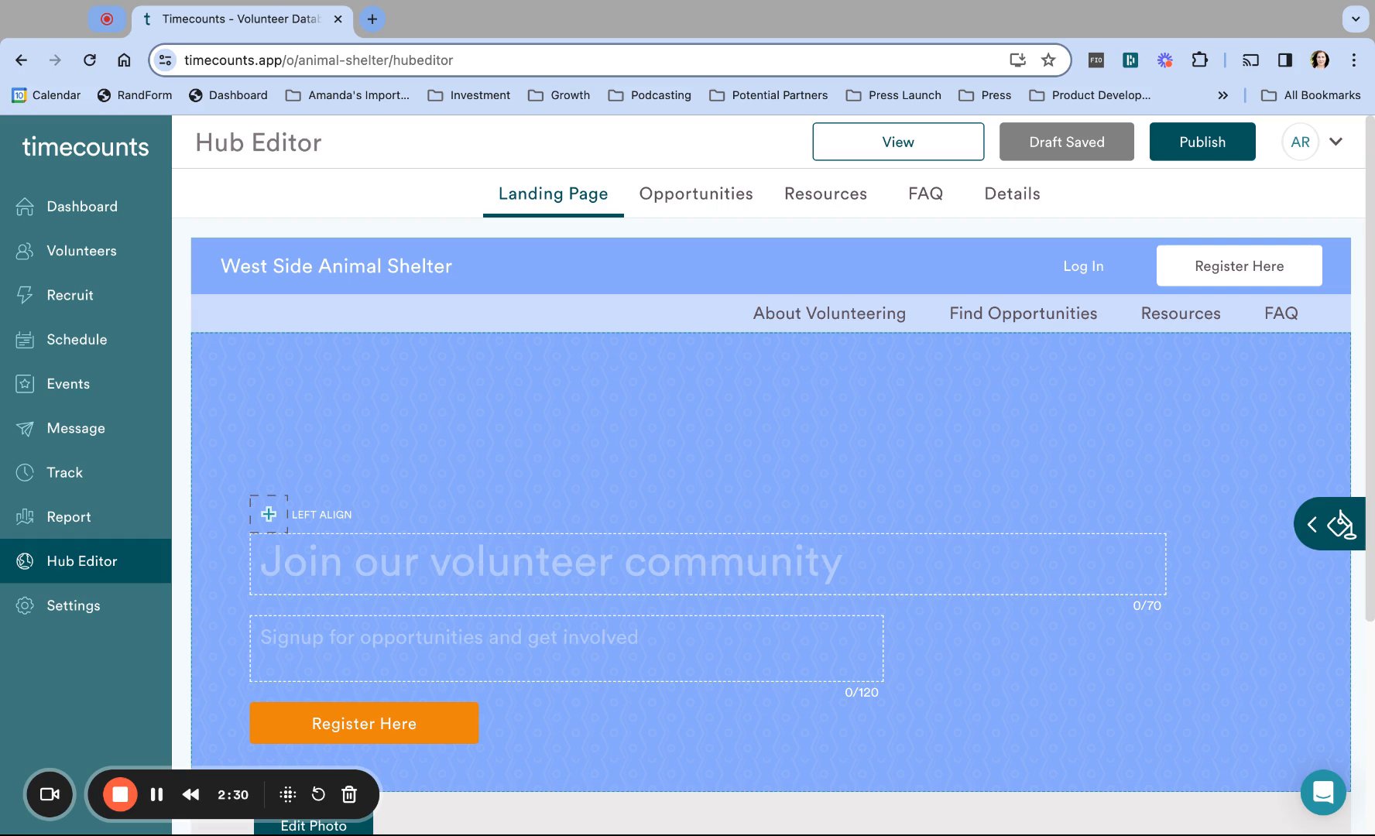
left_click(1318, 529)
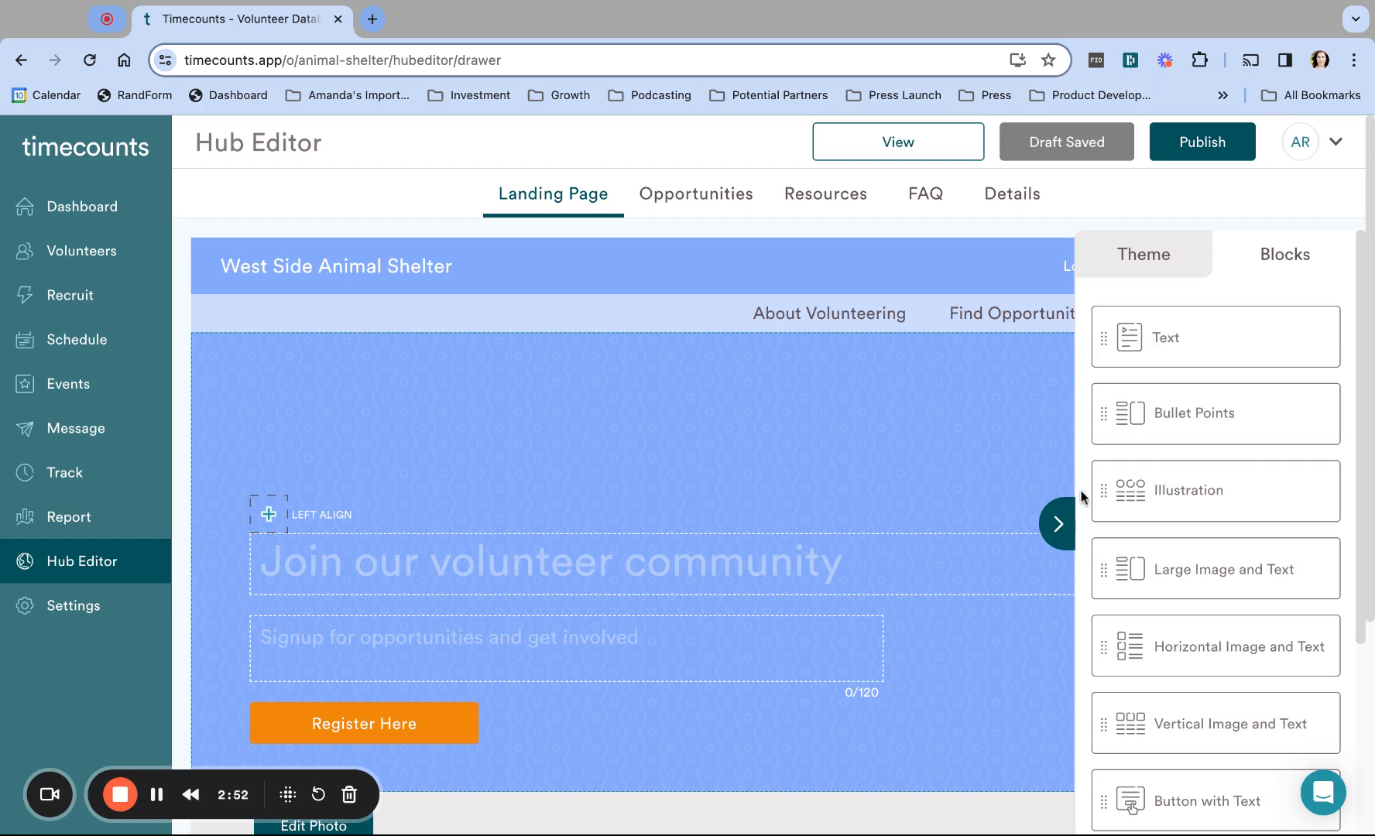
left_click(1144, 254)
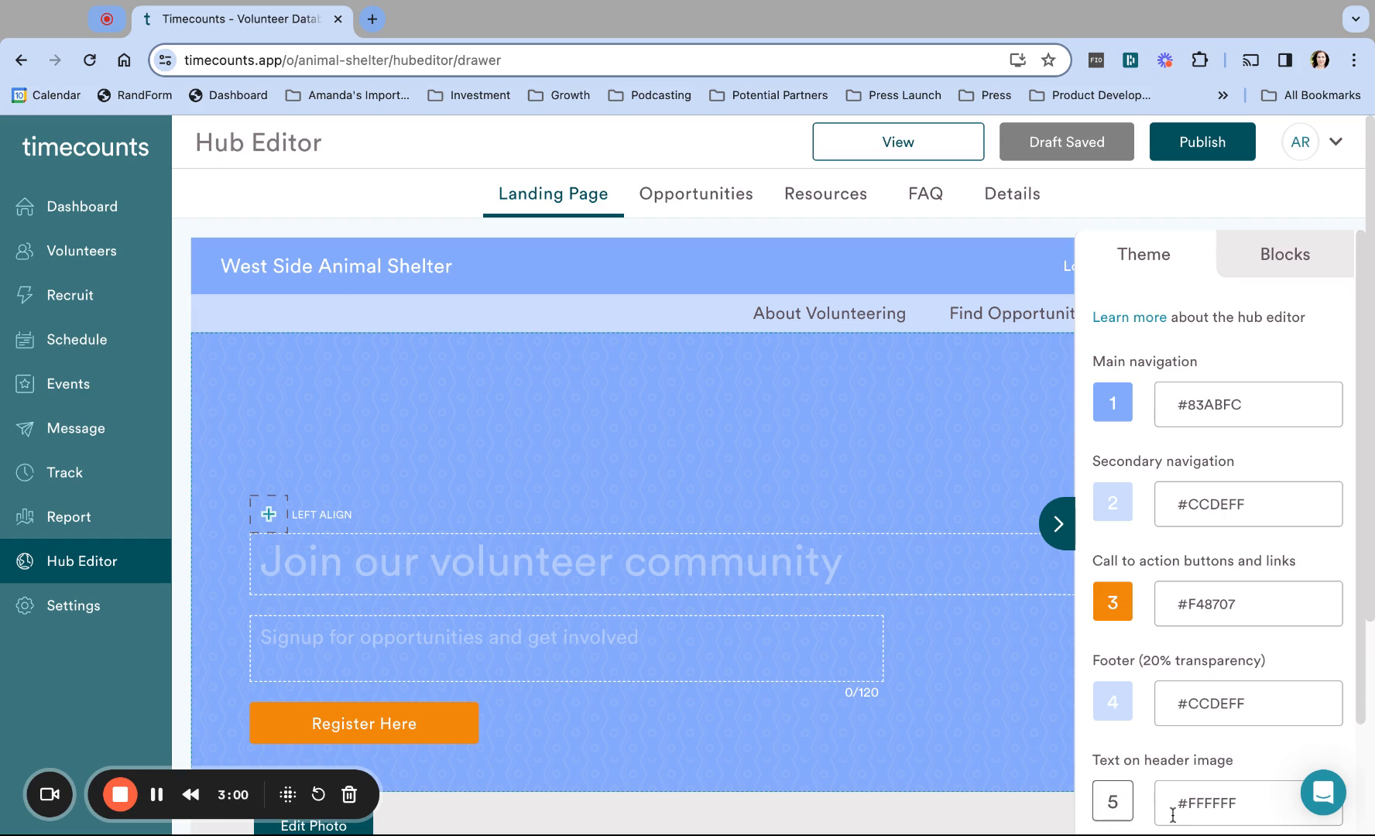
left_click(1057, 524)
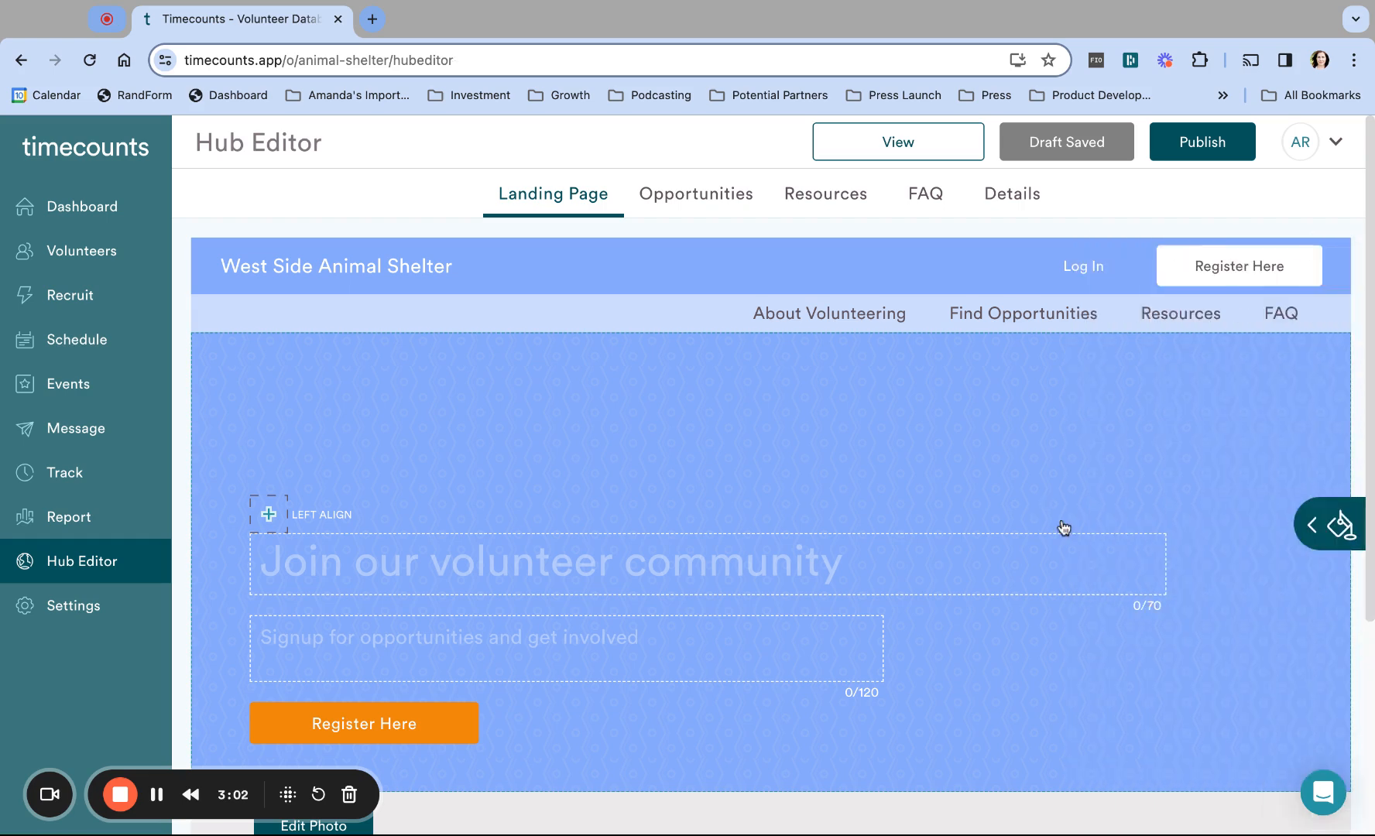
Step: Title the hero 'Join our volunteer community', with a subtitle on fostering cats and dogs or office help
left_click(966, 574)
type("Join")
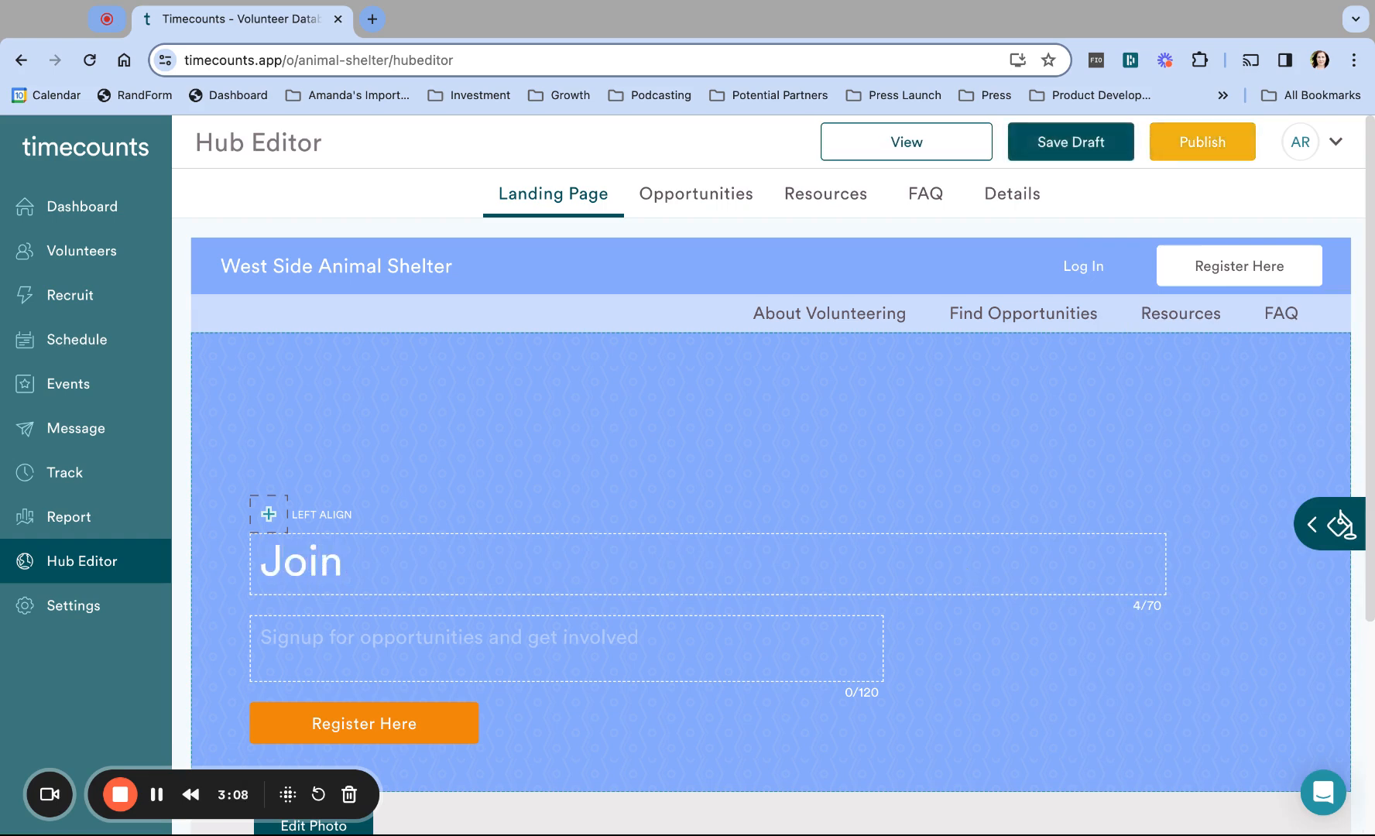
type(" our volun")
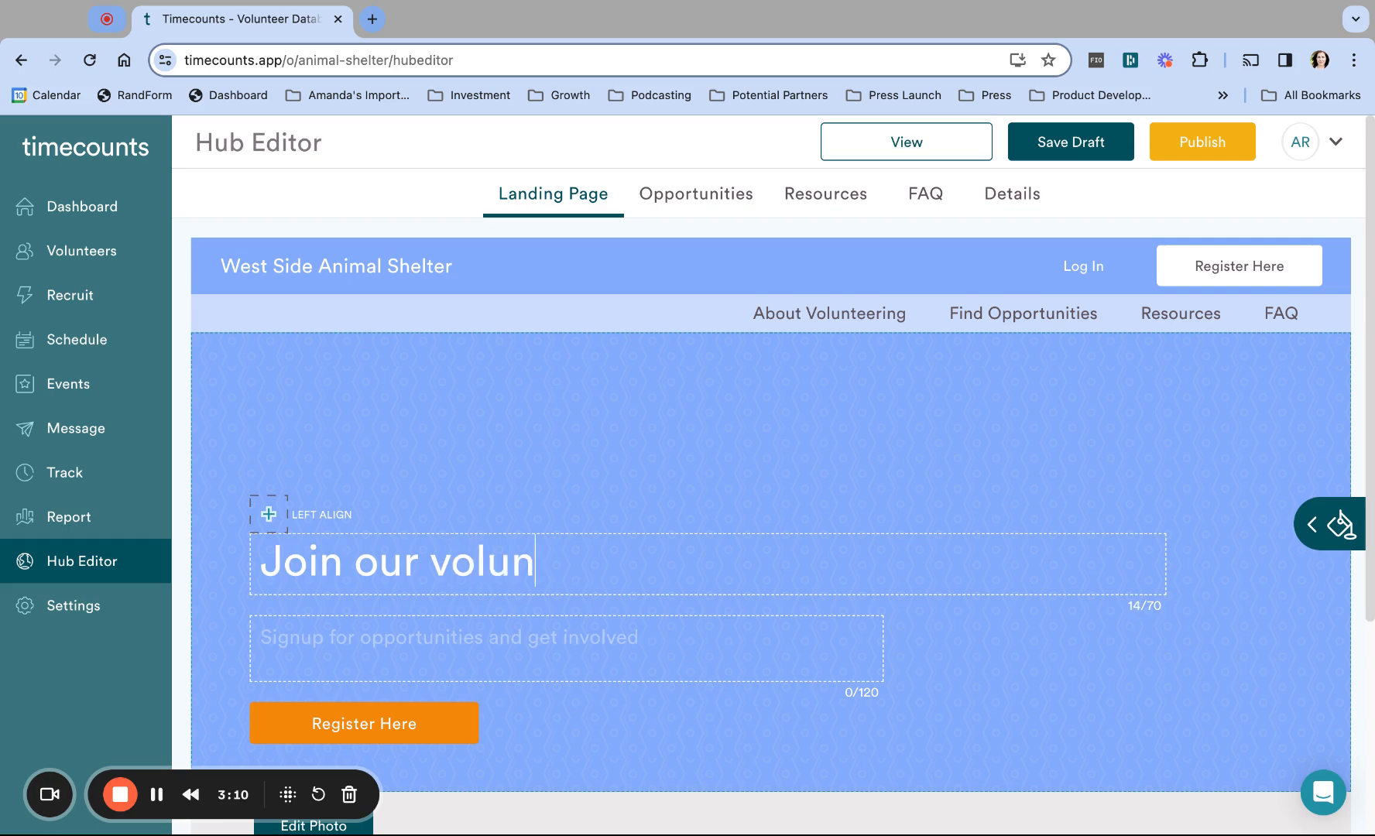
type("teer community")
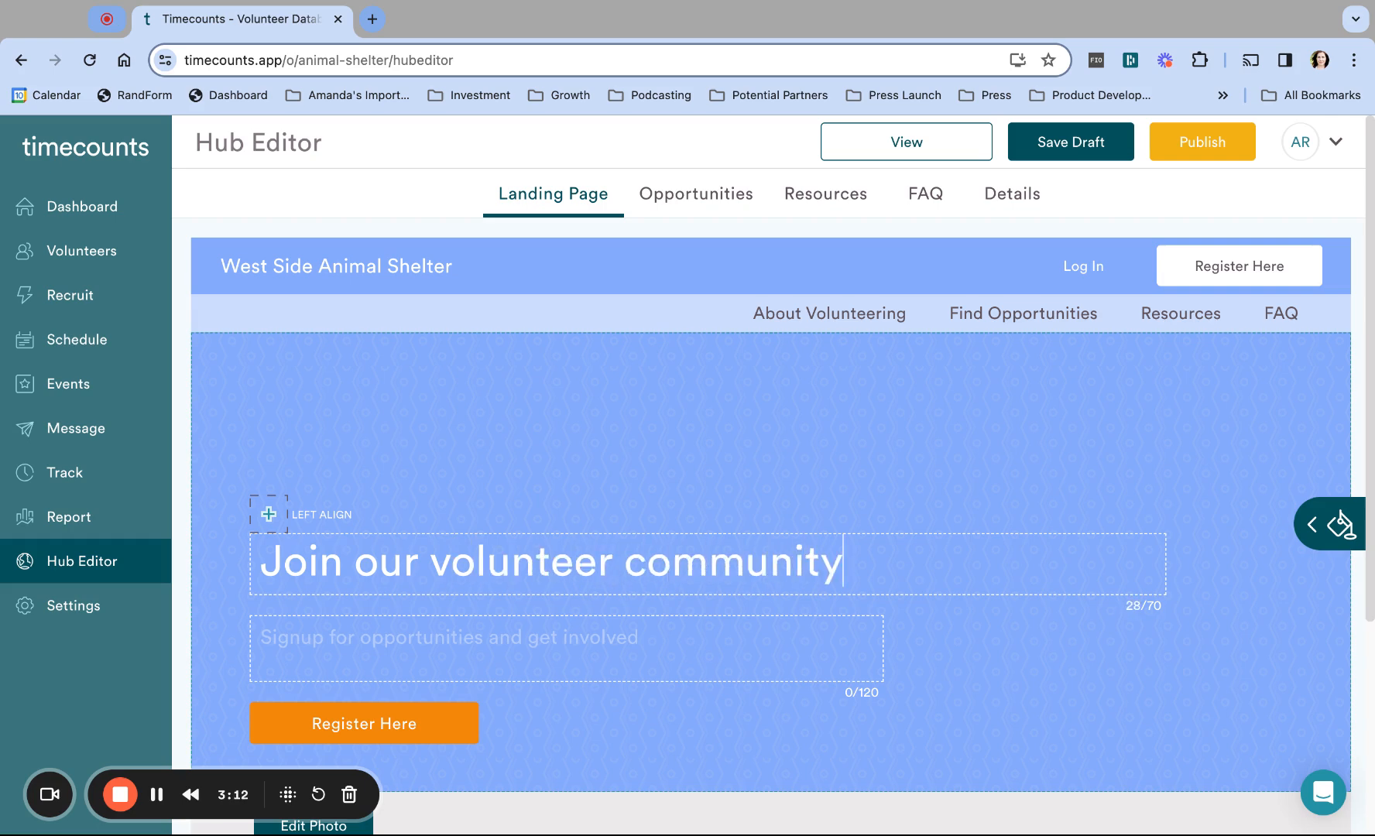
left_click(798, 636)
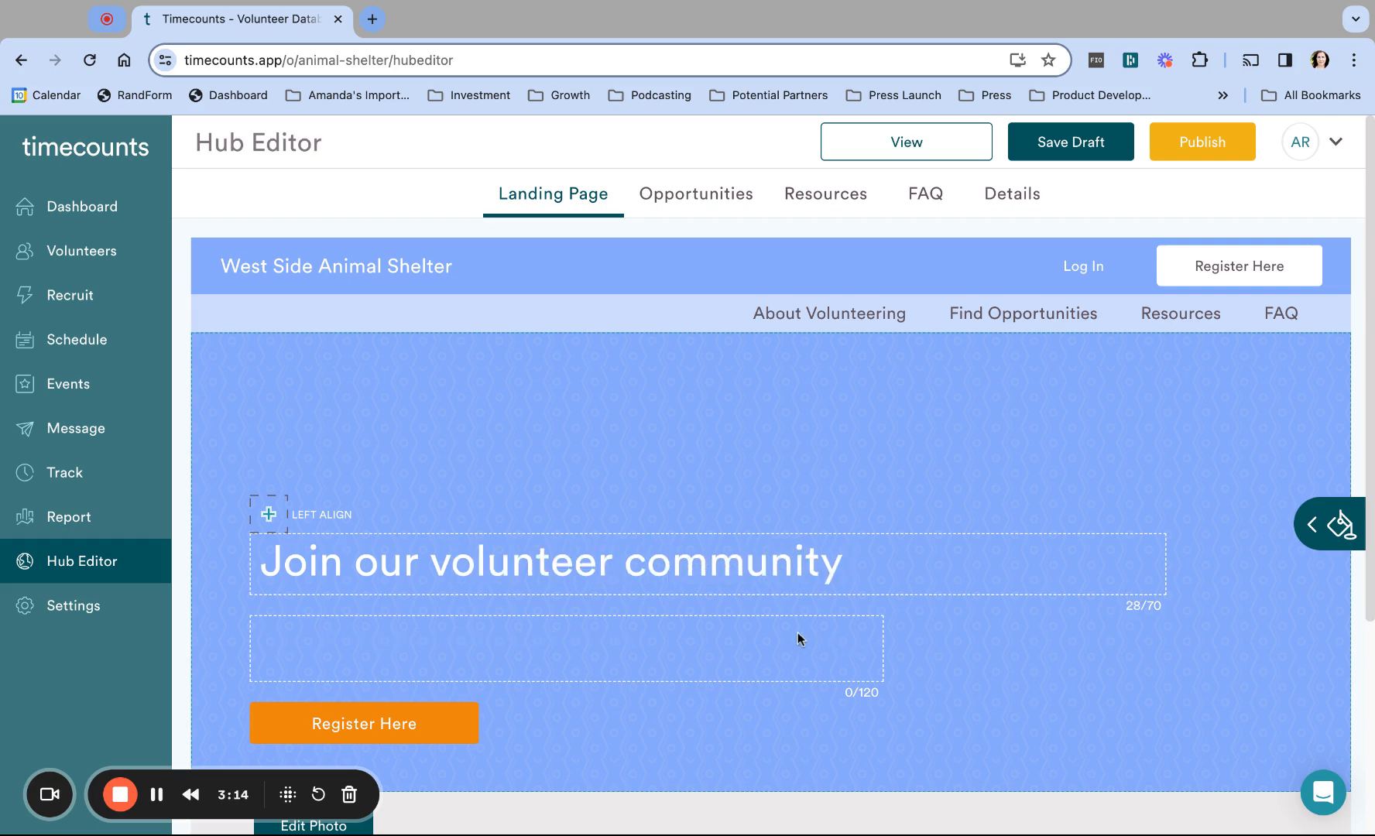
type("There are mnay")
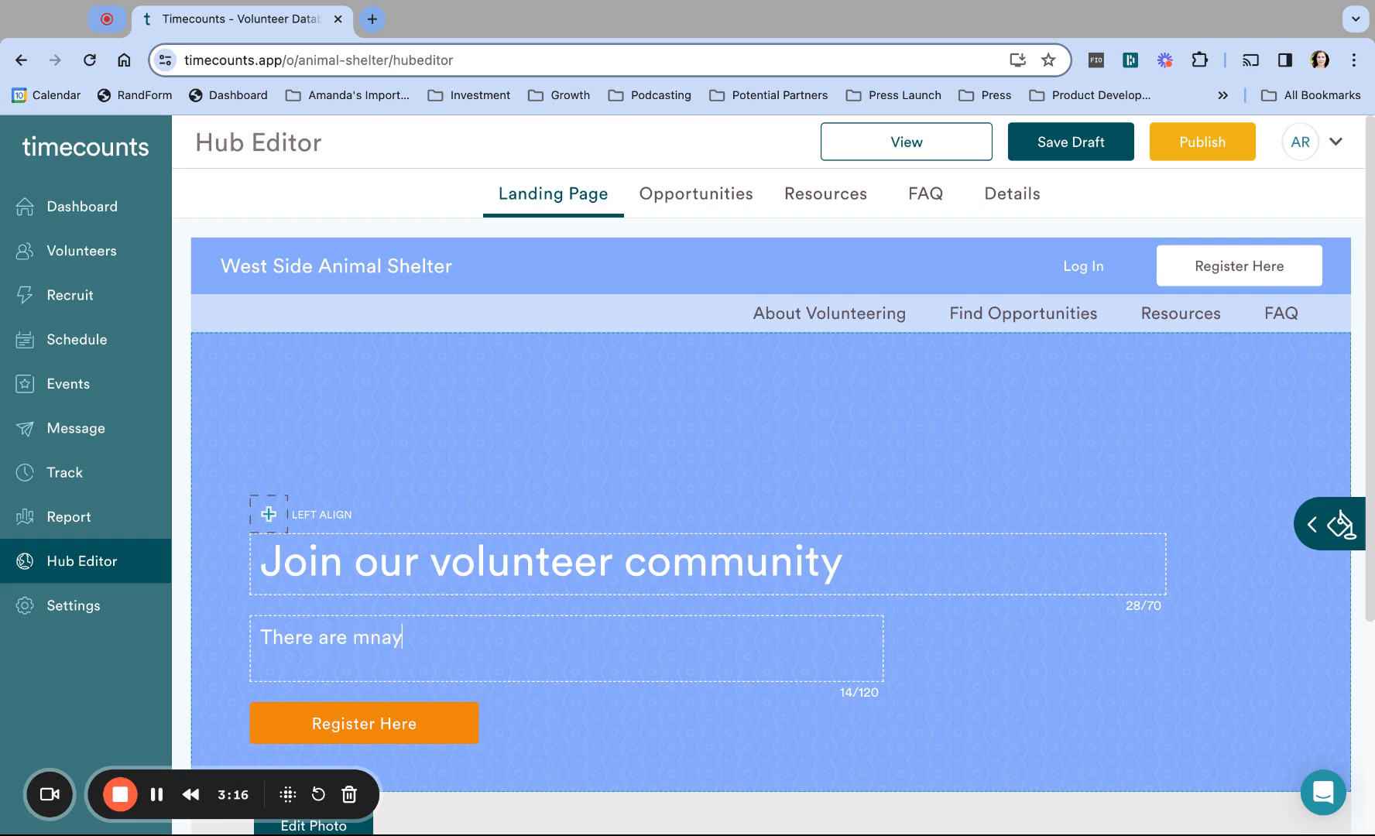
key("BackSpace")
key("BackSpace")
key("BackSpace")
type("any ways you can ")
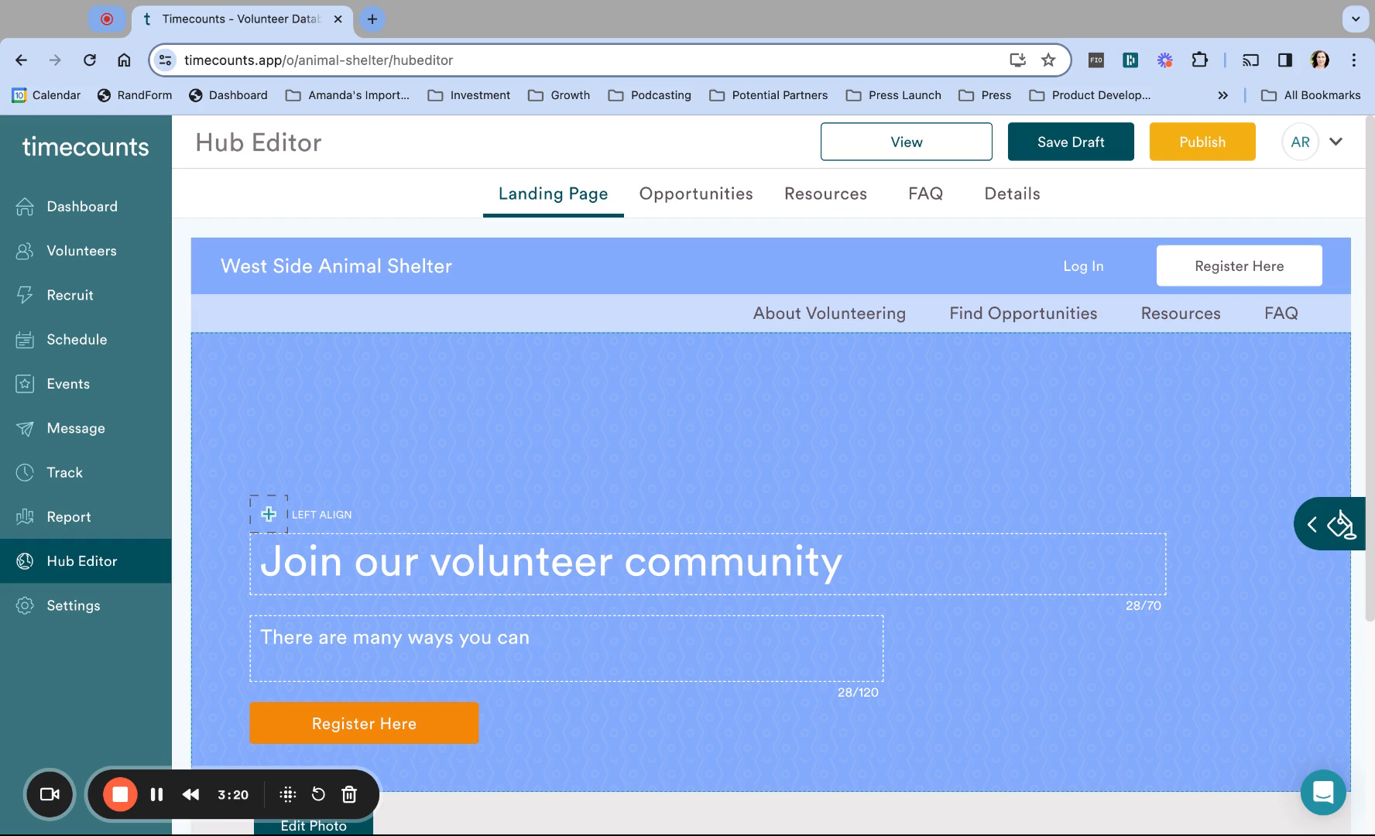
type("get involved, from fosterng")
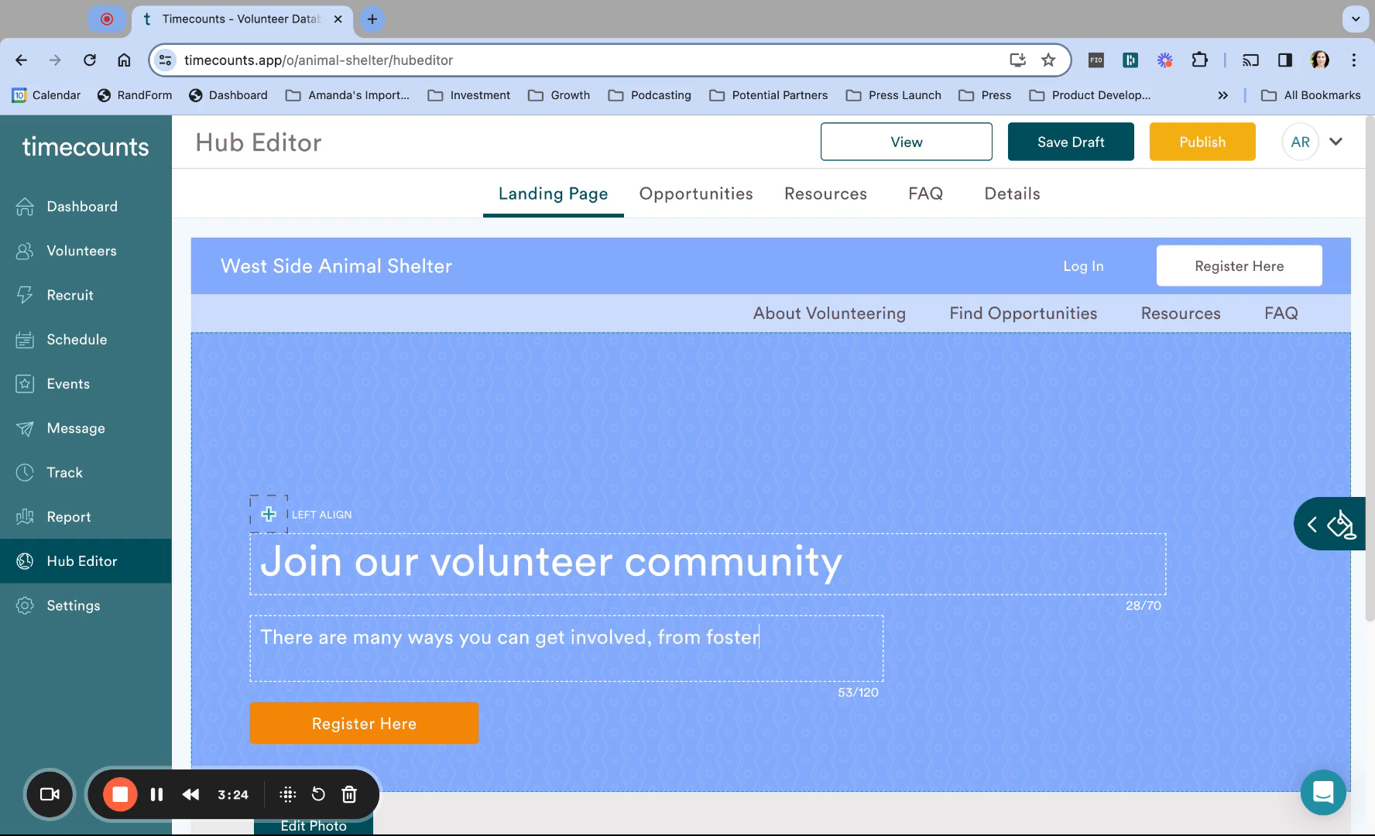
key("BackSpace")
key("BackSpace")
type("ing cats and dogs to")
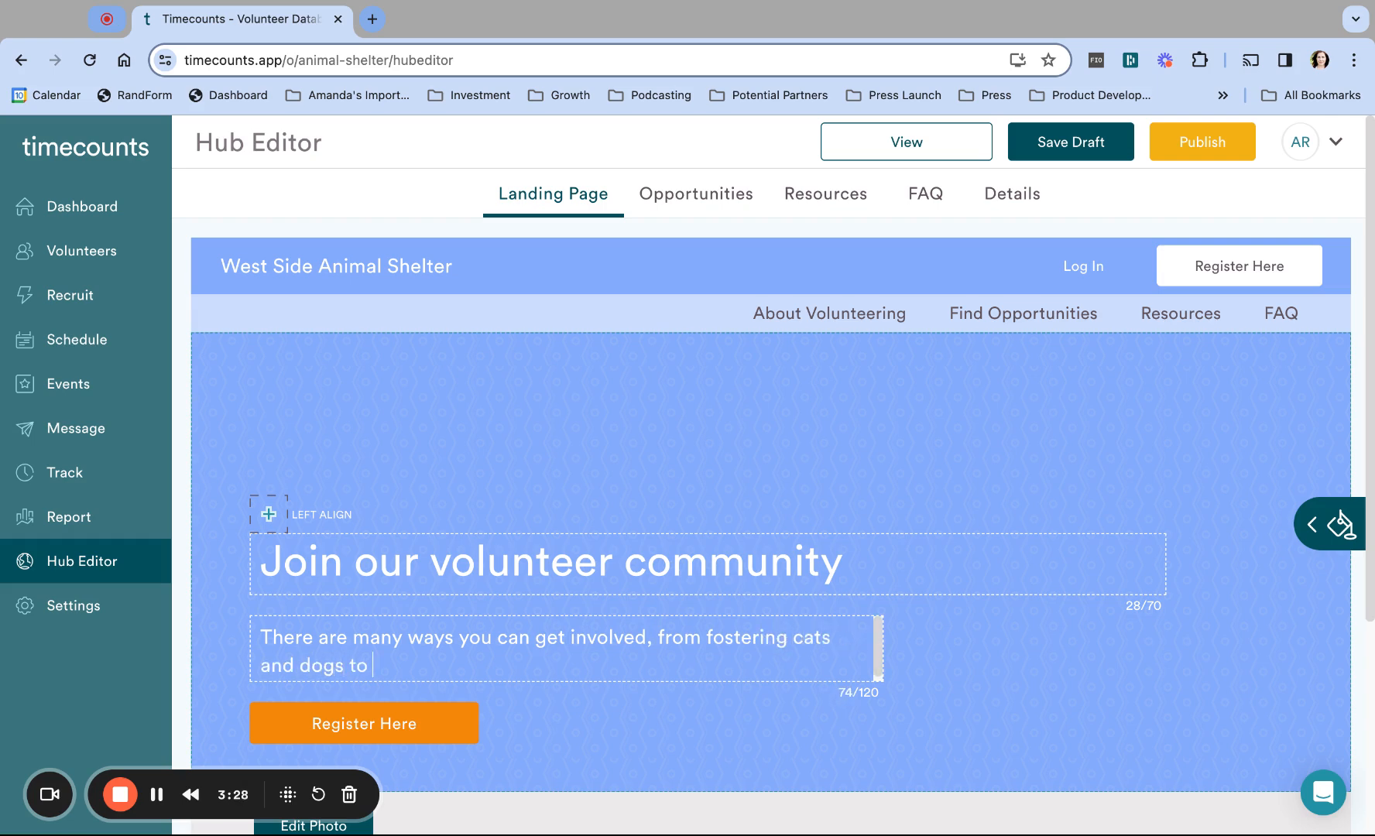
type("ing out at the office.")
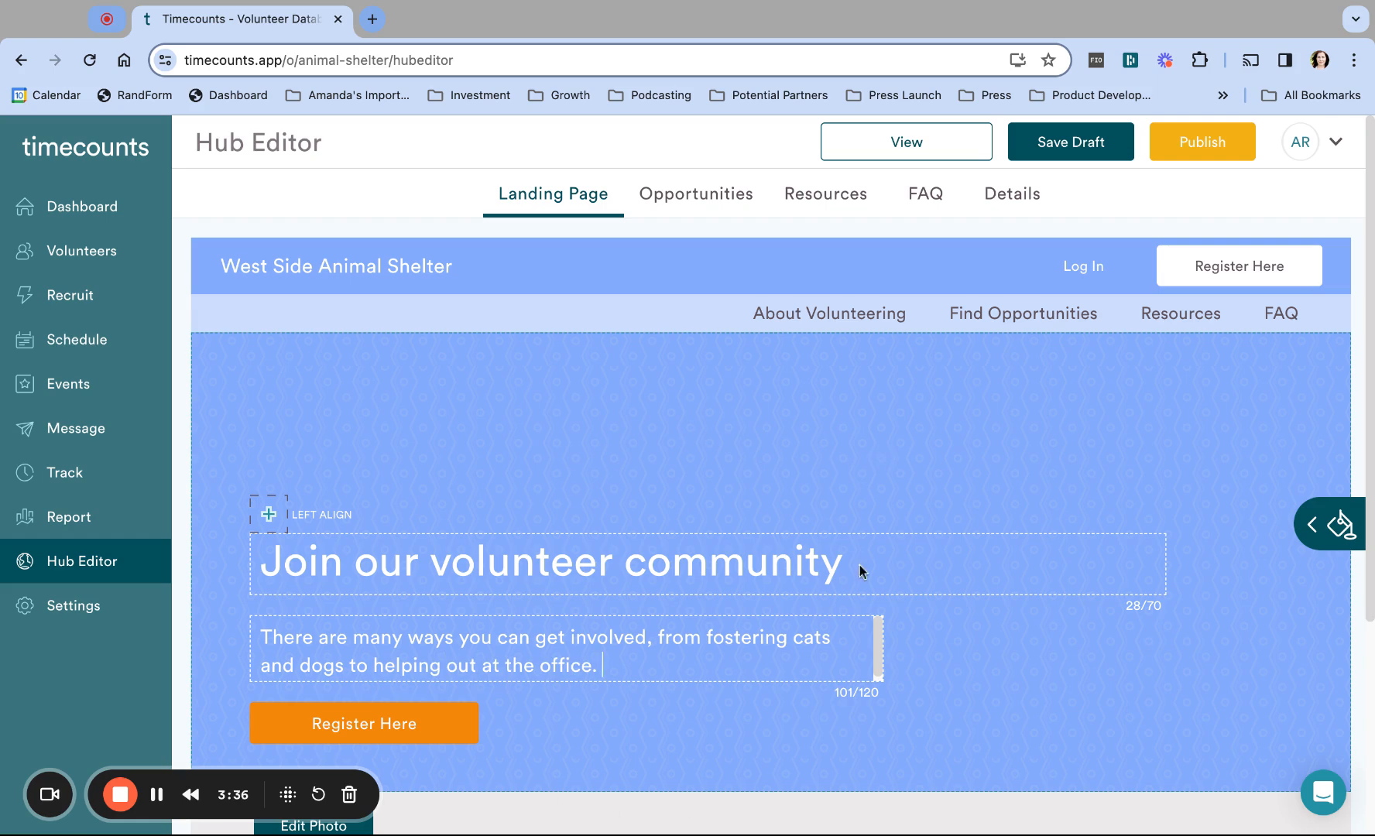
scroll(916, 613, "down", 3)
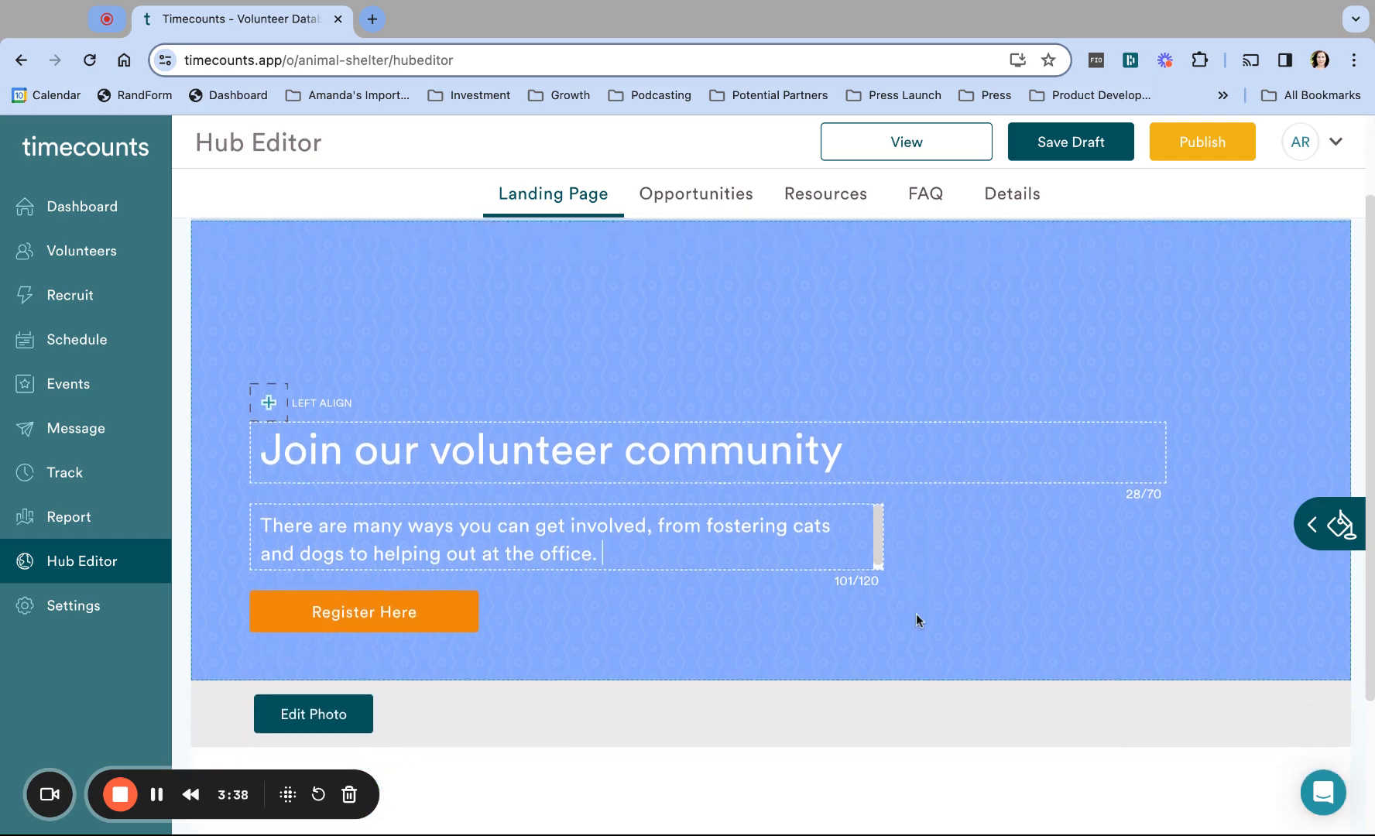
scroll(917, 613, "up", 3)
scroll(771, 476, "down", 4)
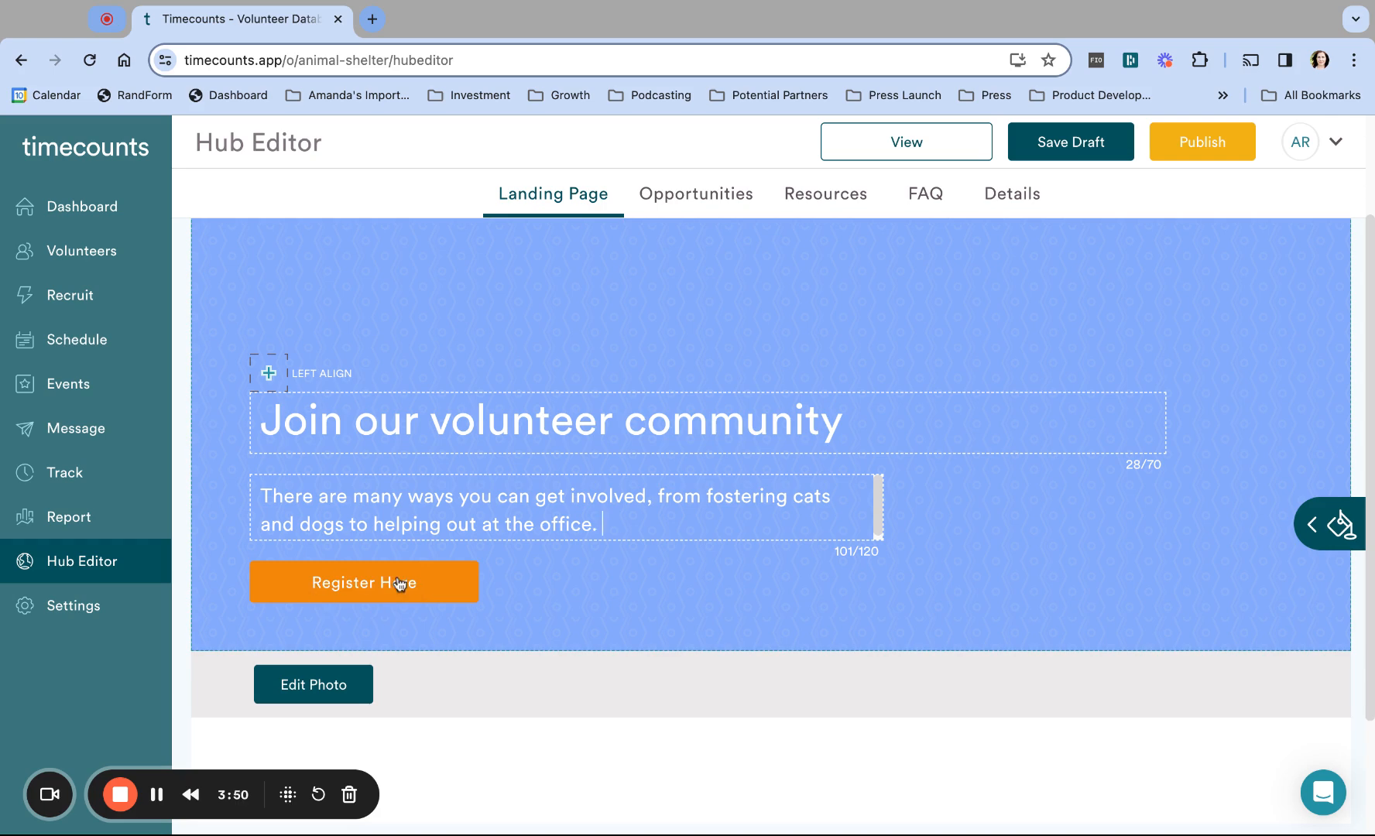
scroll(509, 571, "up", 3)
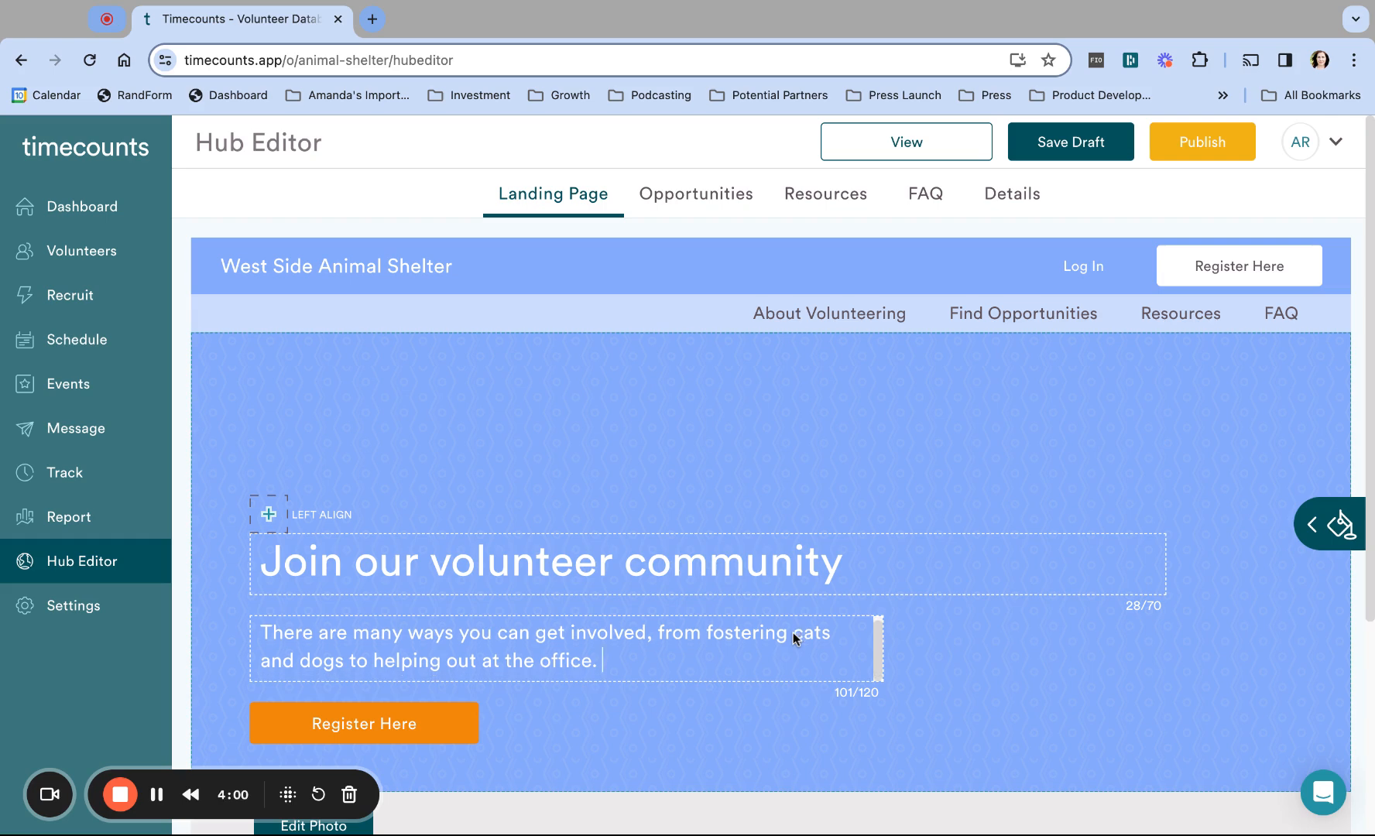
scroll(960, 706, "down", 3)
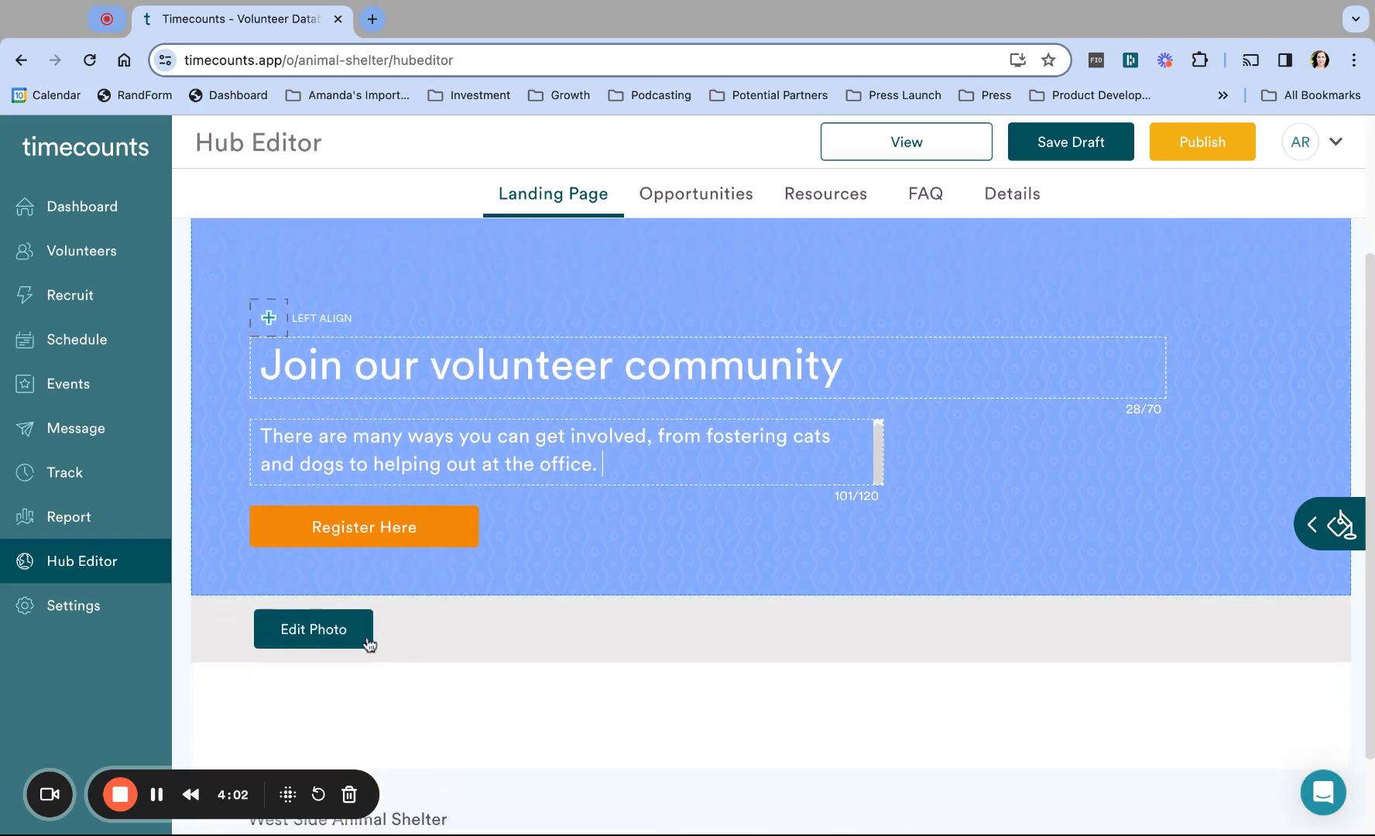
Step: Replace the hero background image with the dog photo
left_click(317, 633)
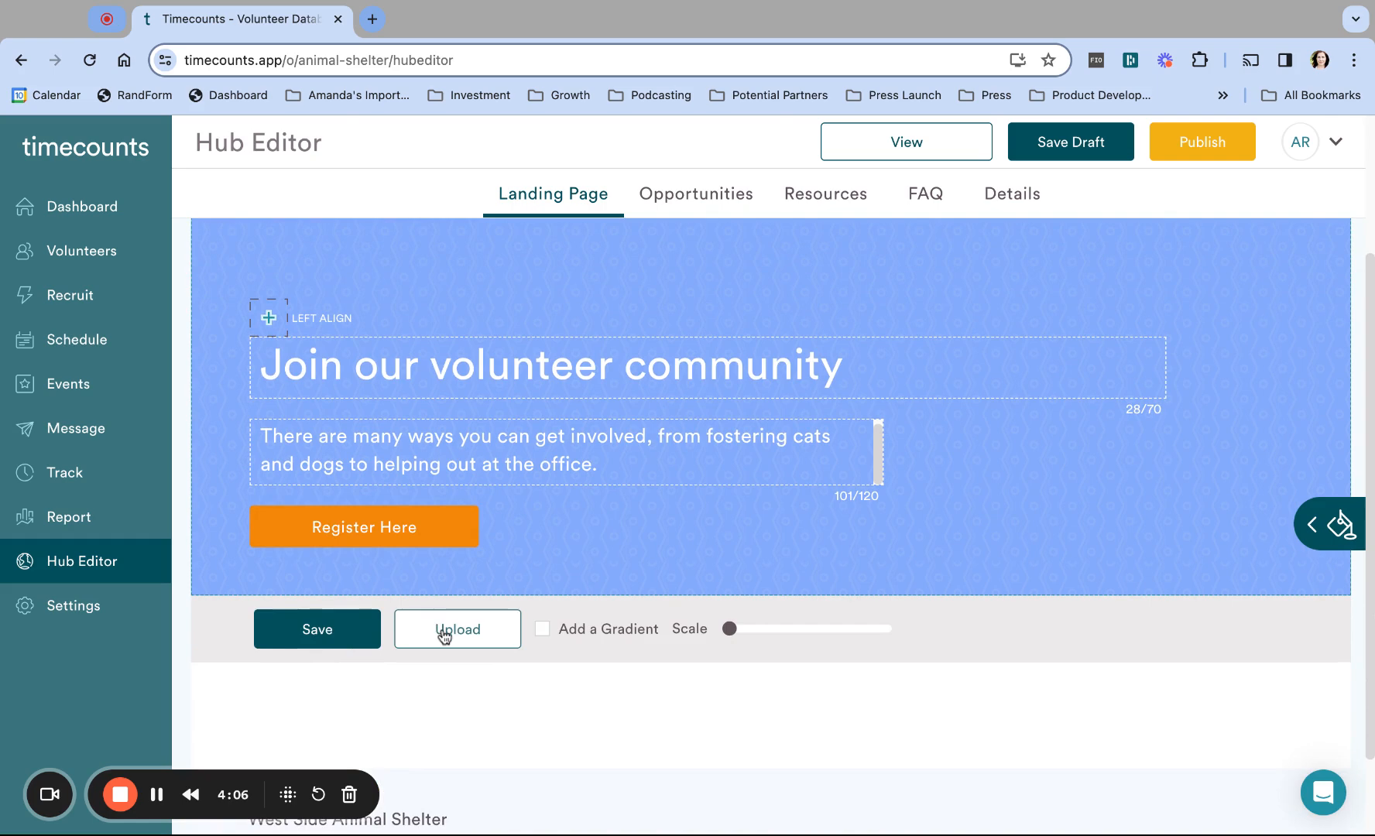
left_click(444, 633)
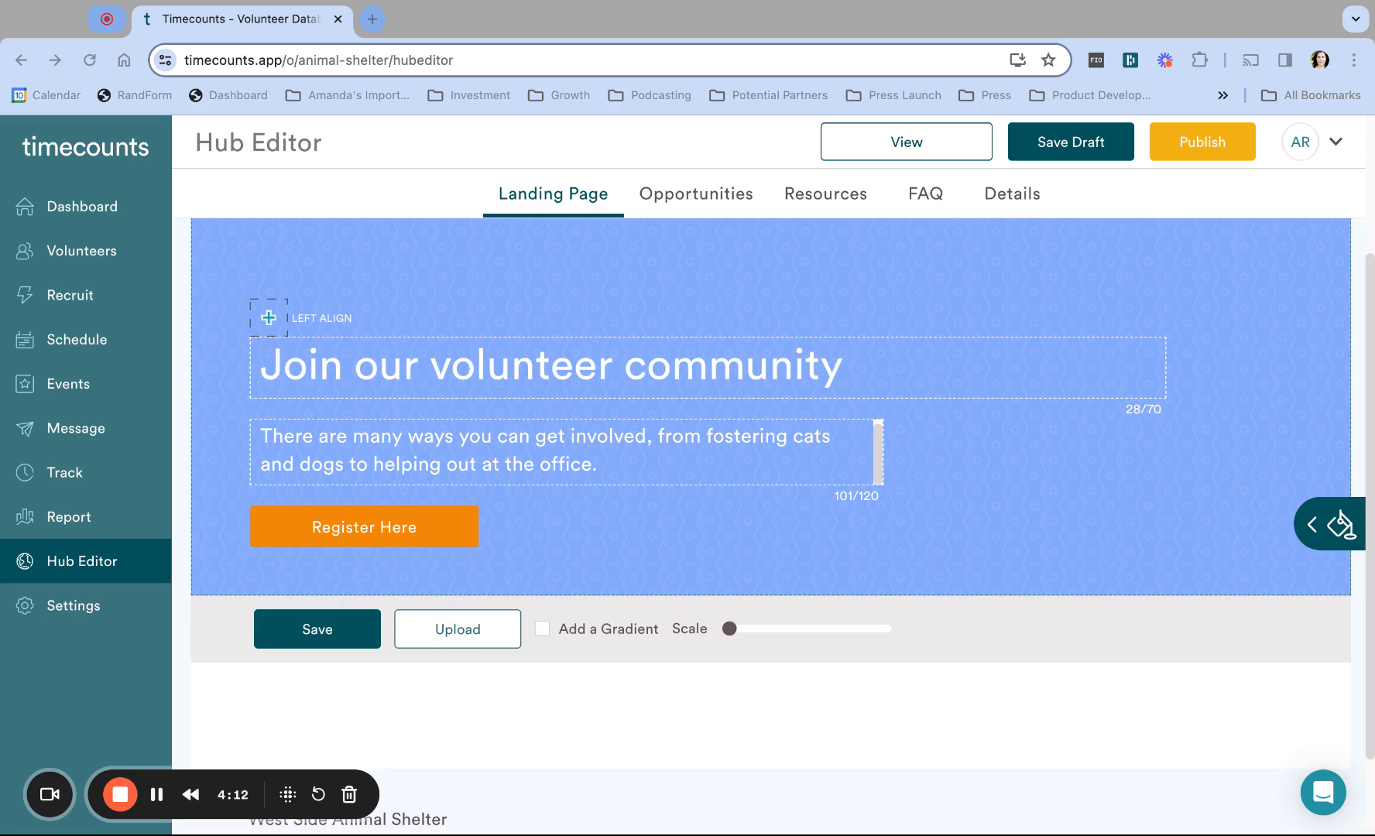
left_click(832, 582)
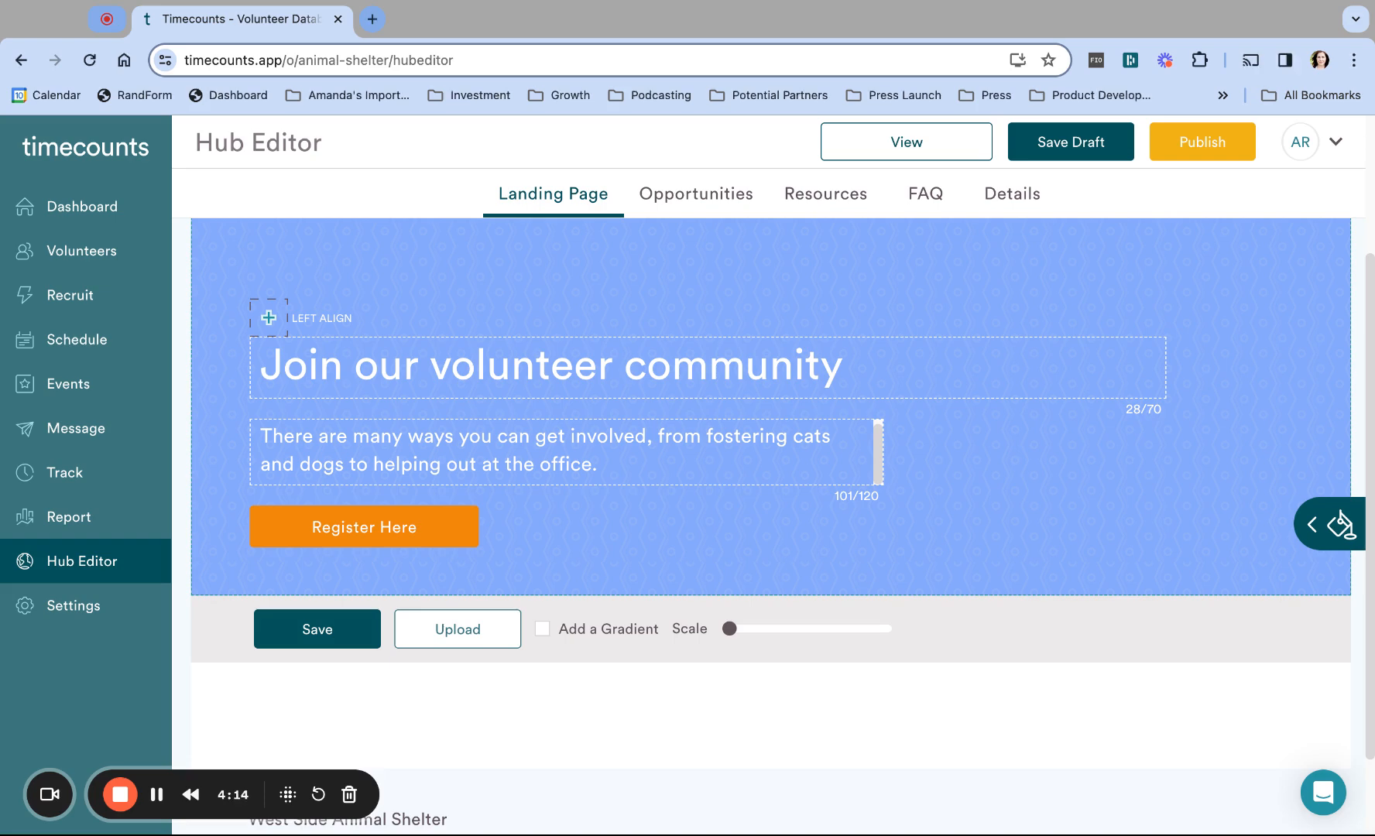
scroll(832, 582, "up", 1)
scroll(832, 582, "up", 2)
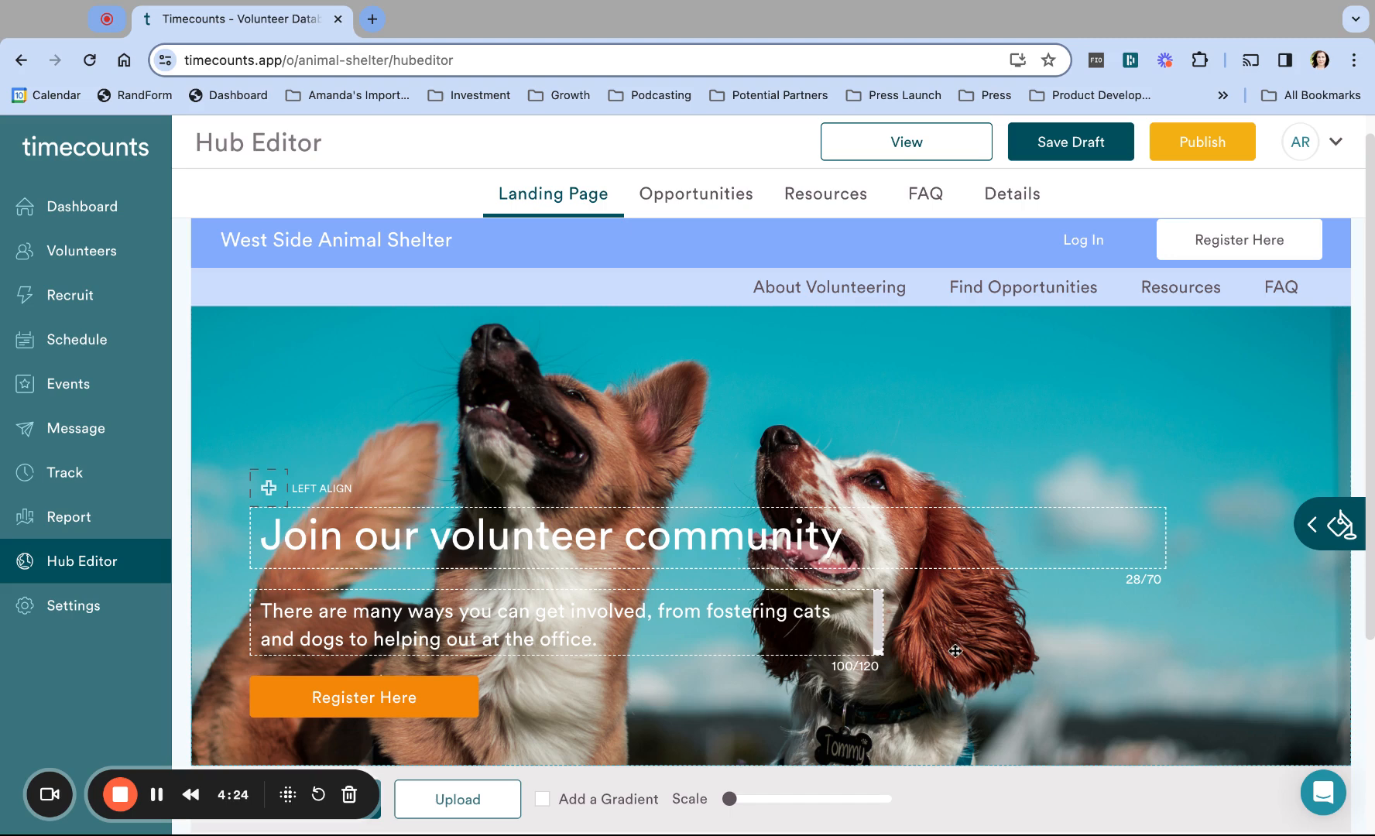
scroll(955, 651, "down", 1)
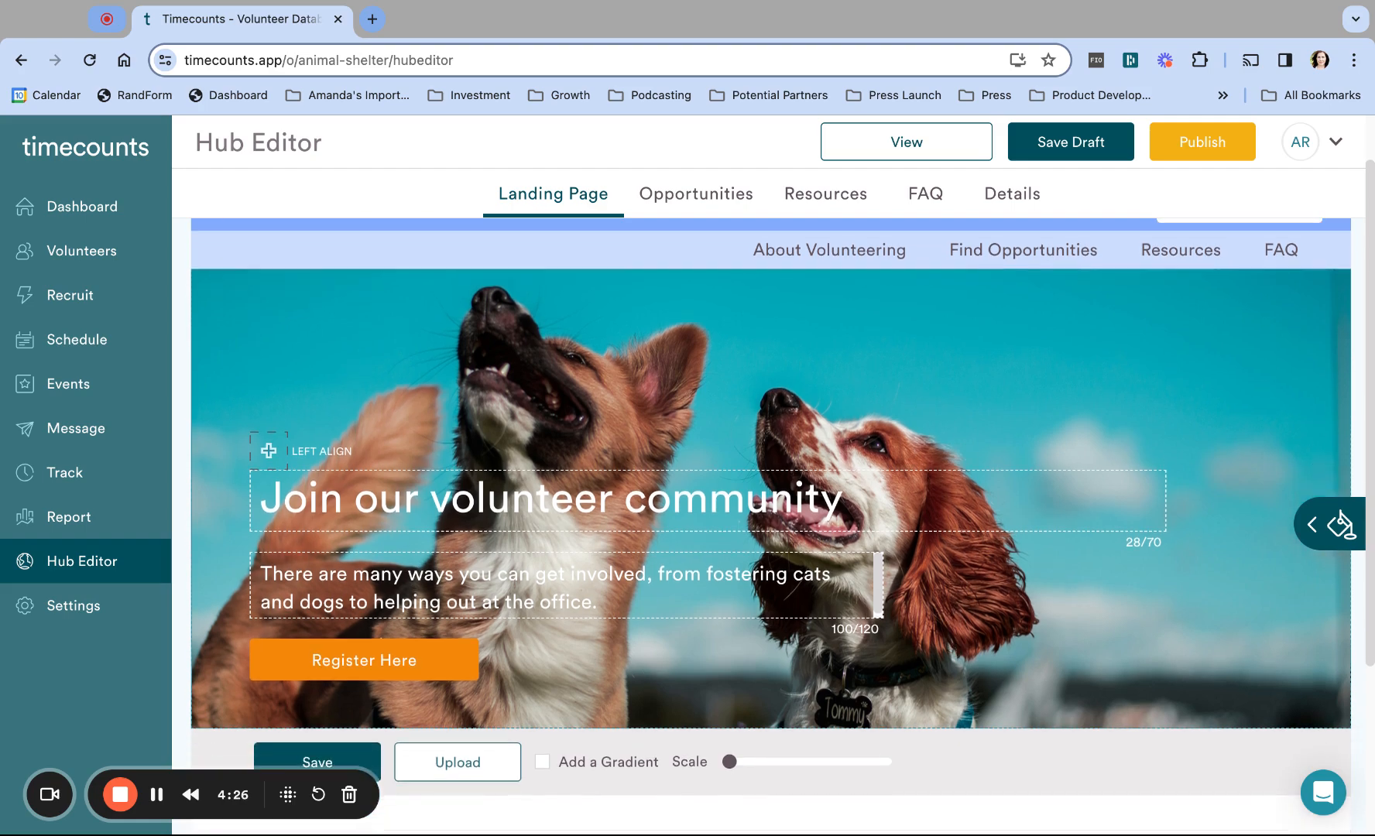
scroll(877, 623, "up", 1)
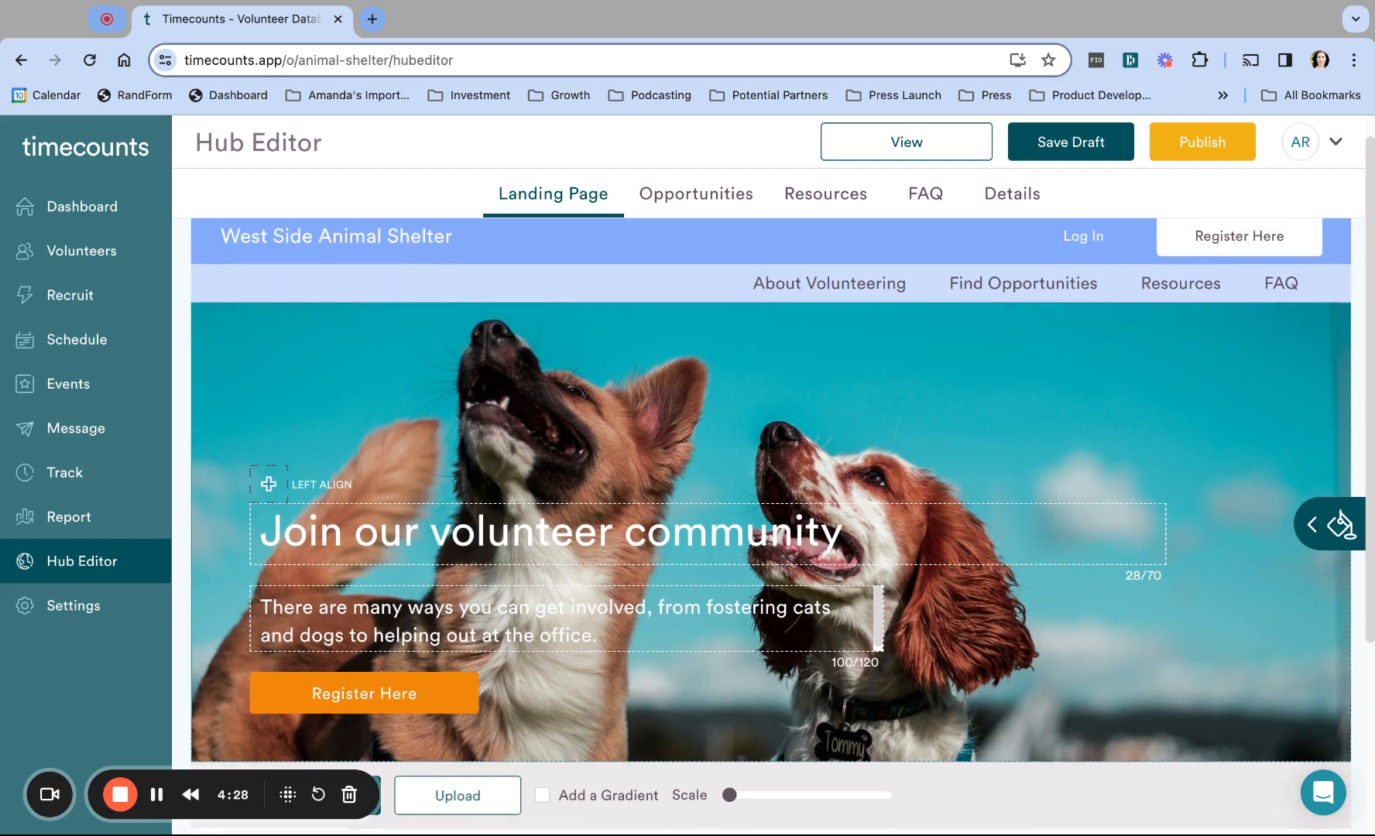
Step: Scale and reposition the dog photo so both dogs' faces are framed, keeping left alignment
left_click(268, 484)
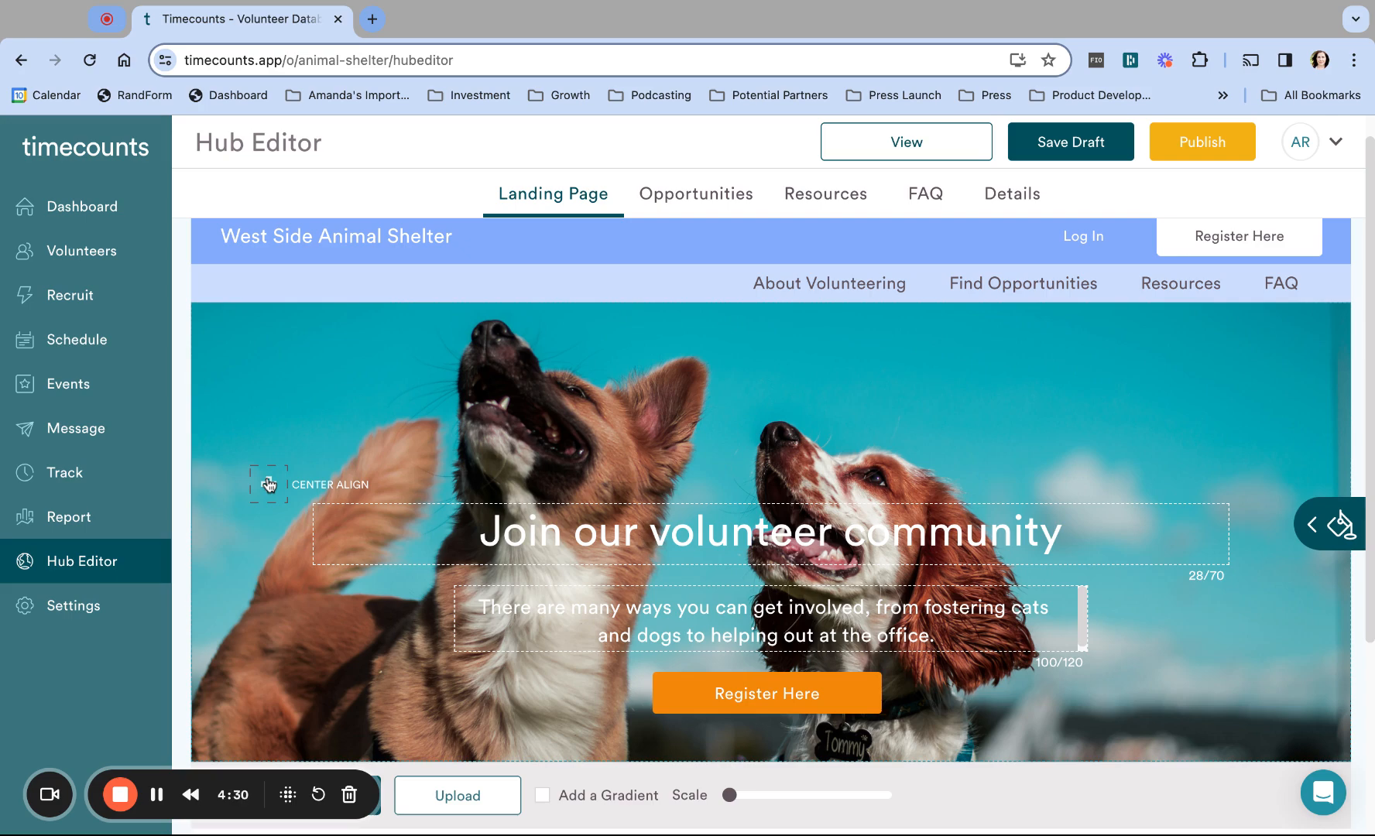
left_click(269, 484)
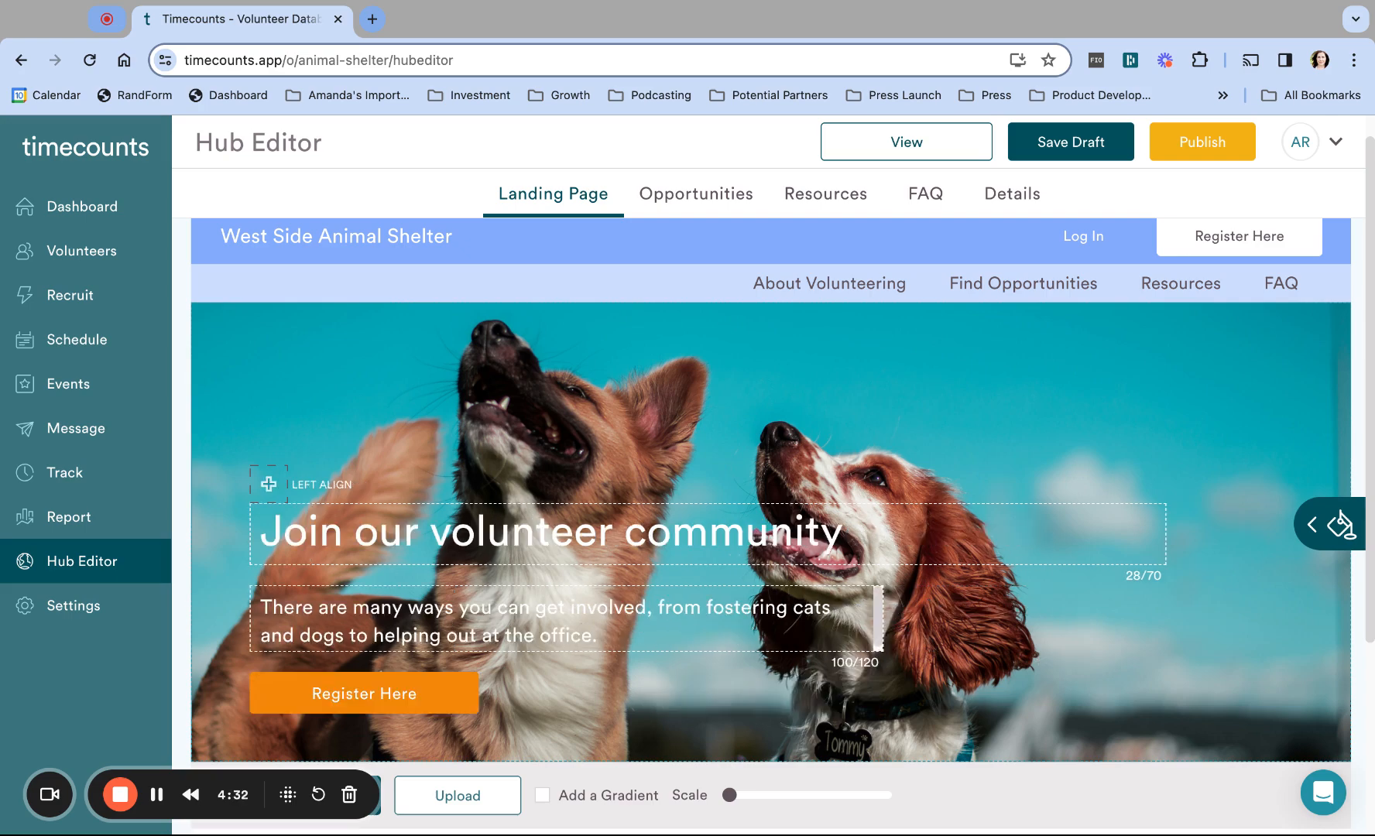
scroll(656, 434, "down", 1)
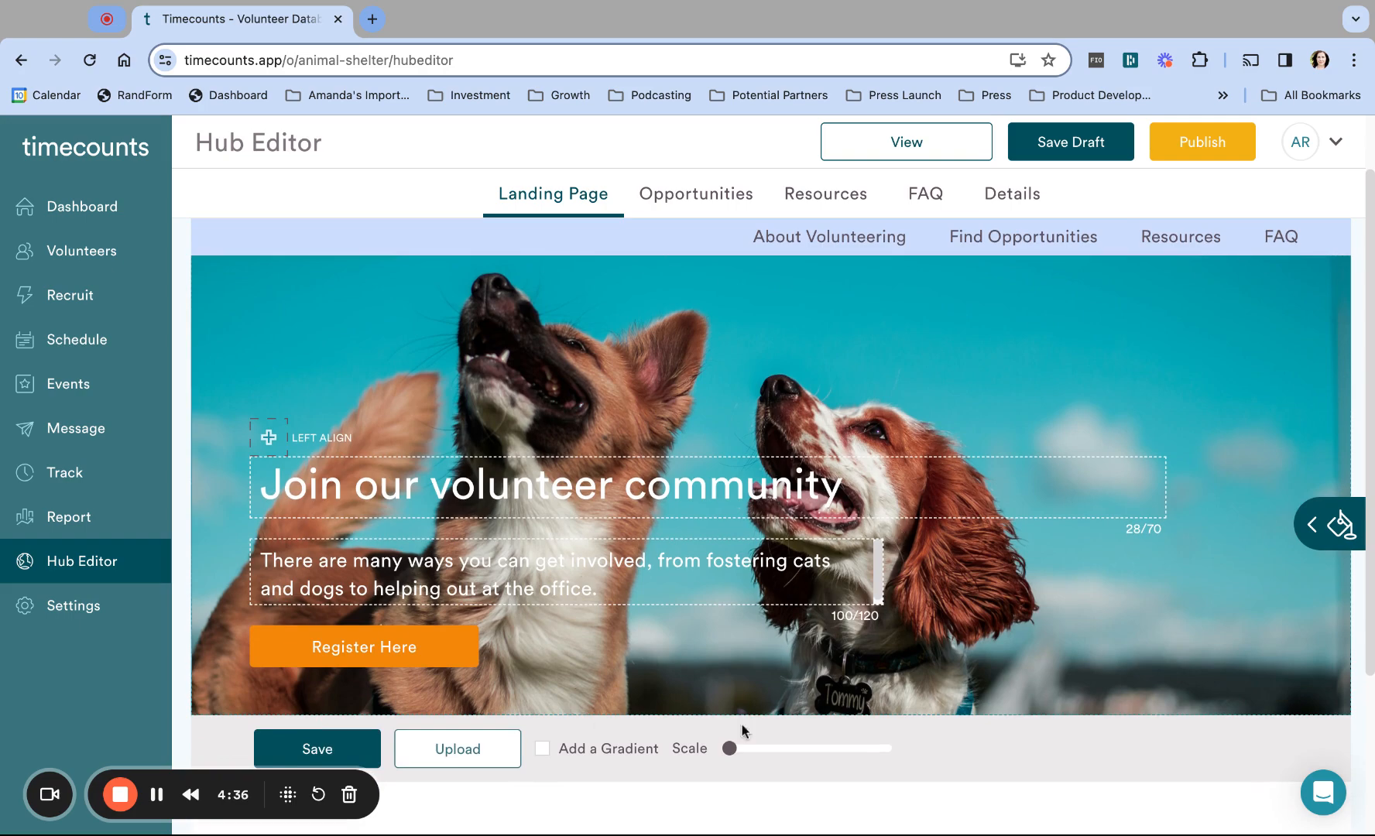
left_click_drag(732, 748, 801, 748)
left_click_drag(659, 668, 660, 224)
left_click_drag(856, 666, 1177, 666)
left_click_drag(974, 596, 974, 604)
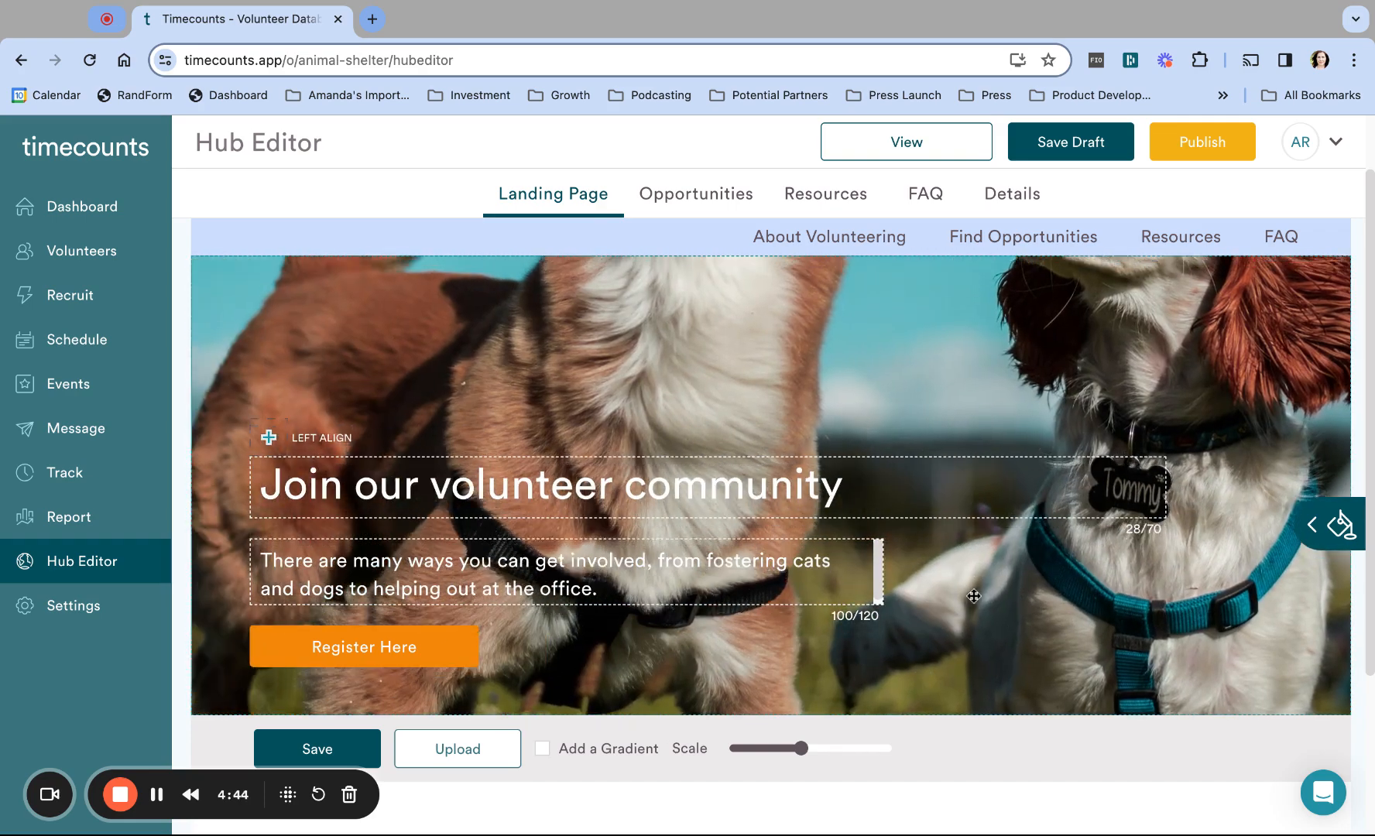
scroll(974, 596, "up", 5)
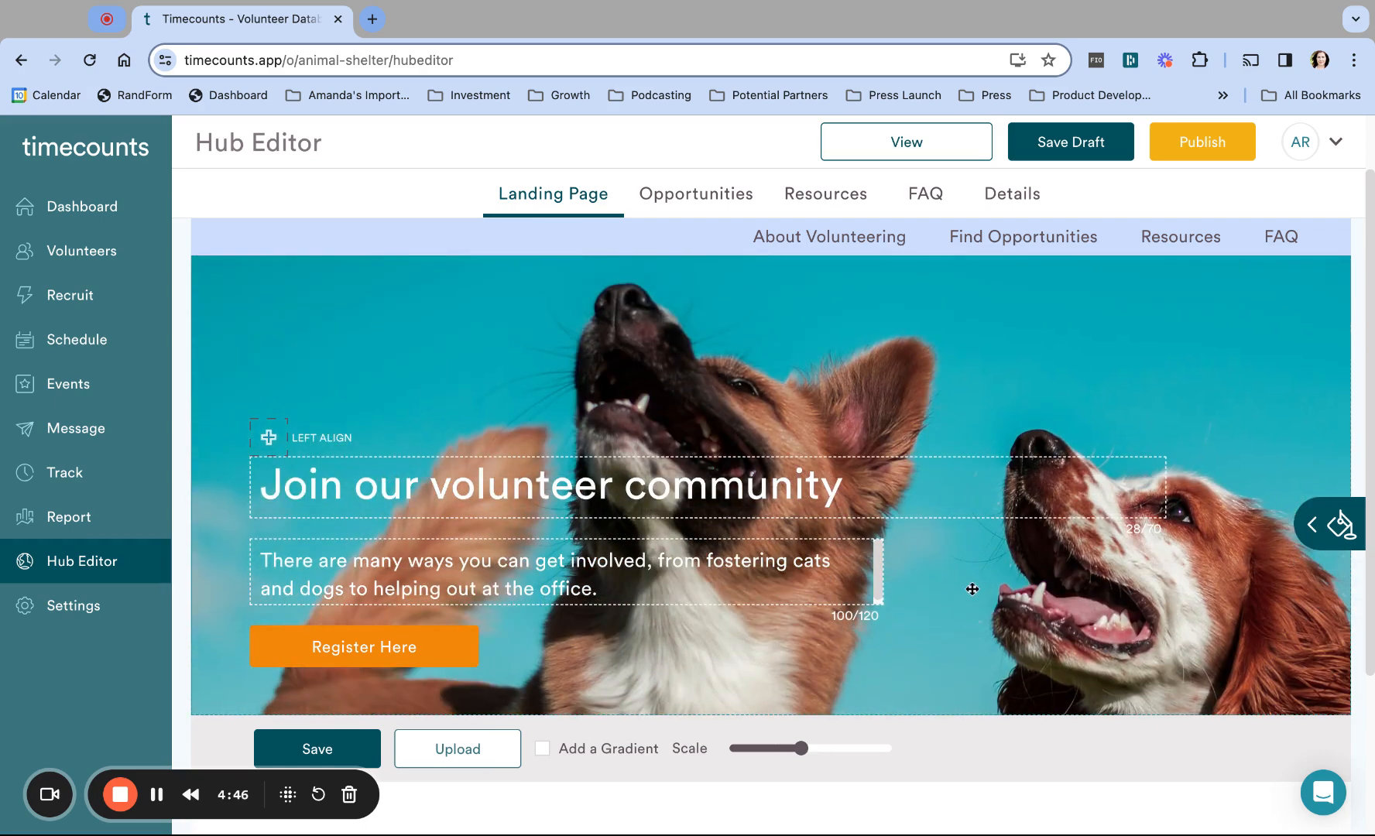
left_click(802, 749)
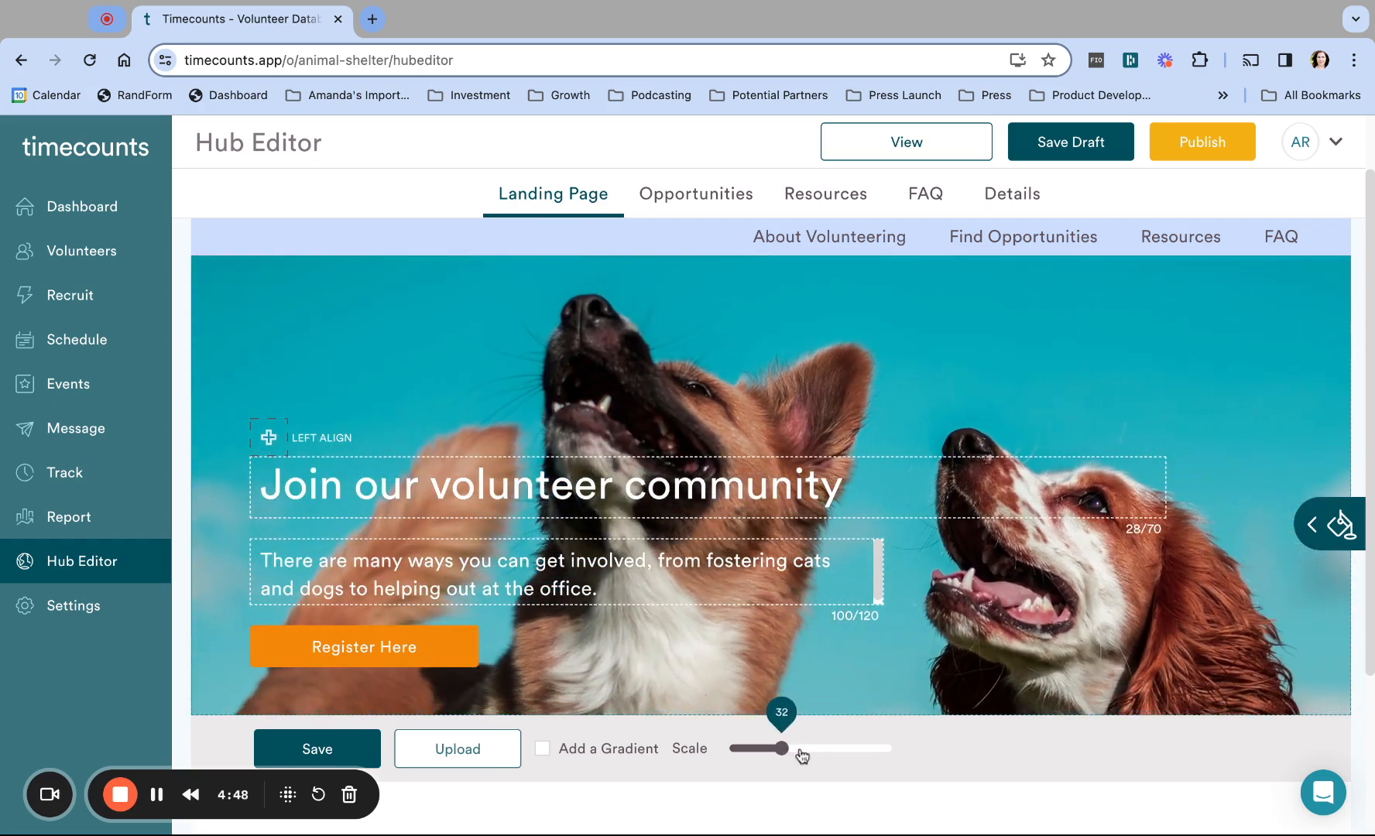
left_click_drag(781, 749, 770, 749)
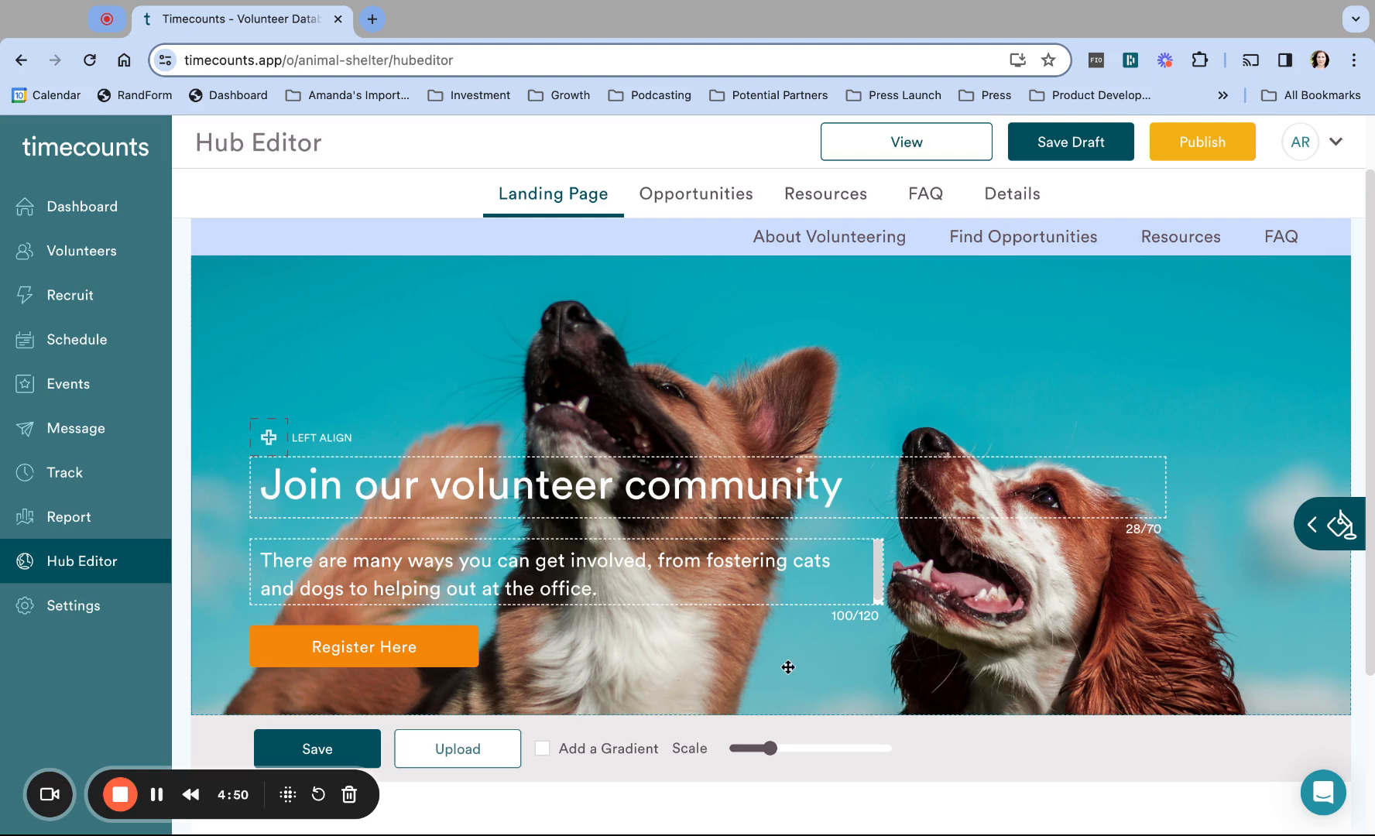
left_click_drag(775, 748, 771, 748)
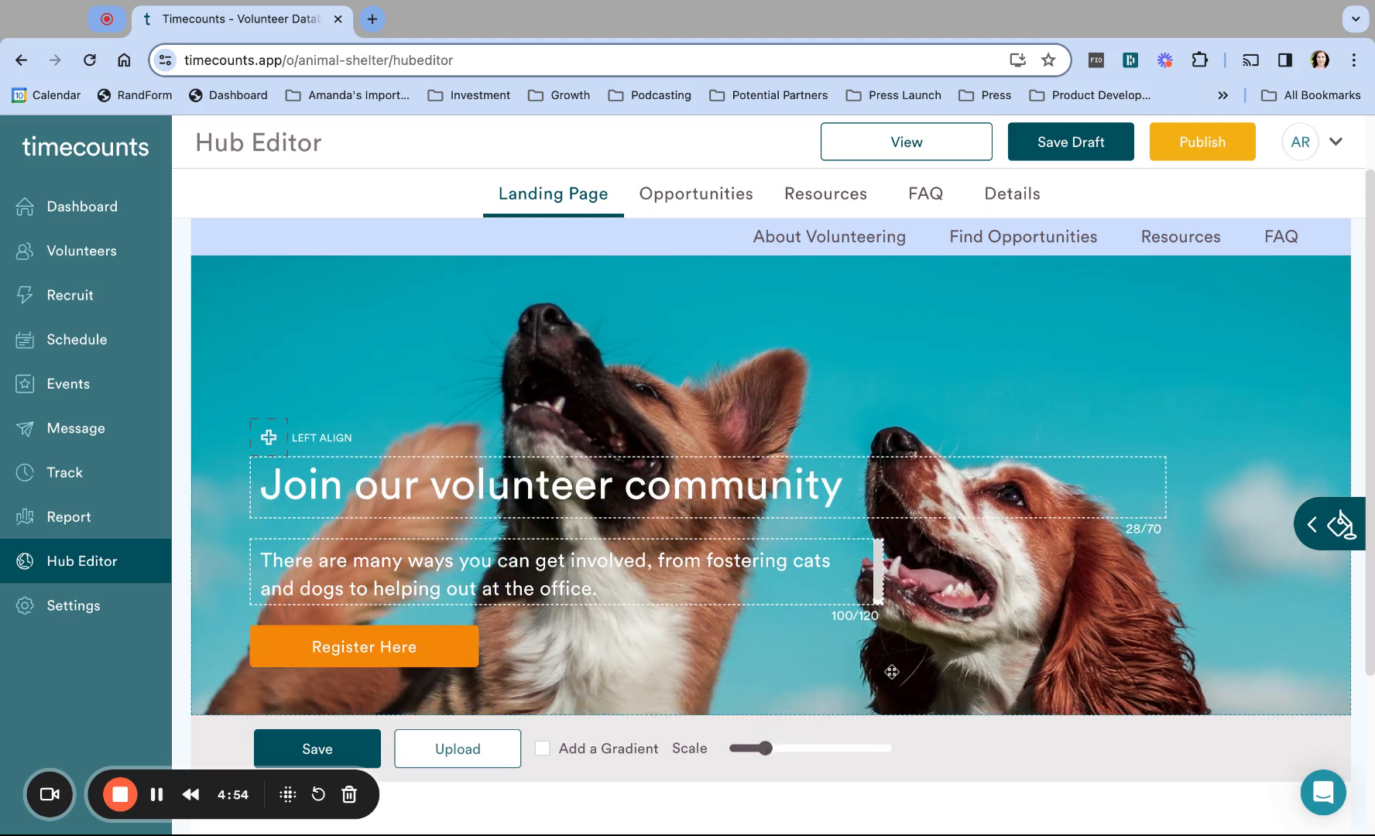
Step: Save the hero photo with no gradient overlay
left_click(543, 749)
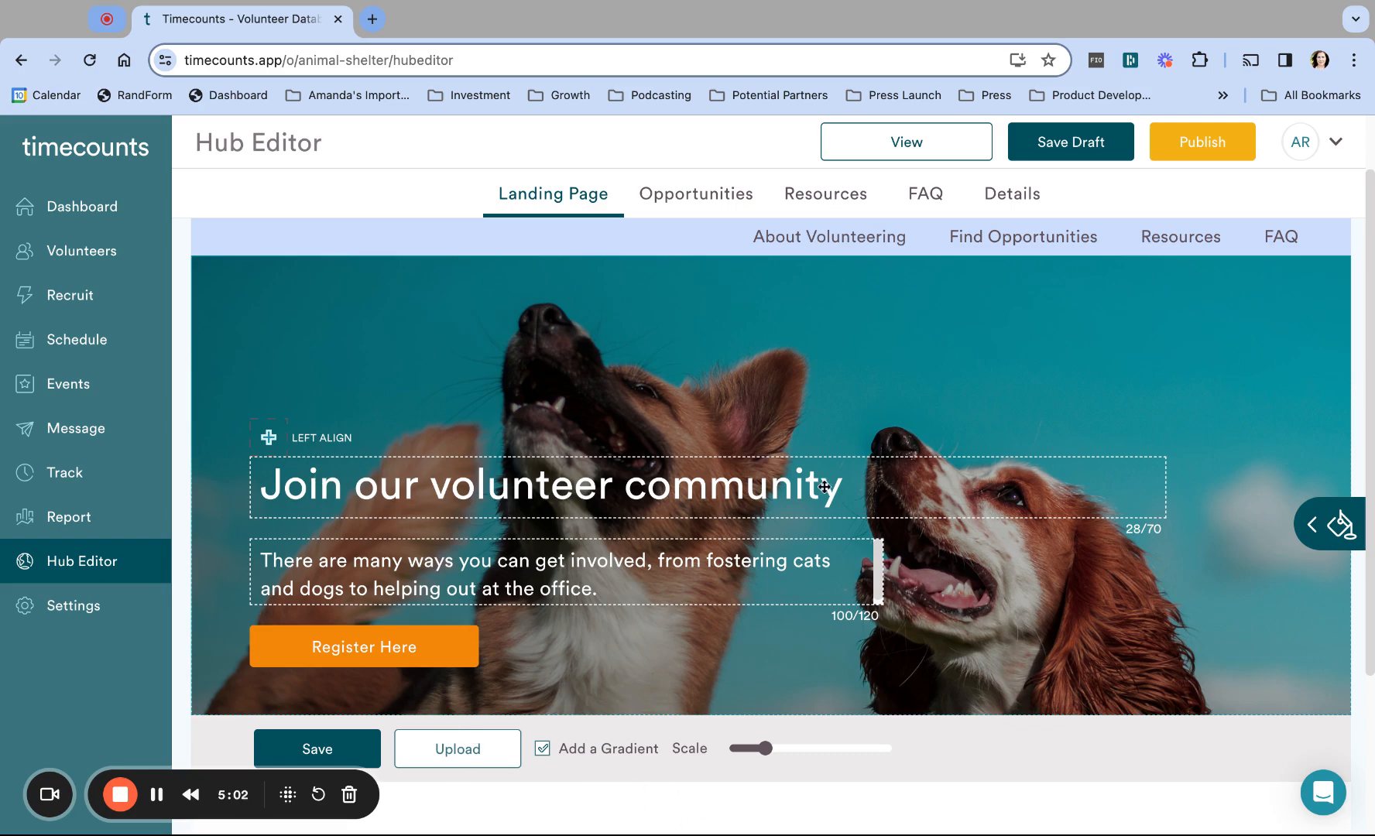
left_click(543, 748)
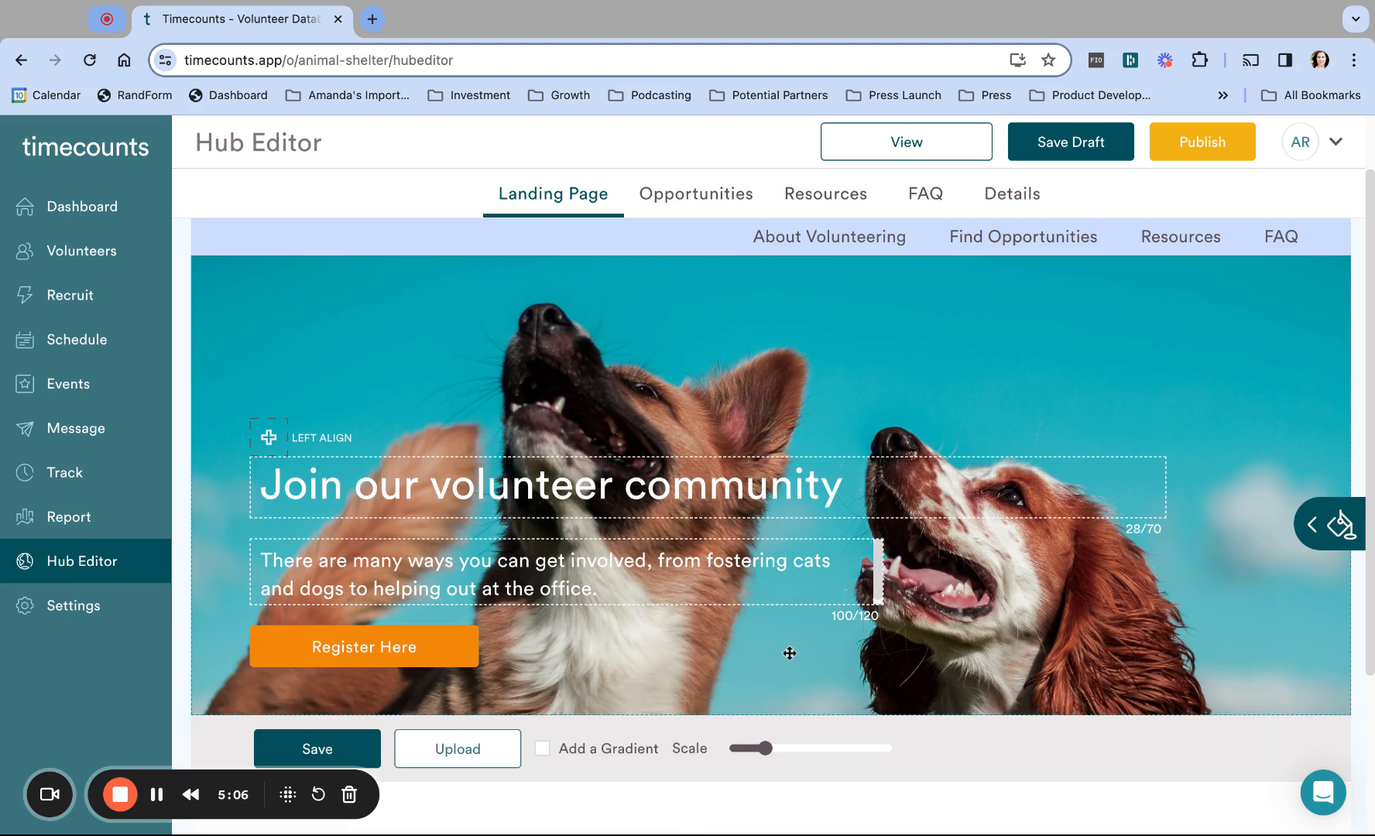
left_click(332, 749)
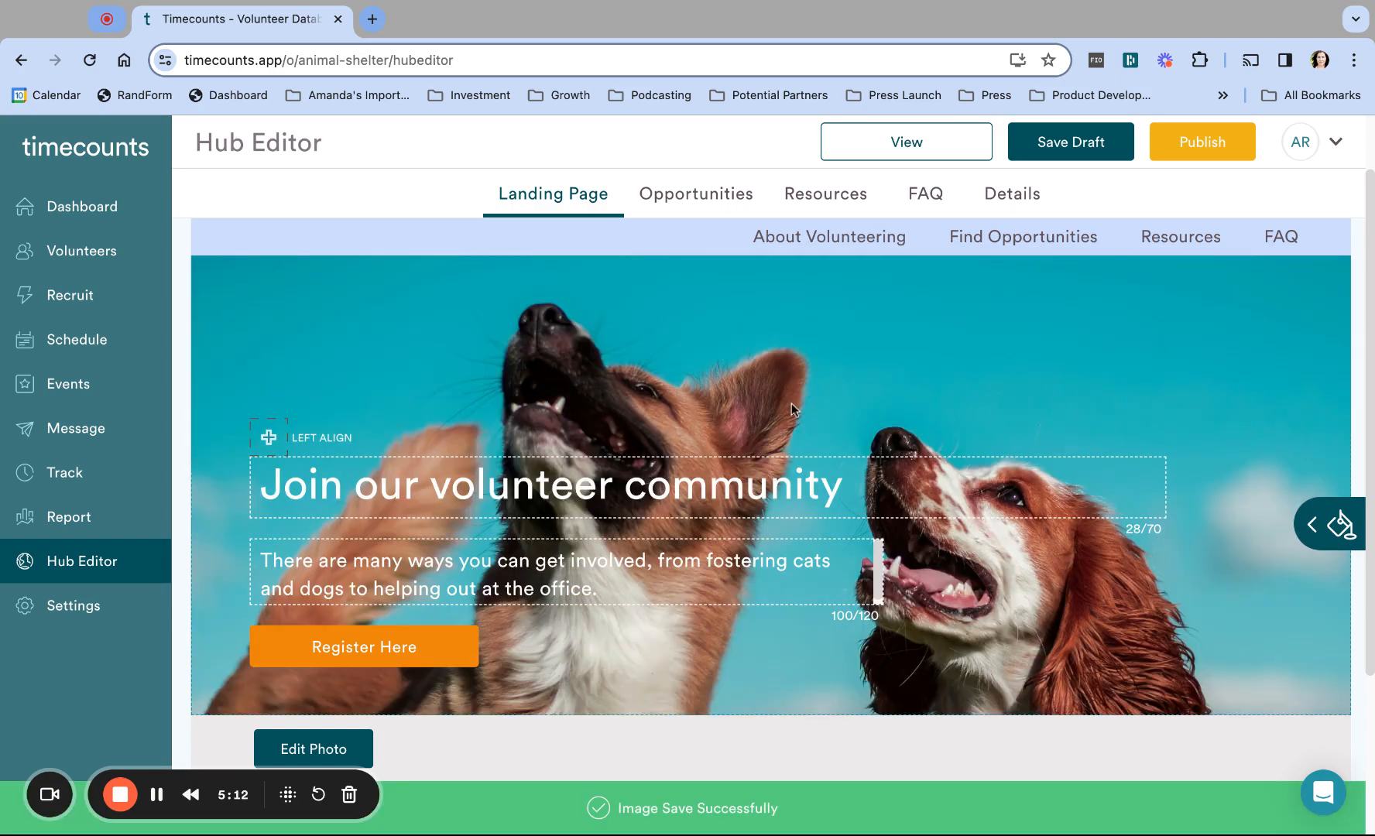
scroll(792, 402, "up", 1)
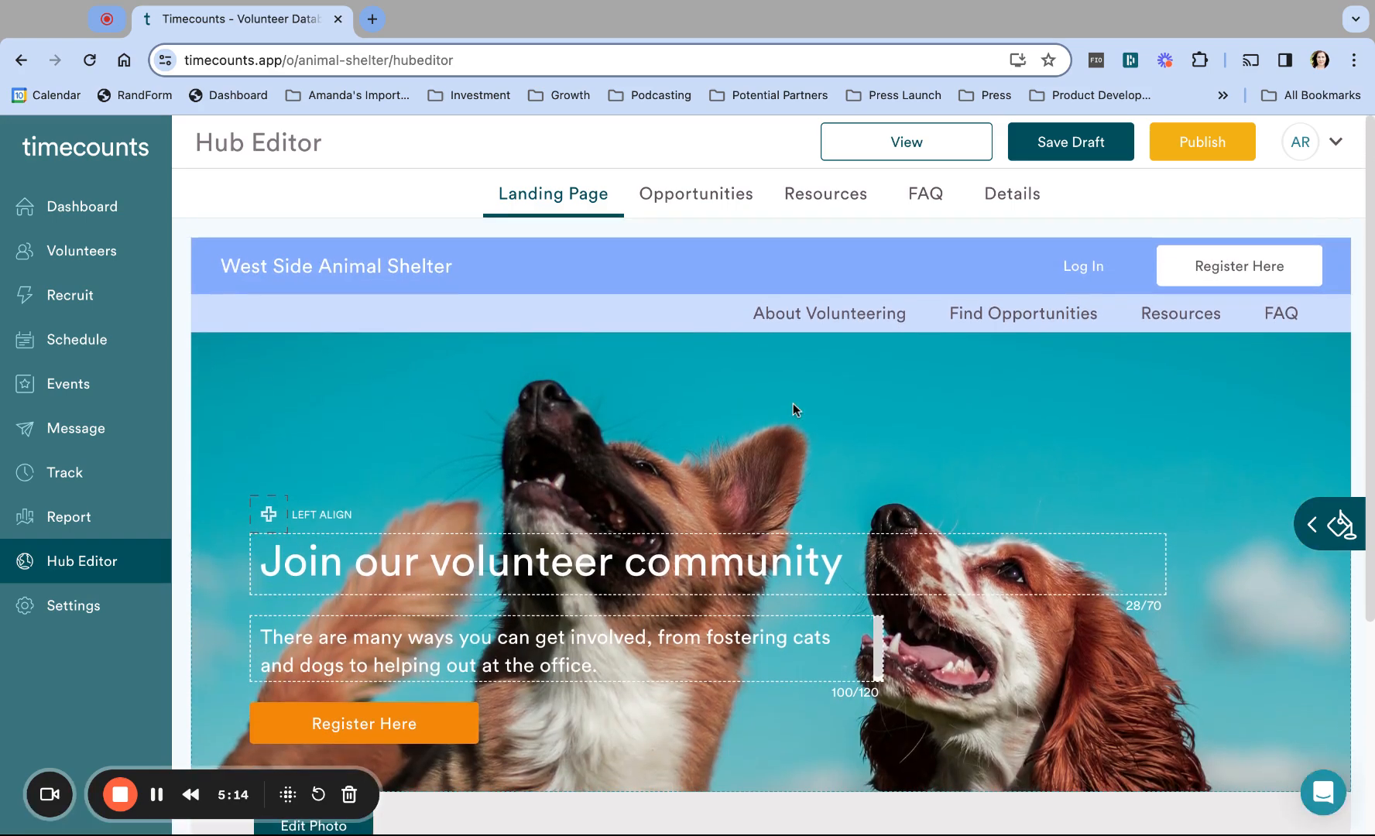
Step: Change the Main navigation theme colour from light blue #83ABFC to teal #009bac
scroll(1146, 513, "down", 1)
scroll(1146, 512, "up", 1)
left_click(1318, 526)
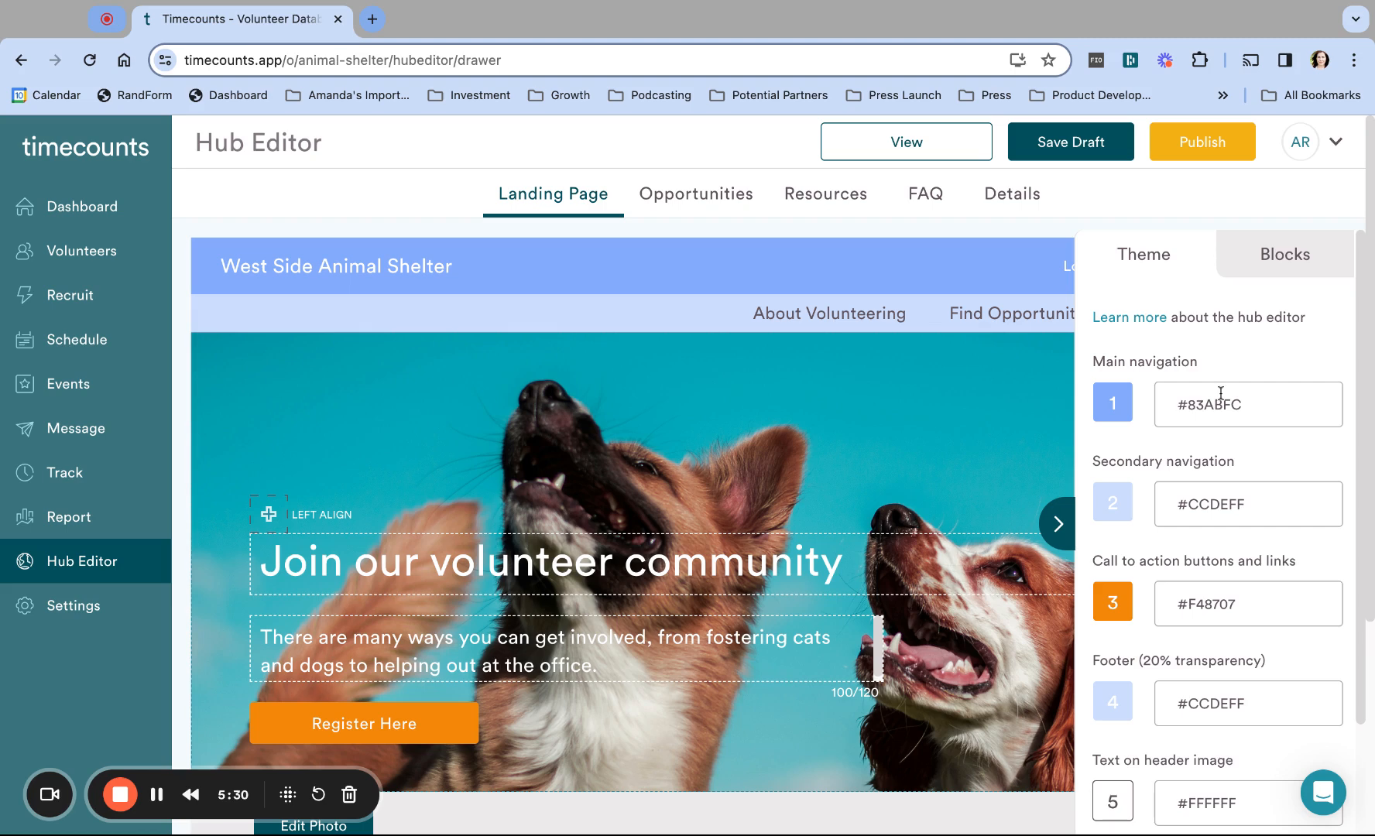
scroll(1222, 636, "down", 3)
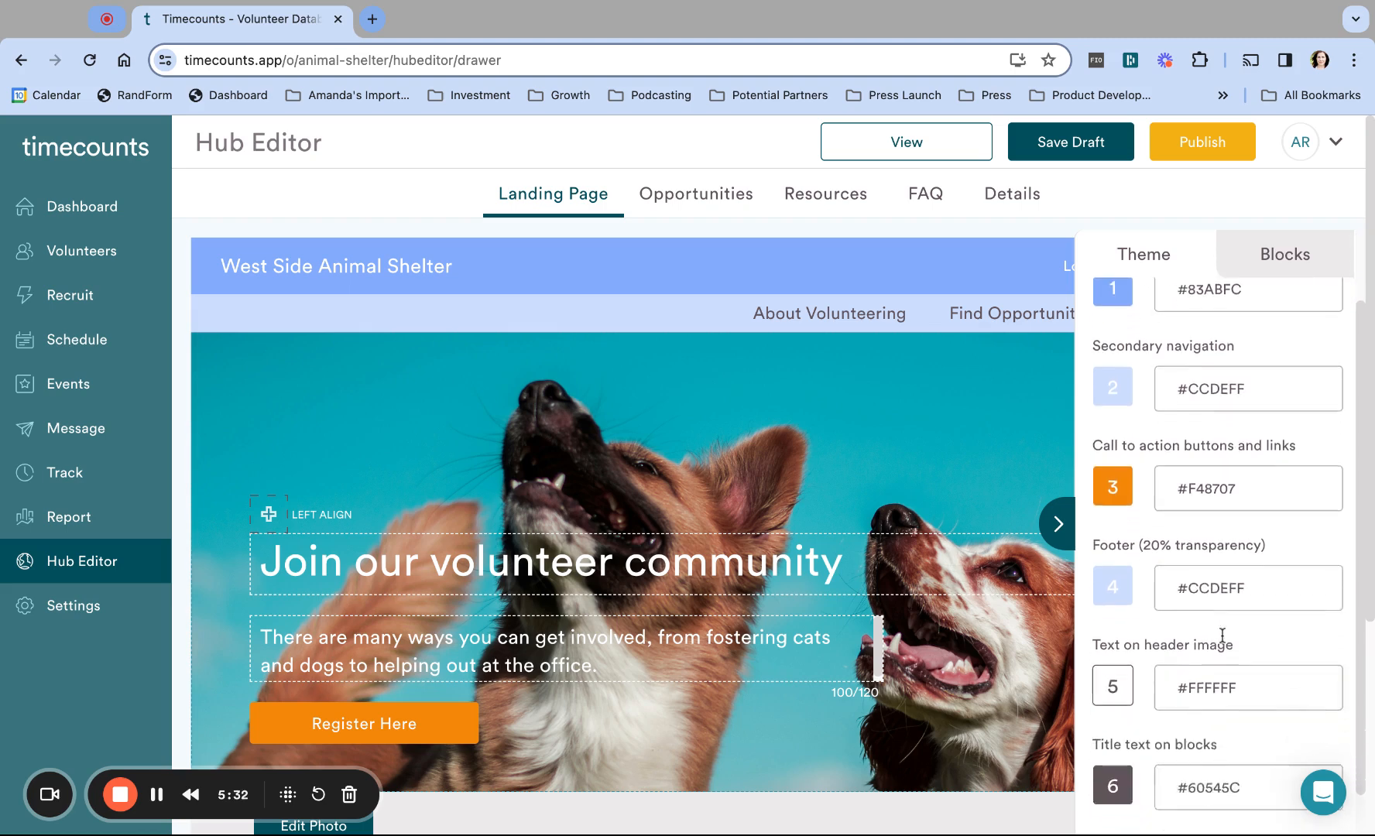
scroll(1222, 636, "up", 3)
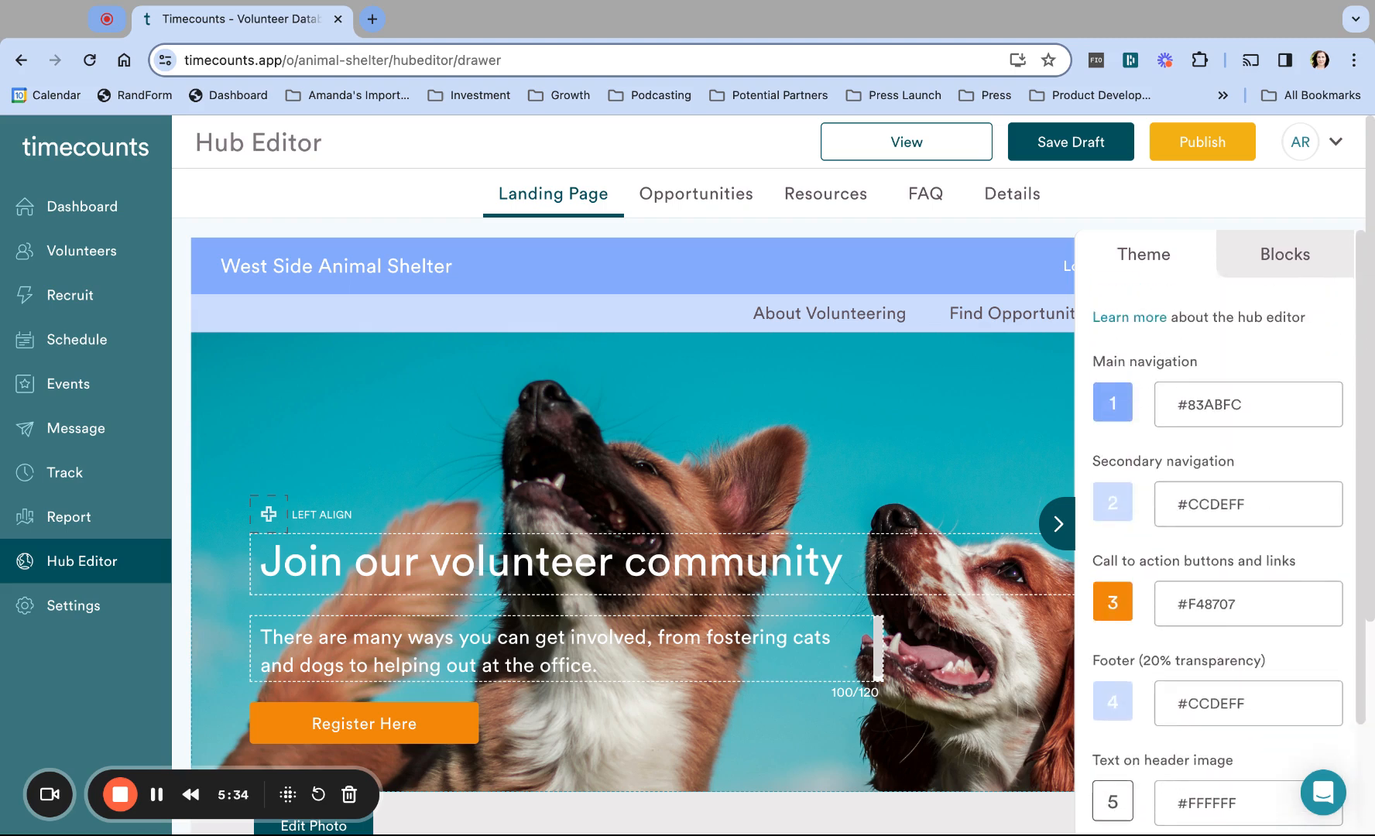
triple_click(1270, 413)
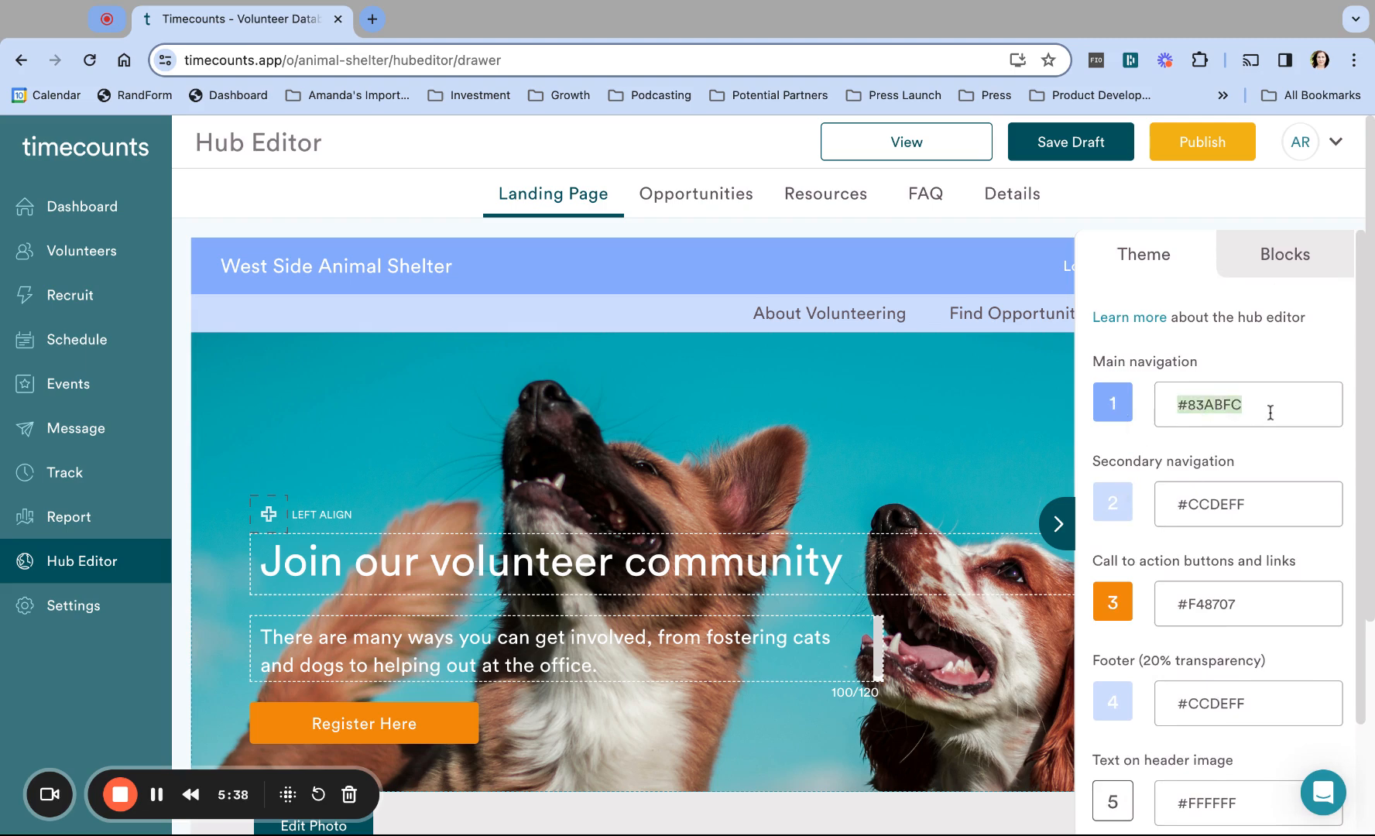
left_click(1292, 355)
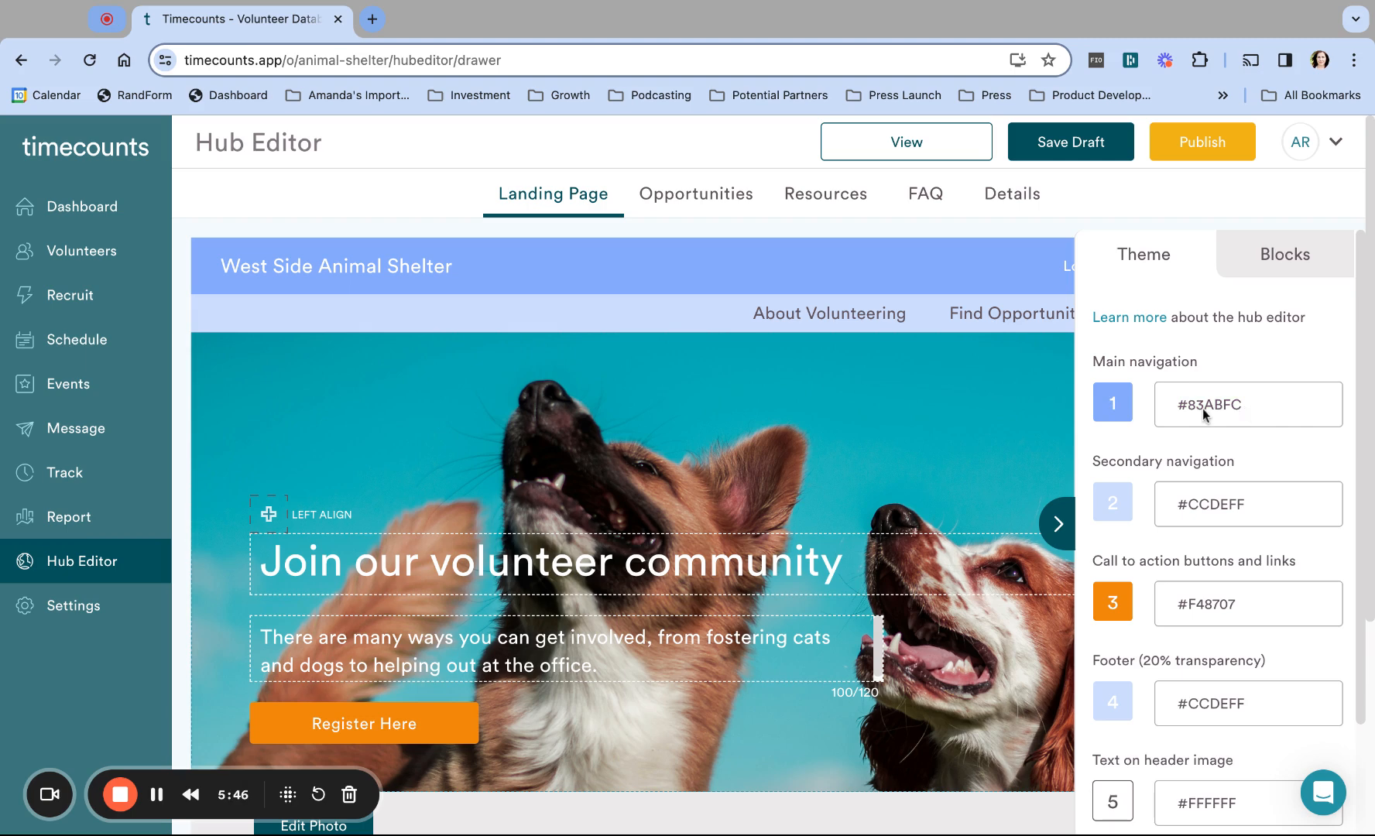
left_click(1240, 467)
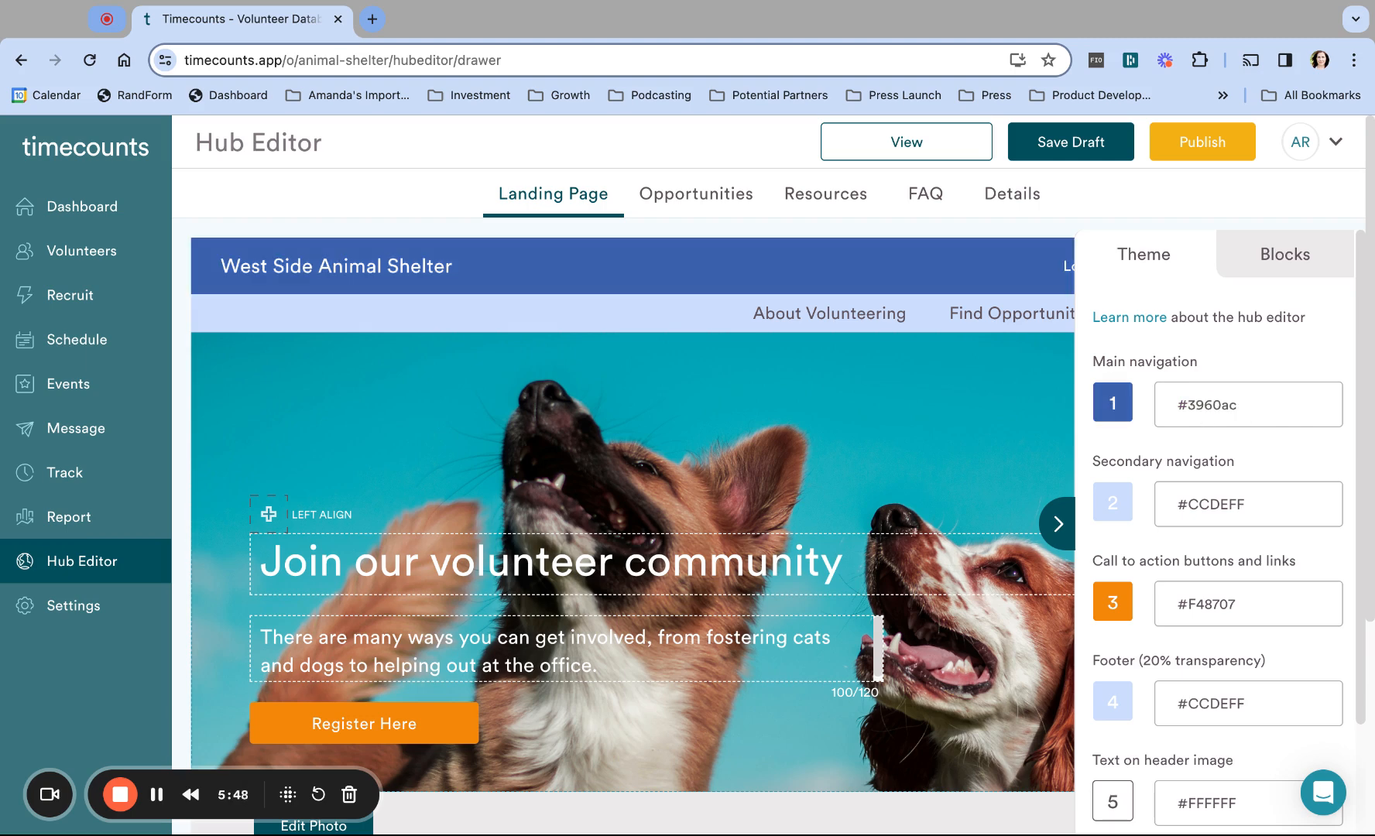
left_click(1280, 586)
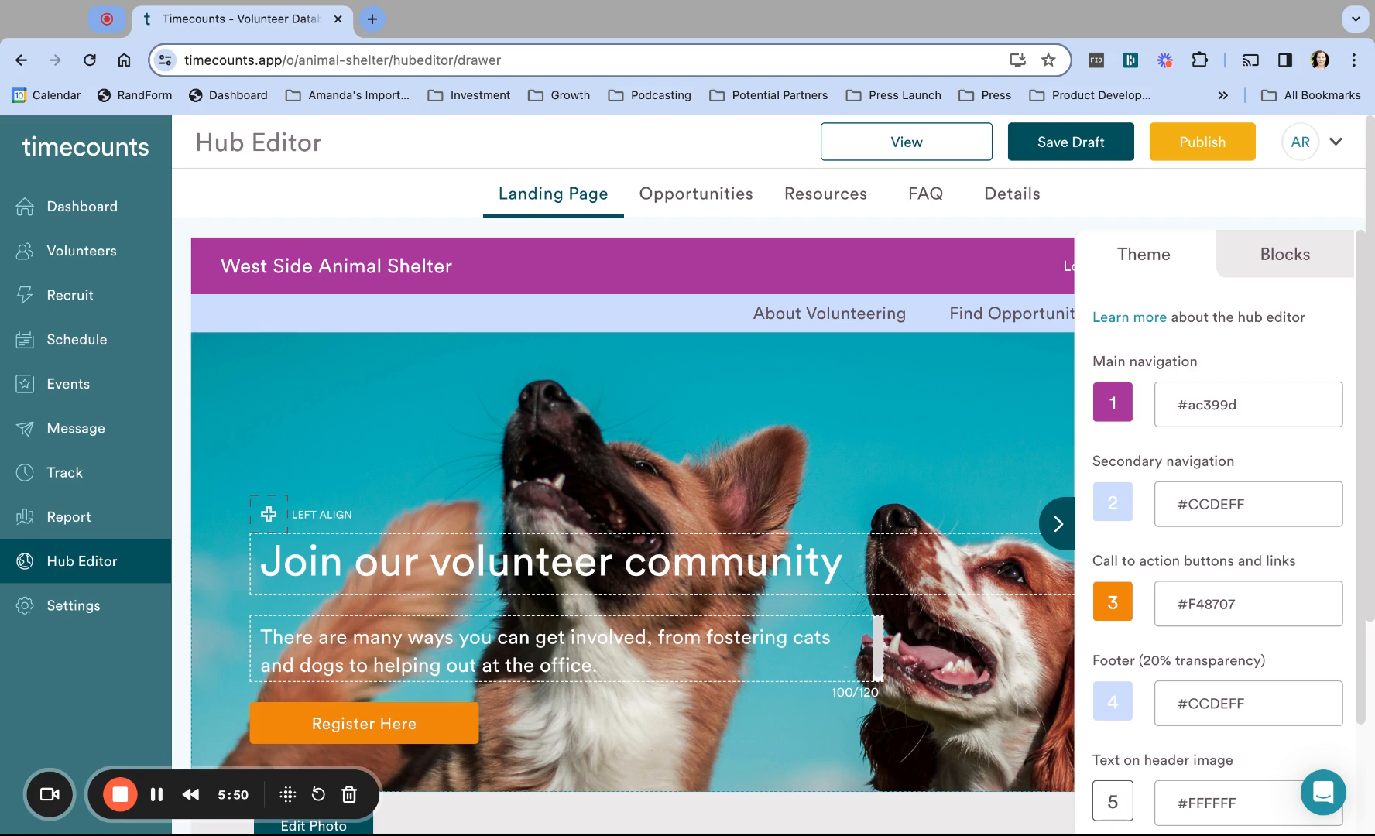
left_click(1196, 587)
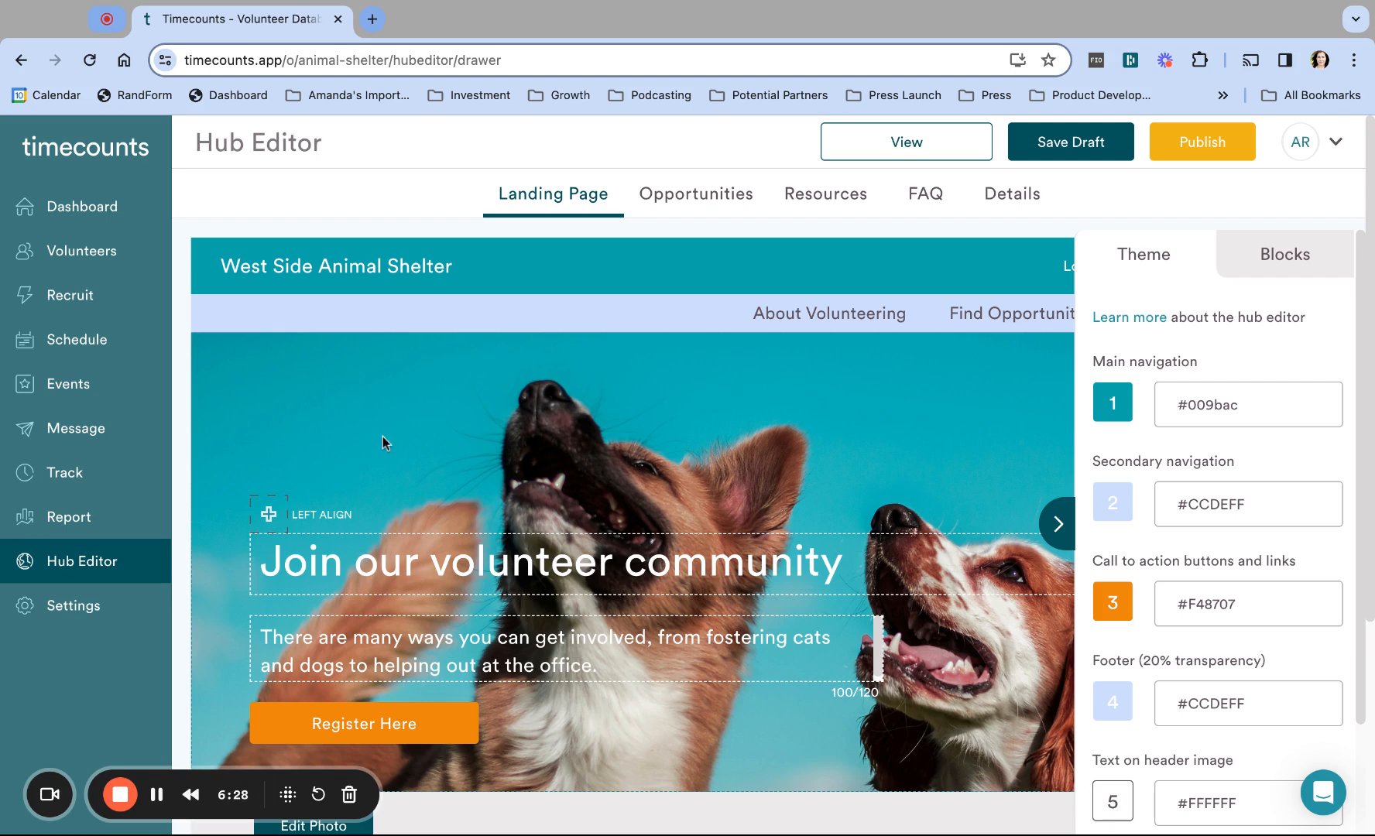
Step: Set the secondary navigation and footer colour to #67b5bf
left_click(224, 577)
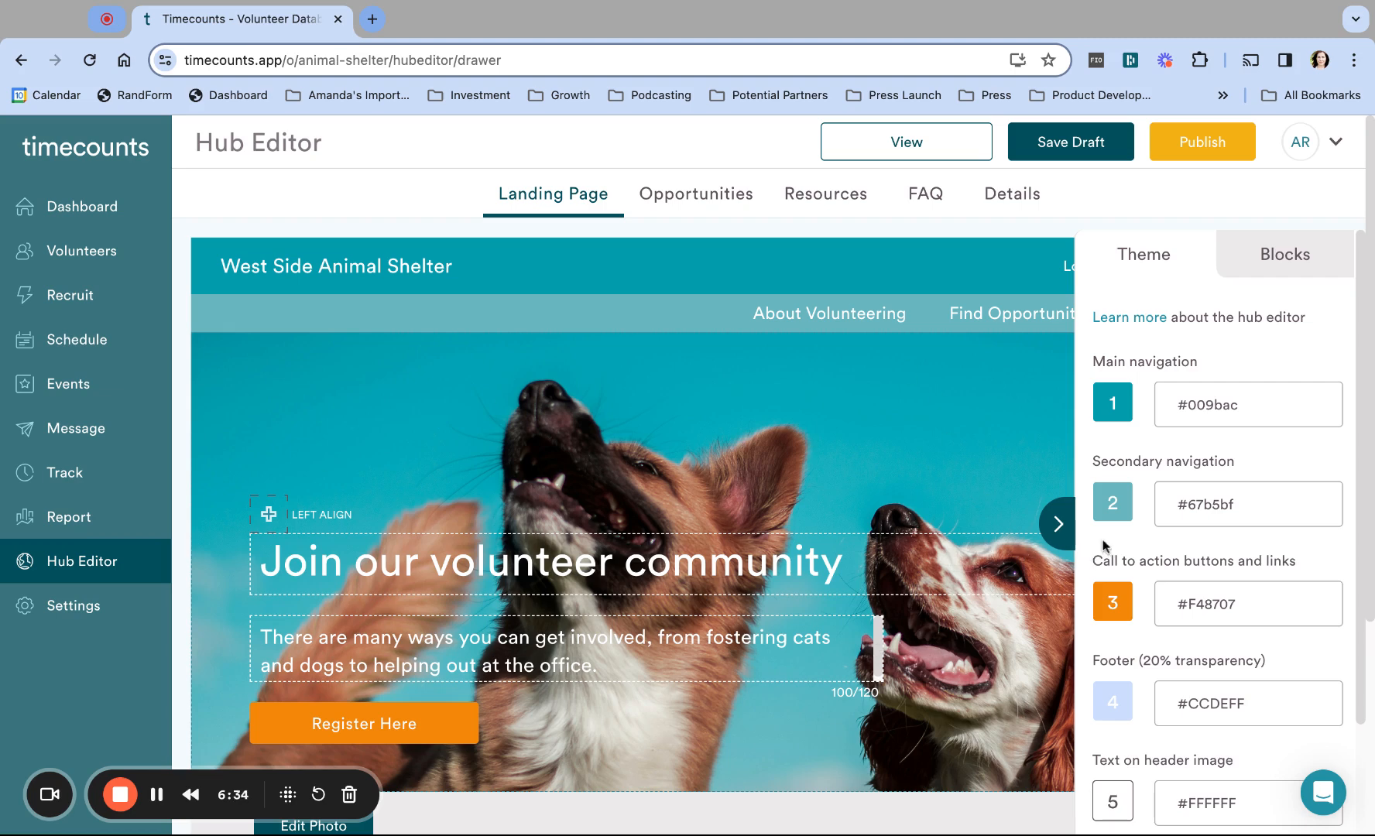
scroll(859, 546, "down", 5)
scroll(859, 546, "up", 5)
scroll(776, 668, "down", 1)
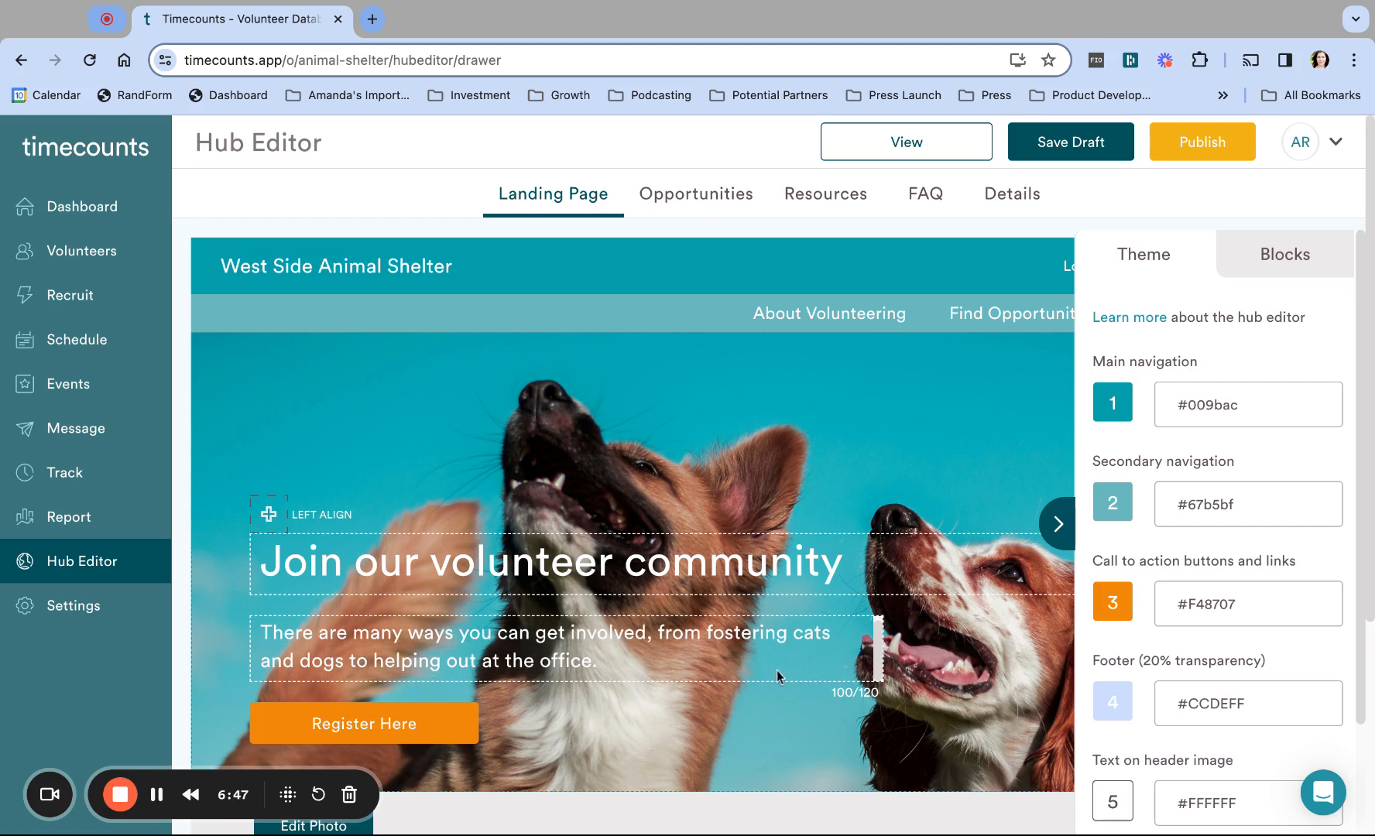
Step: Make the call-to-action buttons and links yellow #f0ea3d
left_click(1147, 559)
left_click(1147, 559)
left_click_drag(1147, 559, 1142, 559)
left_click(1198, 495)
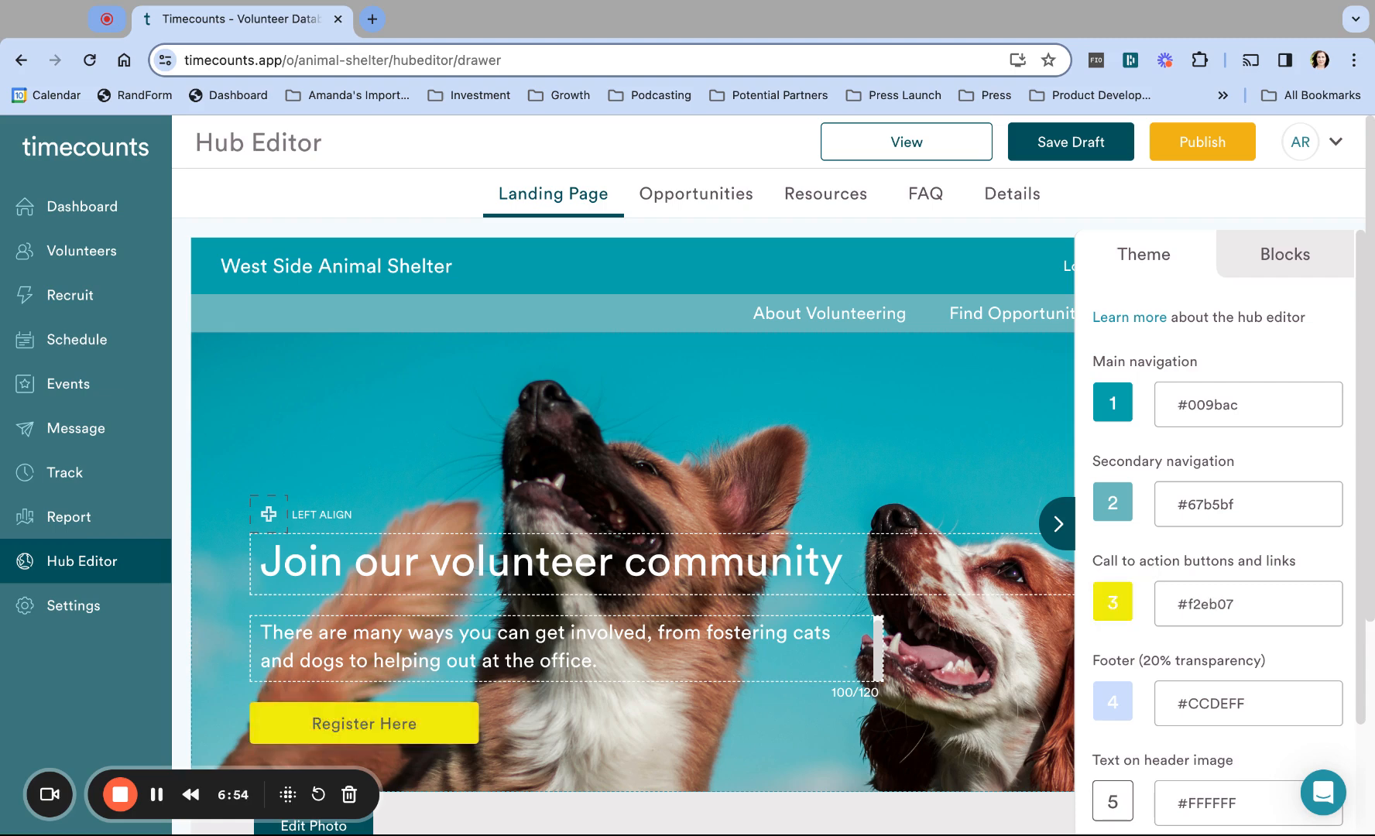
left_click(1285, 391)
left_click(1288, 372)
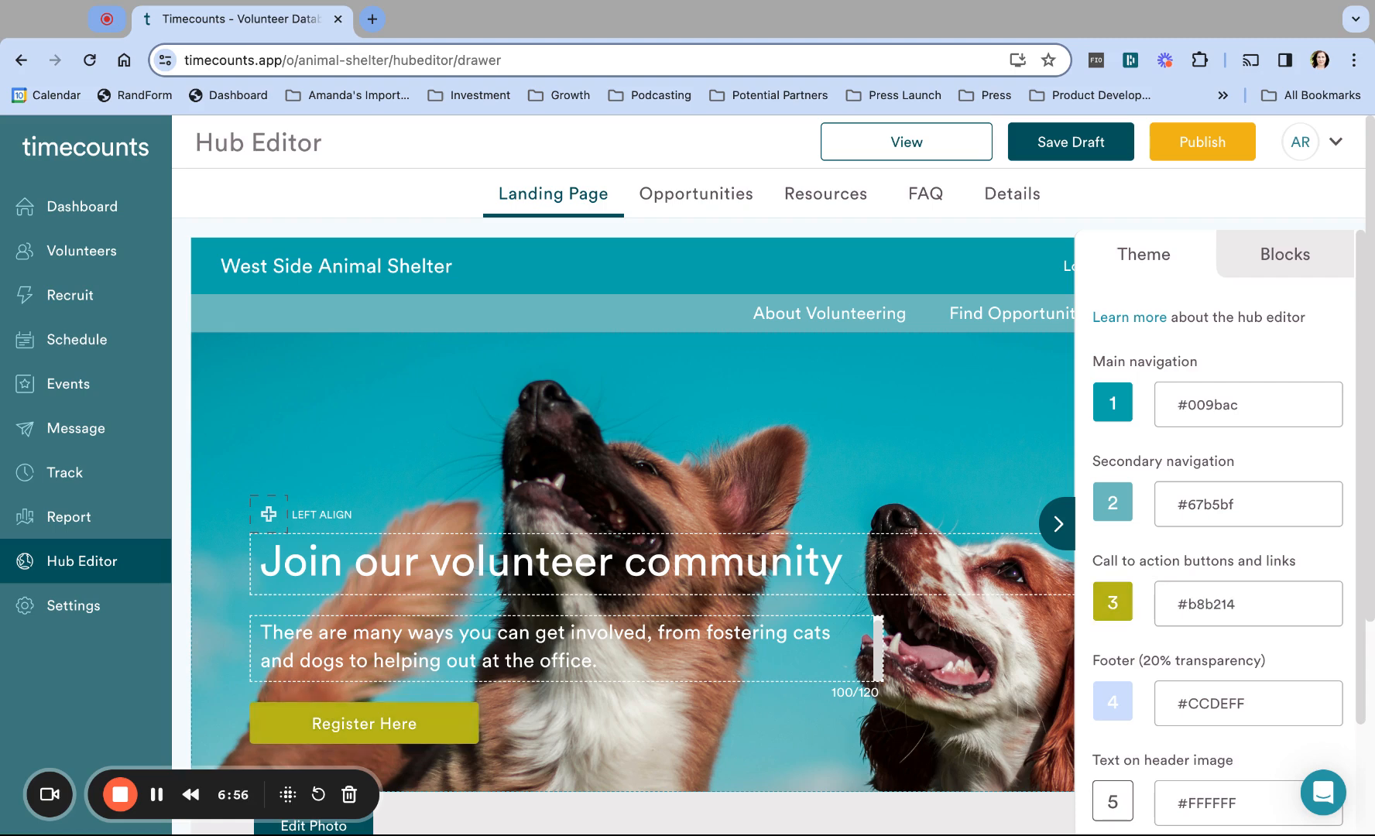
left_click(1275, 341)
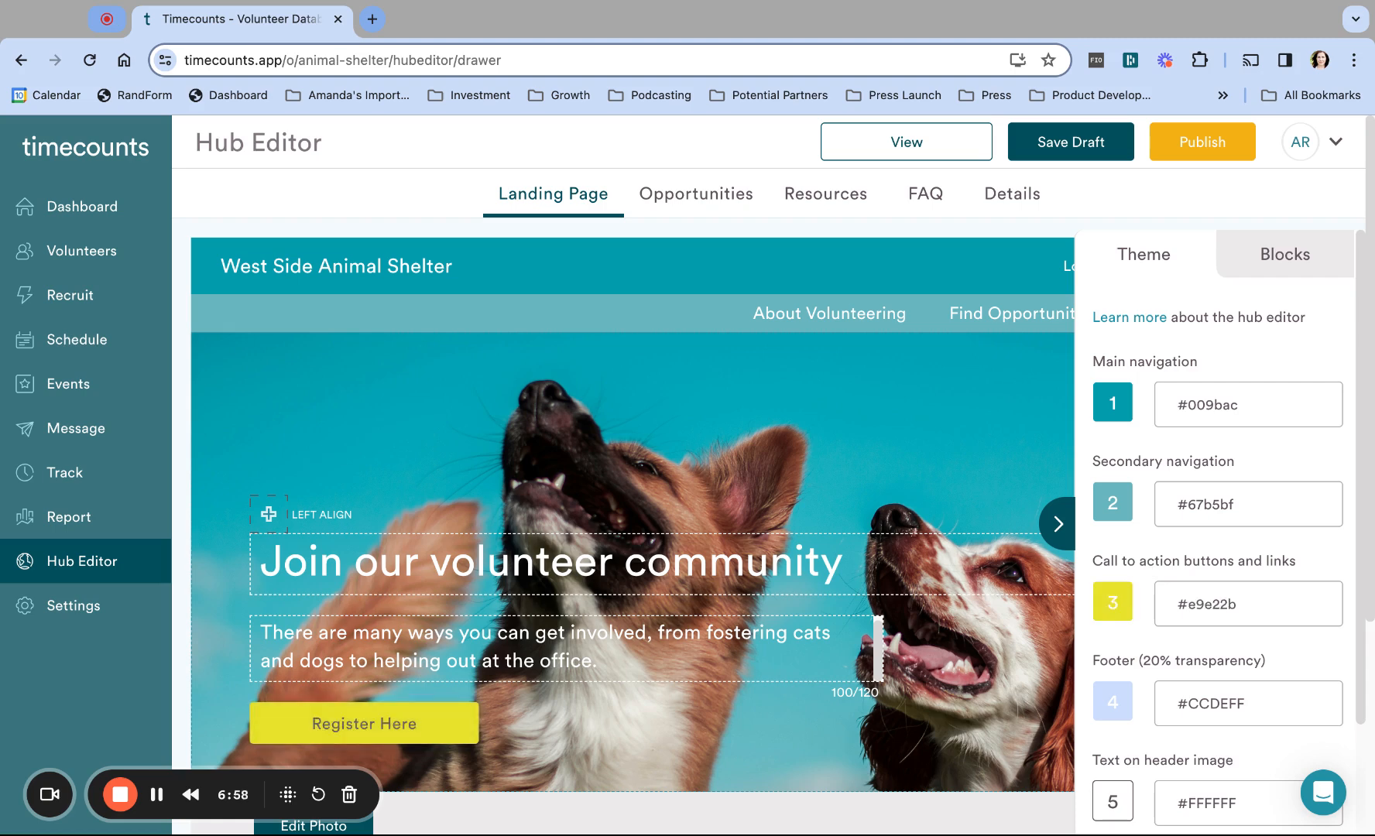
mouse_move(1274, 342)
left_mouse_down()
mouse_move(1297, 368)
mouse_move(1263, 337)
left_mouse_up()
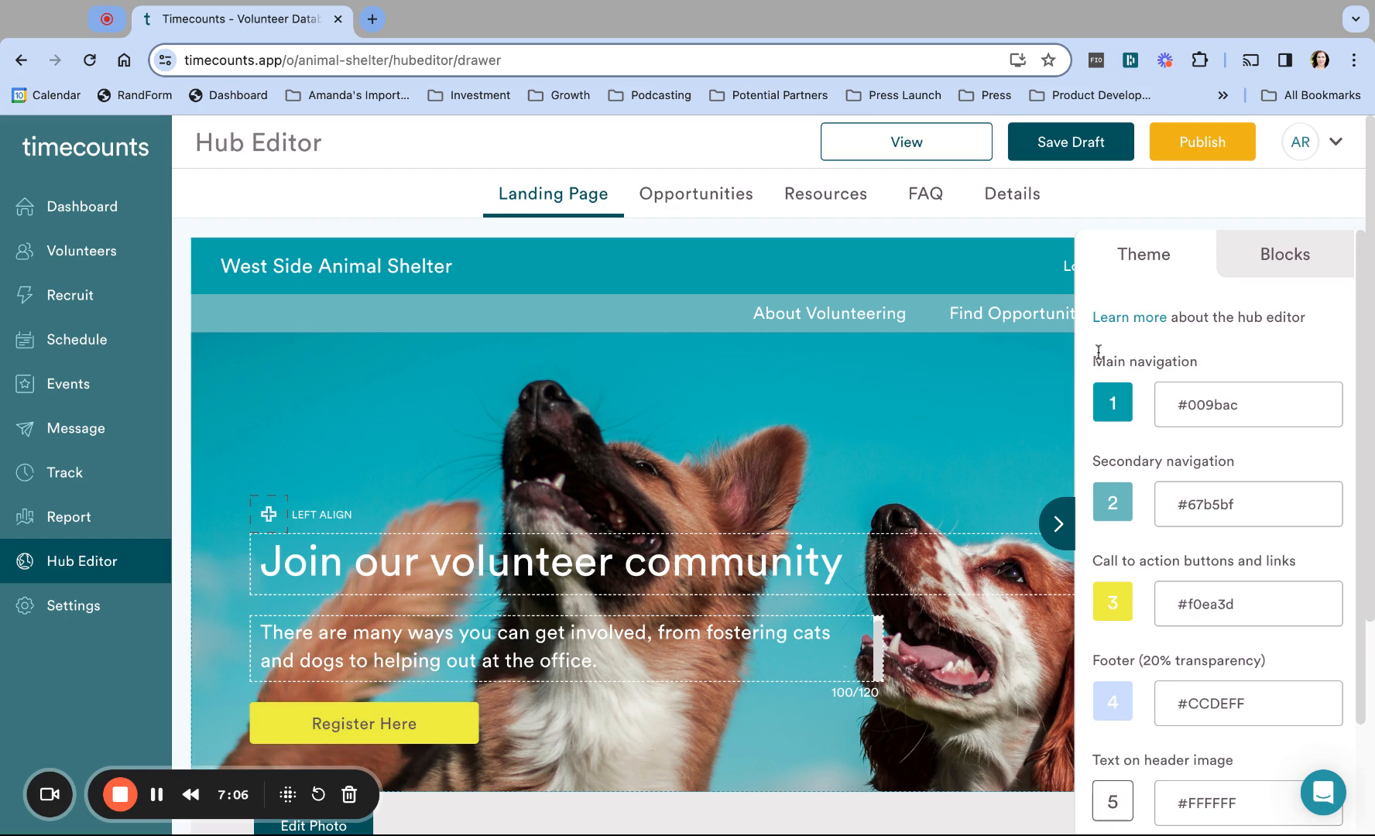
scroll(915, 608, "down", 4)
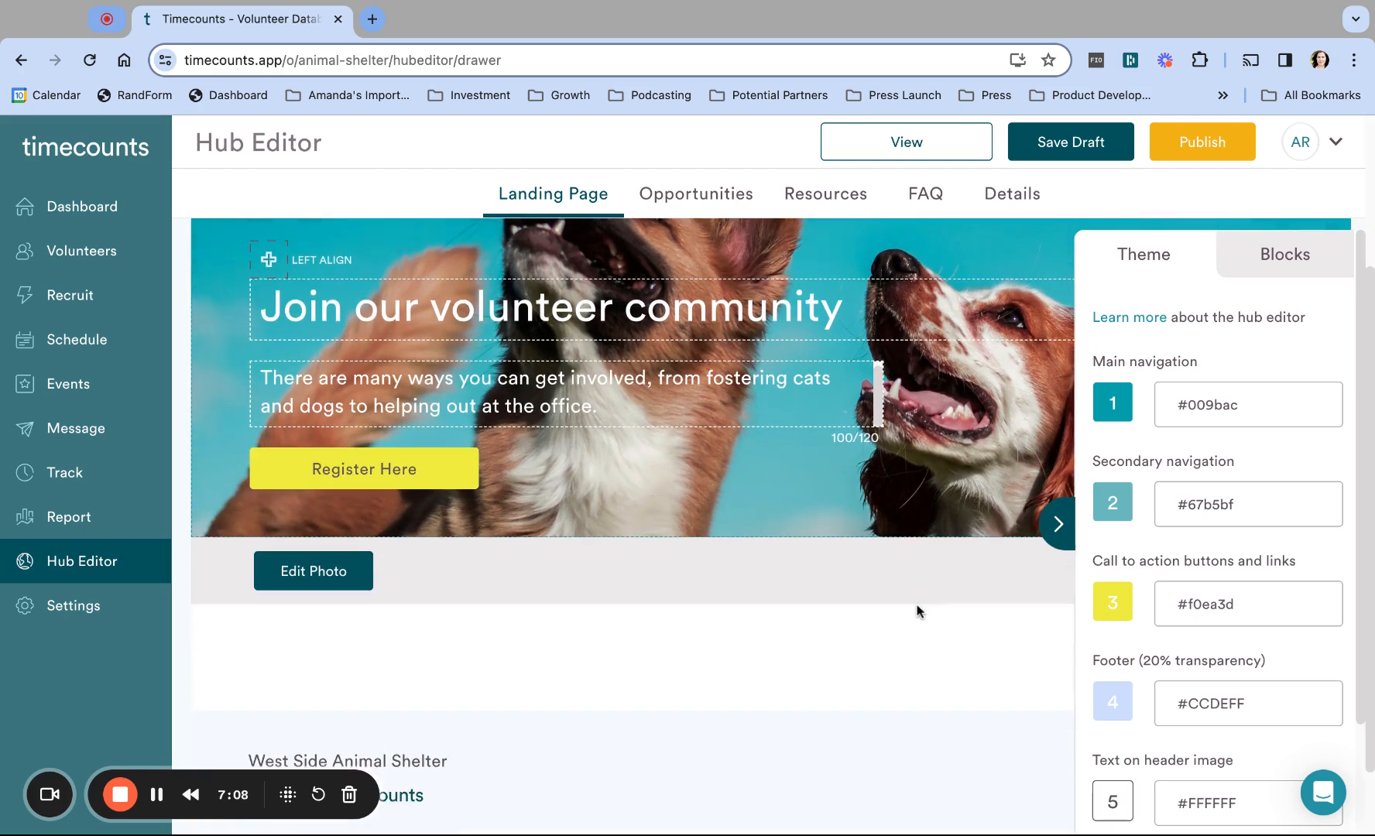
scroll(917, 612, "up", 4)
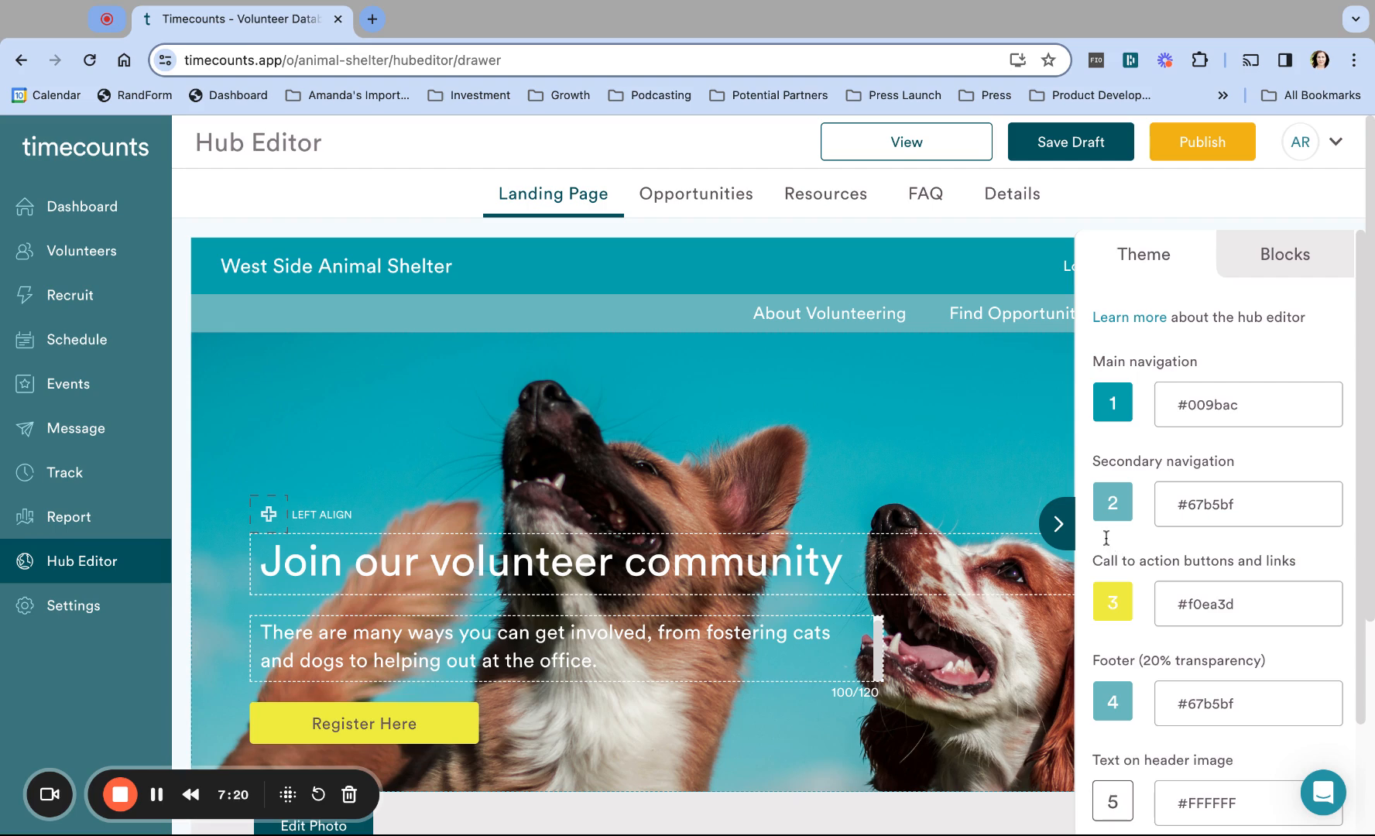
scroll(1245, 678, "down", 3)
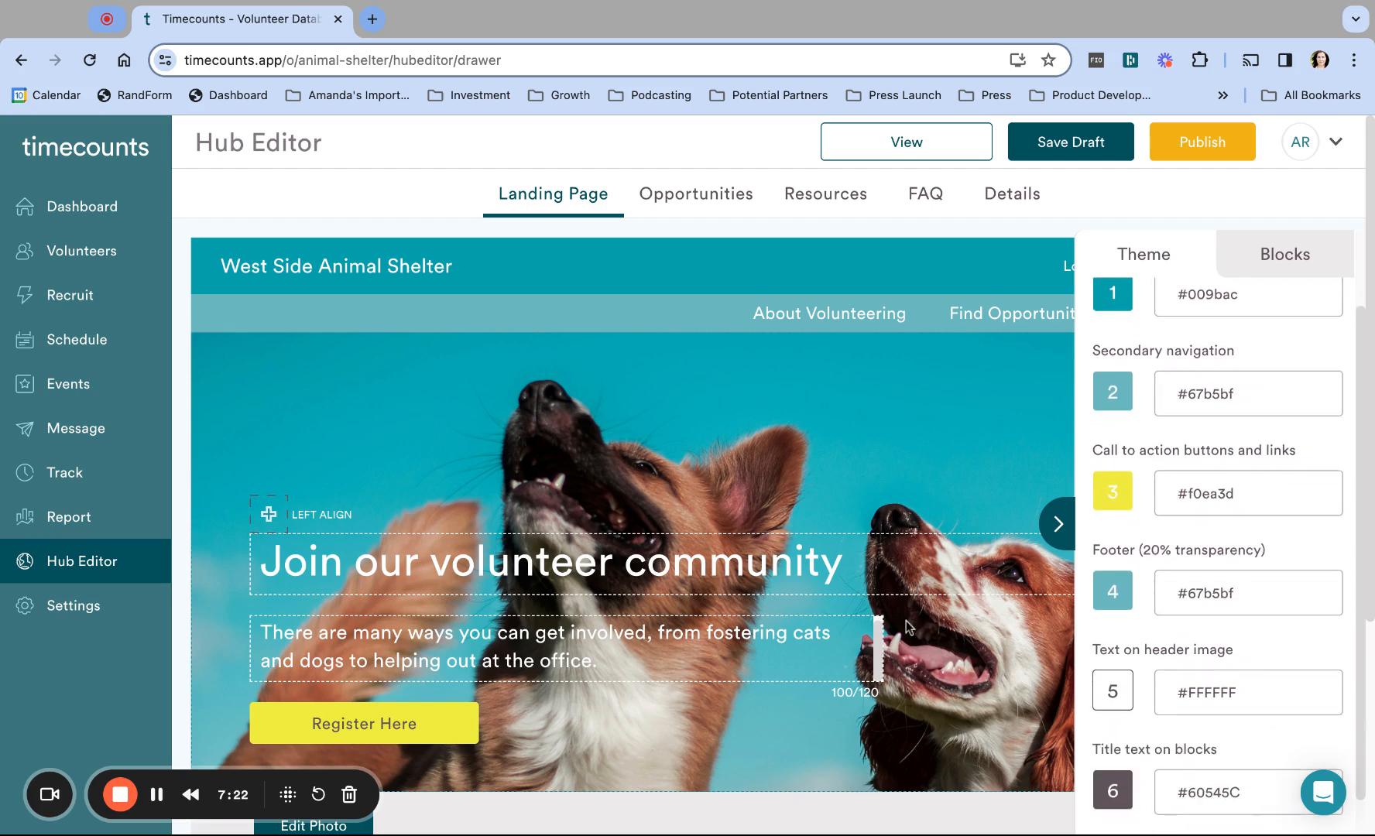
scroll(907, 627, "down", 5)
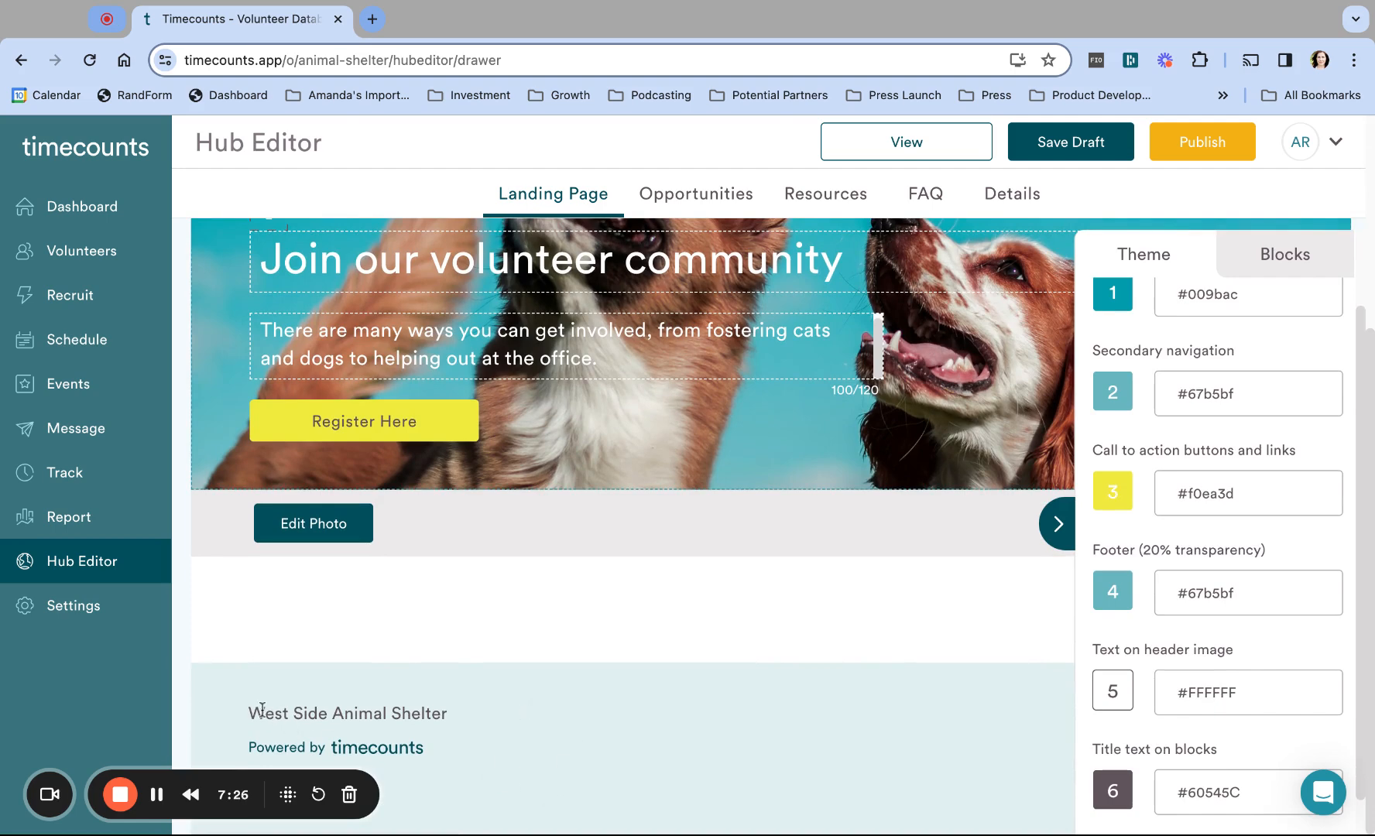
Step: Select the West Side Animal Shelter footer text to review the new colours
mouse_move(251, 710)
left_mouse_down()
mouse_move(448, 713)
mouse_move(249, 712)
left_mouse_up()
scroll(527, 612, "up", 2)
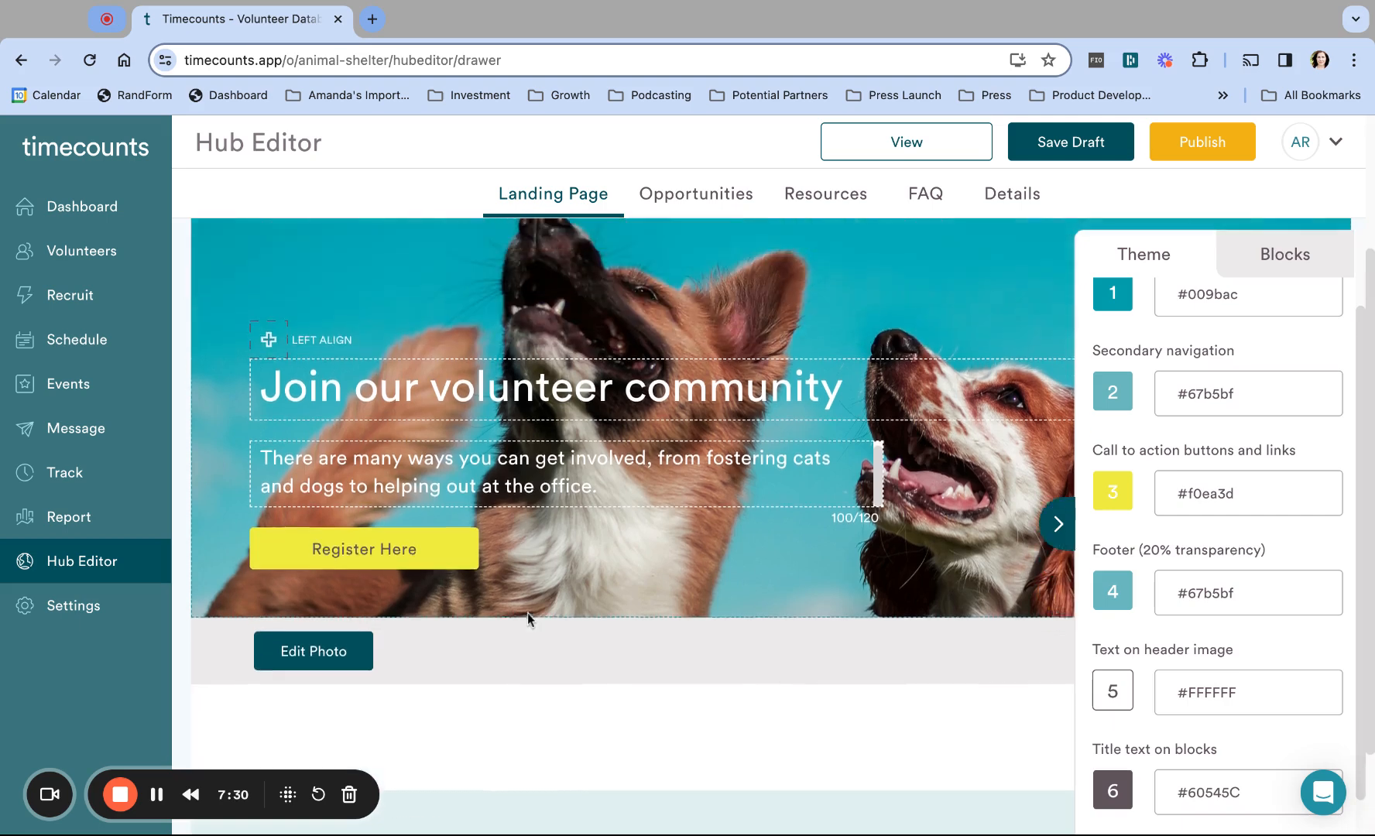
scroll(527, 612, "up", 3)
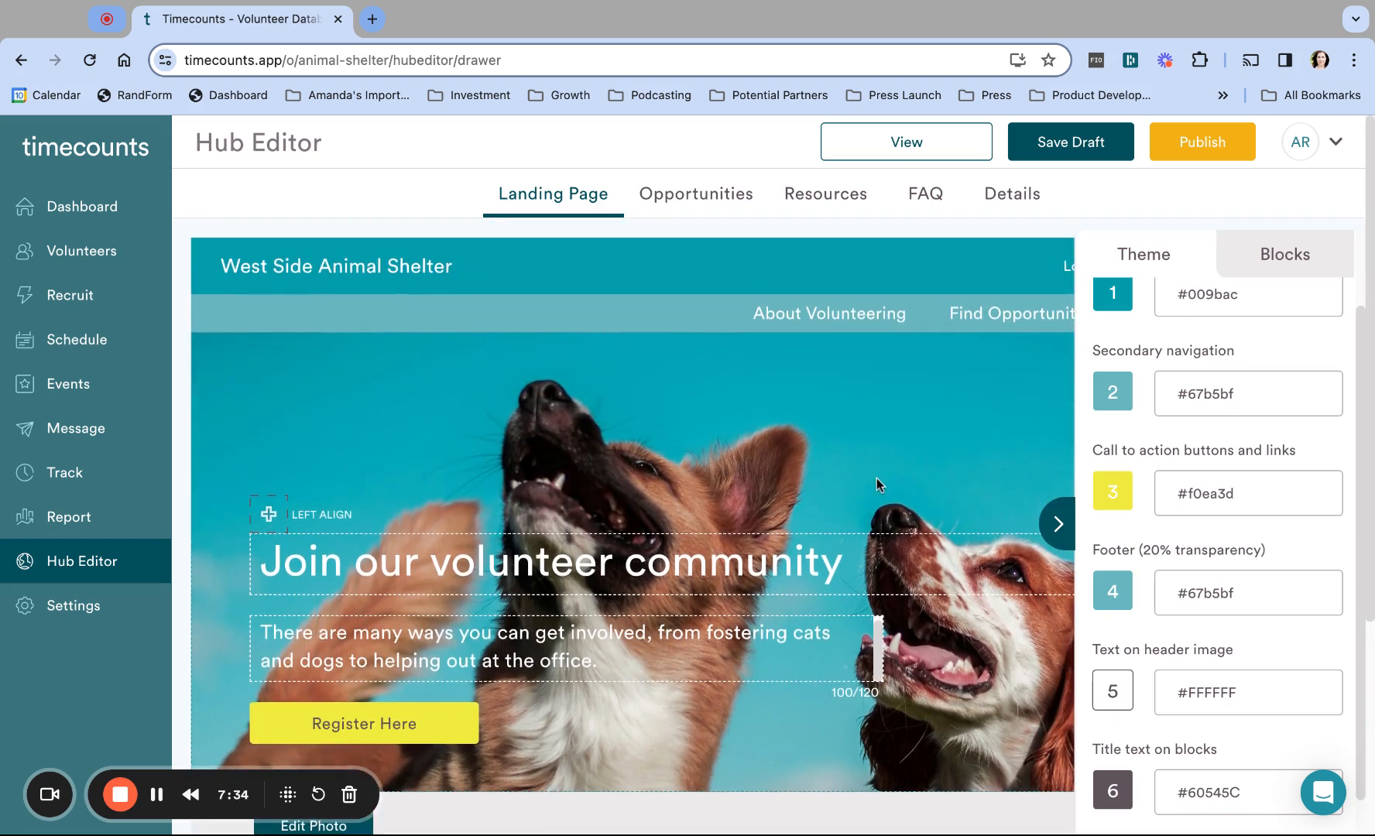
scroll(876, 478, "down", 3)
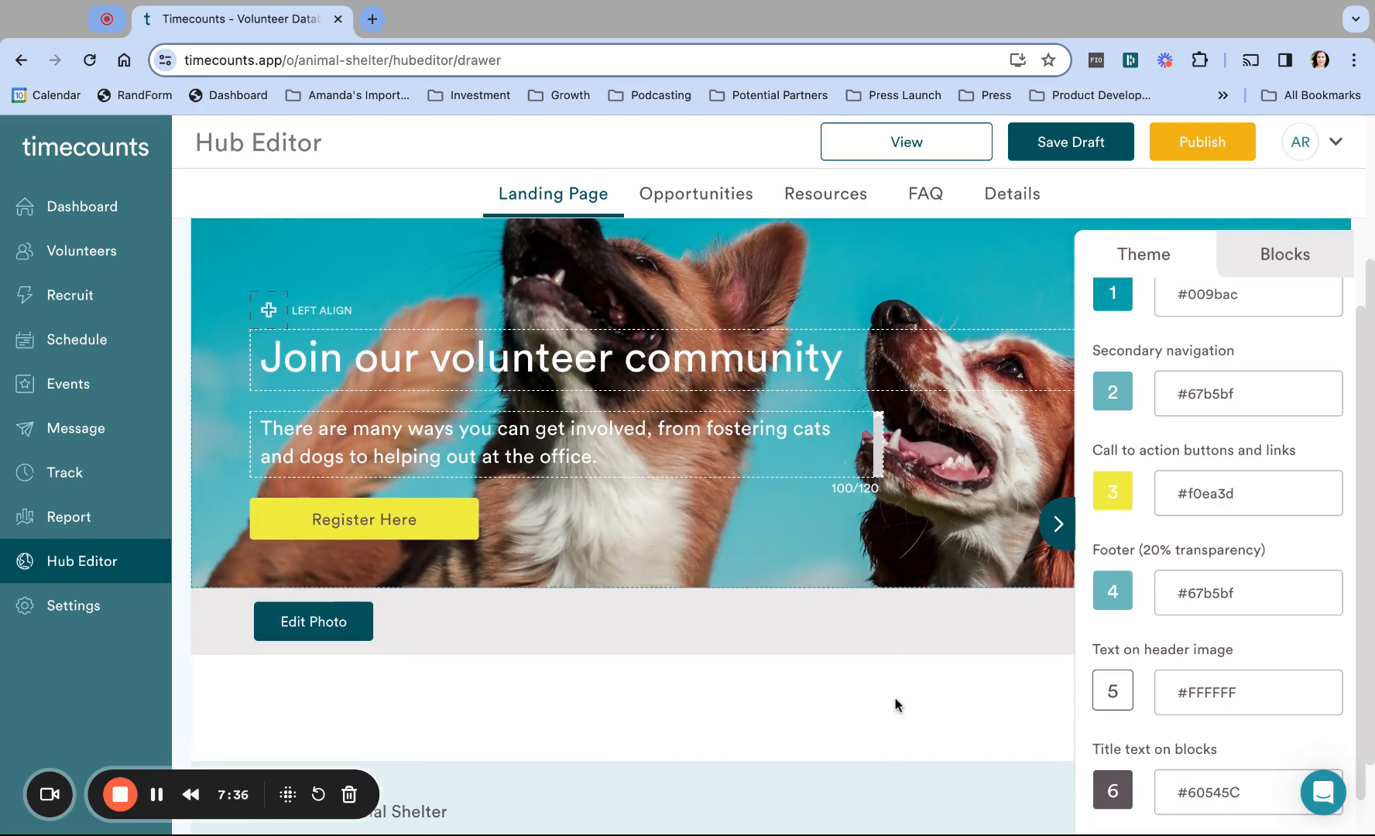
Step: Save the hub theme changes as a draft
left_click(1062, 146)
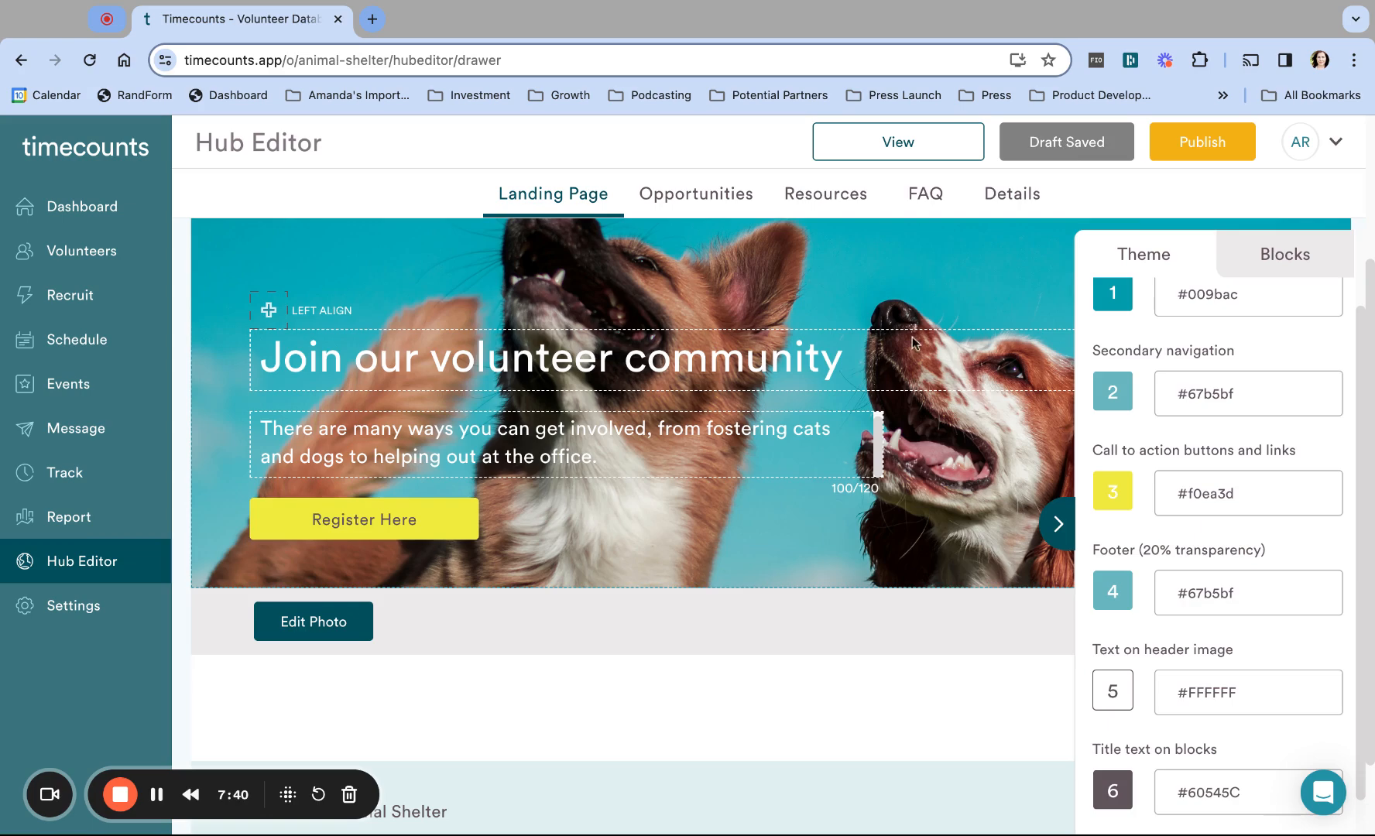
scroll(913, 341, "up", 3)
scroll(913, 340, "down", 2)
scroll(911, 336, "down", 2)
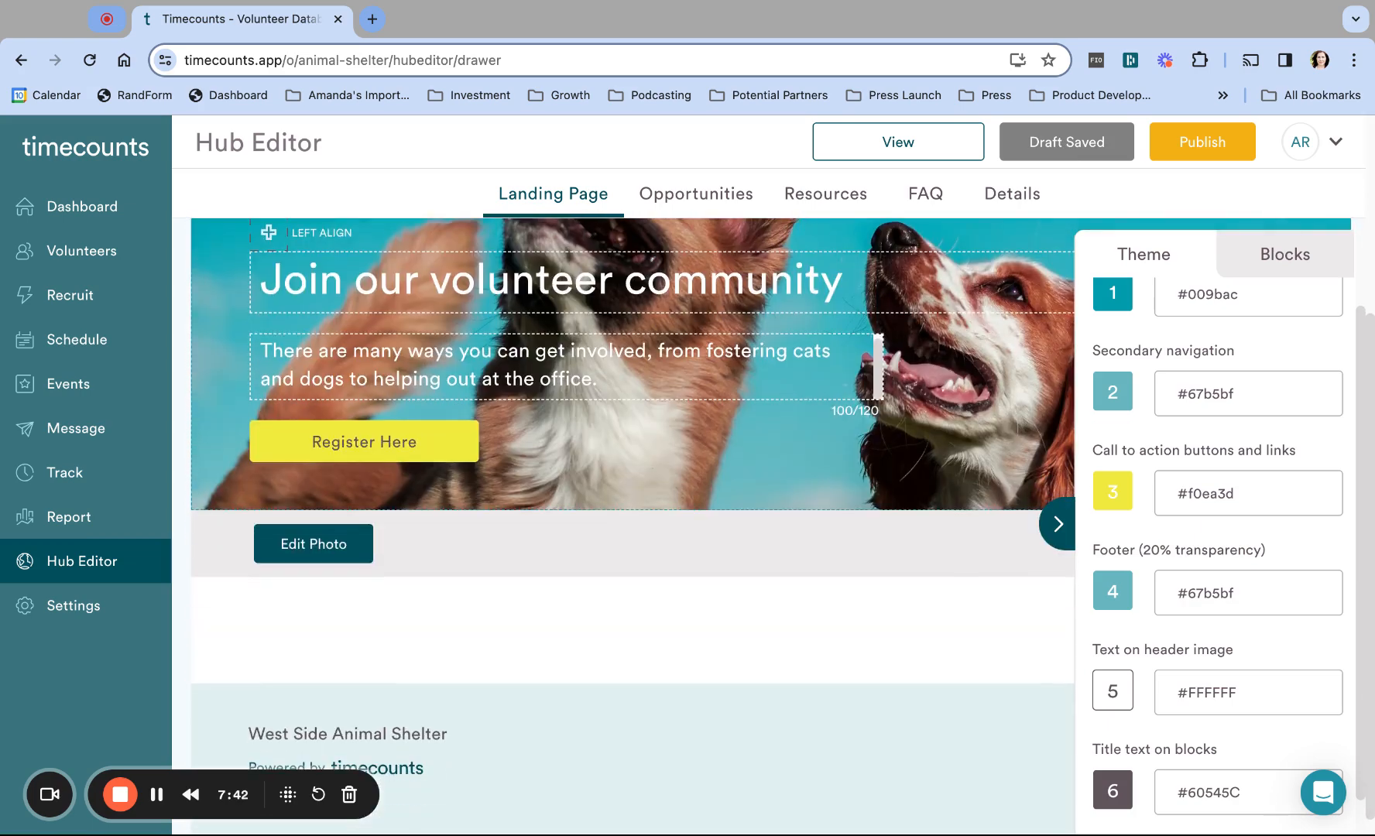
Step: Drag an Illustration block onto the page just below the hero photo
left_click(1265, 256)
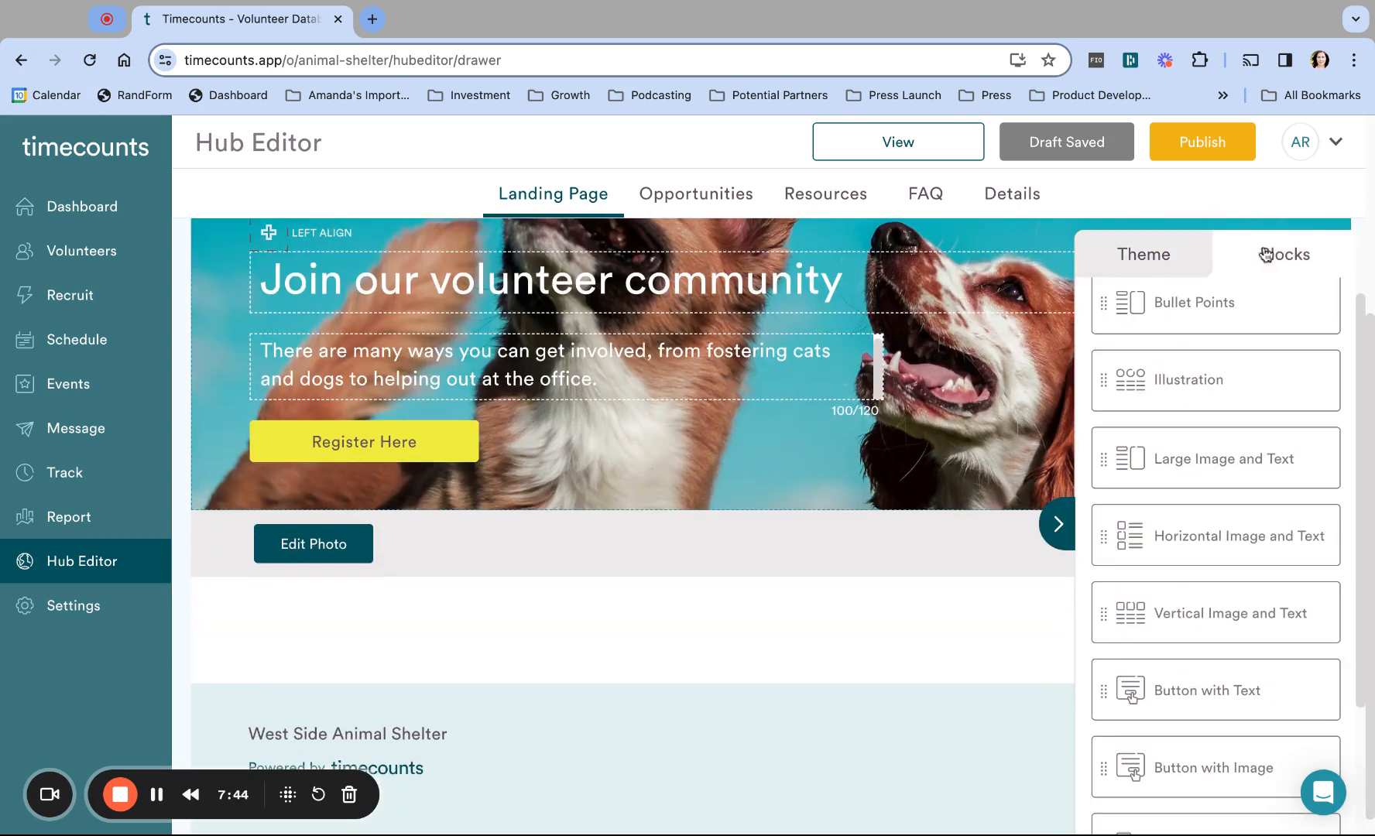
scroll(1209, 569, "down", 5)
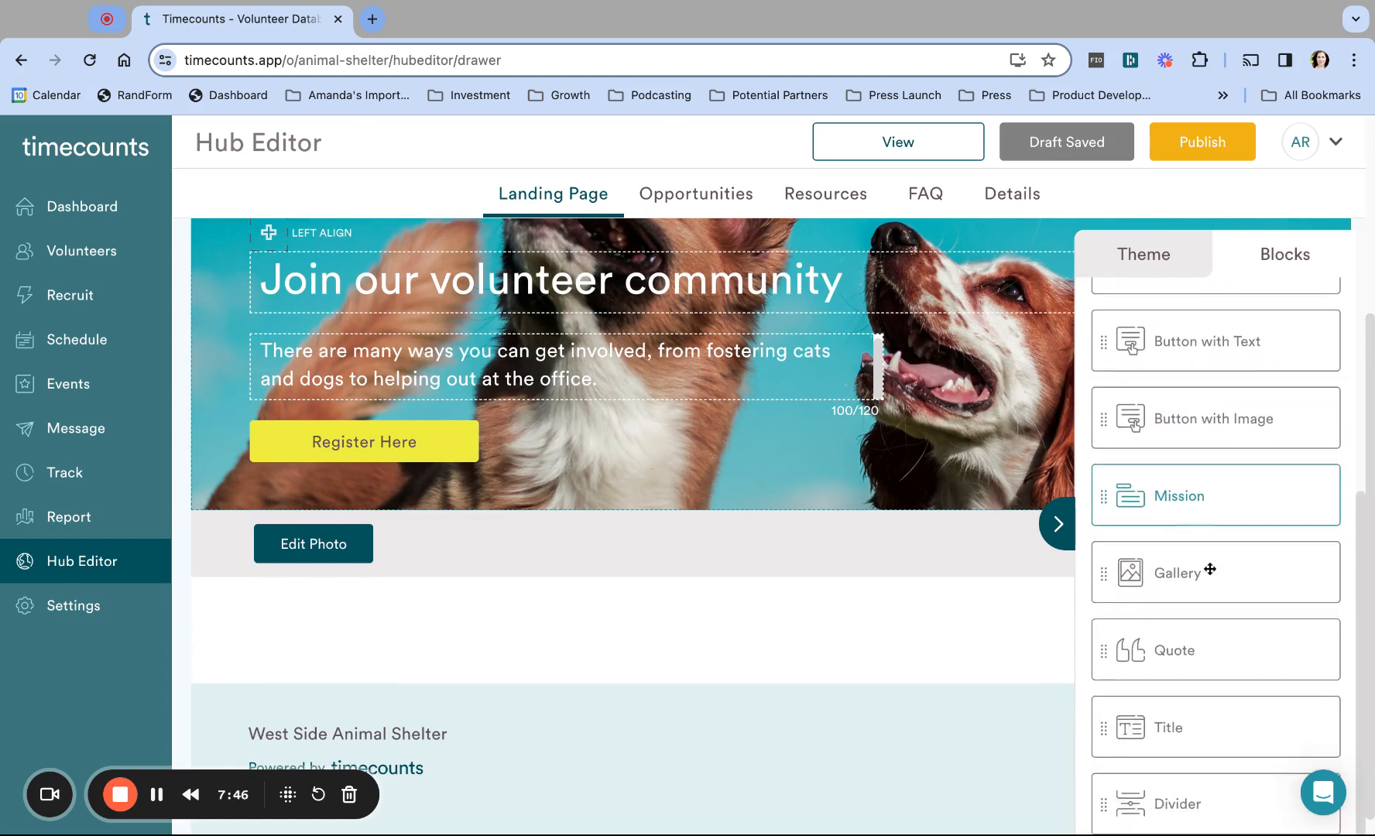
scroll(1209, 569, "down", 2)
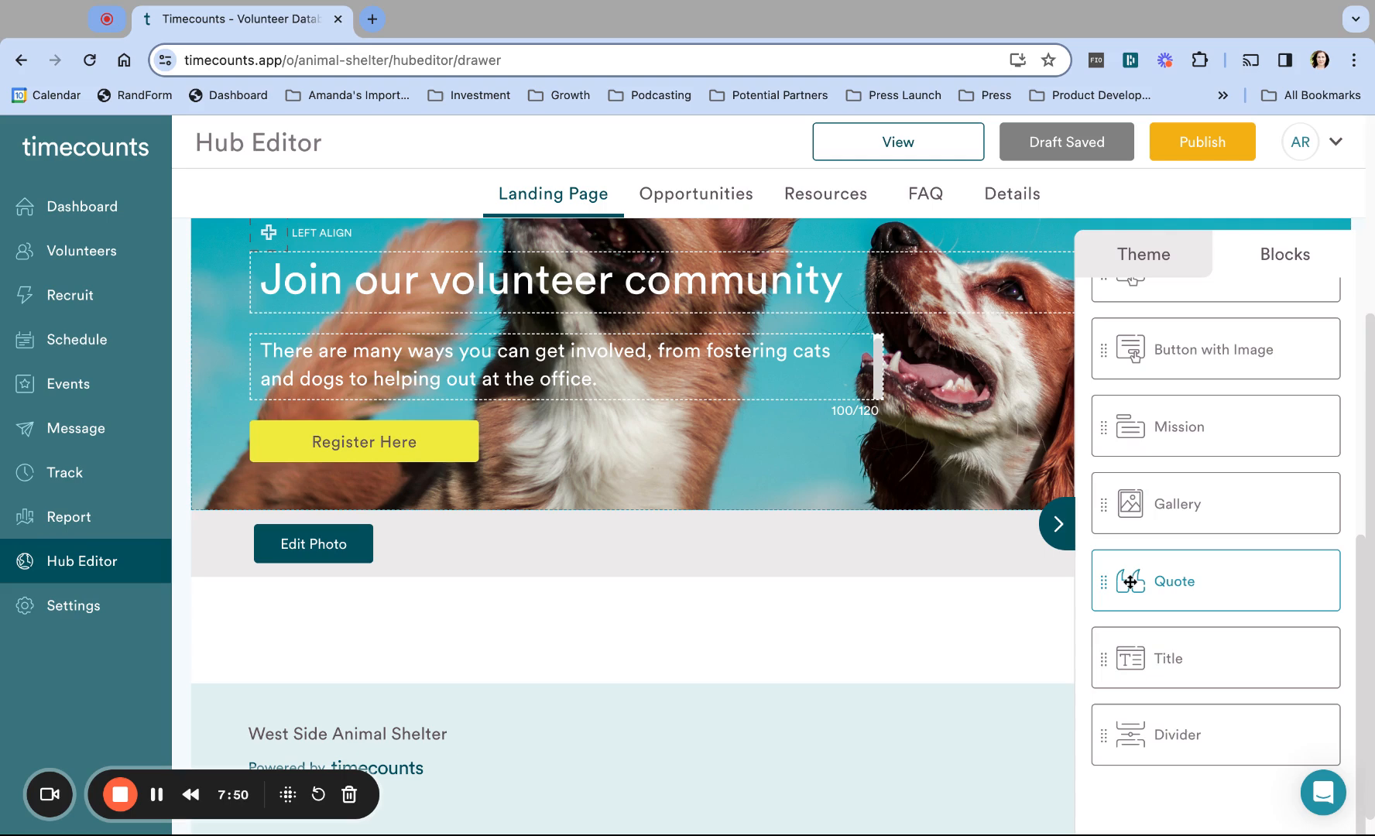
scroll(1157, 504, "up", 5)
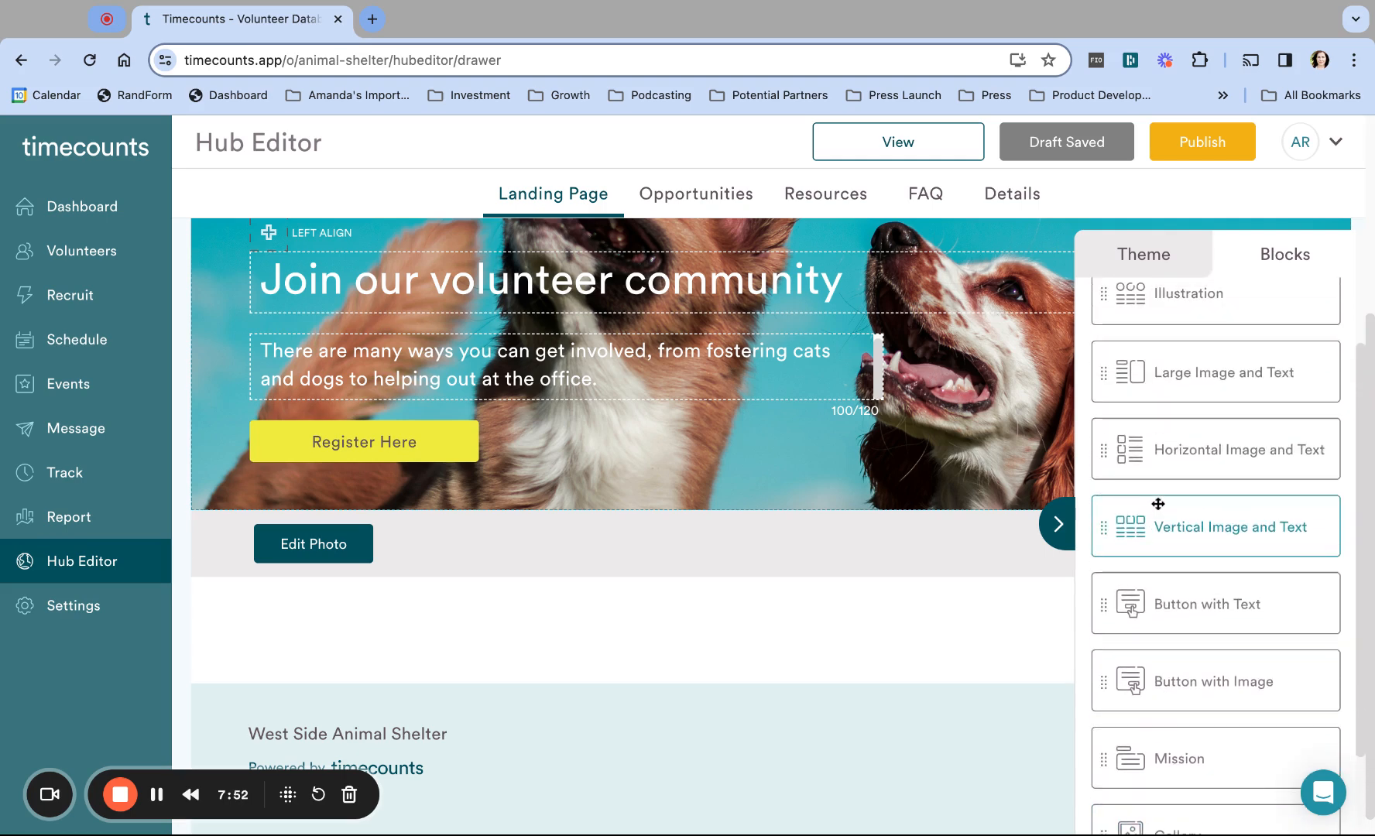
scroll(1157, 503, "up", 3)
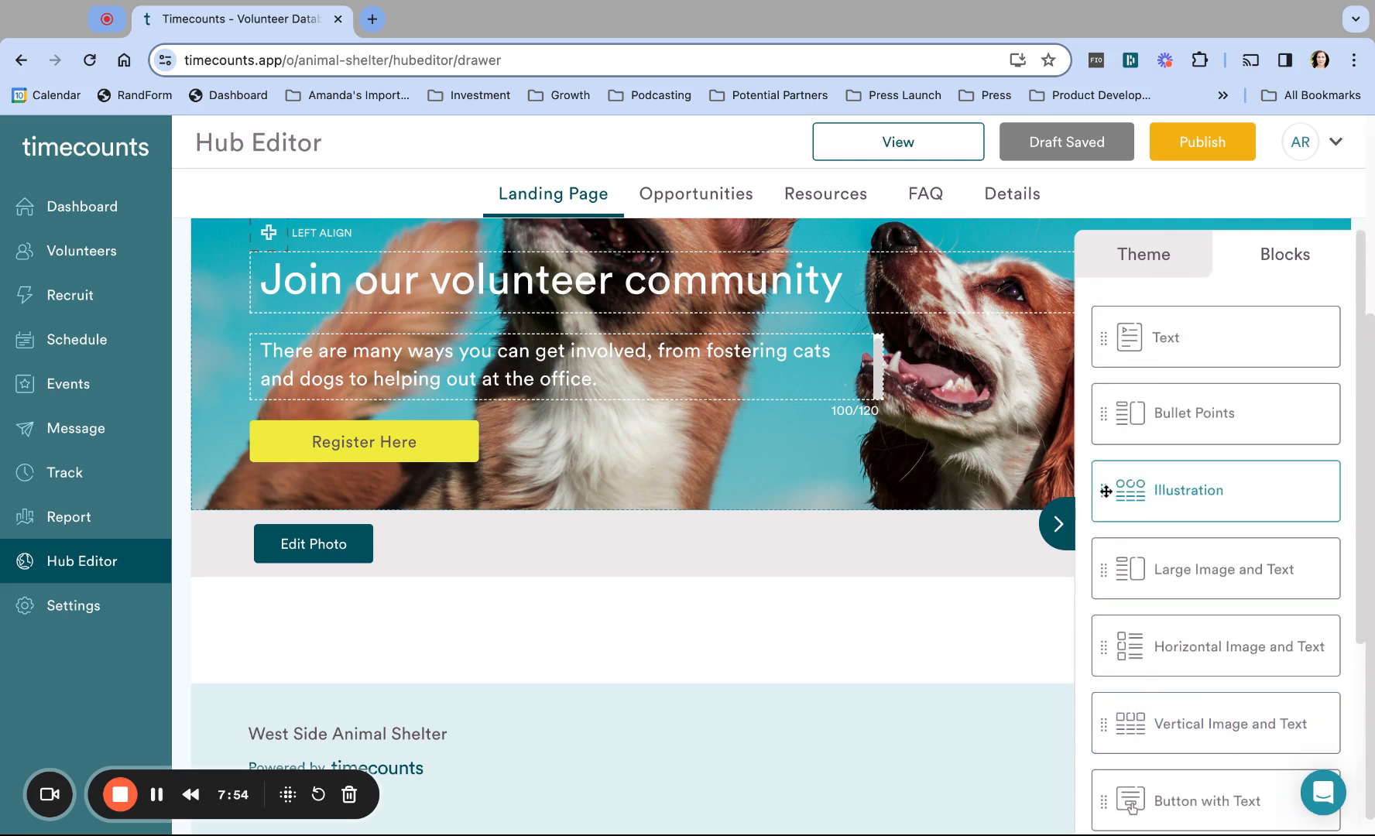
left_click_drag(1106, 490, 440, 640)
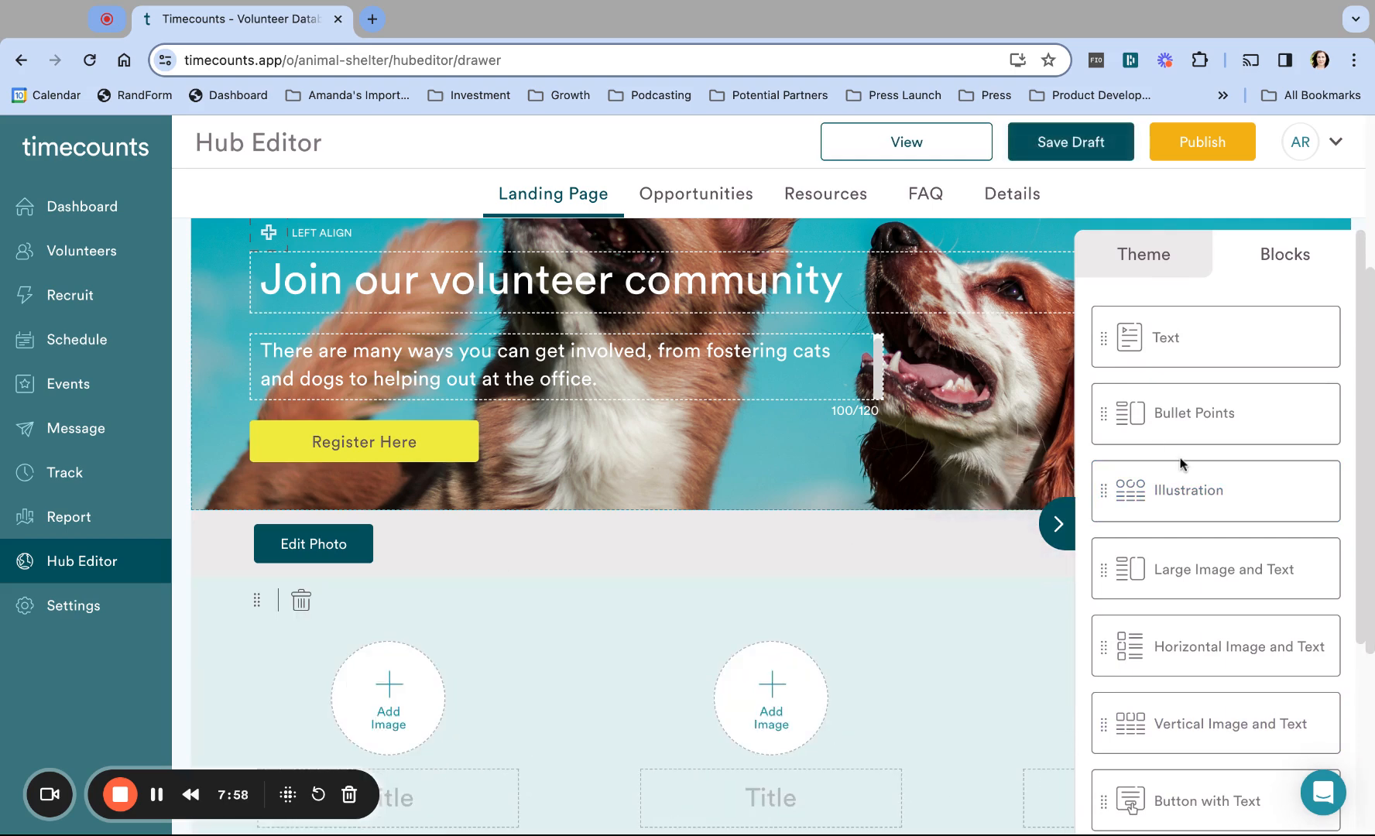
Step: Title the three cards 'New volunteers', 'Opportunities' and 'Donate'
left_click(1058, 524)
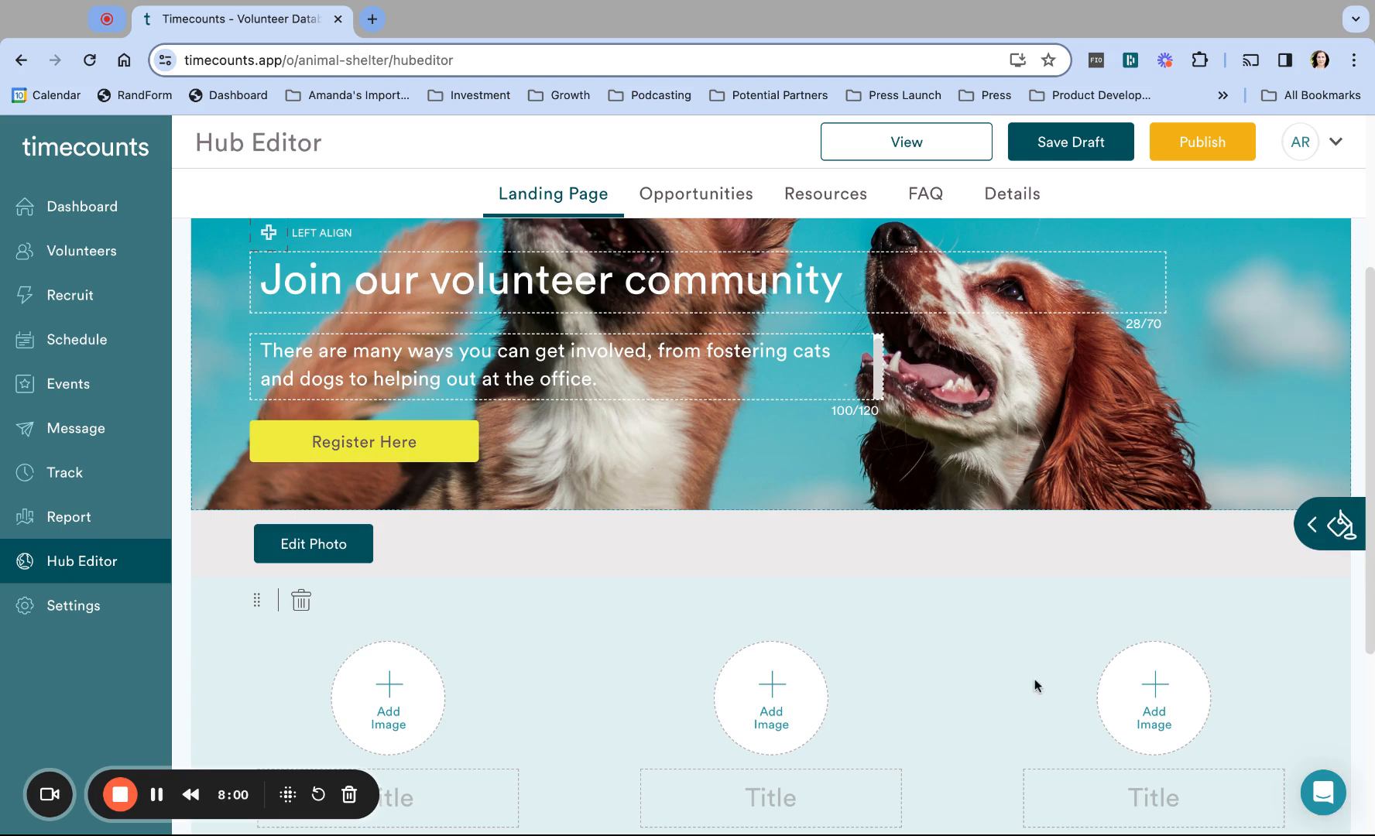
scroll(1035, 684, "down", 3)
scroll(1035, 685, "down", 1)
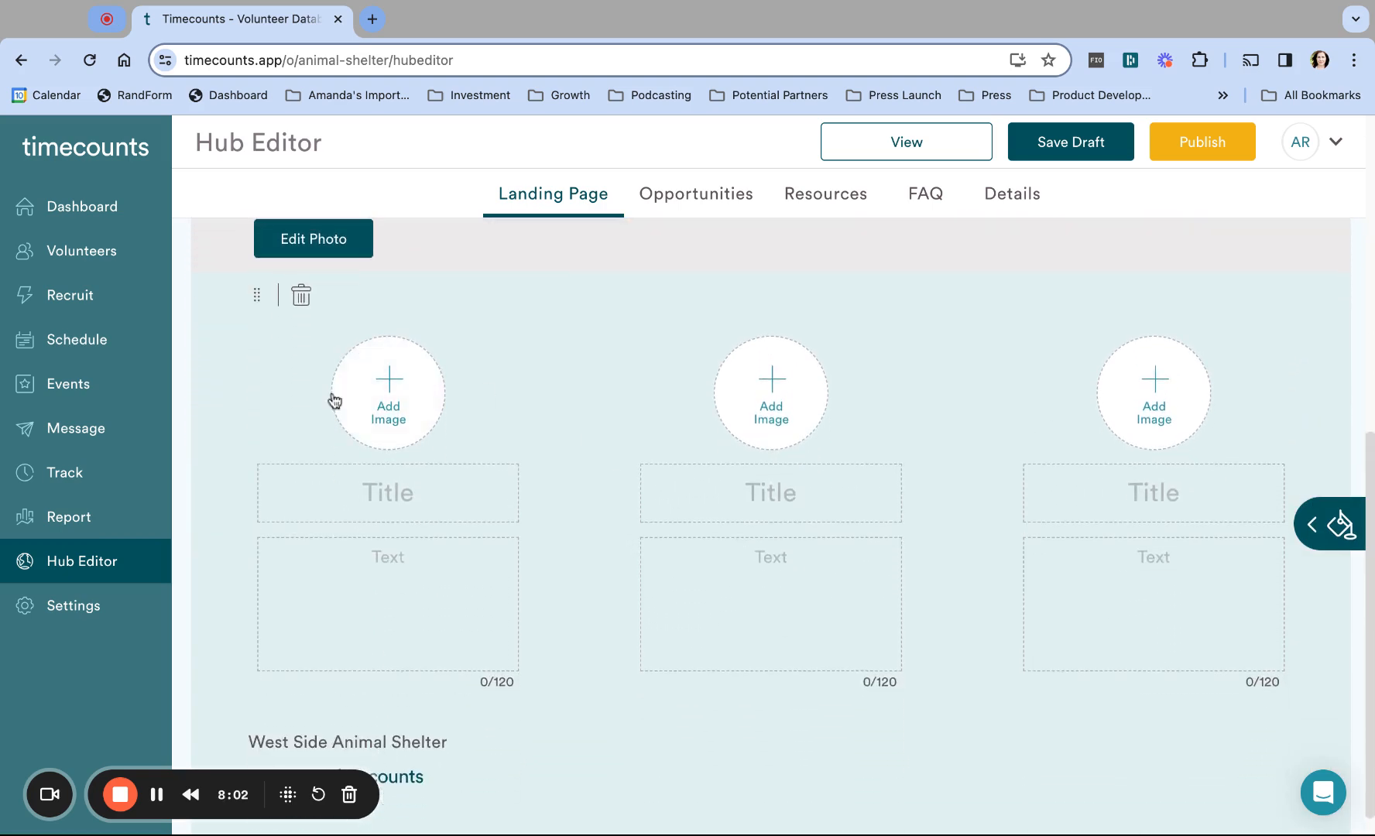
left_click(424, 484)
type("New v")
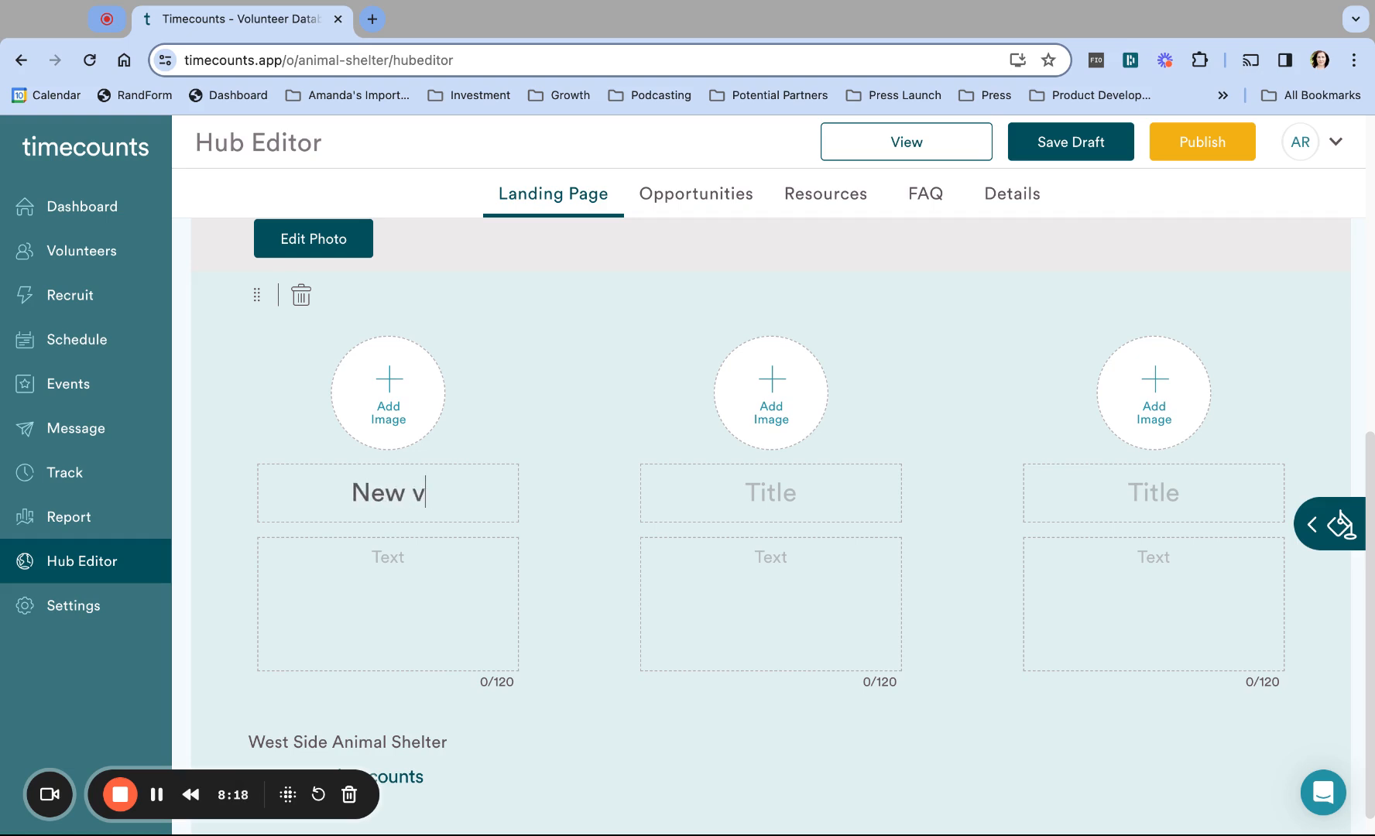
type("olunteers")
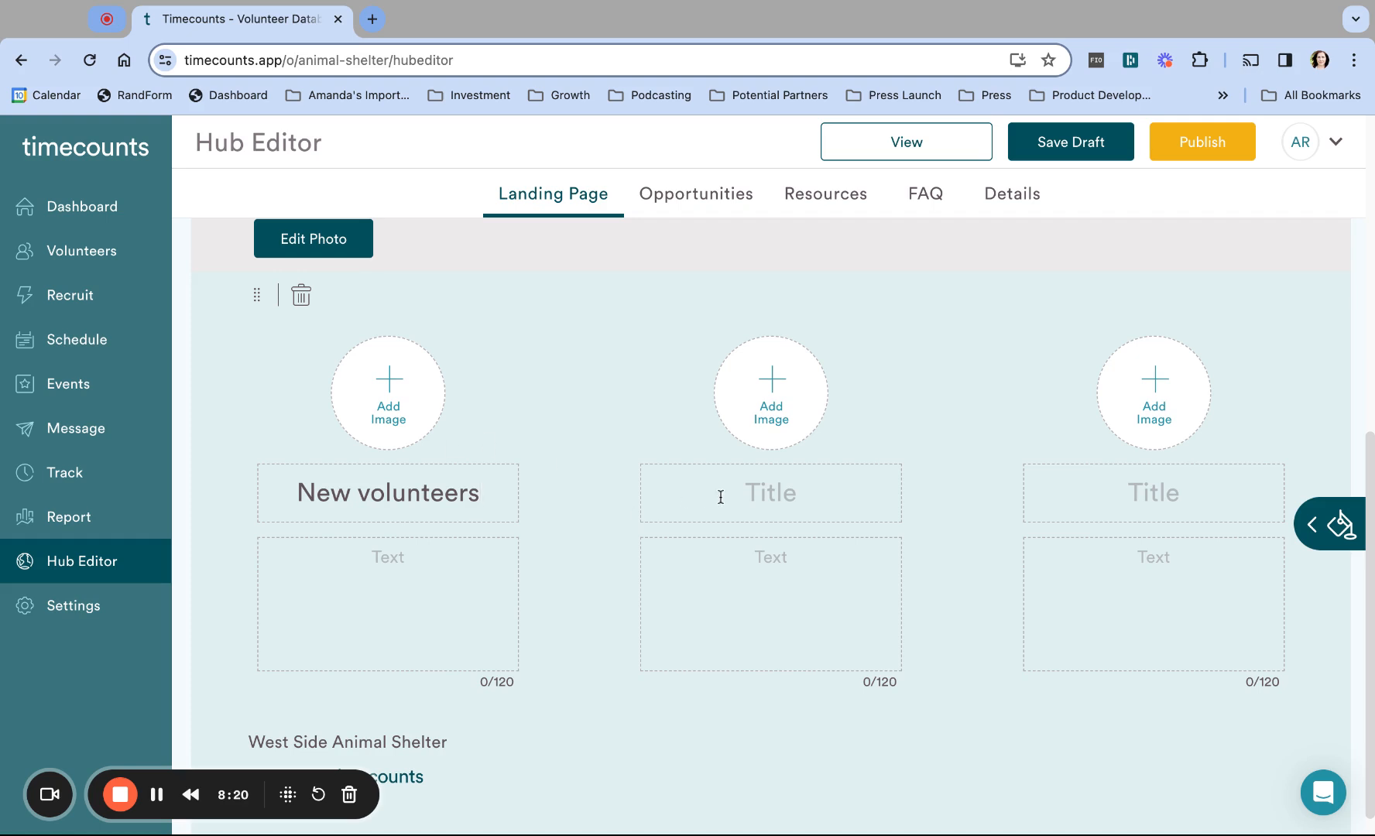
left_click(732, 496)
type("Opportunitie")
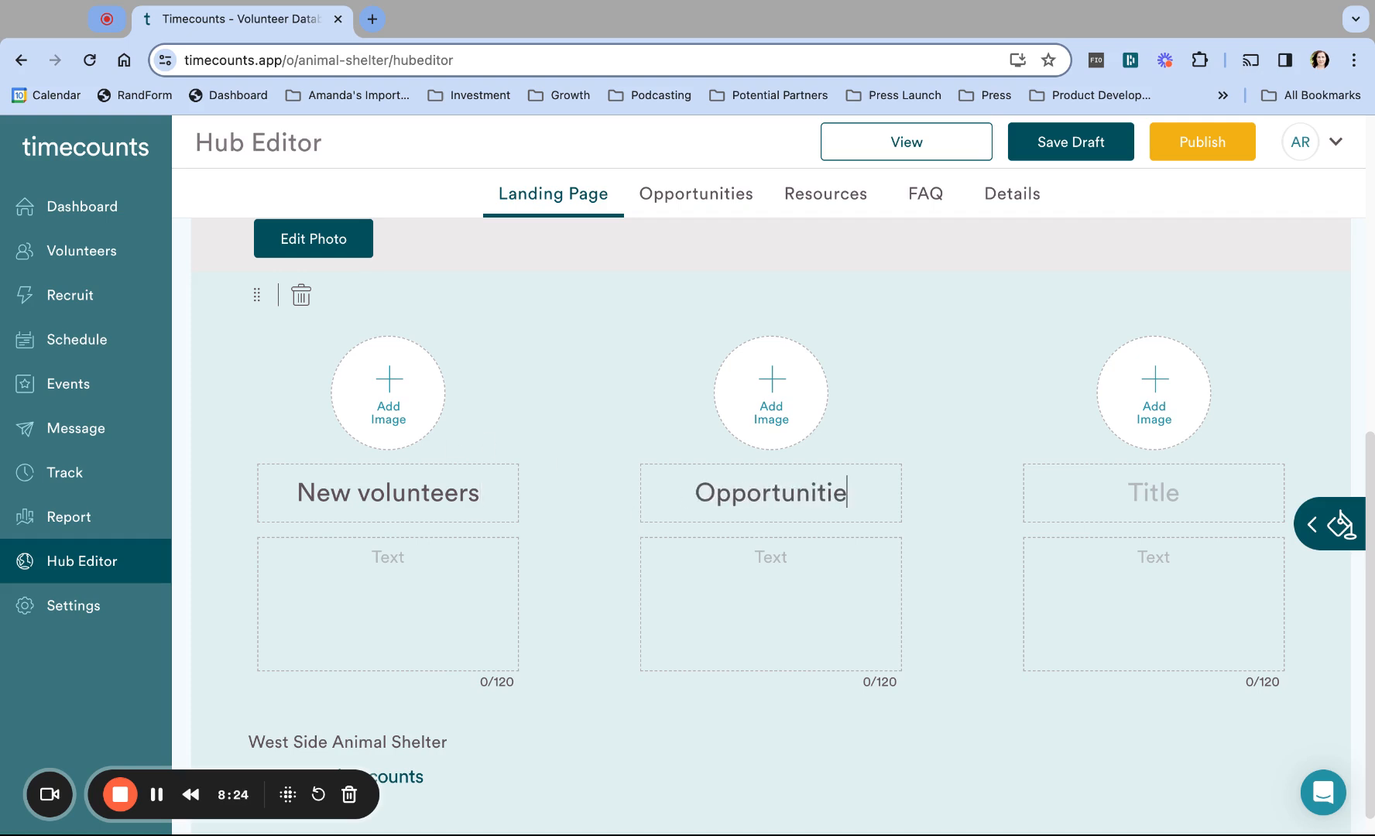
type("s")
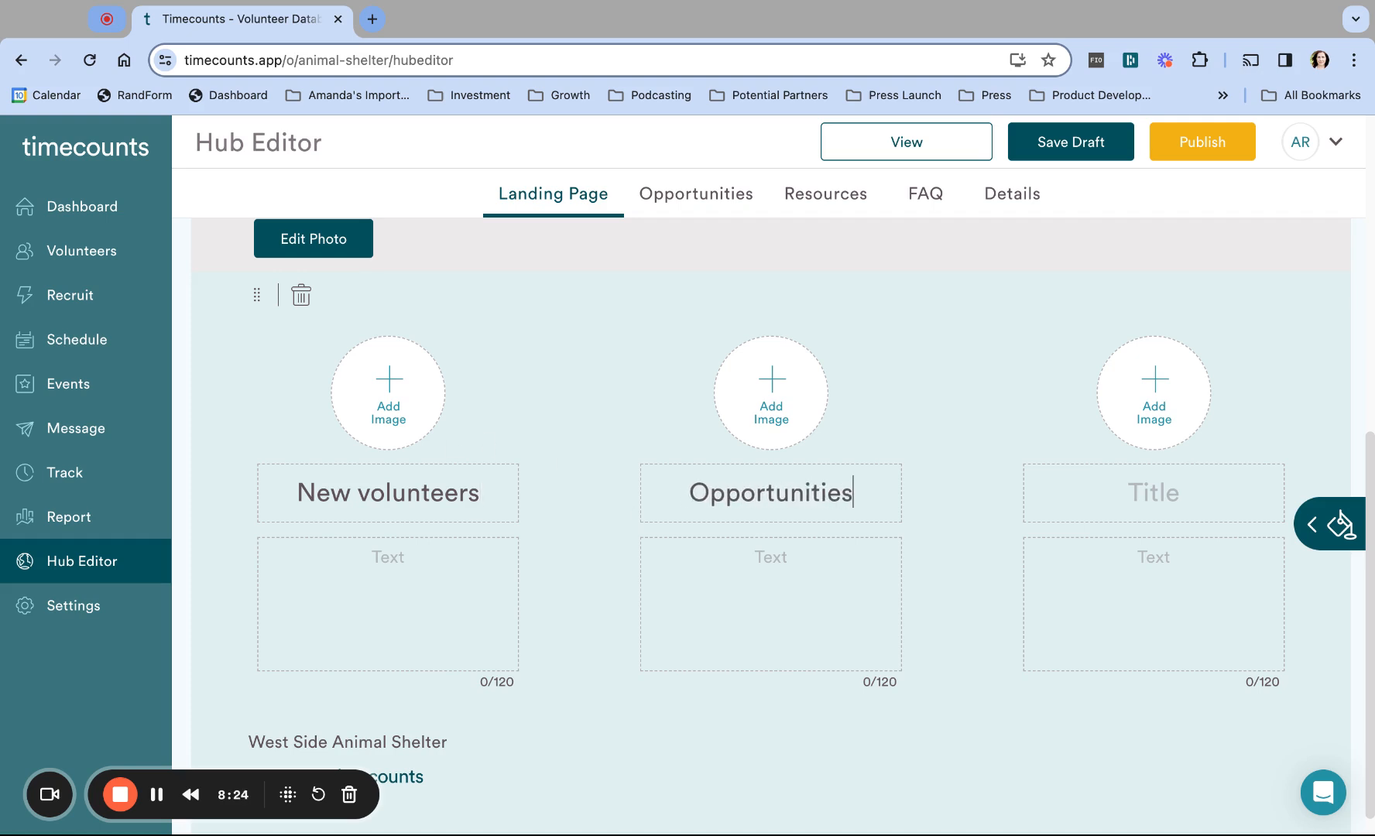
left_click(1152, 497)
type("Donate")
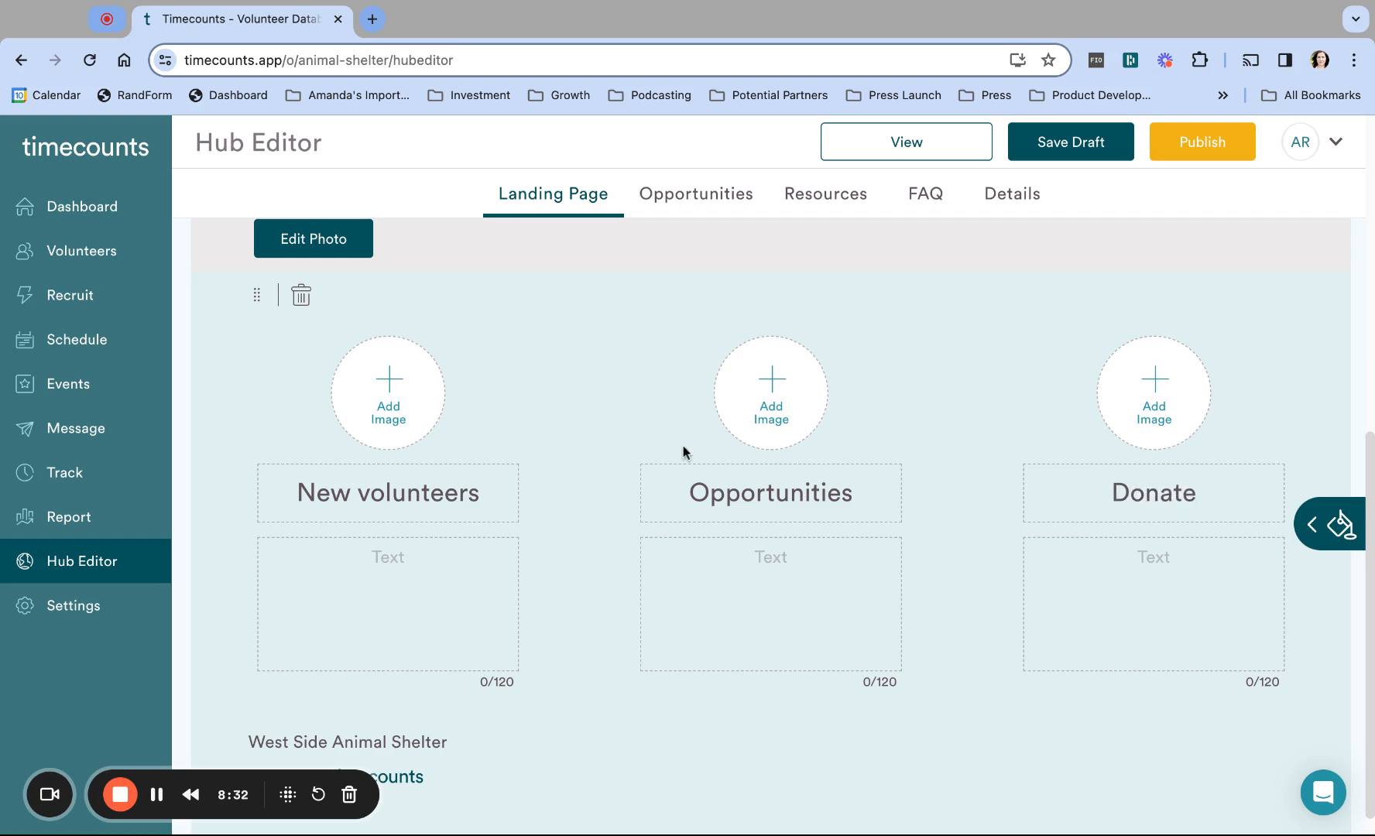
Step: Add descriptions: 'Get involved and signup.', 'Events and shifts available for signup.', 'Please help us with any online donations.'
left_click(365, 557)
type("Get involved and signup.")
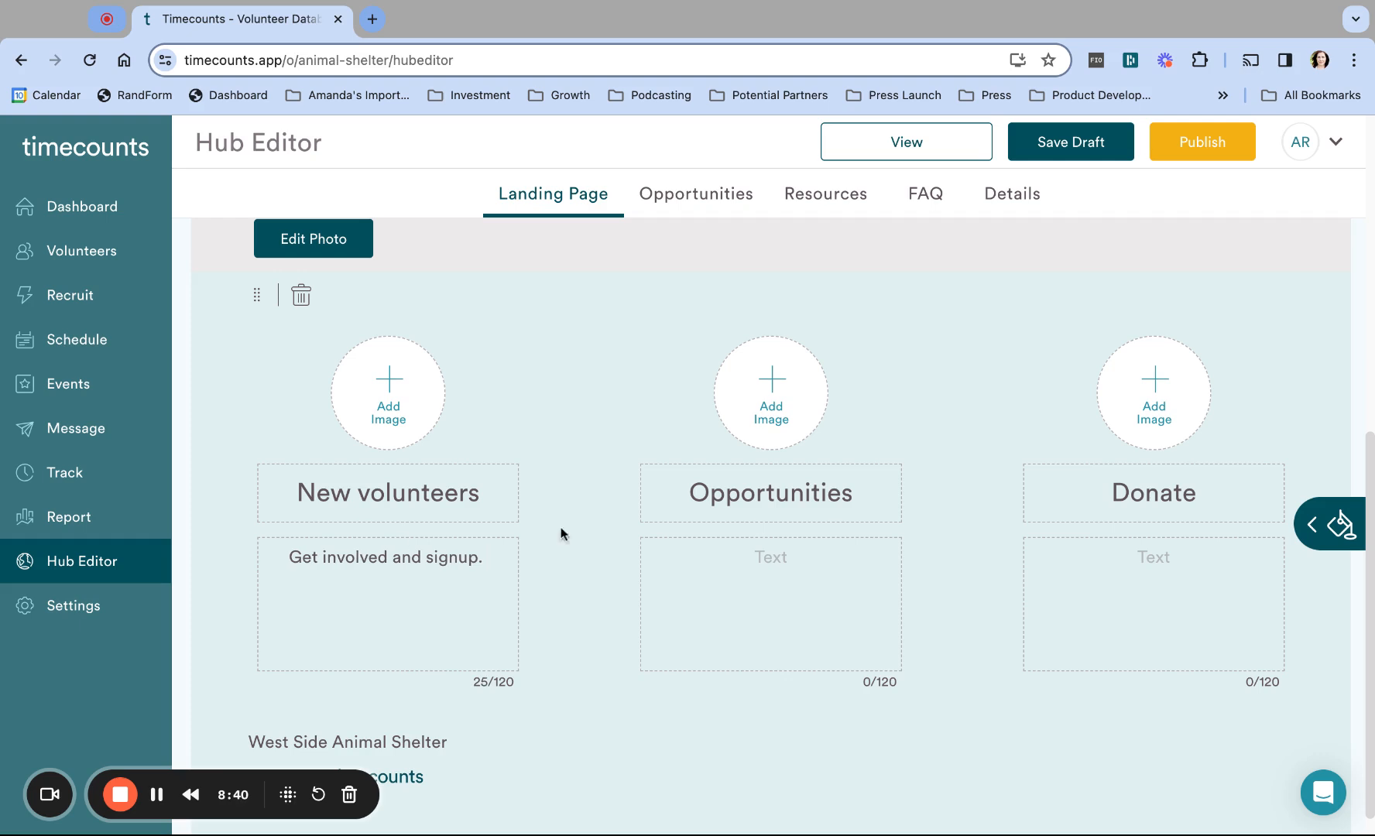
left_click(758, 554)
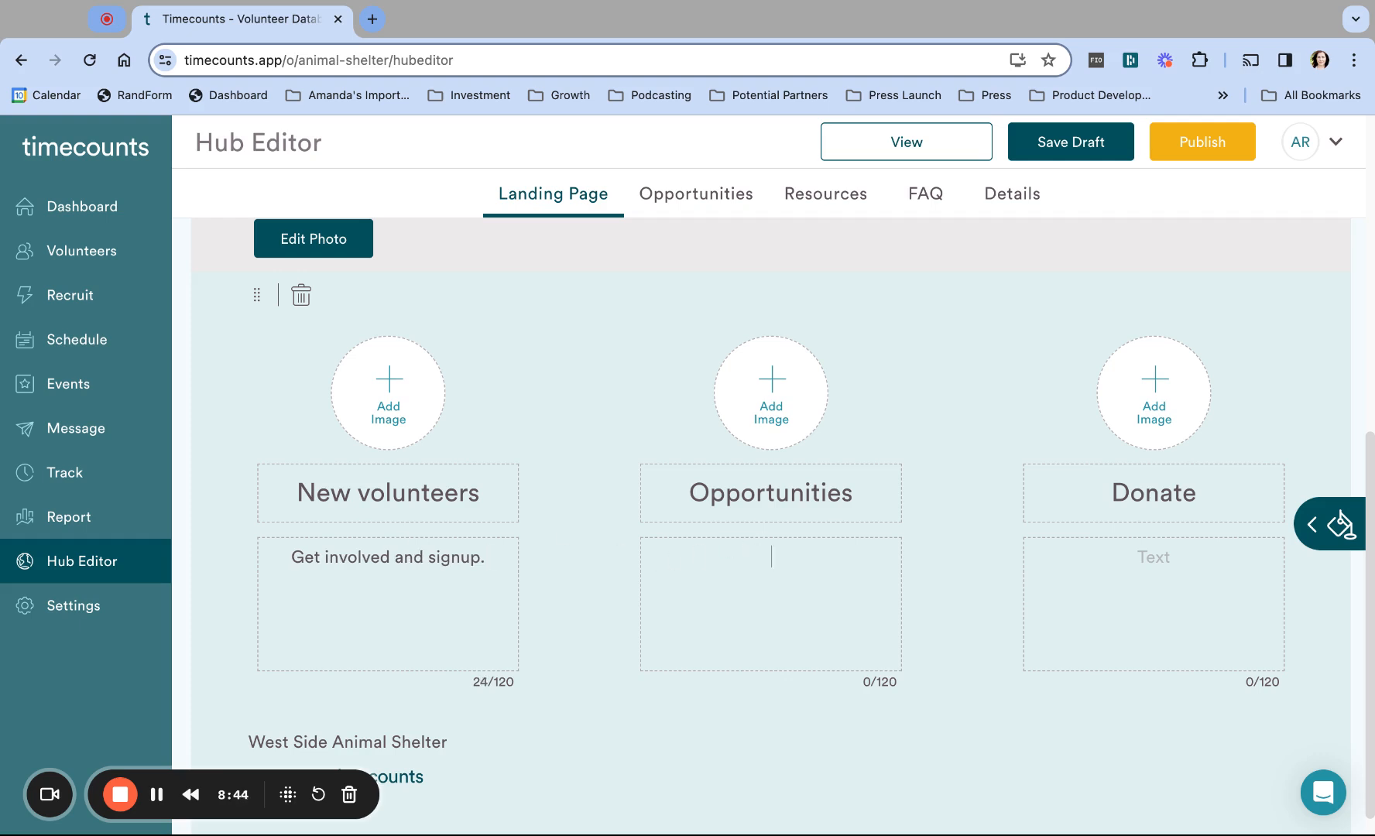
type("Events and shifts ava")
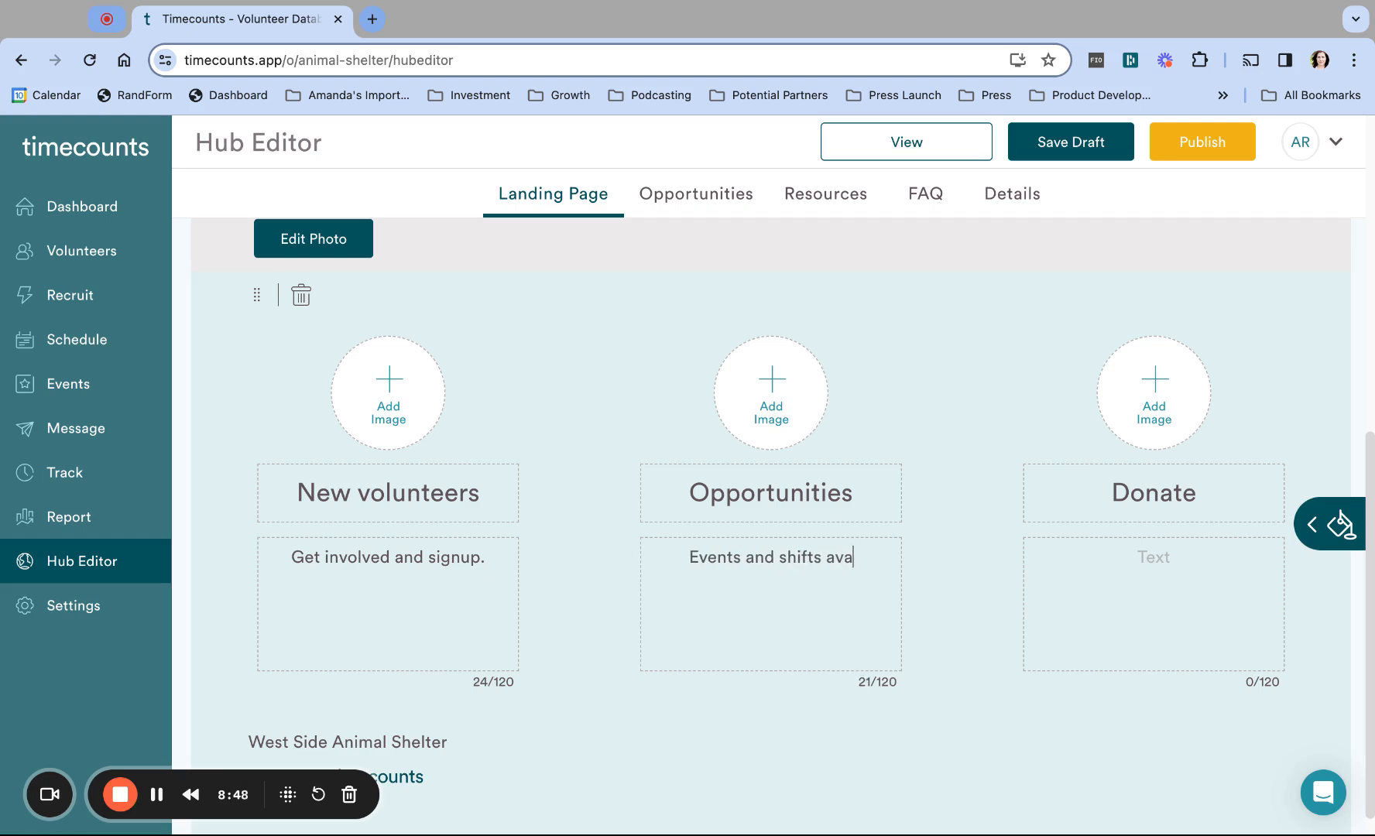
type("ilable for signup.")
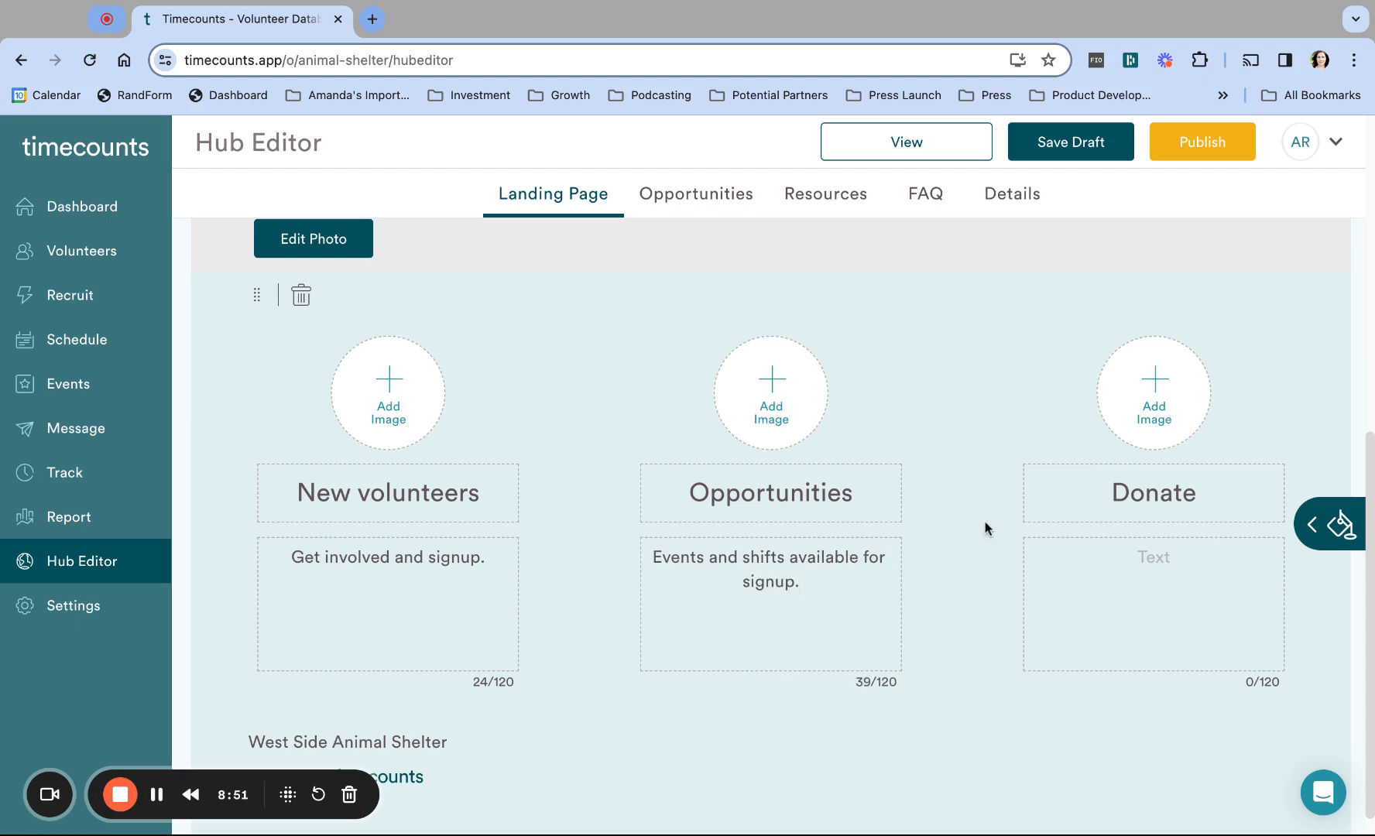
left_click(1122, 566)
type("Please help us w")
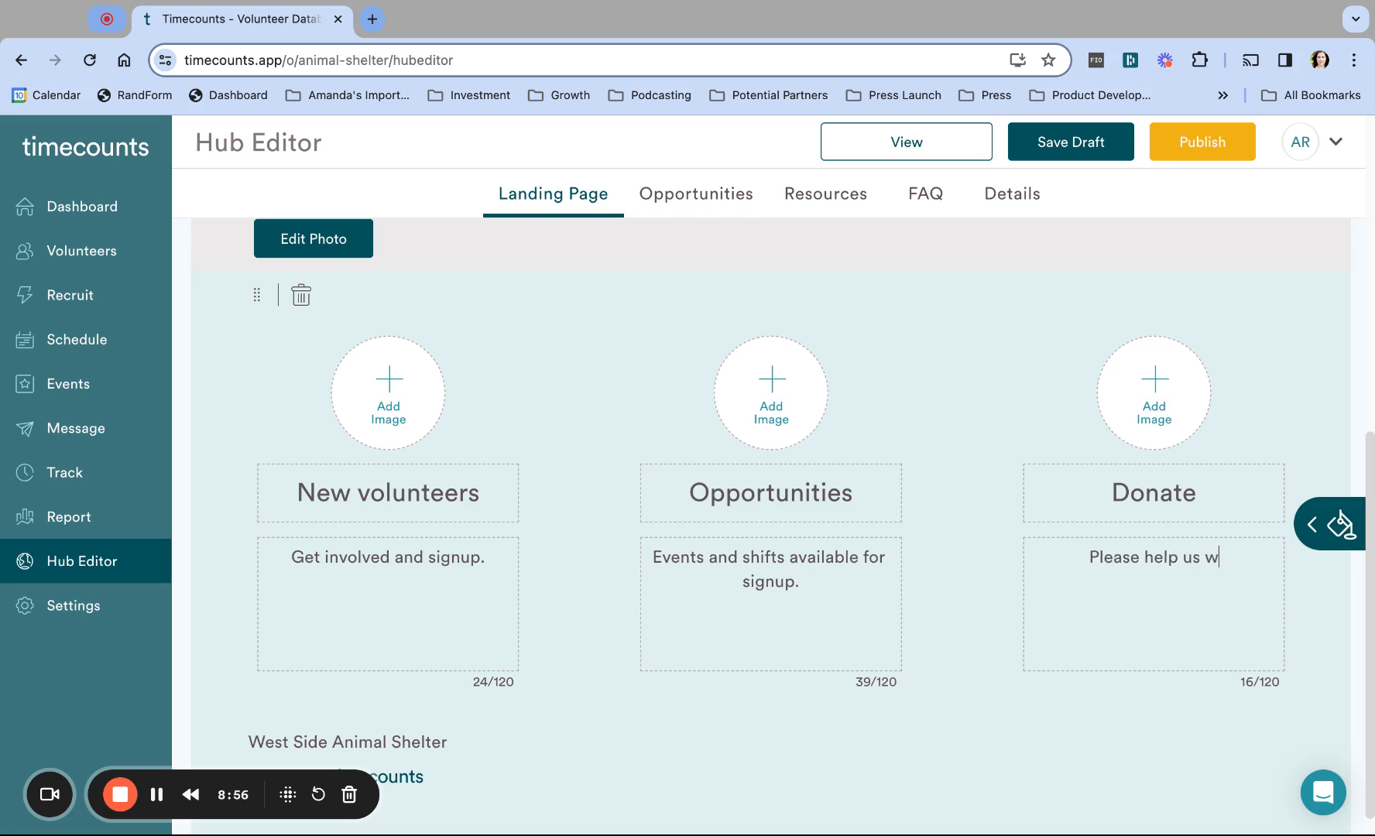
type("ith any ")
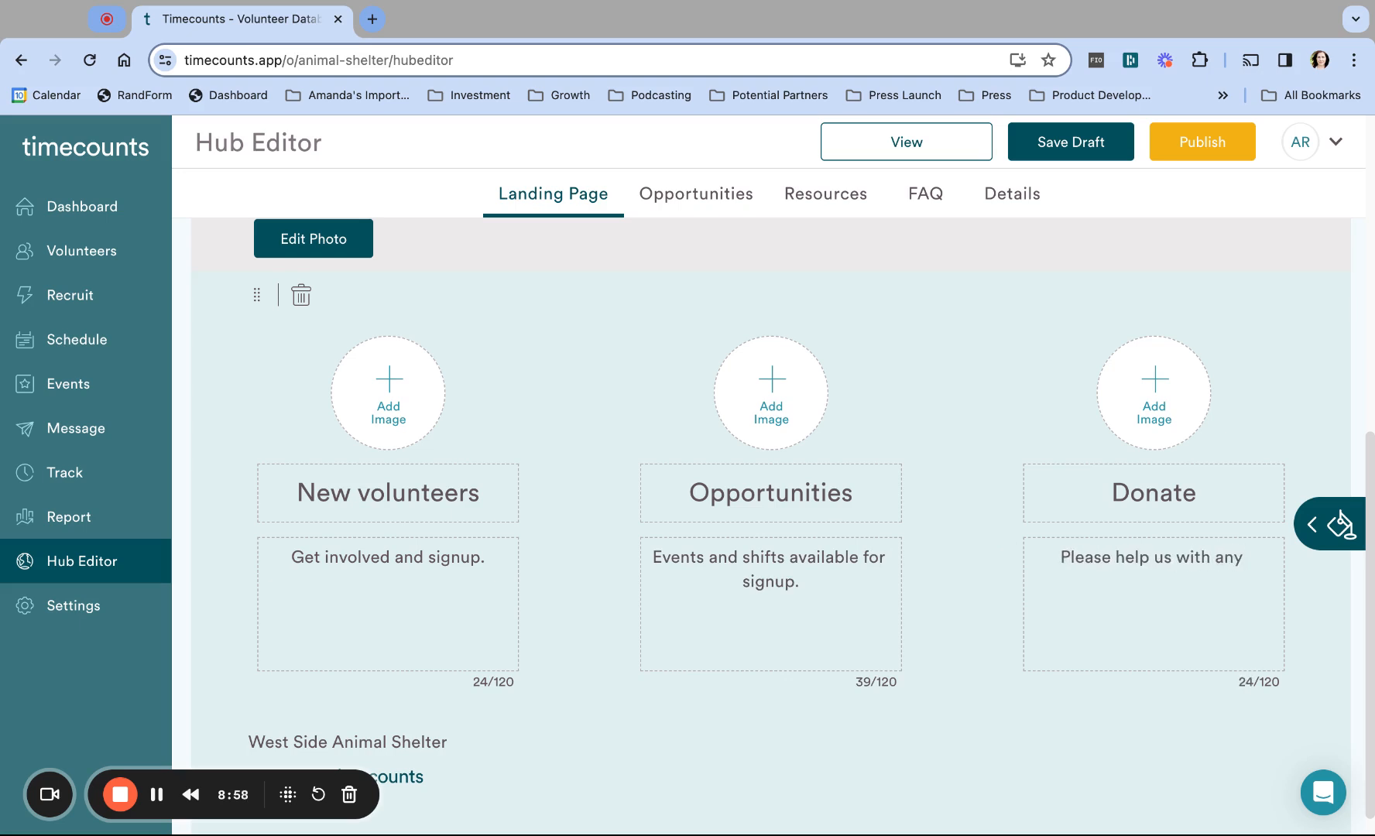
type("onl")
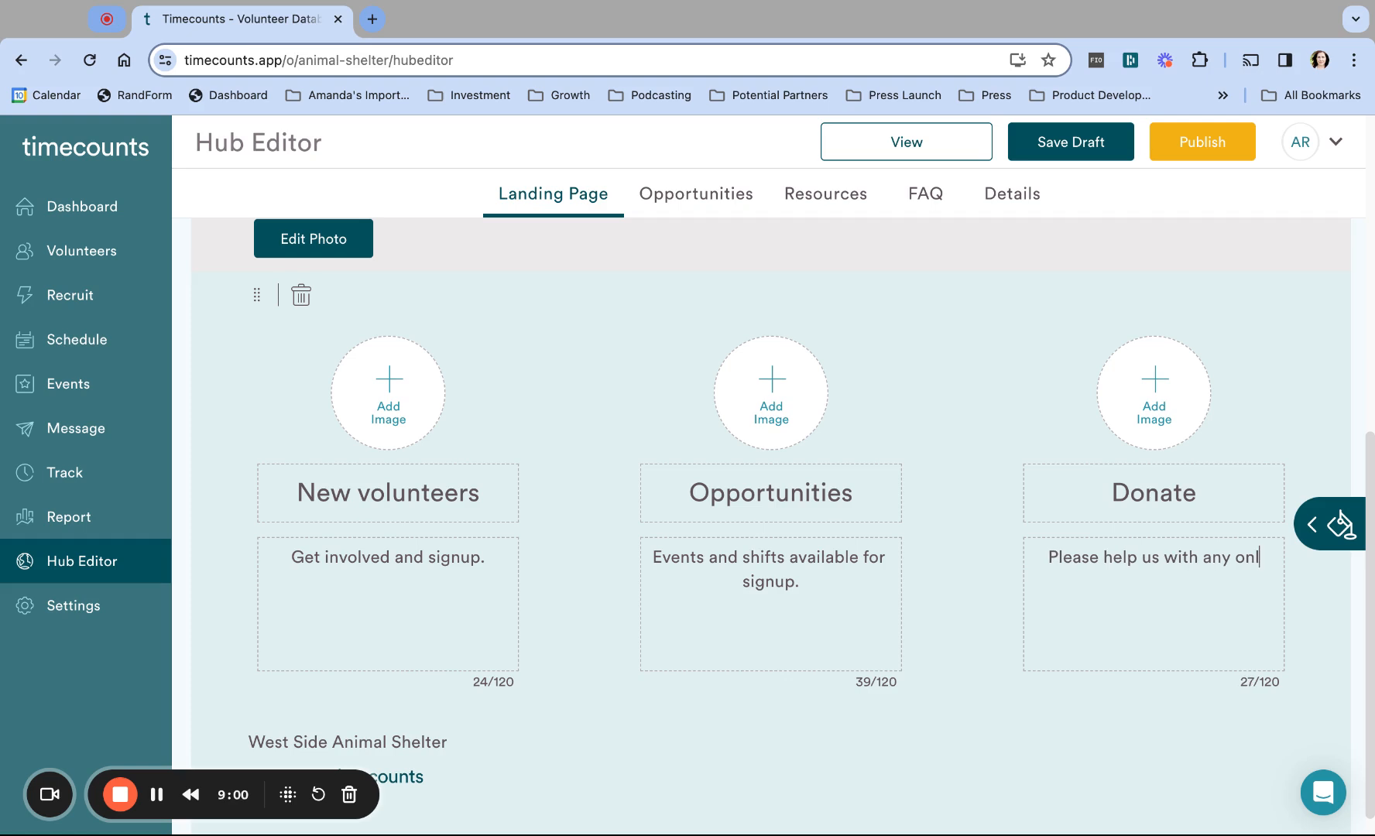
type("ine d")
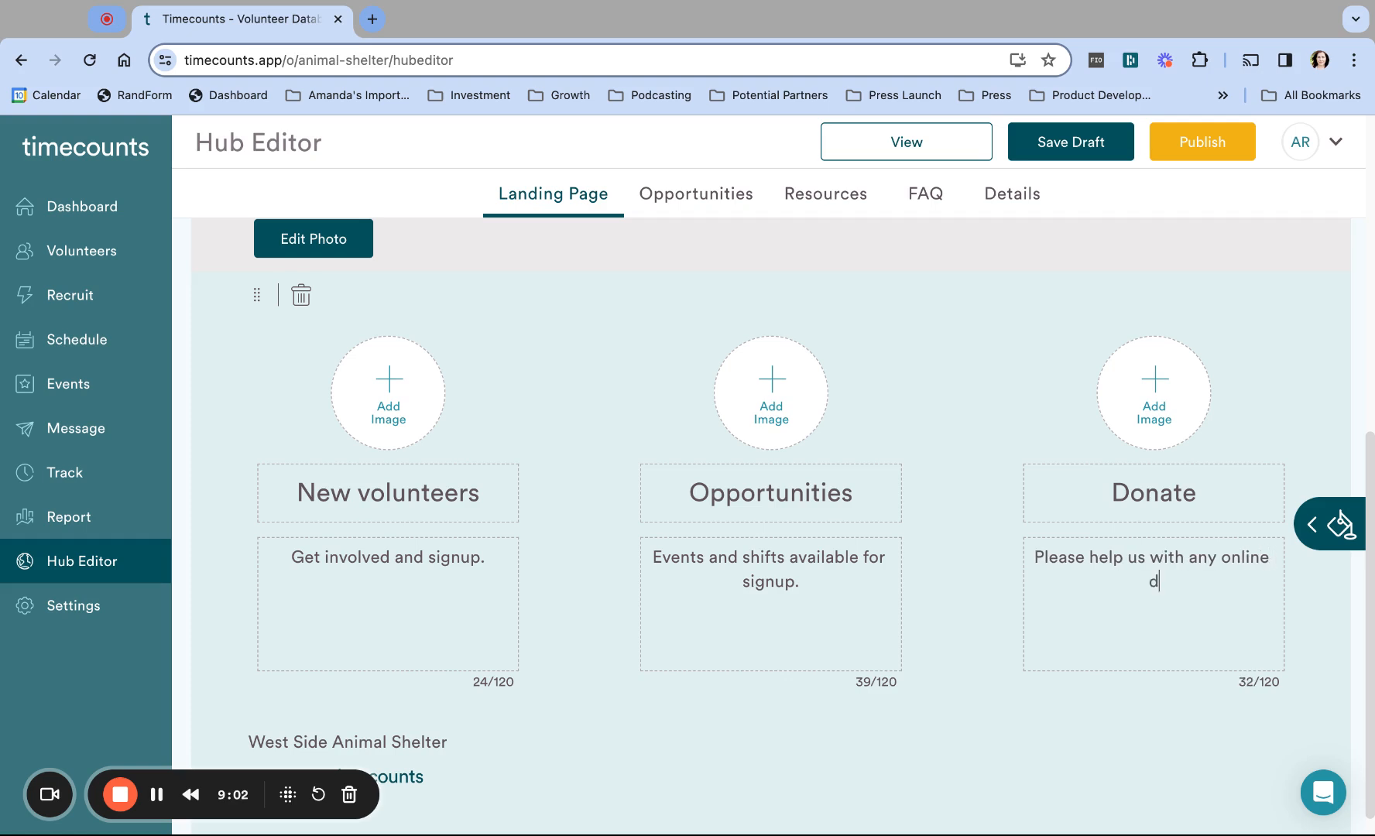
type("onations.")
Step: Give the New volunteers card the heart-in-hand illustration
left_click(388, 379)
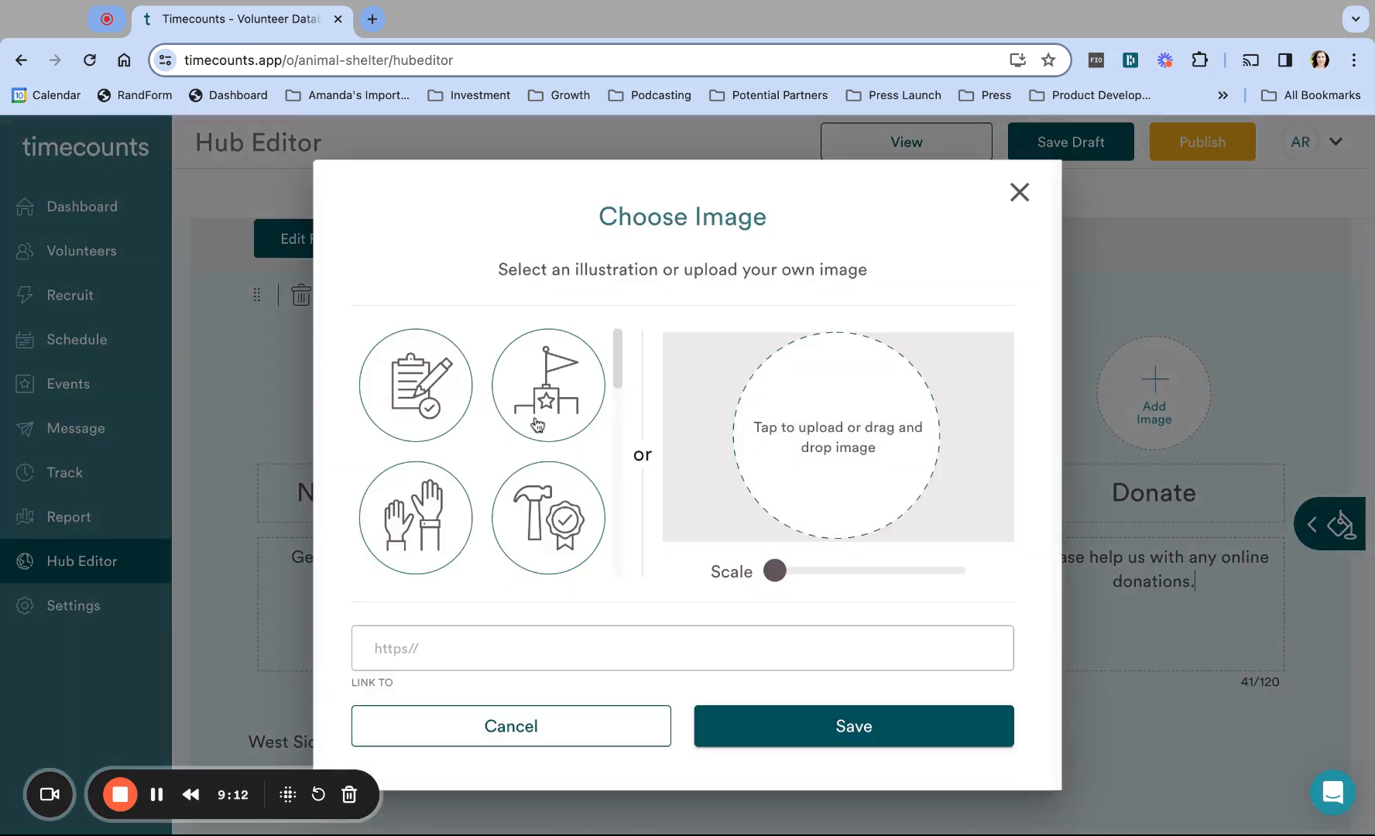
scroll(491, 540, "down", 10)
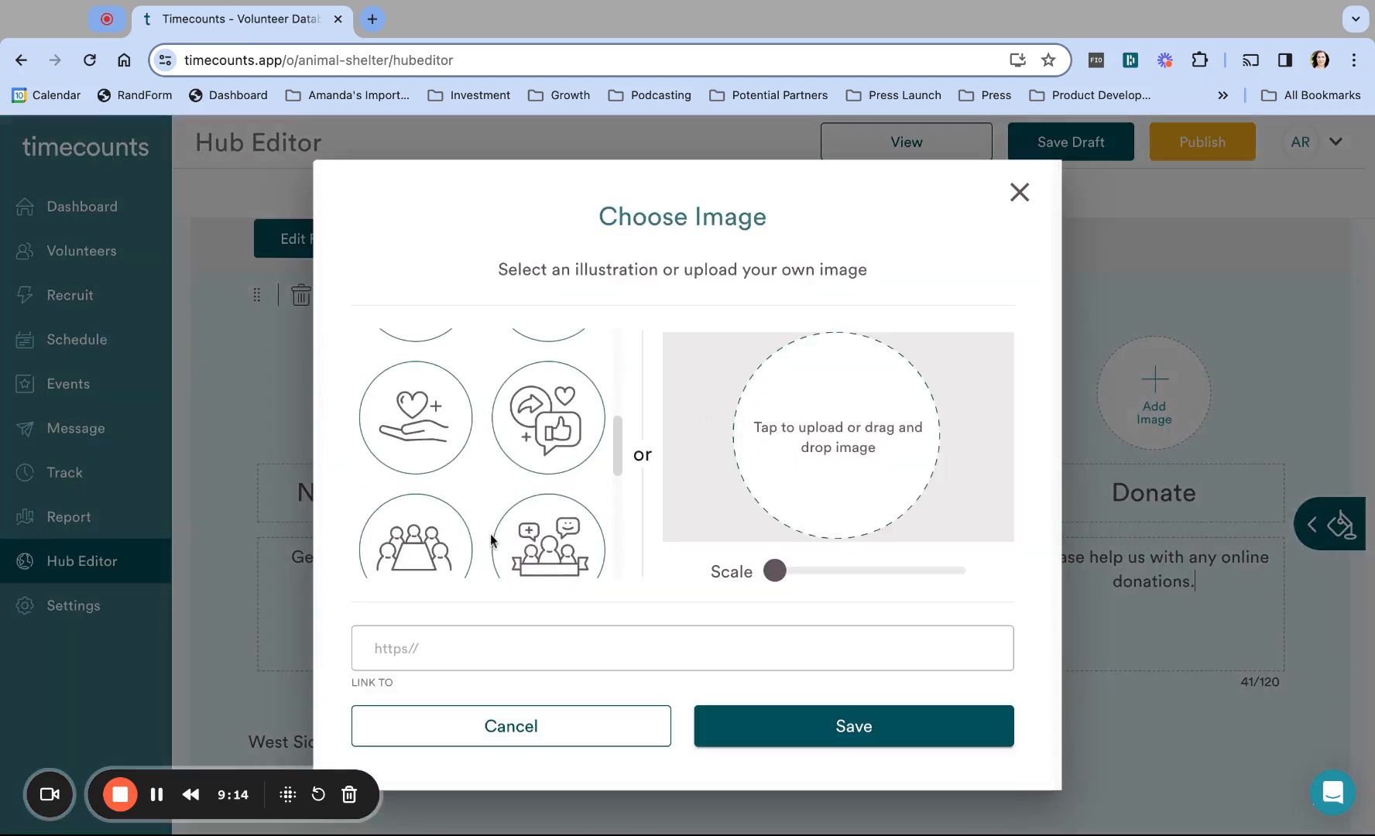
scroll(491, 453, "down", 4)
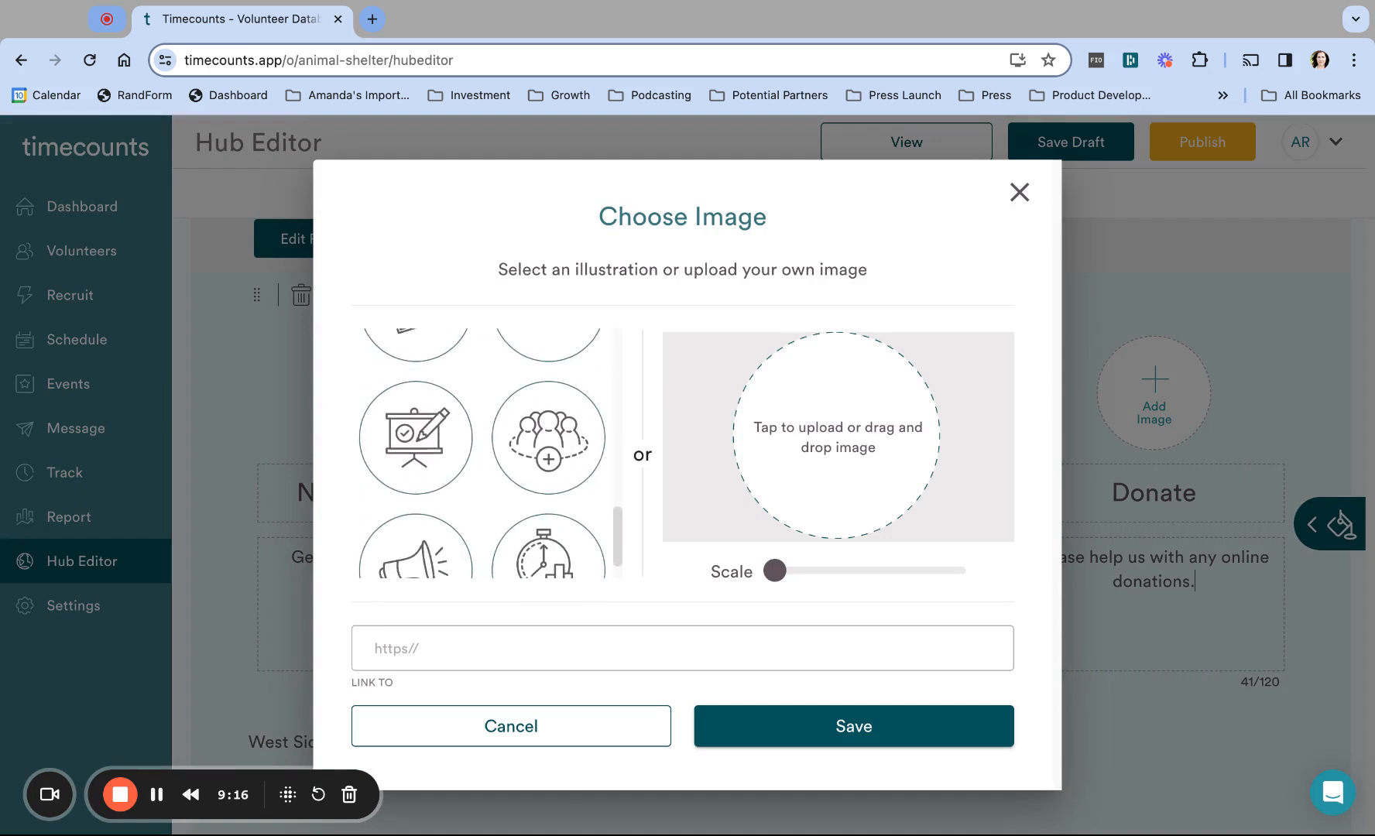
scroll(491, 453, "up", 8)
scroll(431, 514, "up", 3)
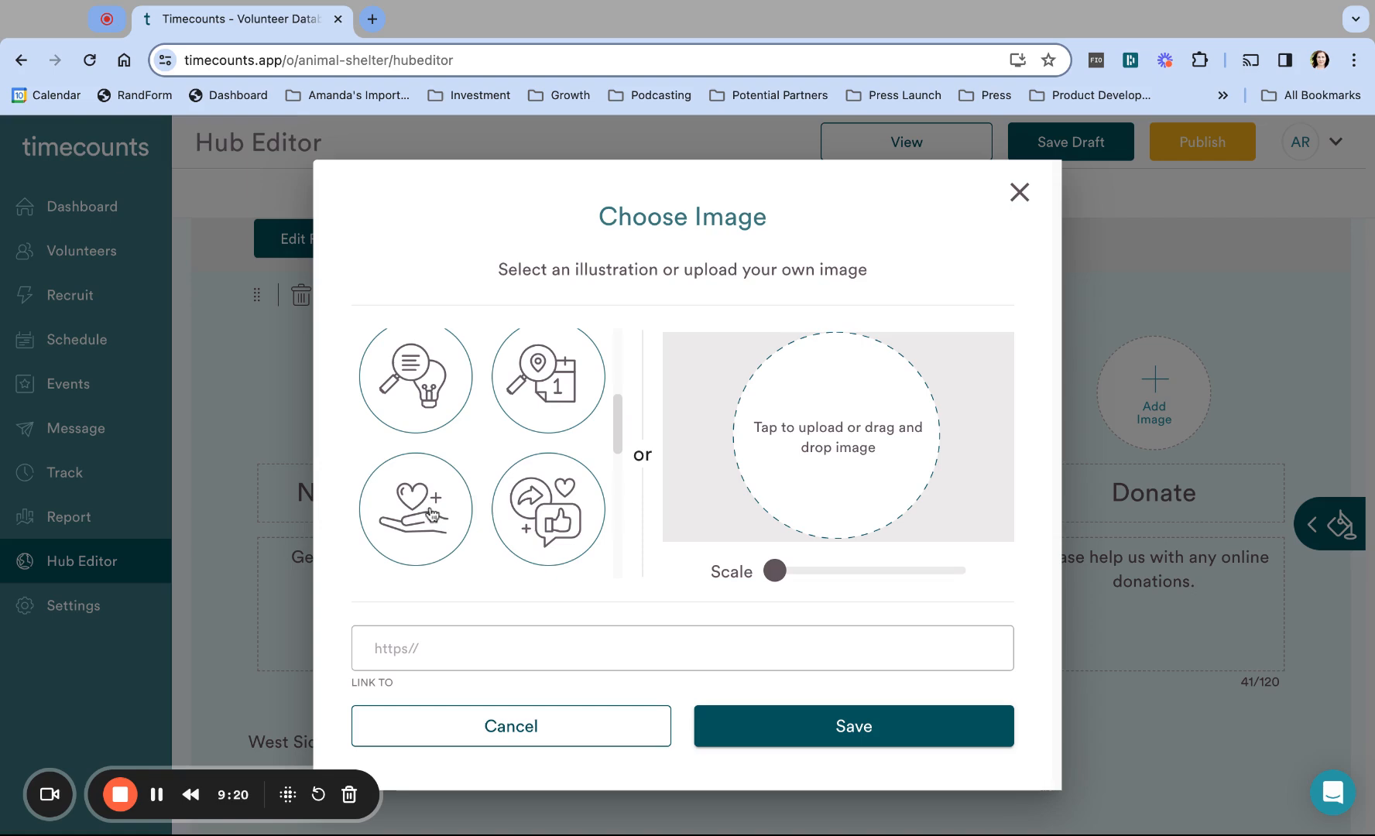
left_click(431, 514)
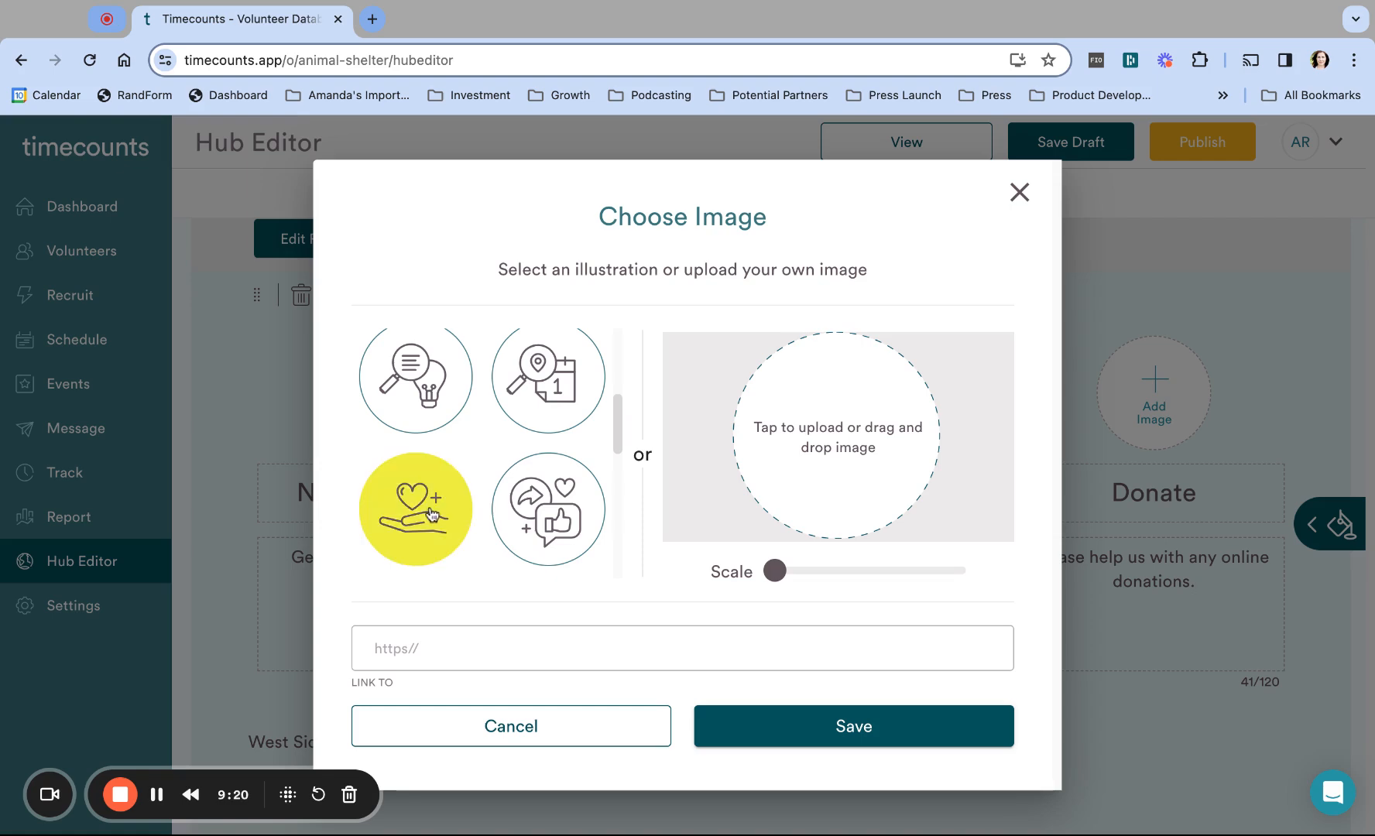
left_click(813, 737)
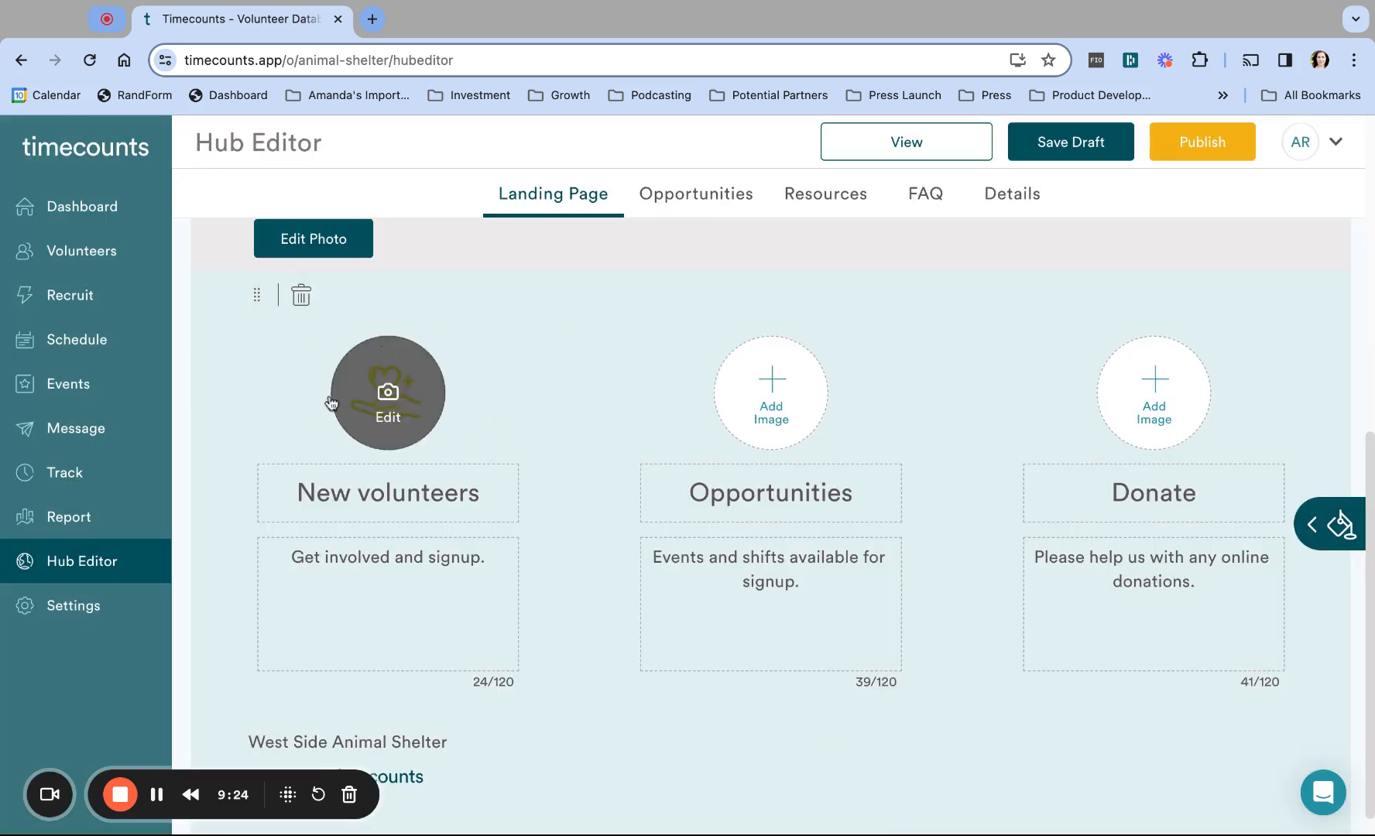
Step: Give the Opportunities card the raised-hands illustration
left_click(781, 391)
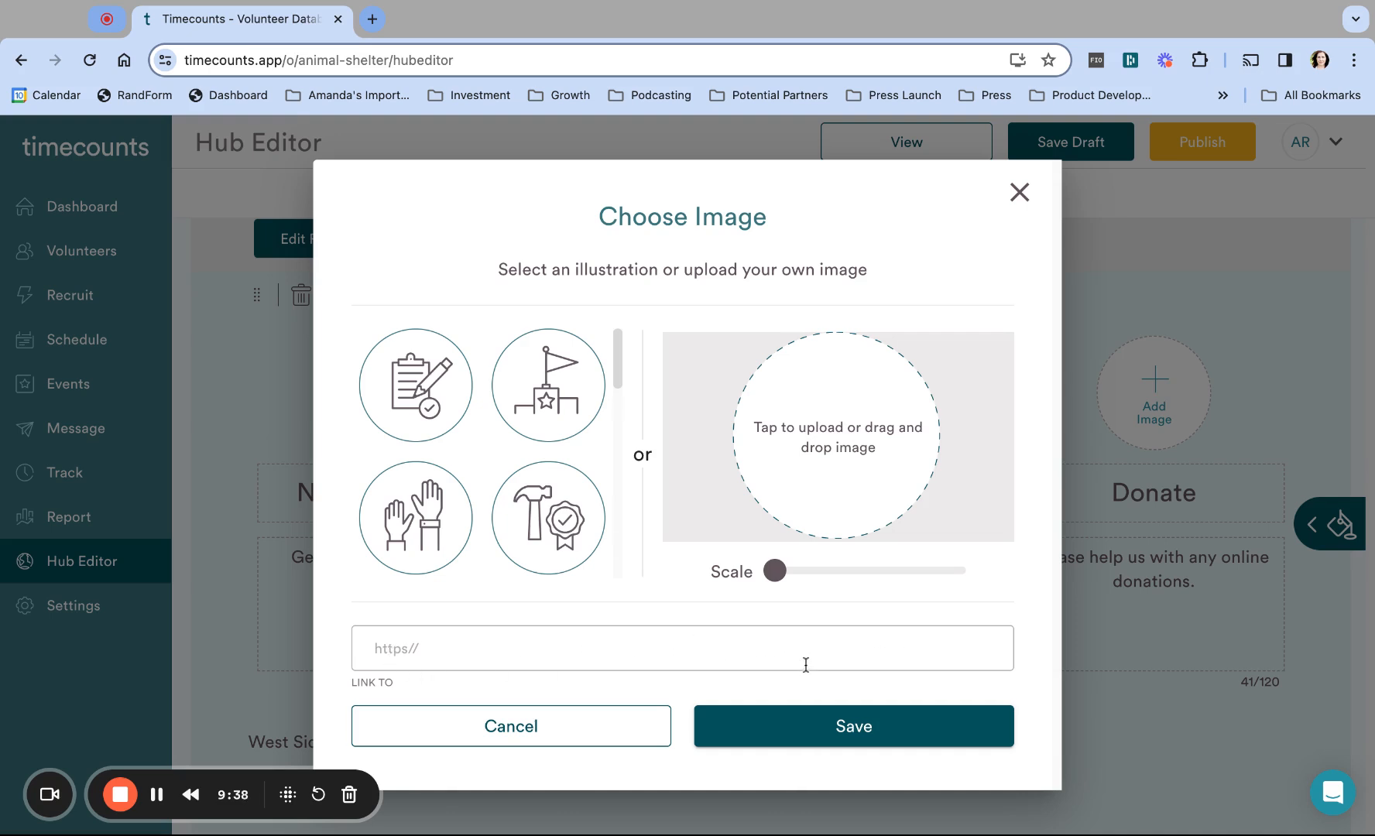
scroll(436, 414, "down", 2)
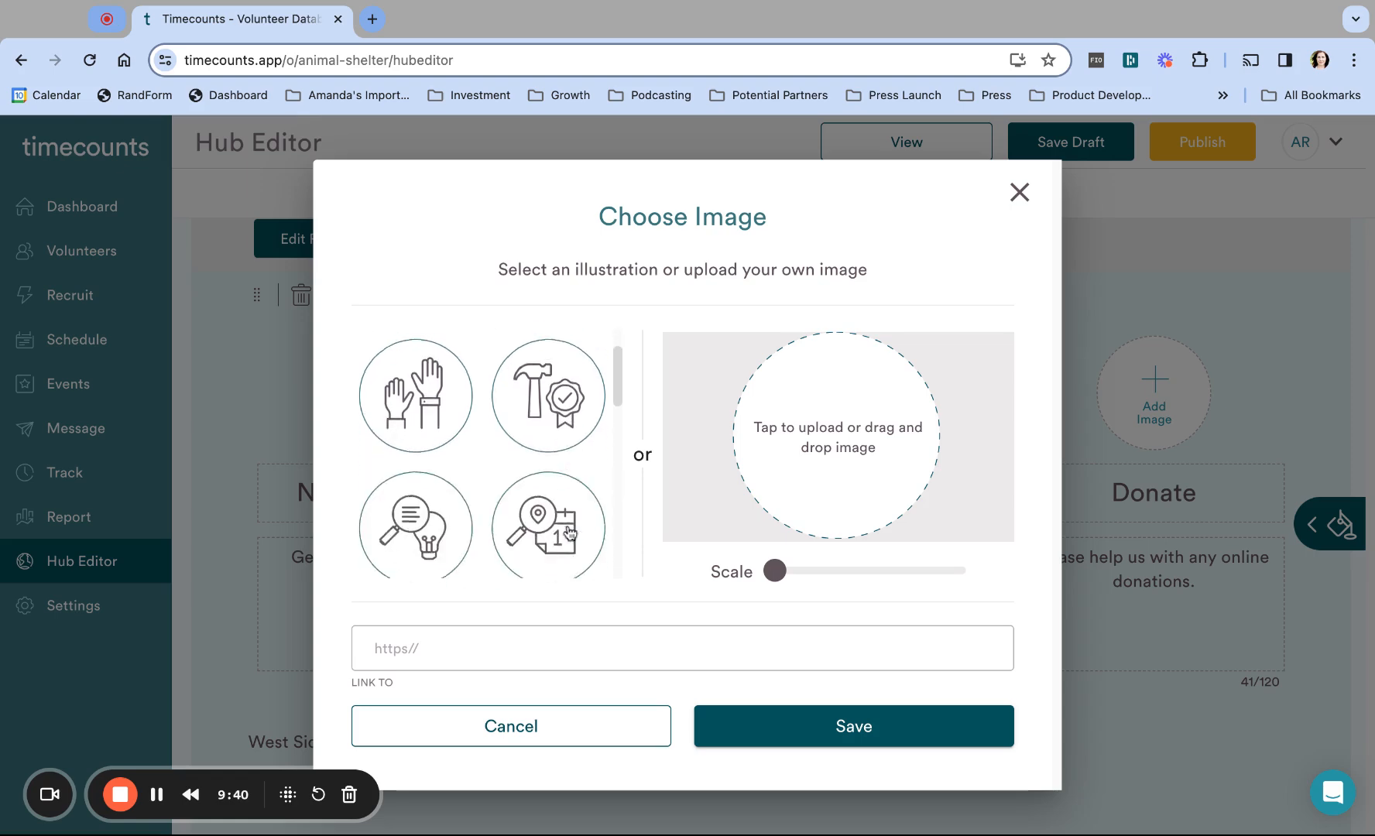
left_click(388, 370)
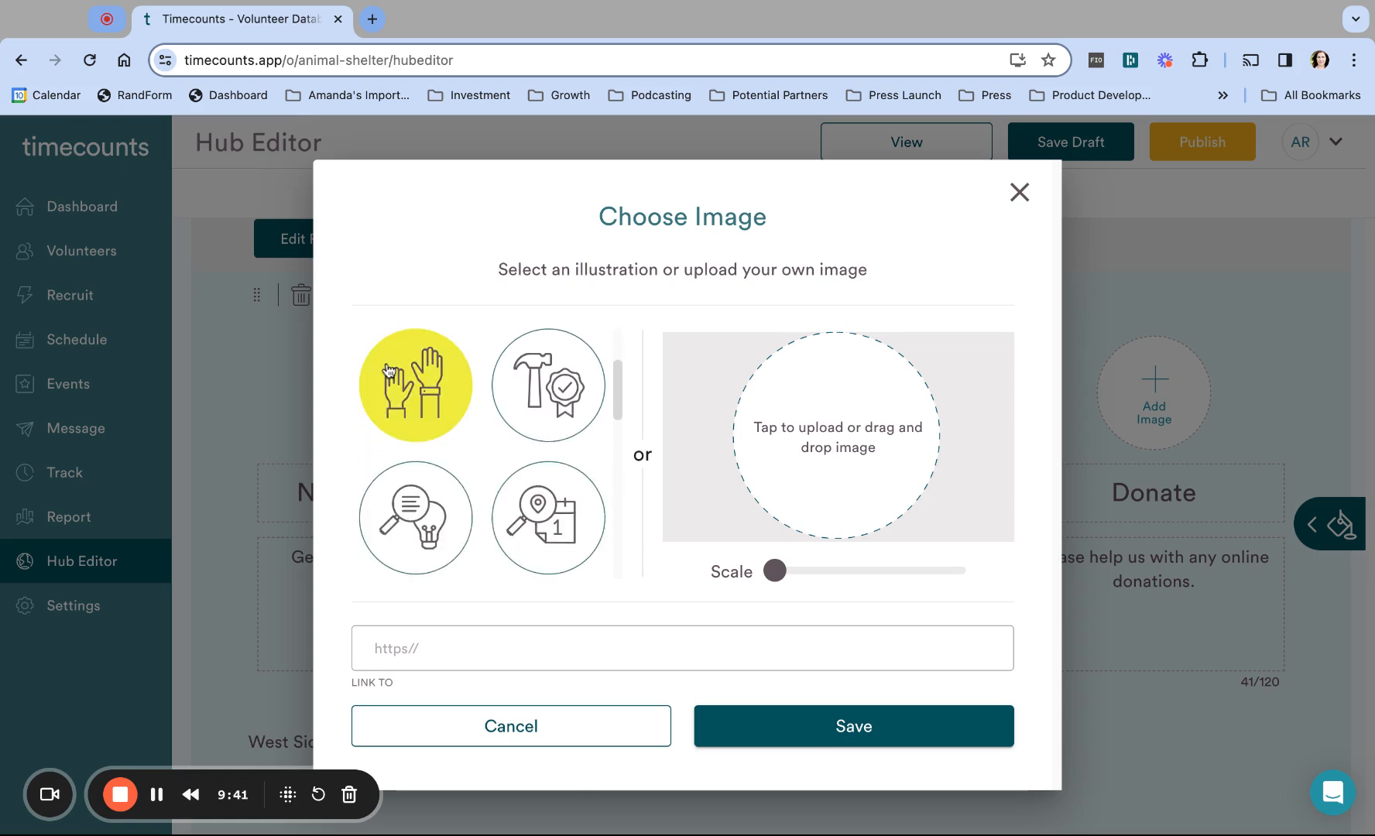
left_click(851, 728)
Step: Give the Donate card the money-in-hand illustration
left_click(1149, 403)
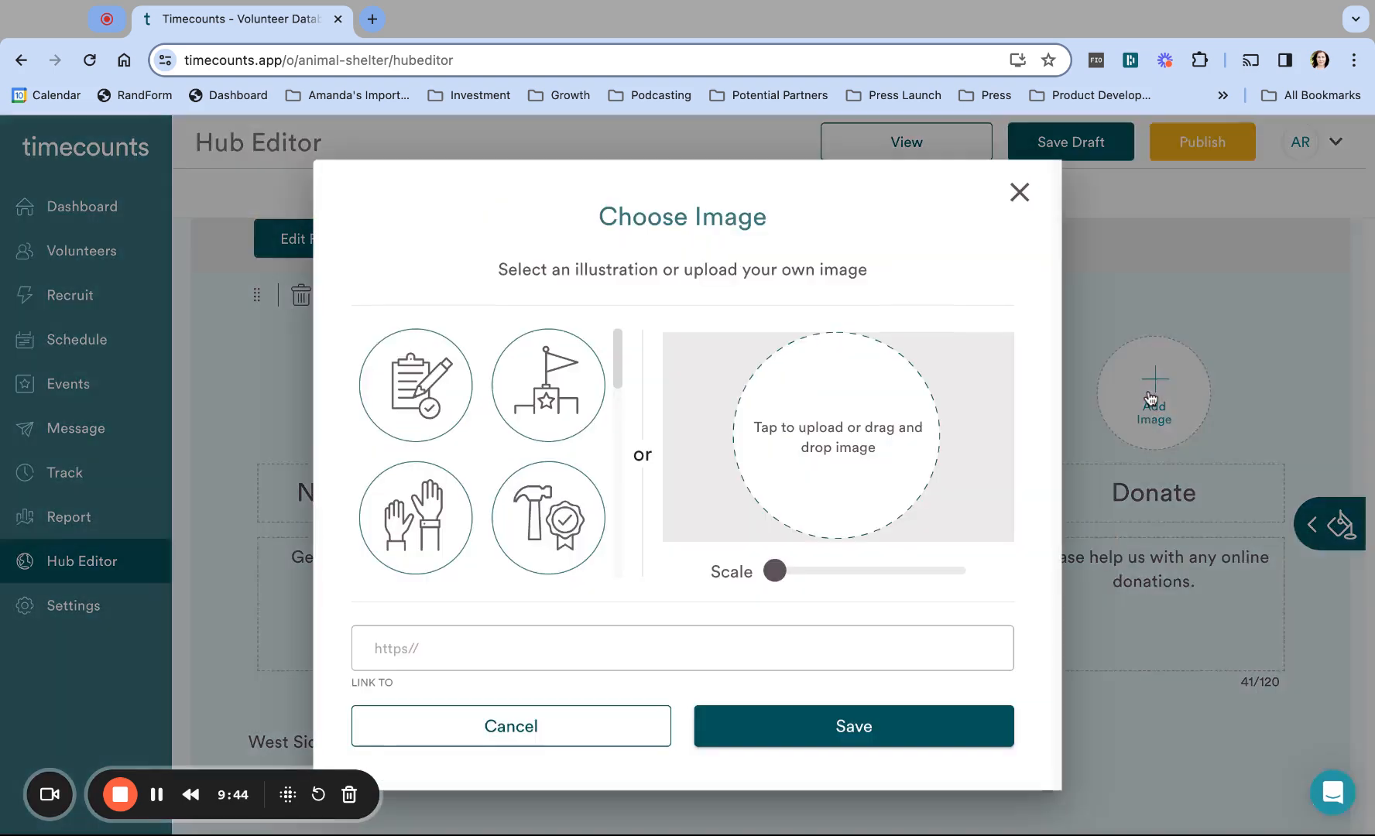
scroll(538, 462, "down", 1)
scroll(539, 462, "down", 8)
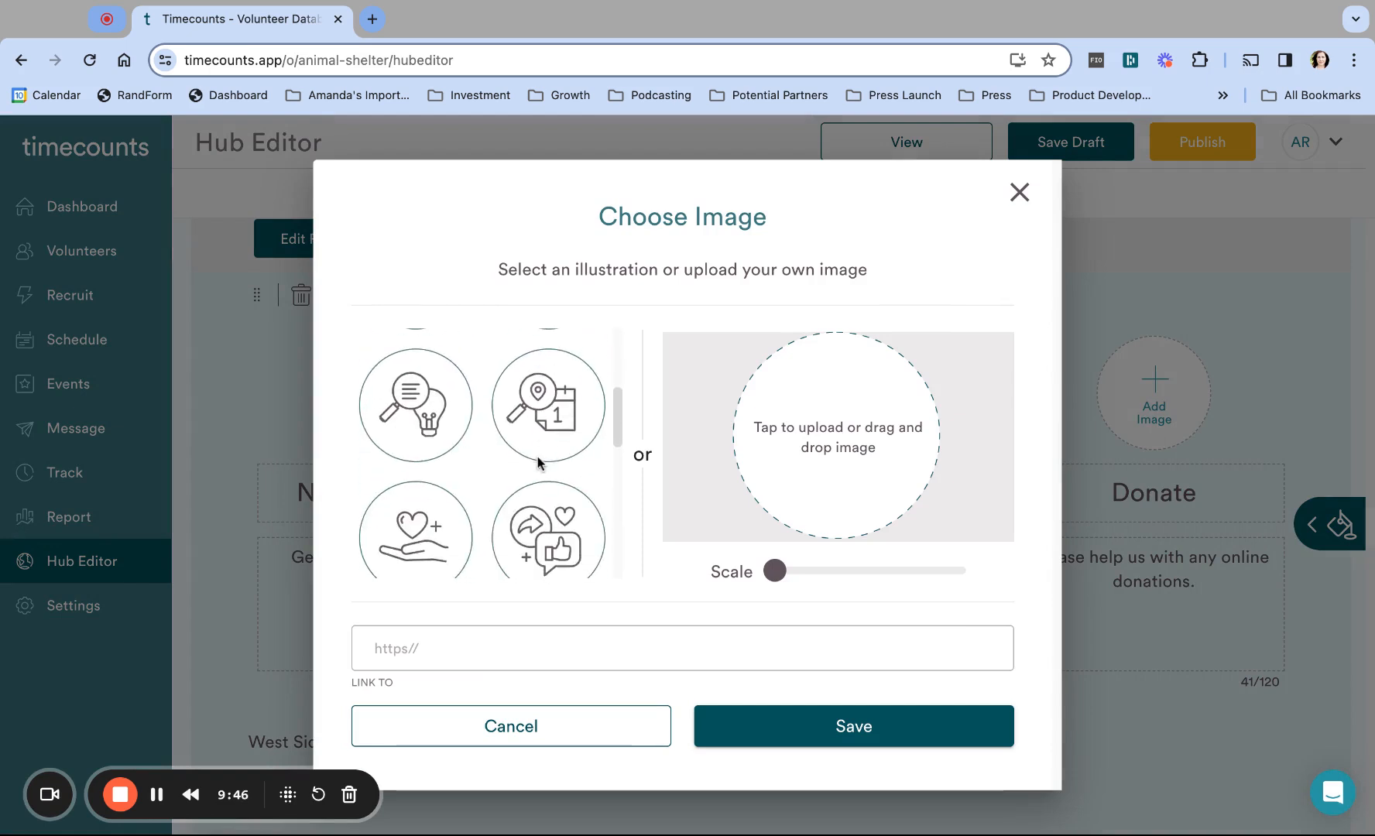
scroll(491, 452, "down", 2)
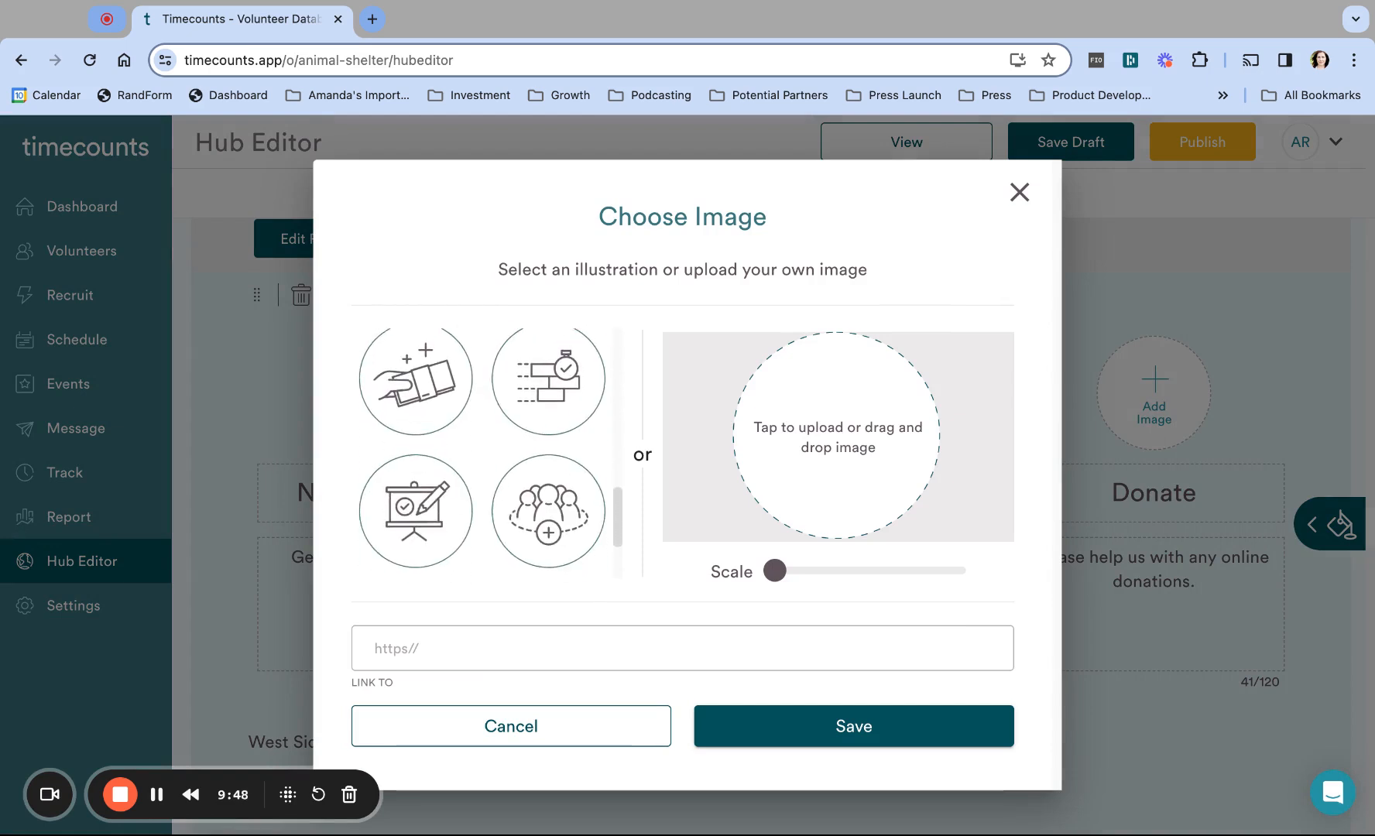
left_click(416, 387)
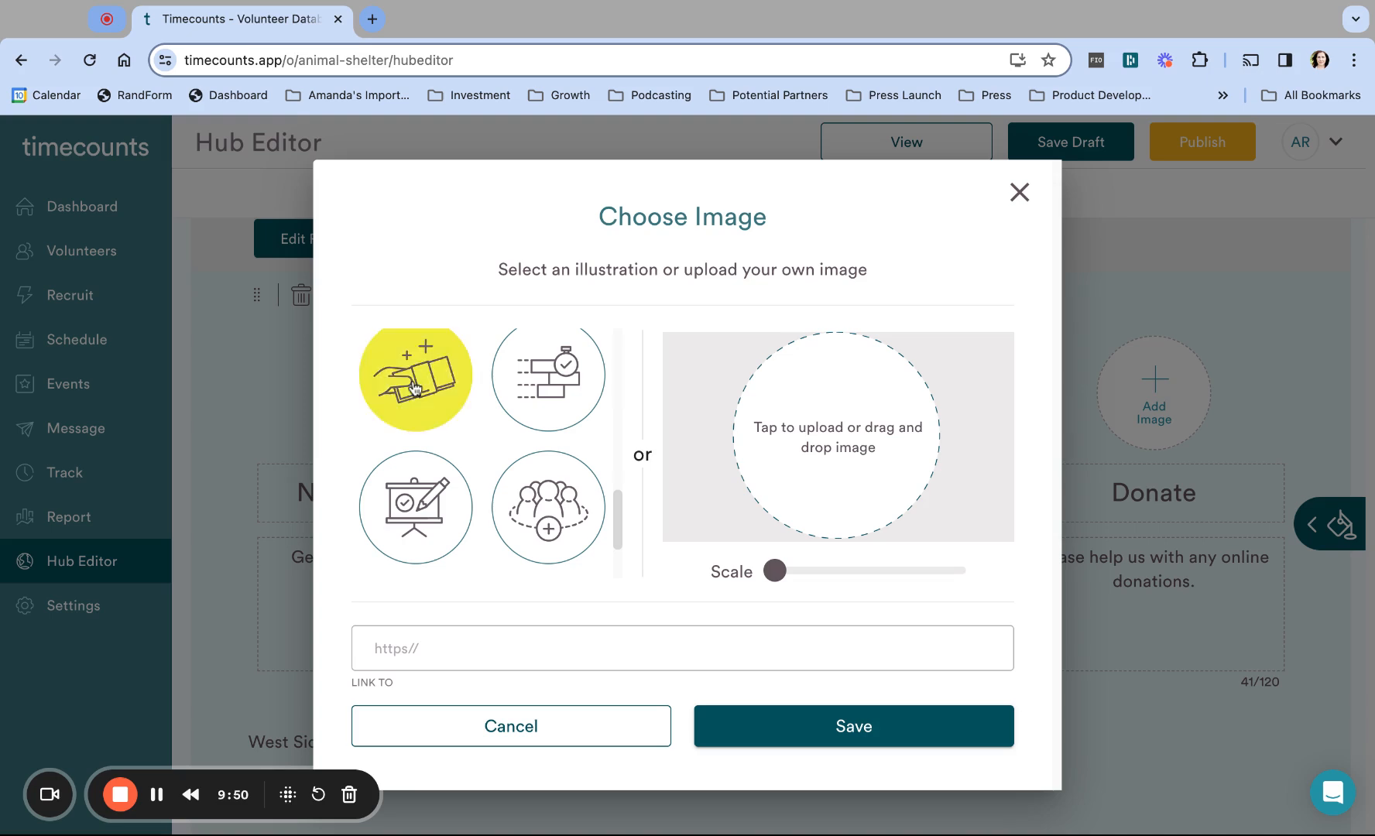
left_click(852, 736)
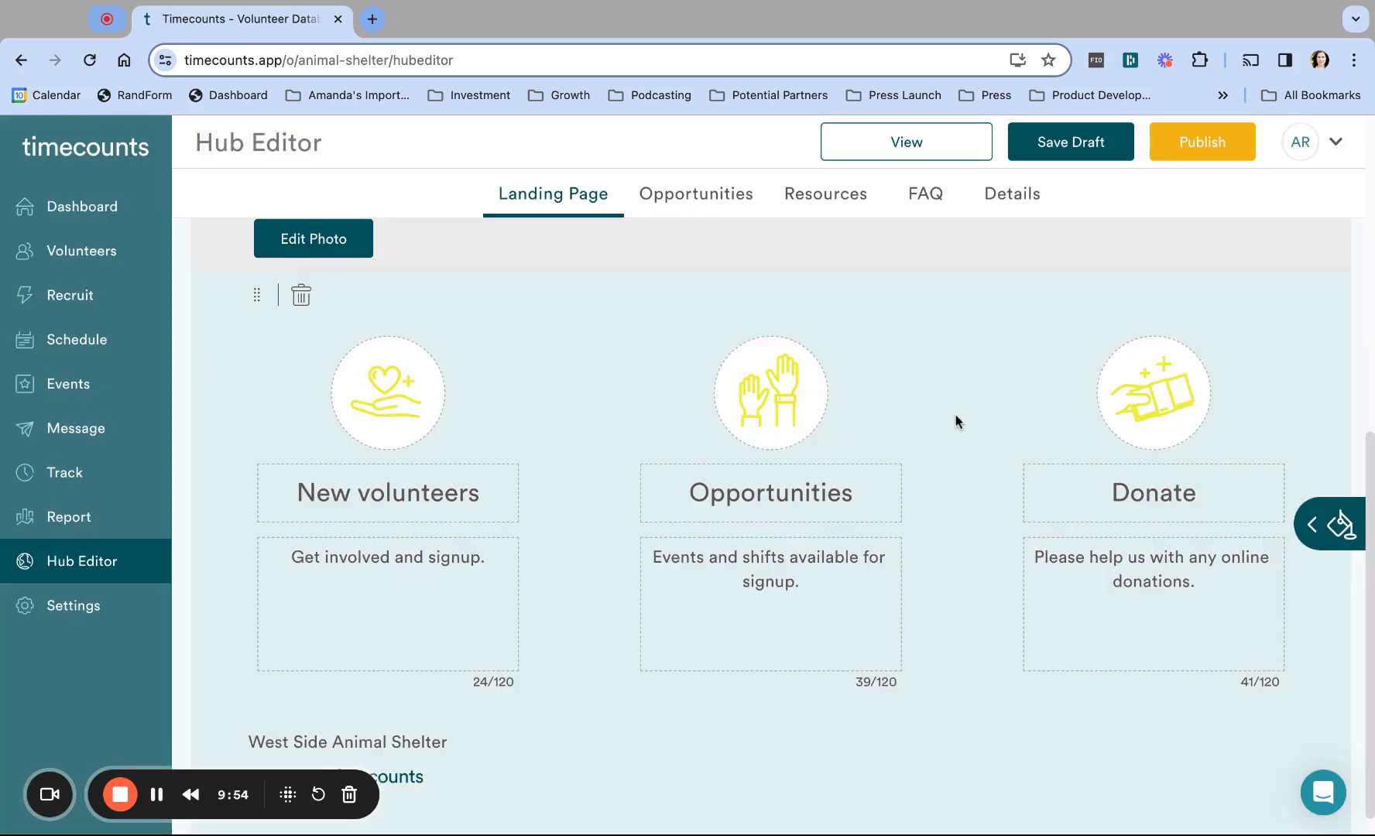
Step: Save the landing page edits as a draft and publish the hub
scroll(954, 420, "down", 1)
scroll(955, 421, "up", 3)
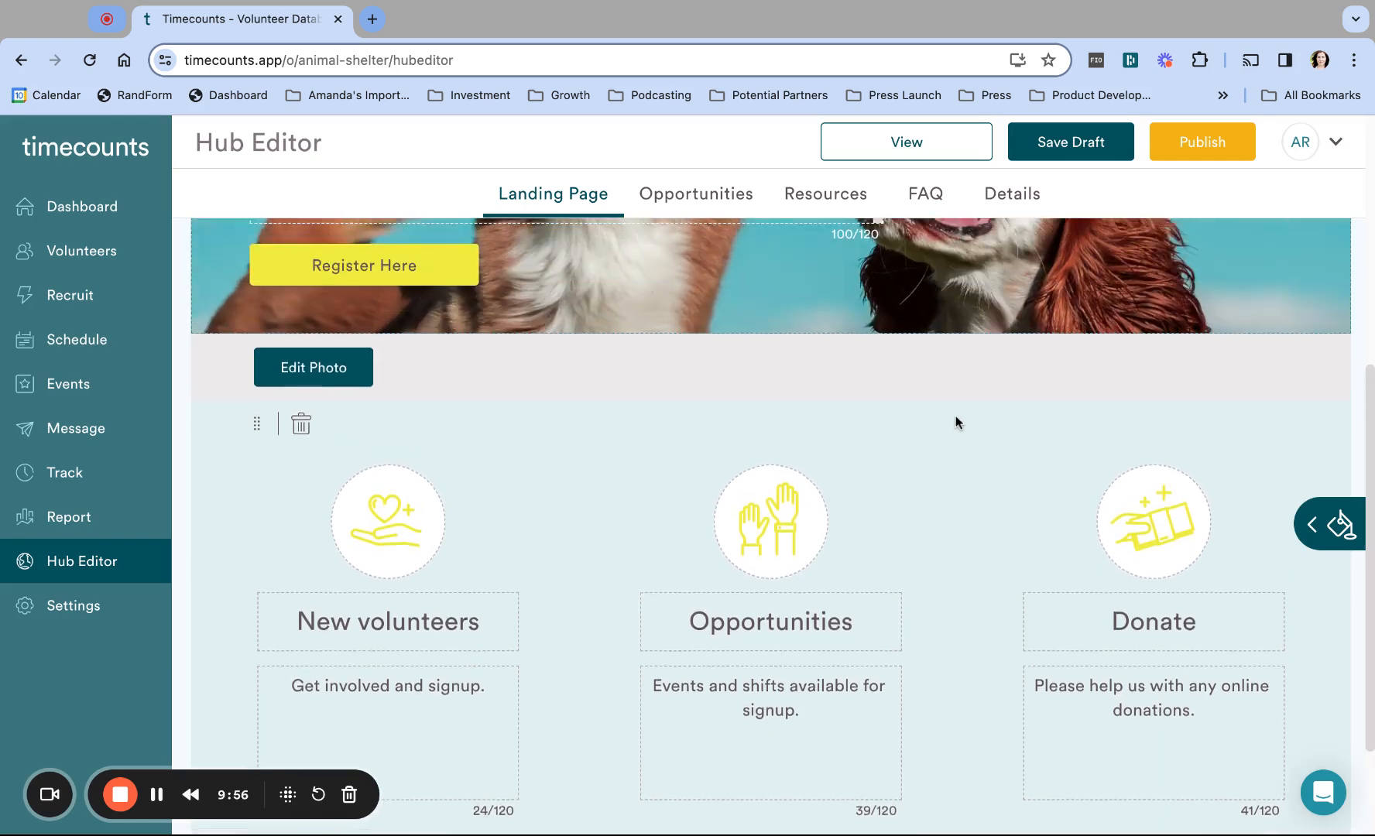
scroll(954, 422, "up", 6)
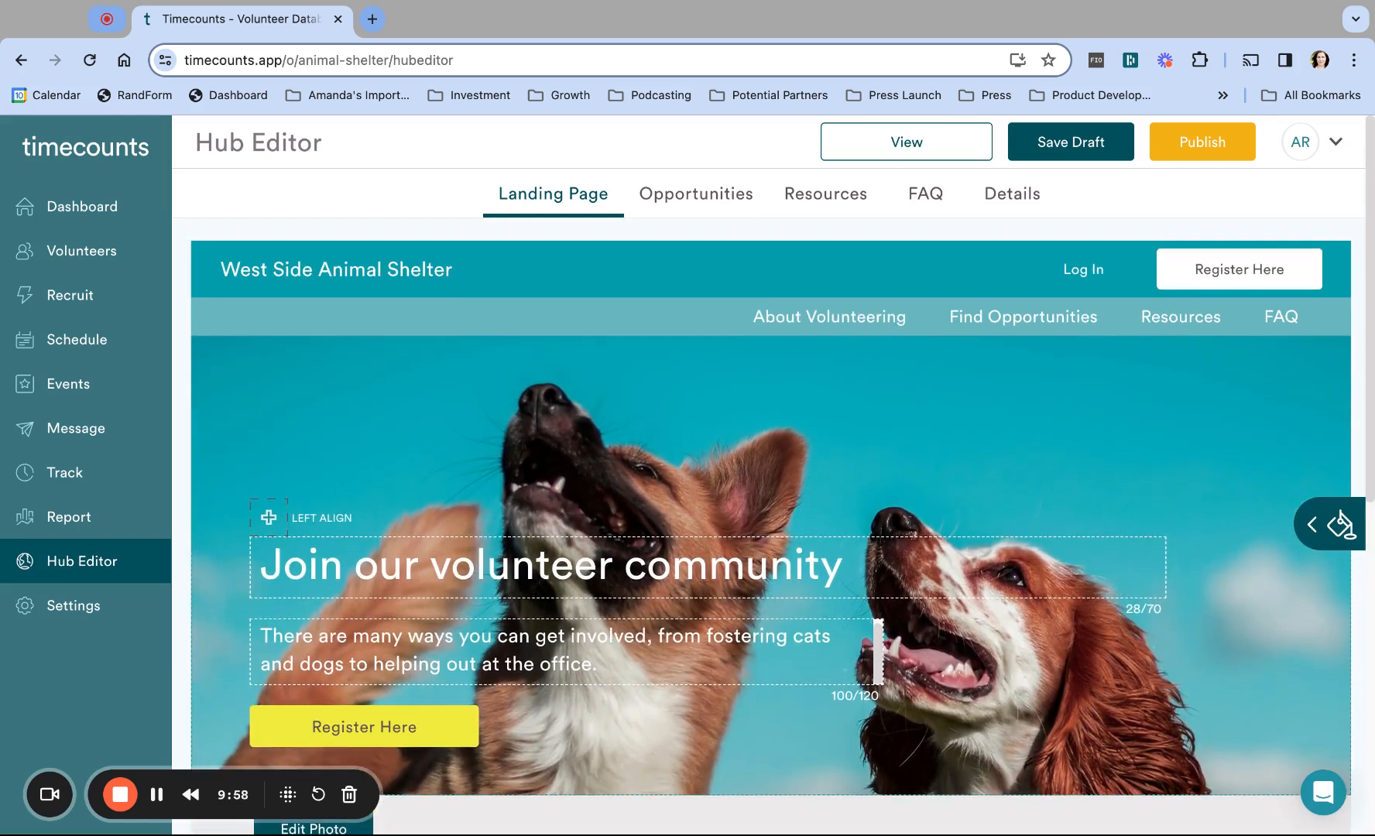
scroll(877, 650, "down", 8)
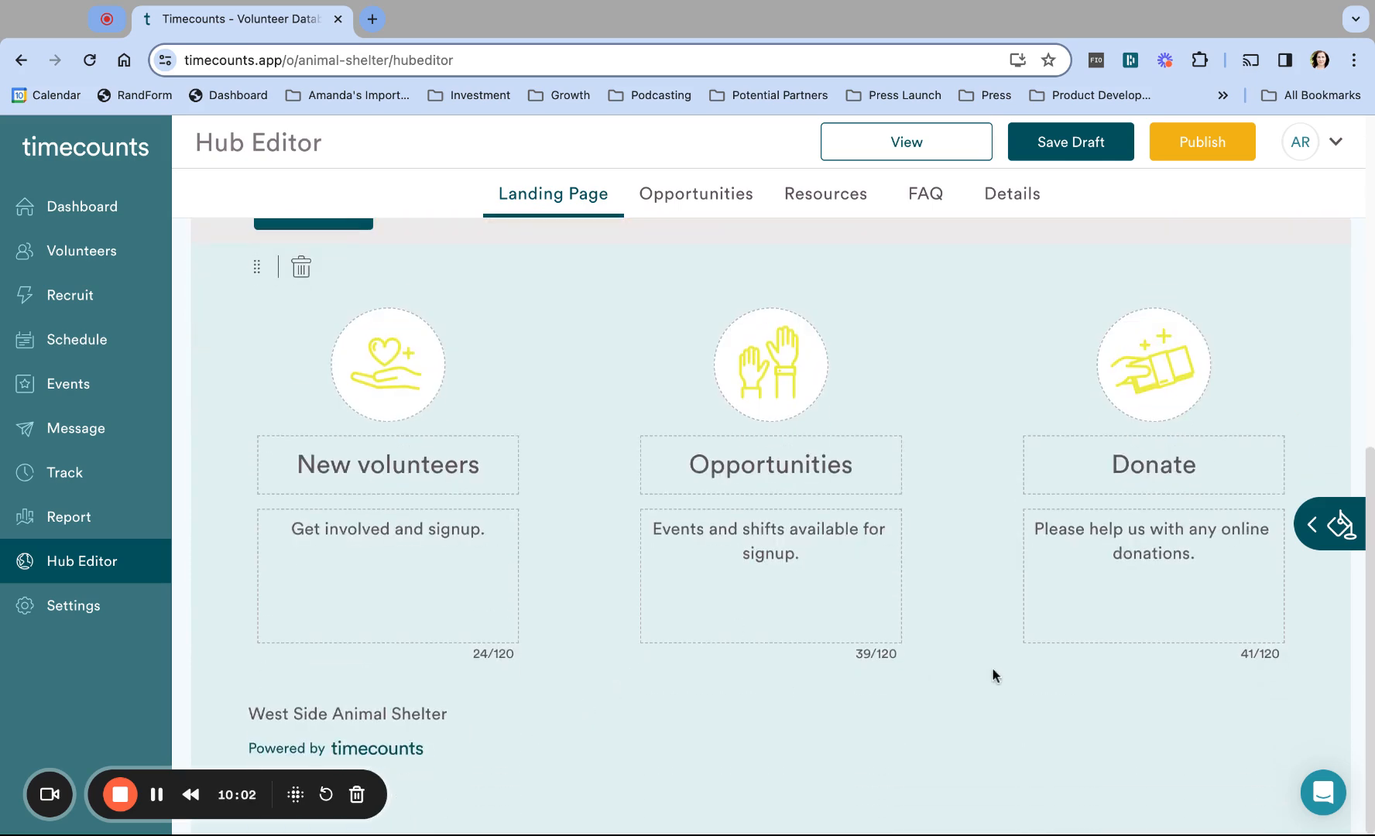
scroll(951, 295, "up", 4)
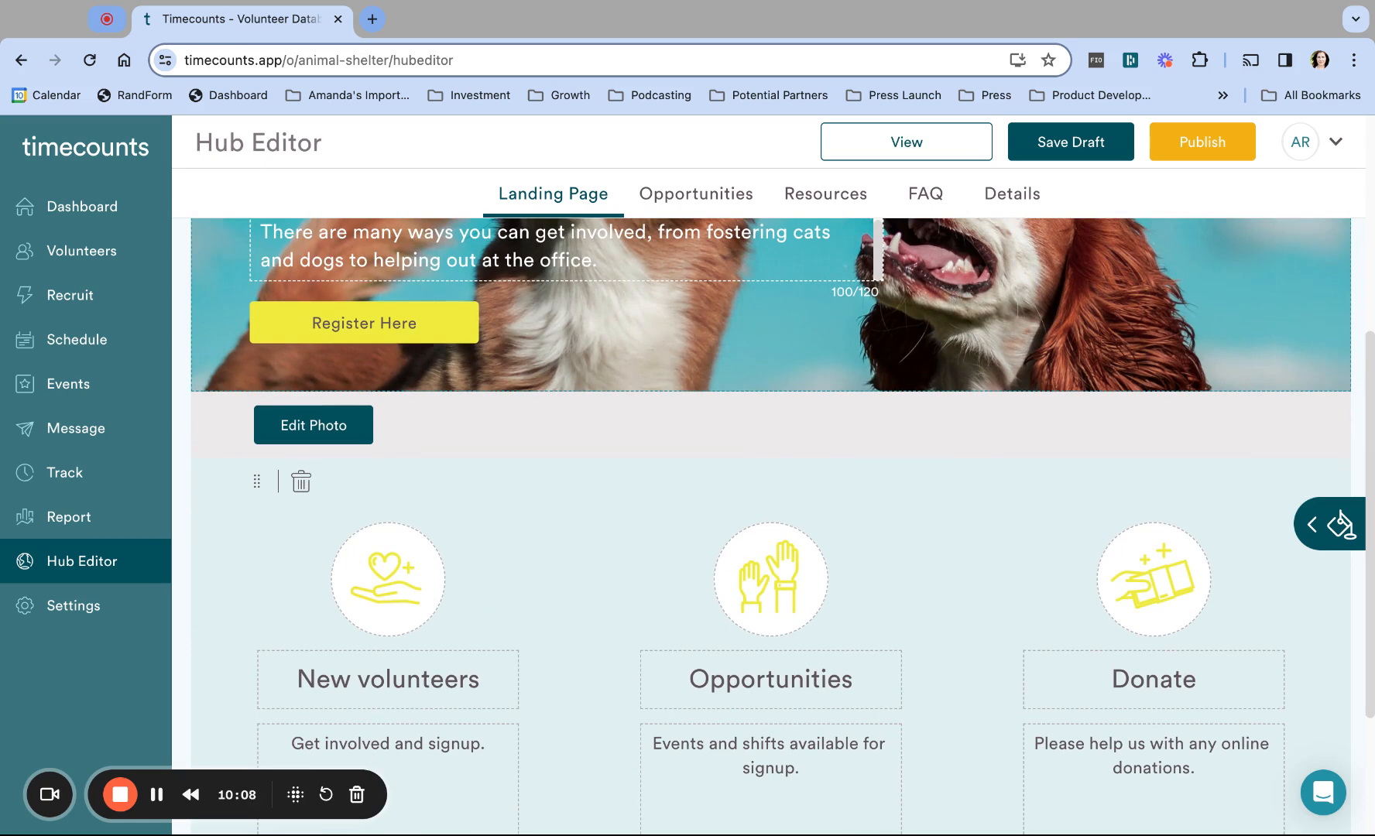
scroll(770, 487, "up", 4)
scroll(774, 519, "down", 1)
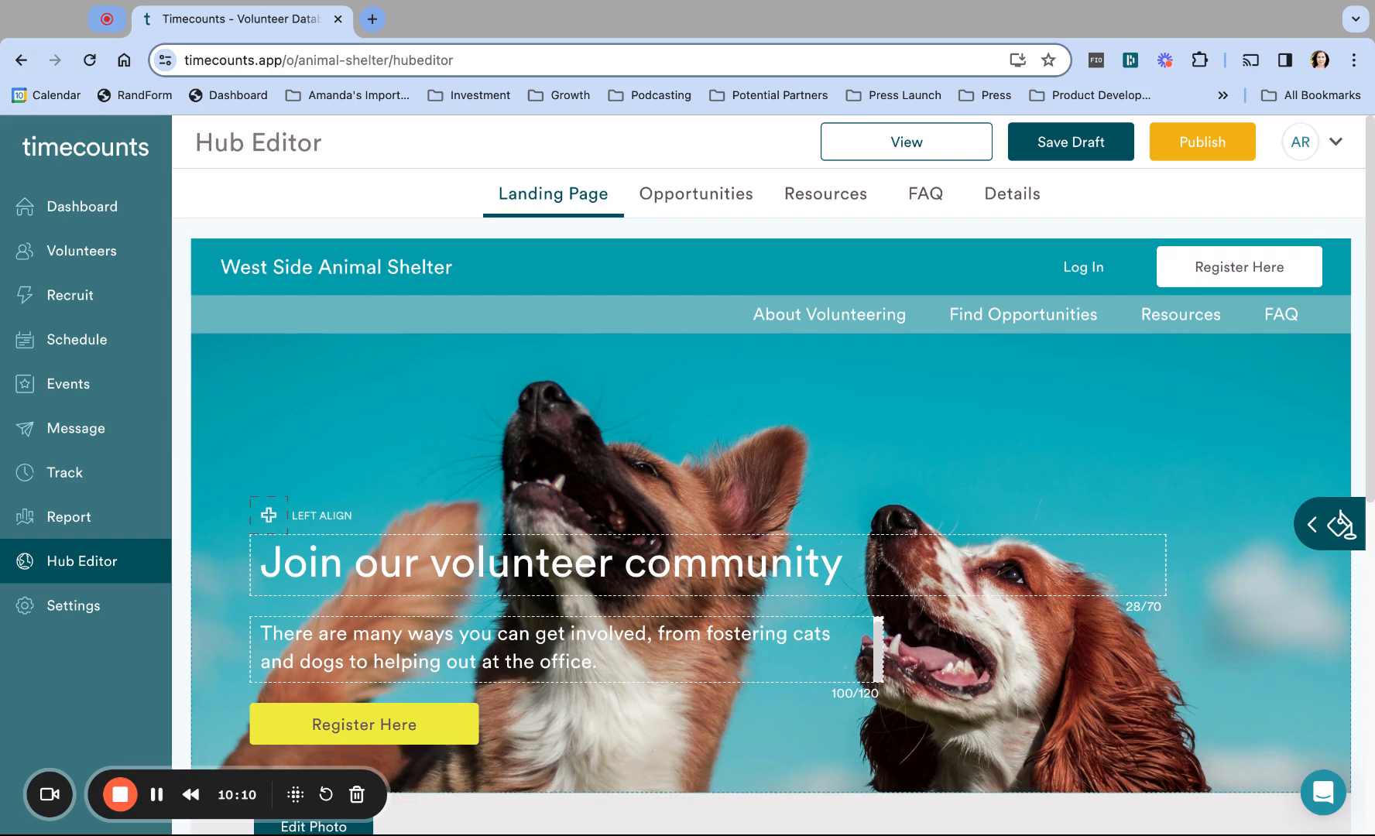
left_click(1078, 151)
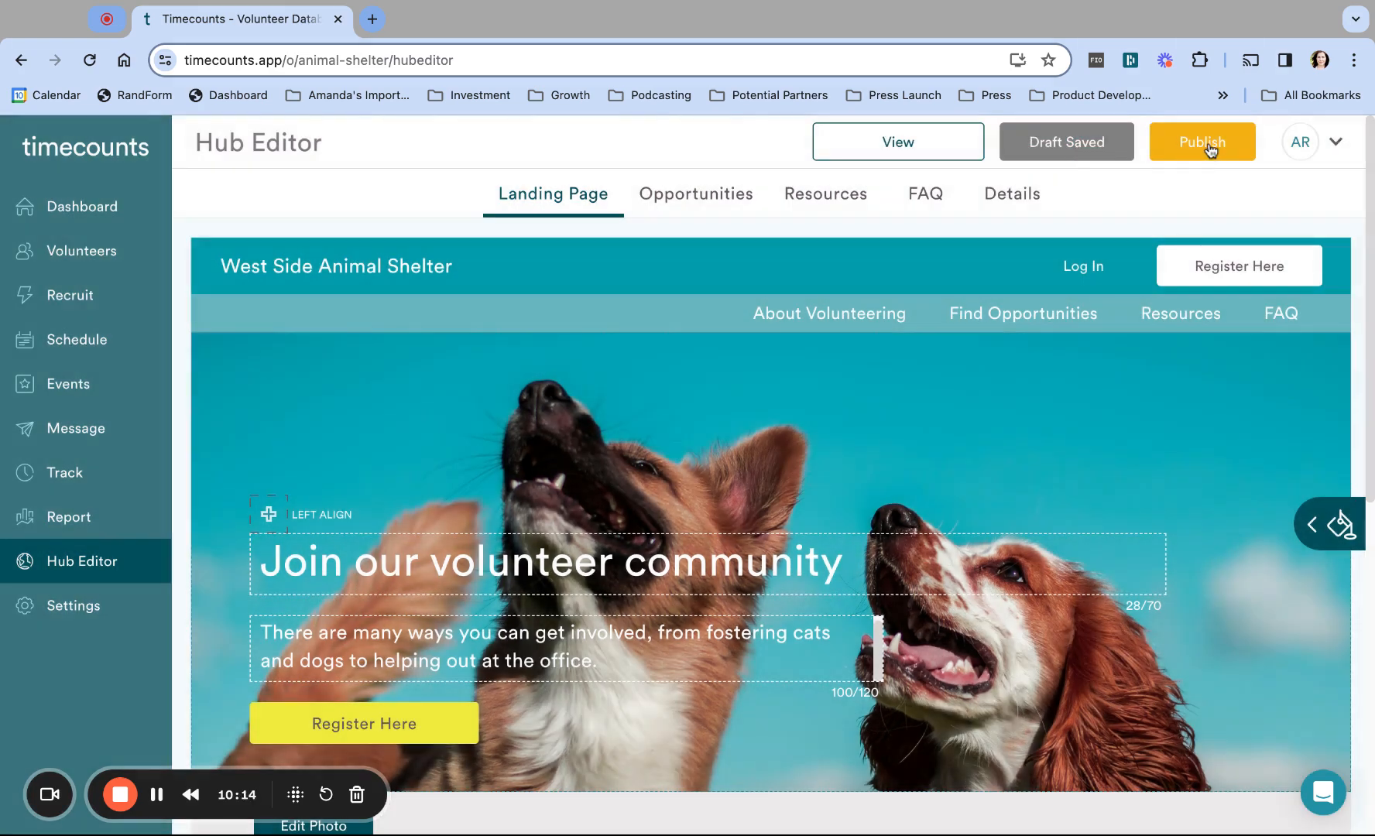
left_click(1211, 150)
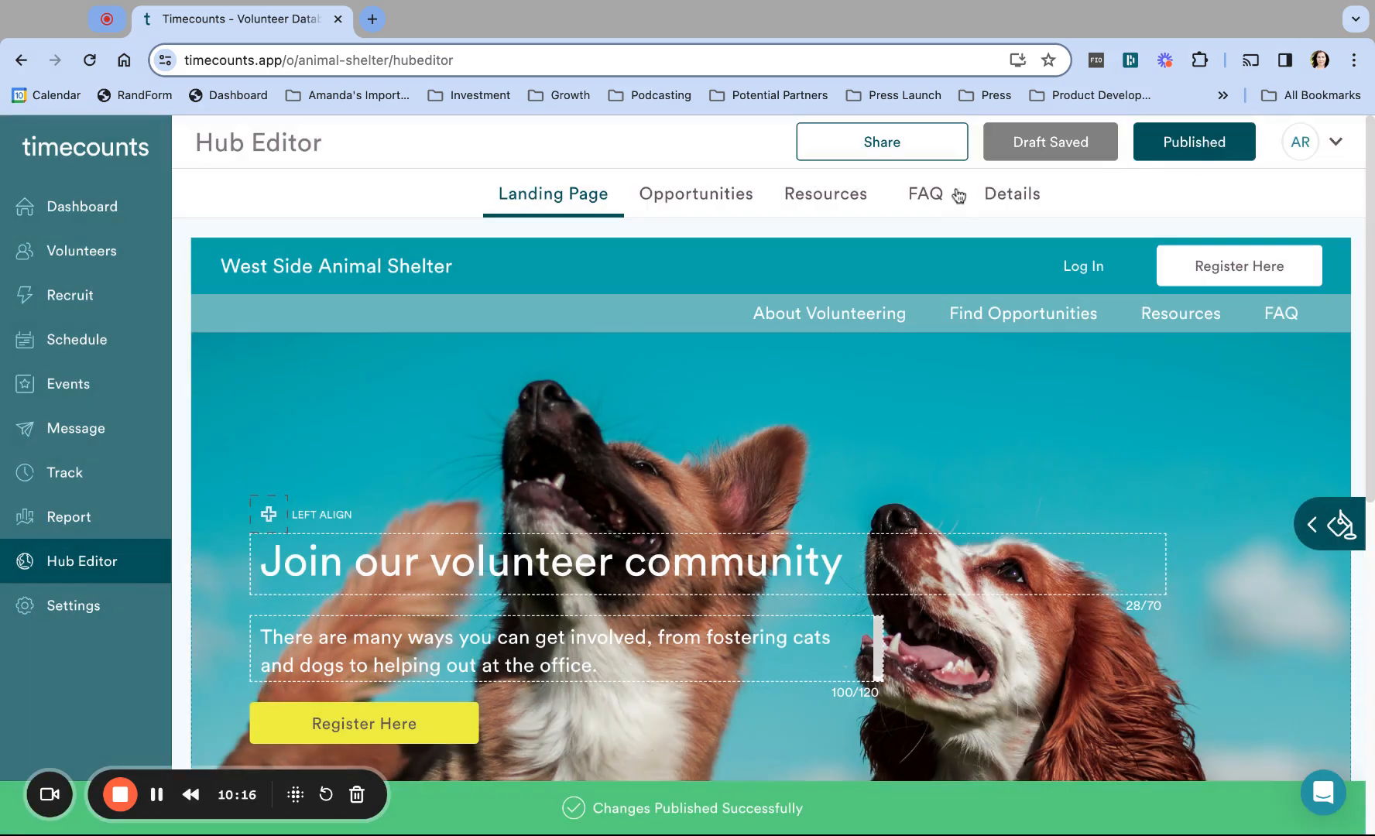
left_click(876, 151)
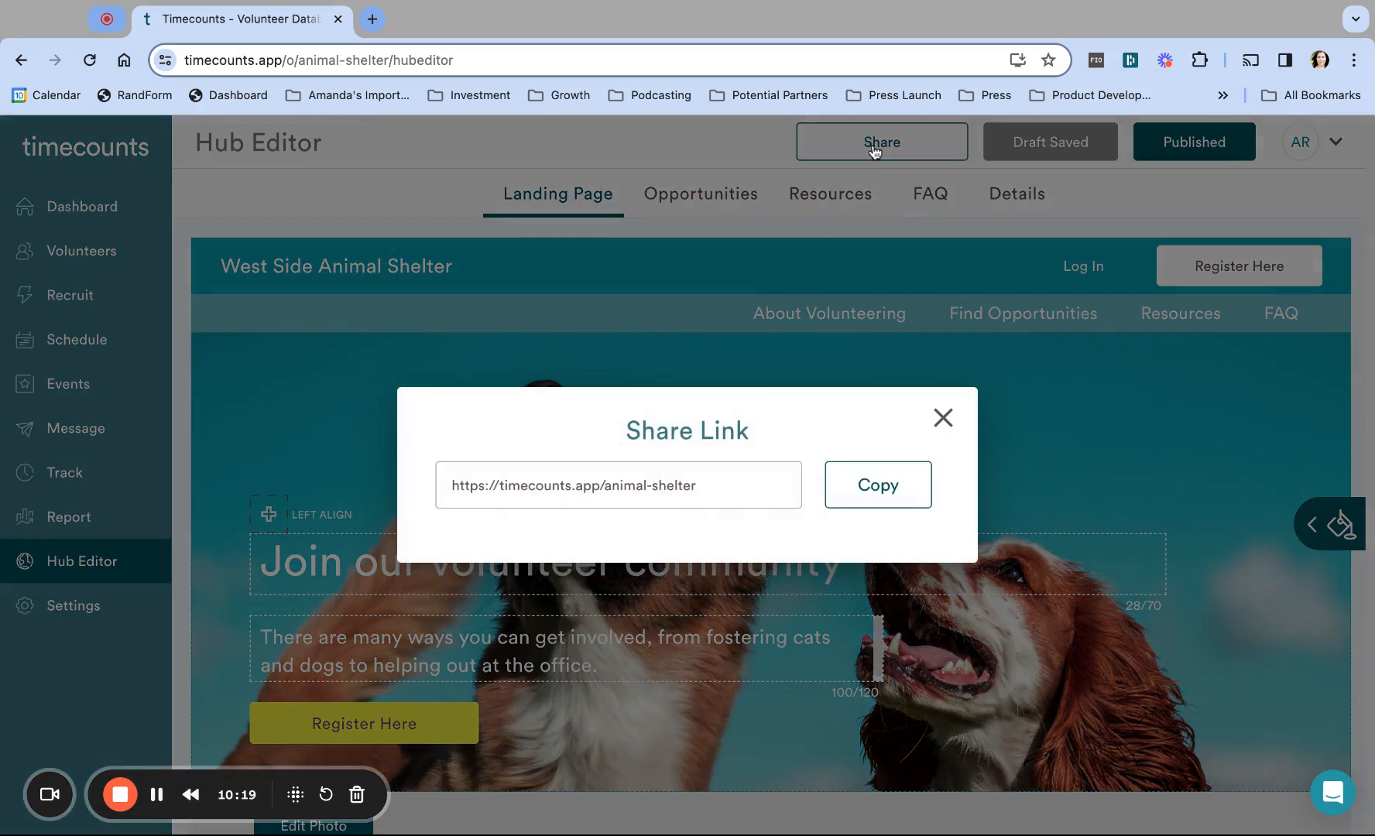
left_click(738, 481)
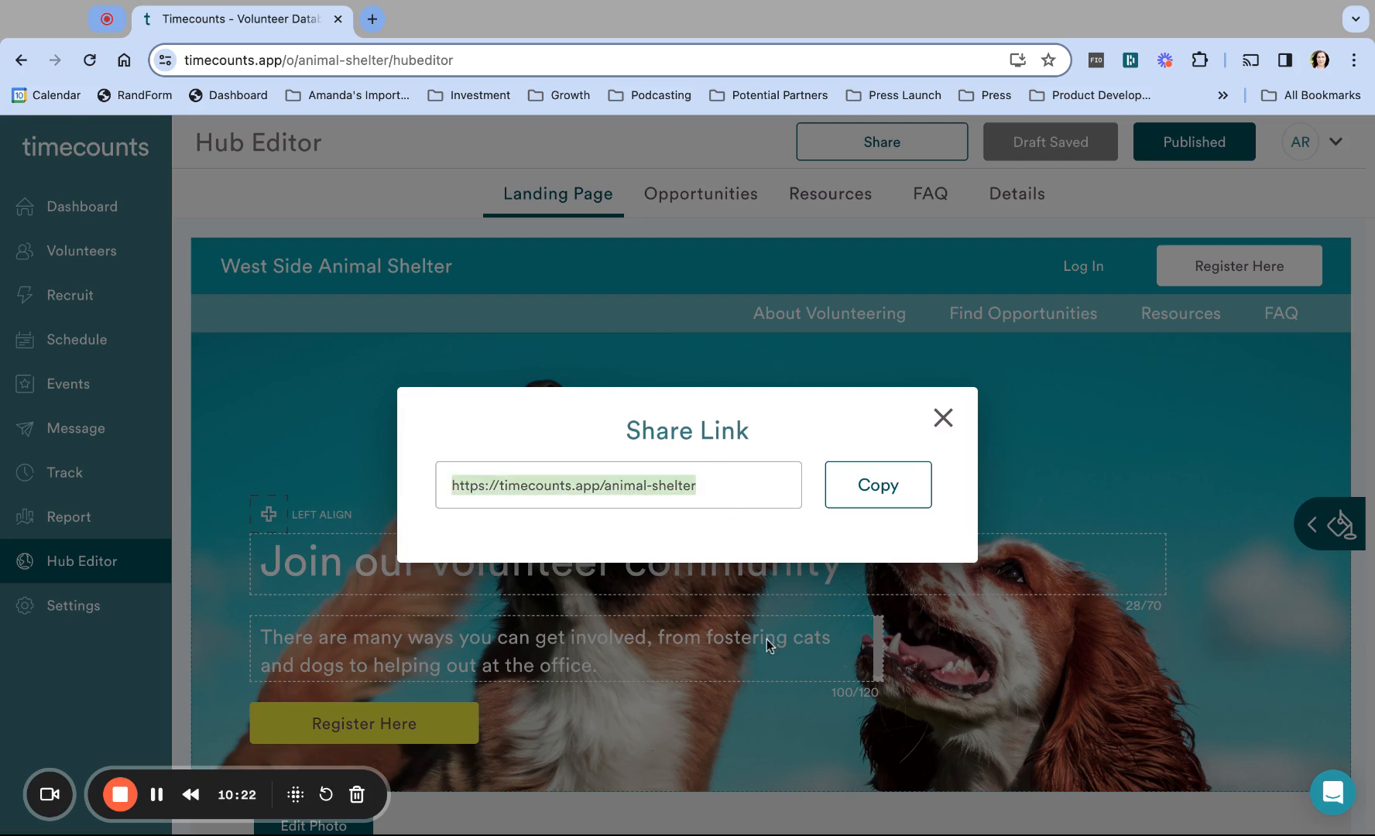
left_click(876, 487)
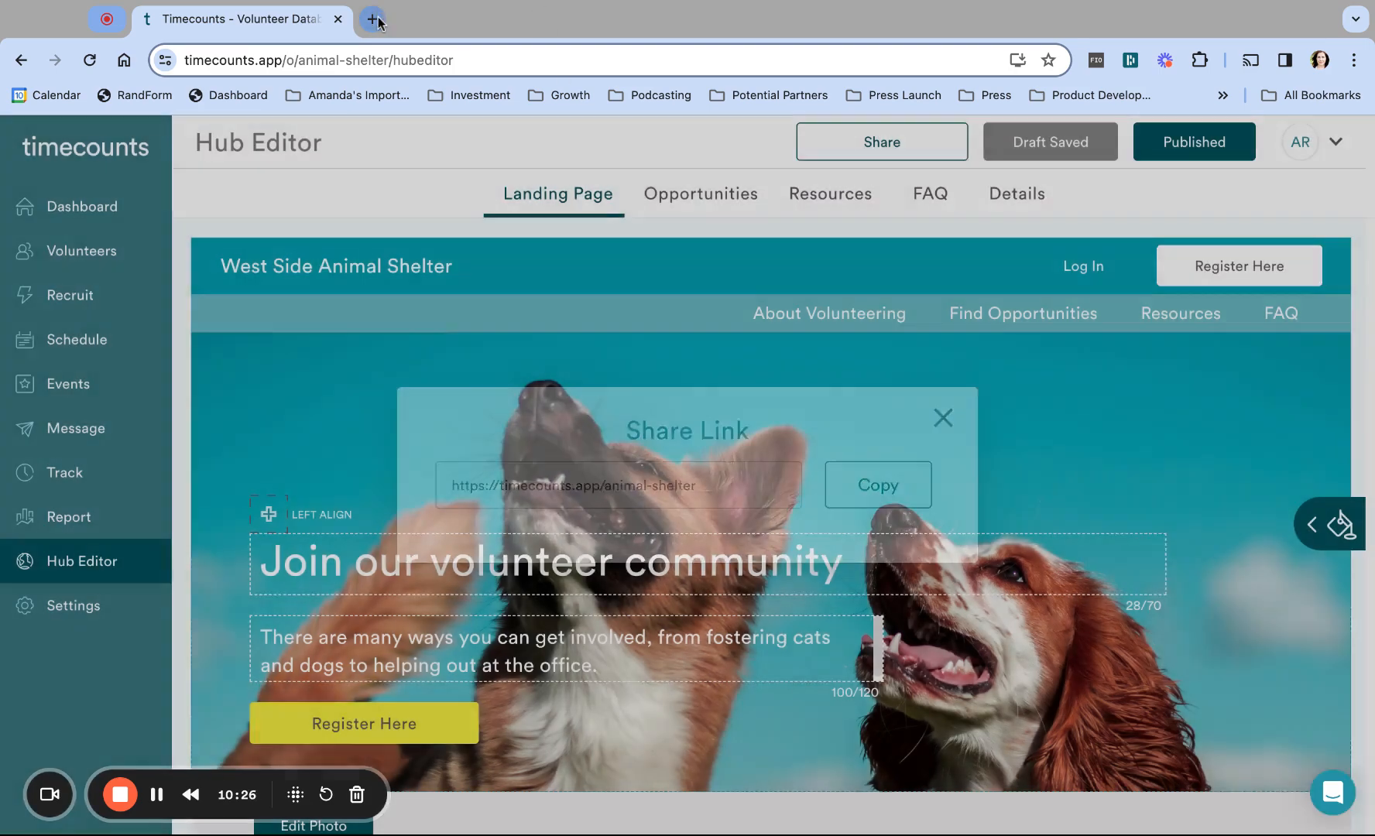
left_click(373, 19)
key("ctrl+v")
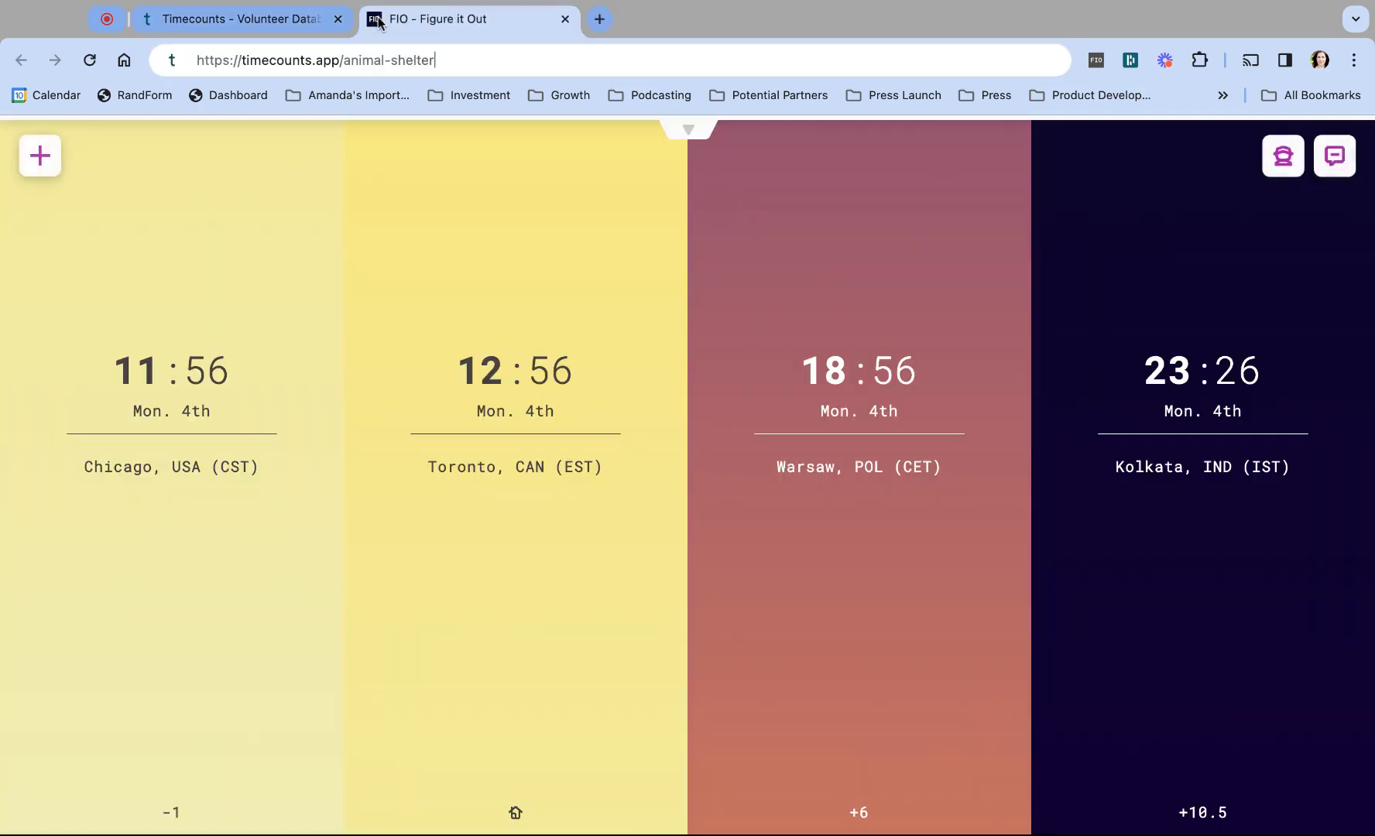
key("Return")
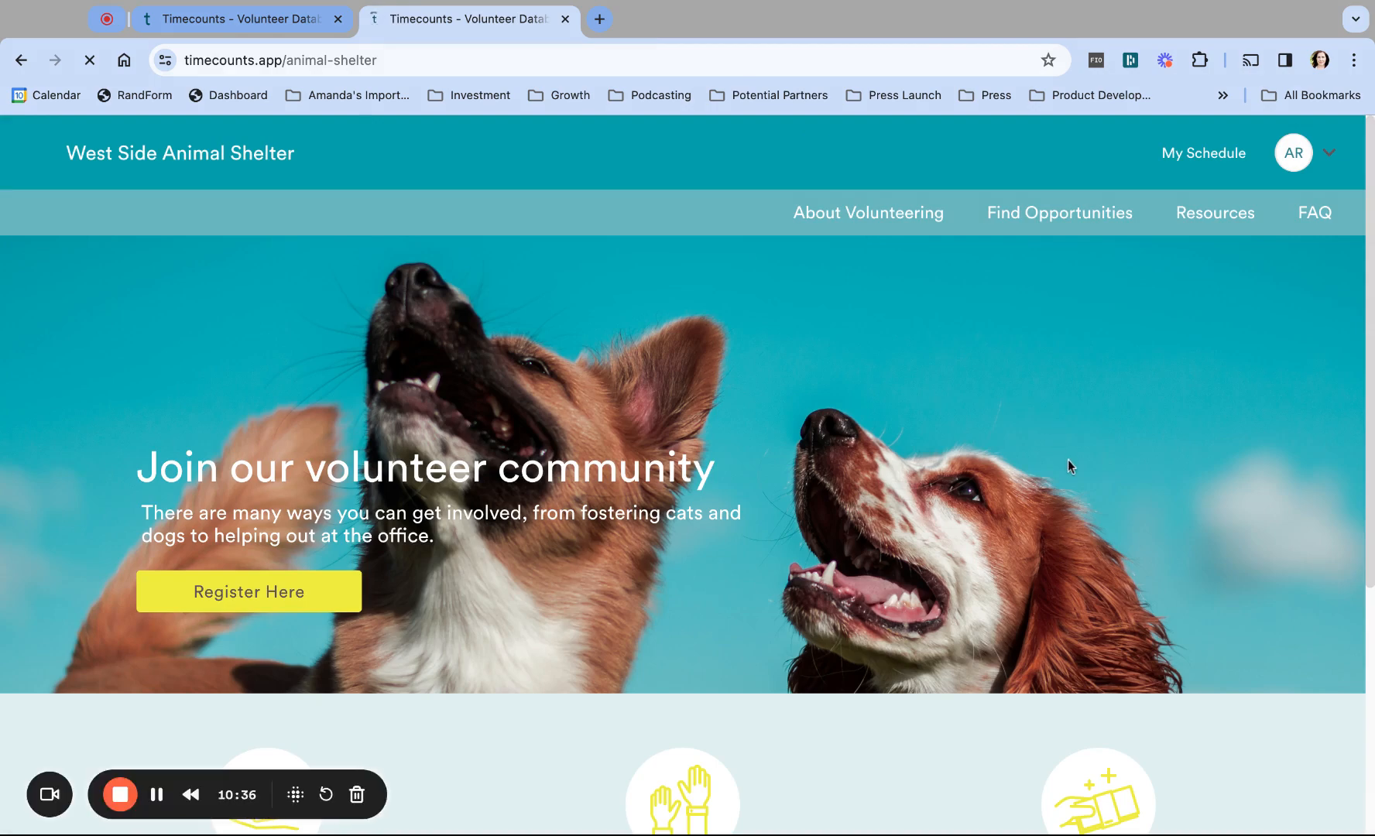
scroll(1256, 523, "down", 5)
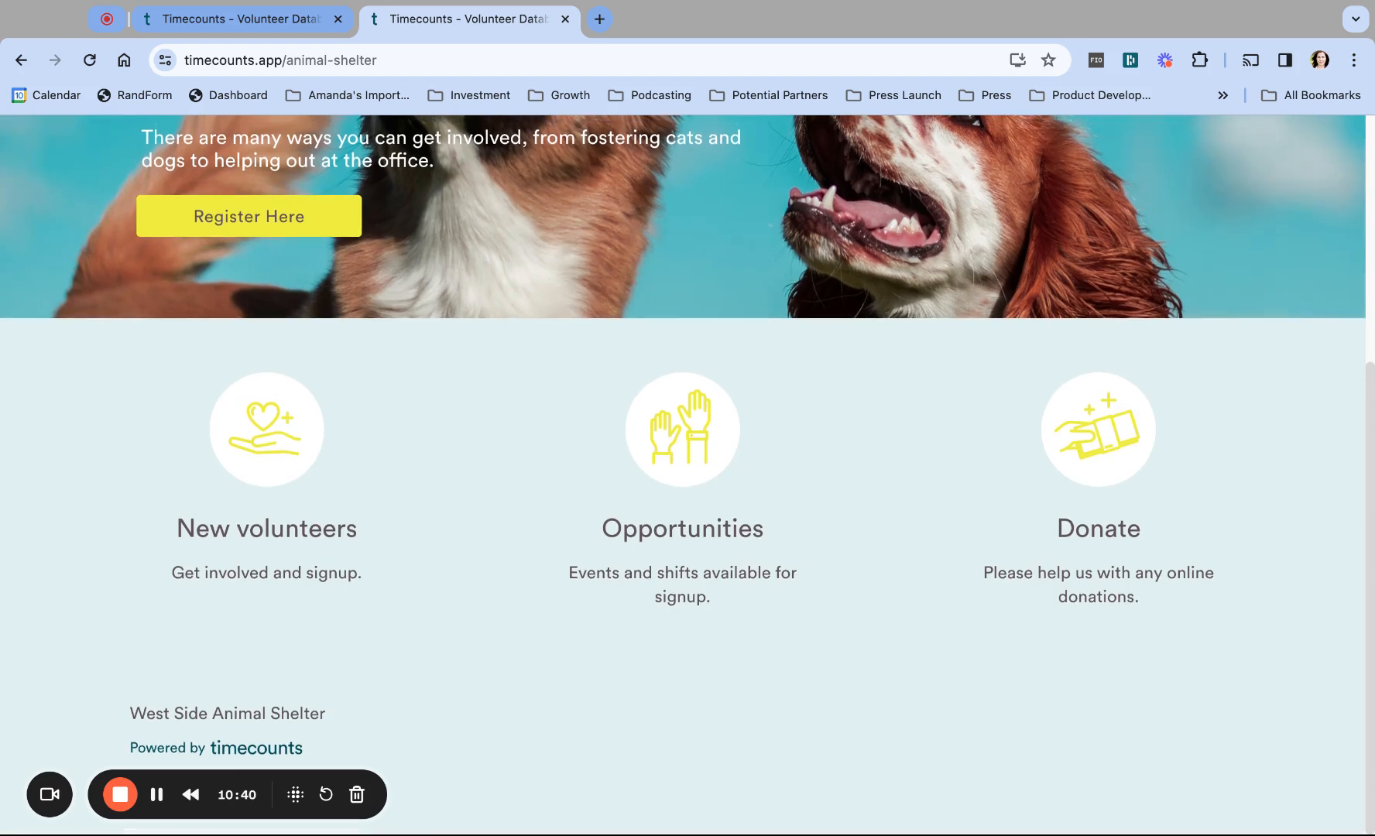
scroll(1256, 524, "up", 4)
scroll(688, 474, "up", 2)
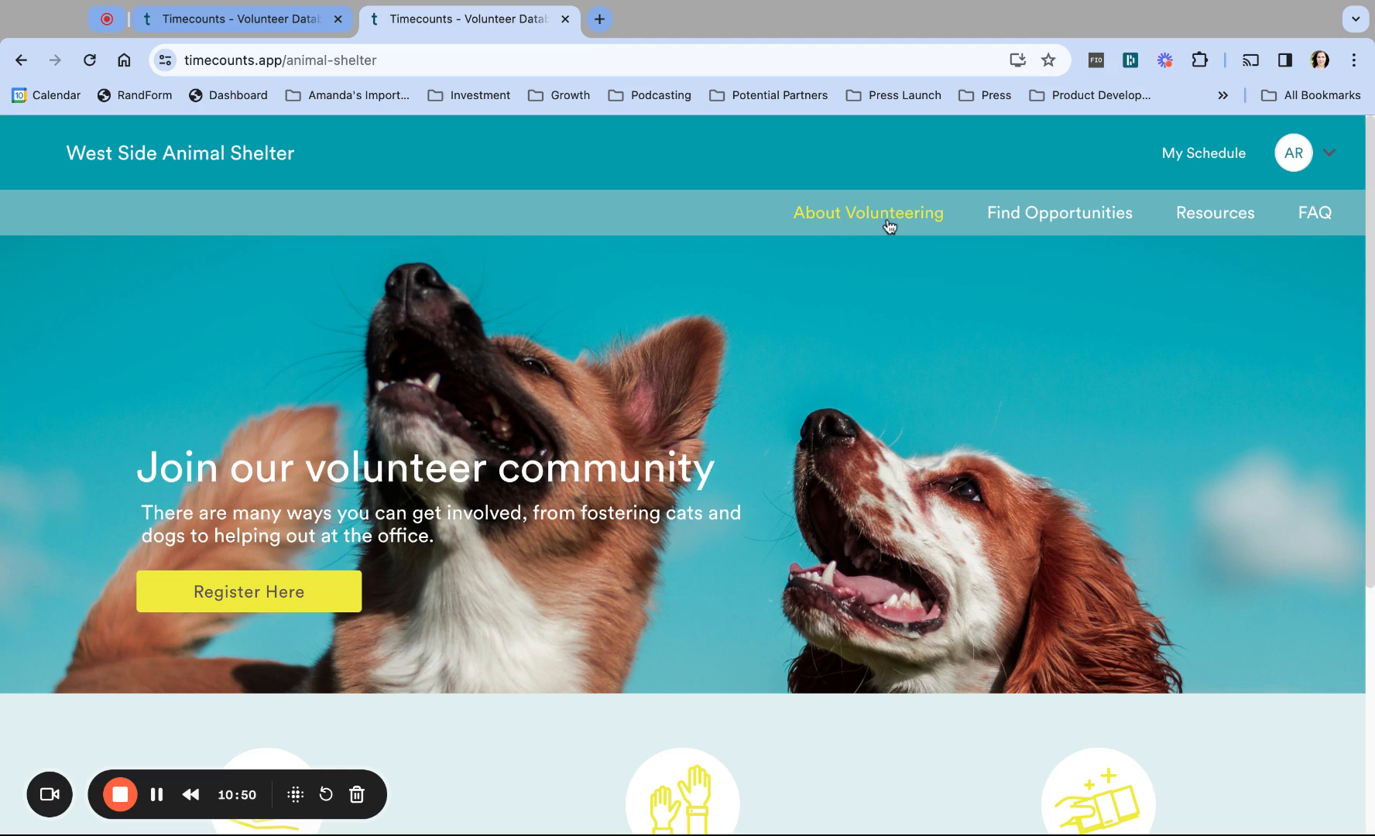
left_click(1074, 214)
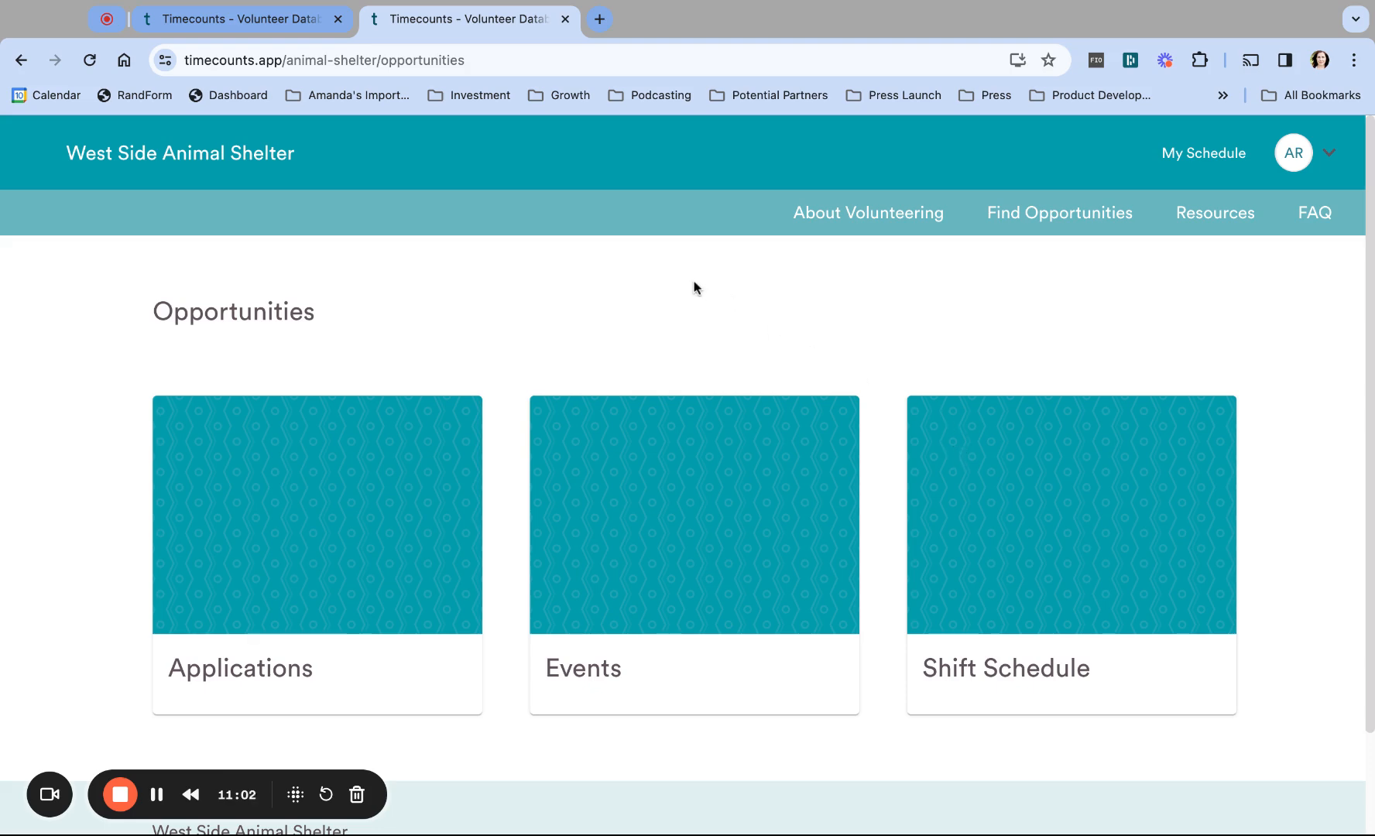
left_click(267, 21)
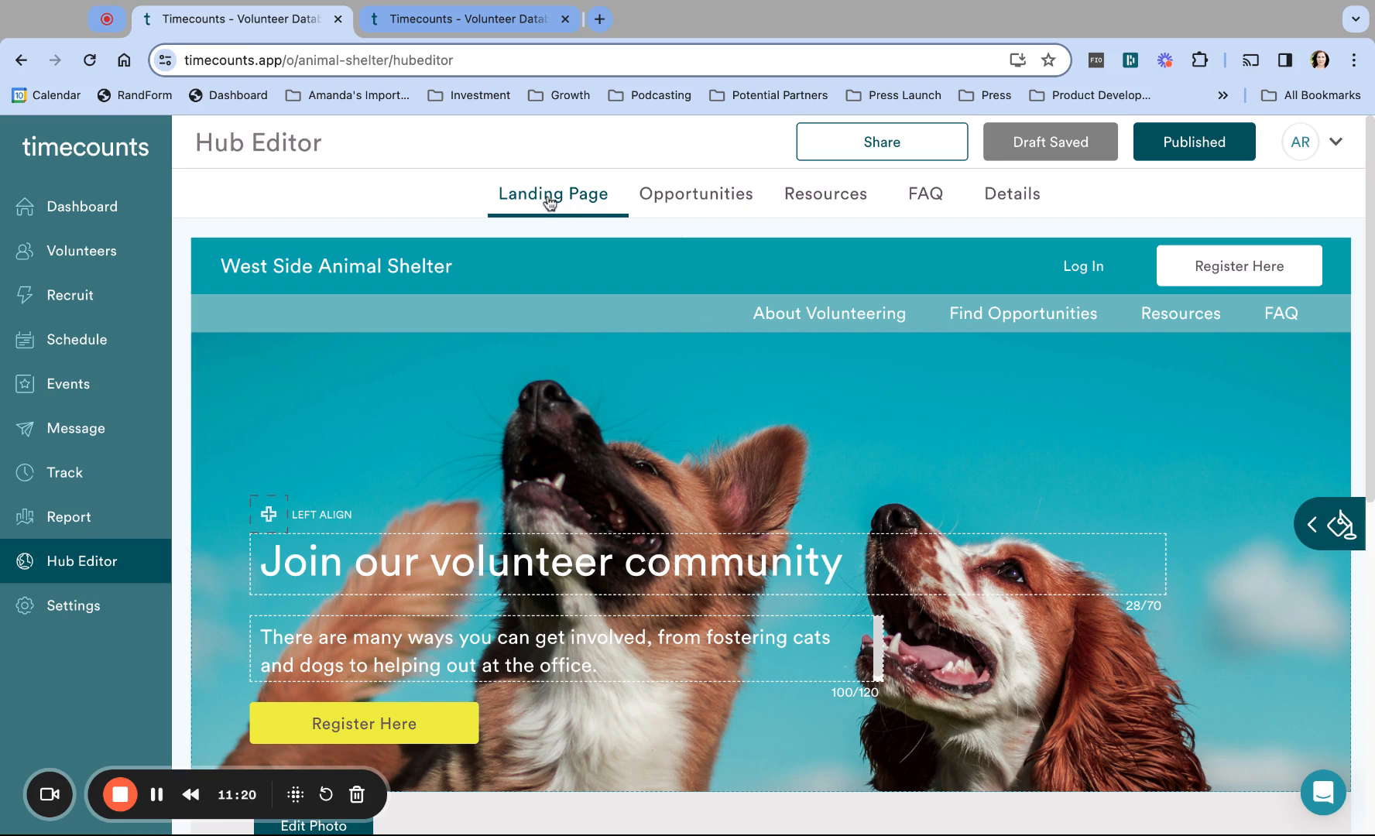
Step: Open the Hub Editor's Opportunities page and compare it with the public opportunities page
left_click(712, 206)
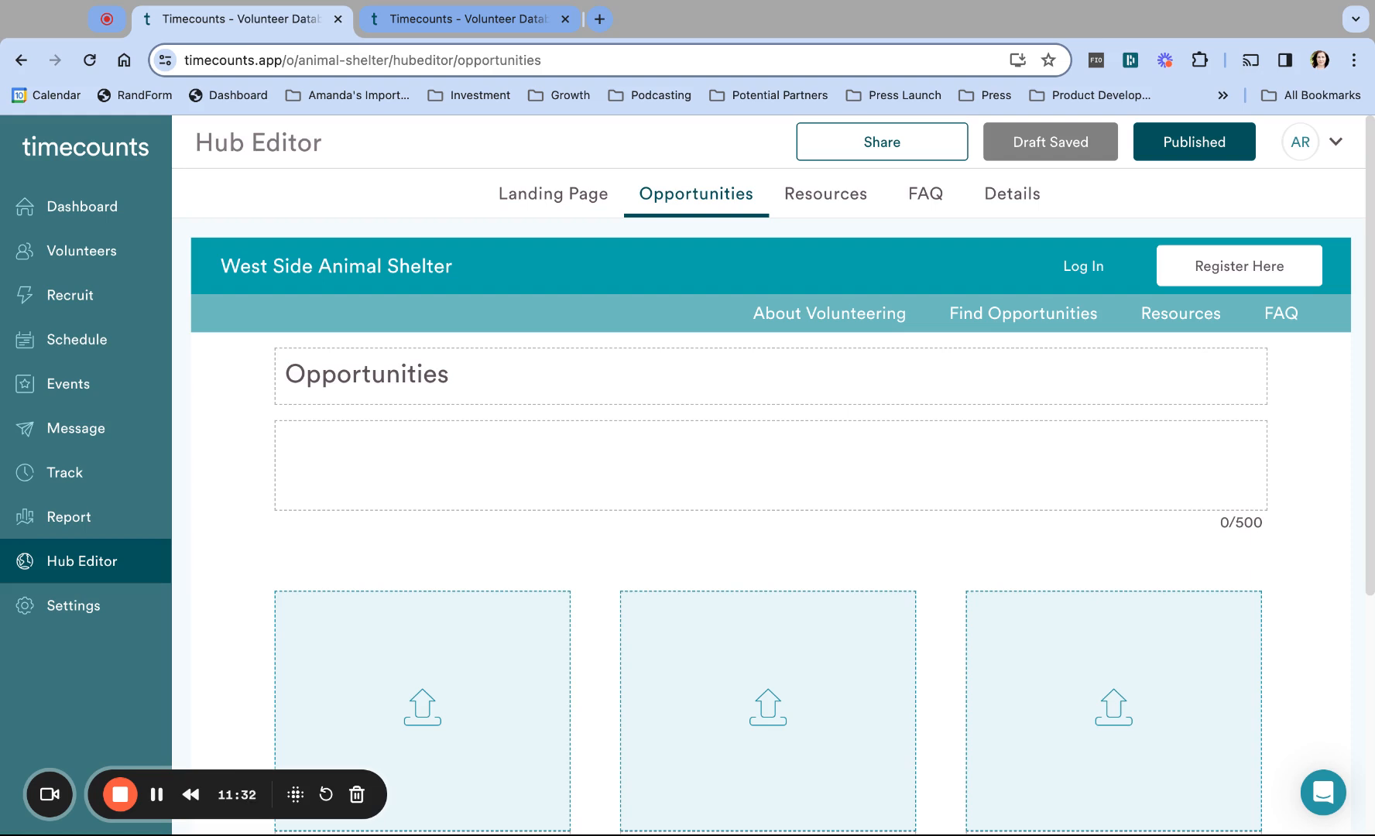
scroll(770, 503, "down", 5)
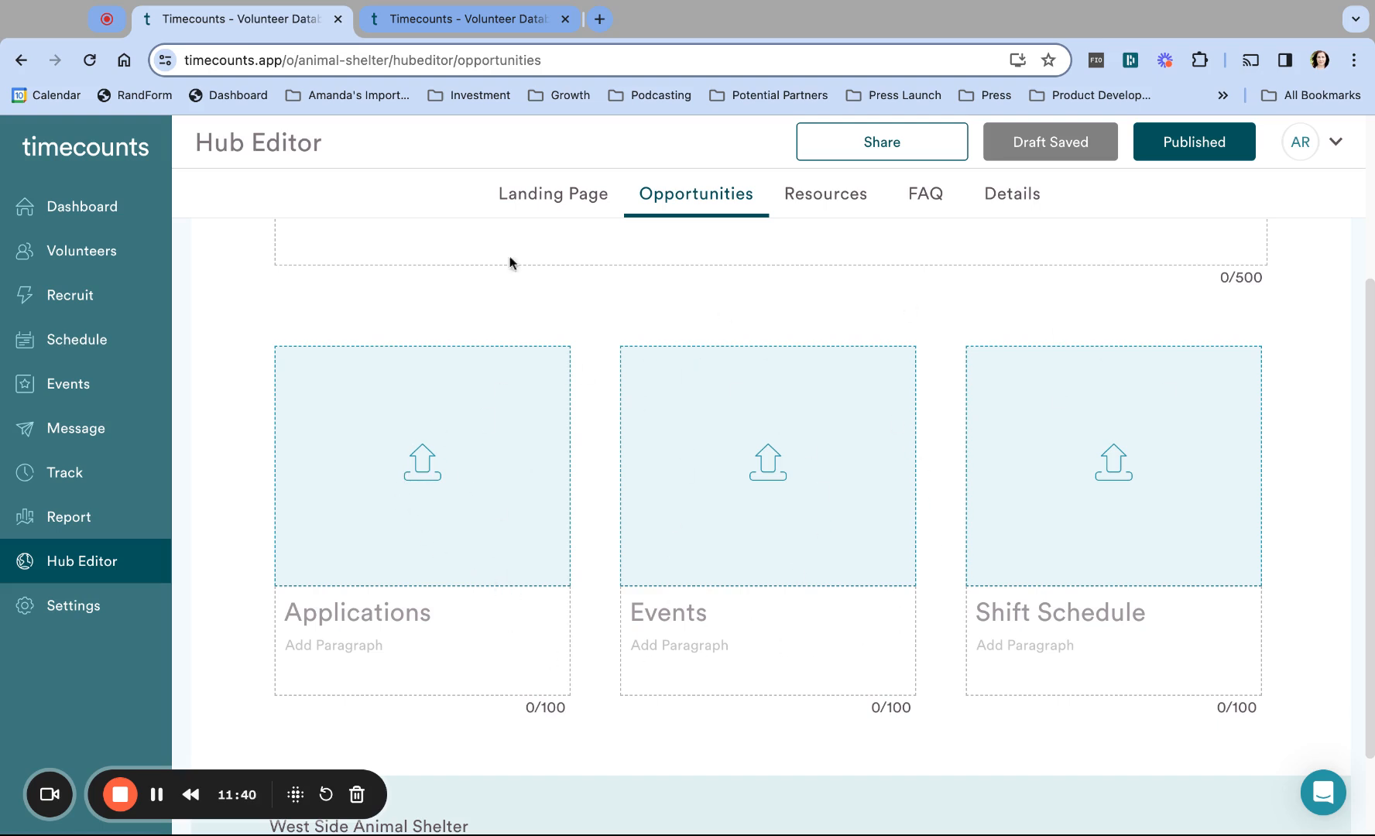
left_click(449, 31)
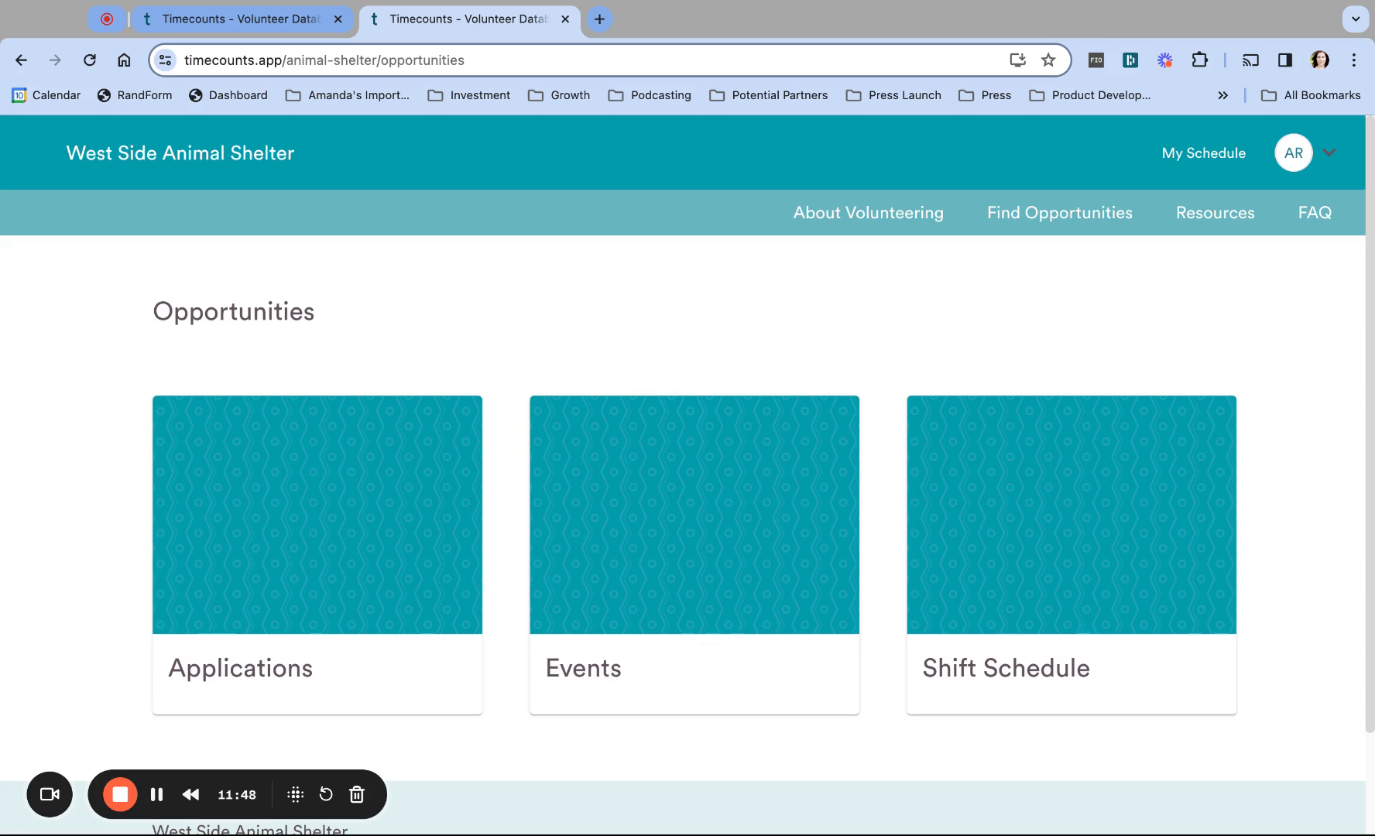
left_click(238, 20)
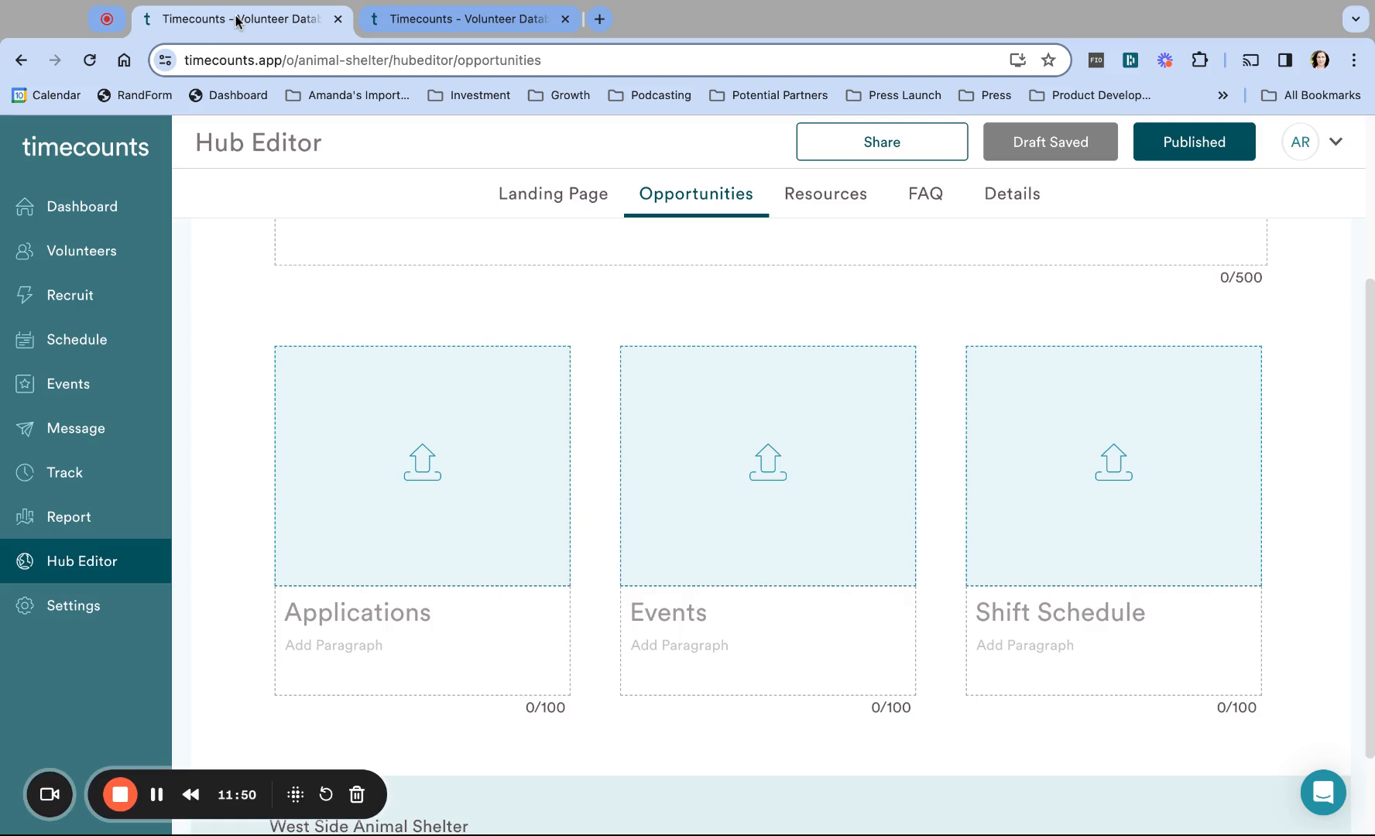
left_click(422, 455)
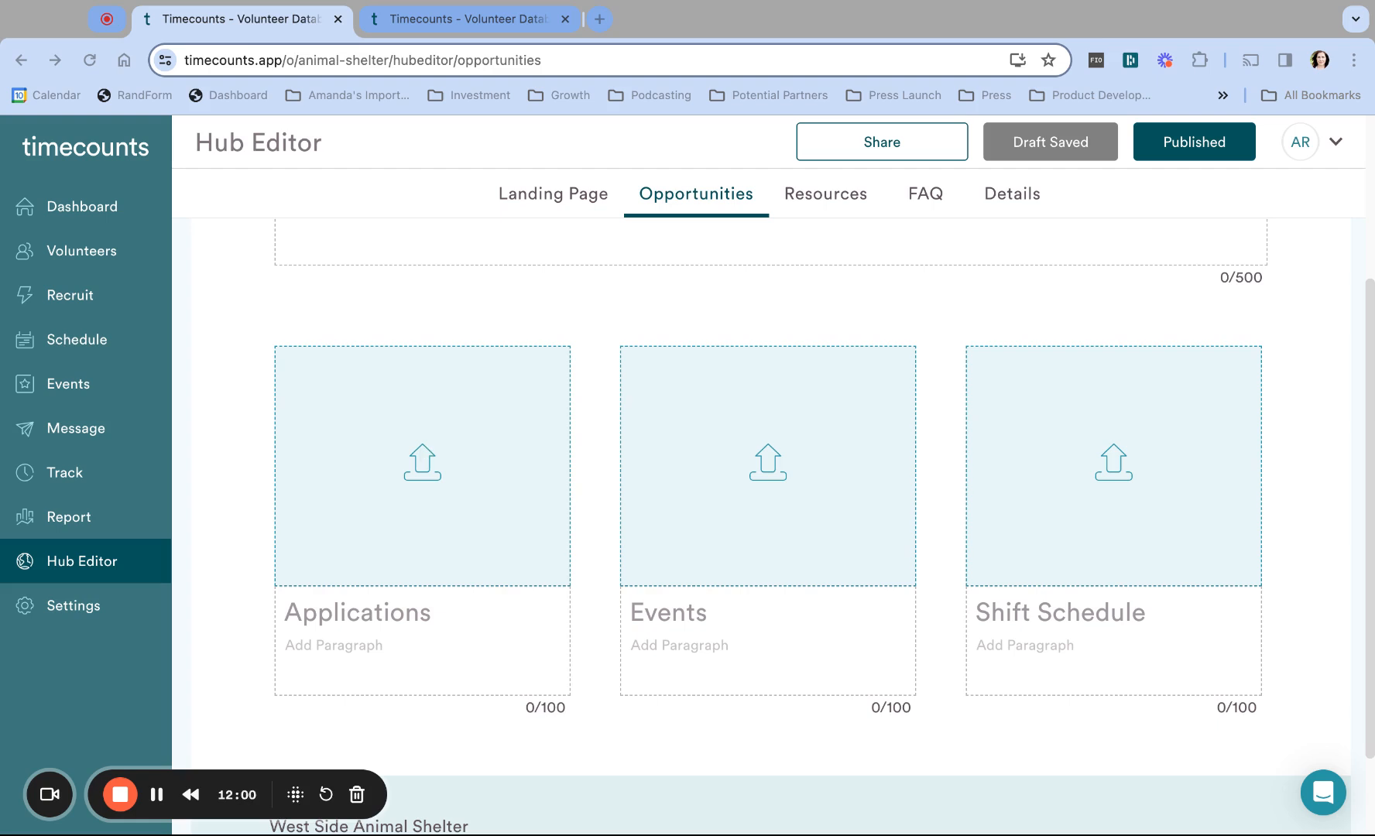
Step: Upload a cat photo to the Applications card, cropped around the cat
double_click(608, 318)
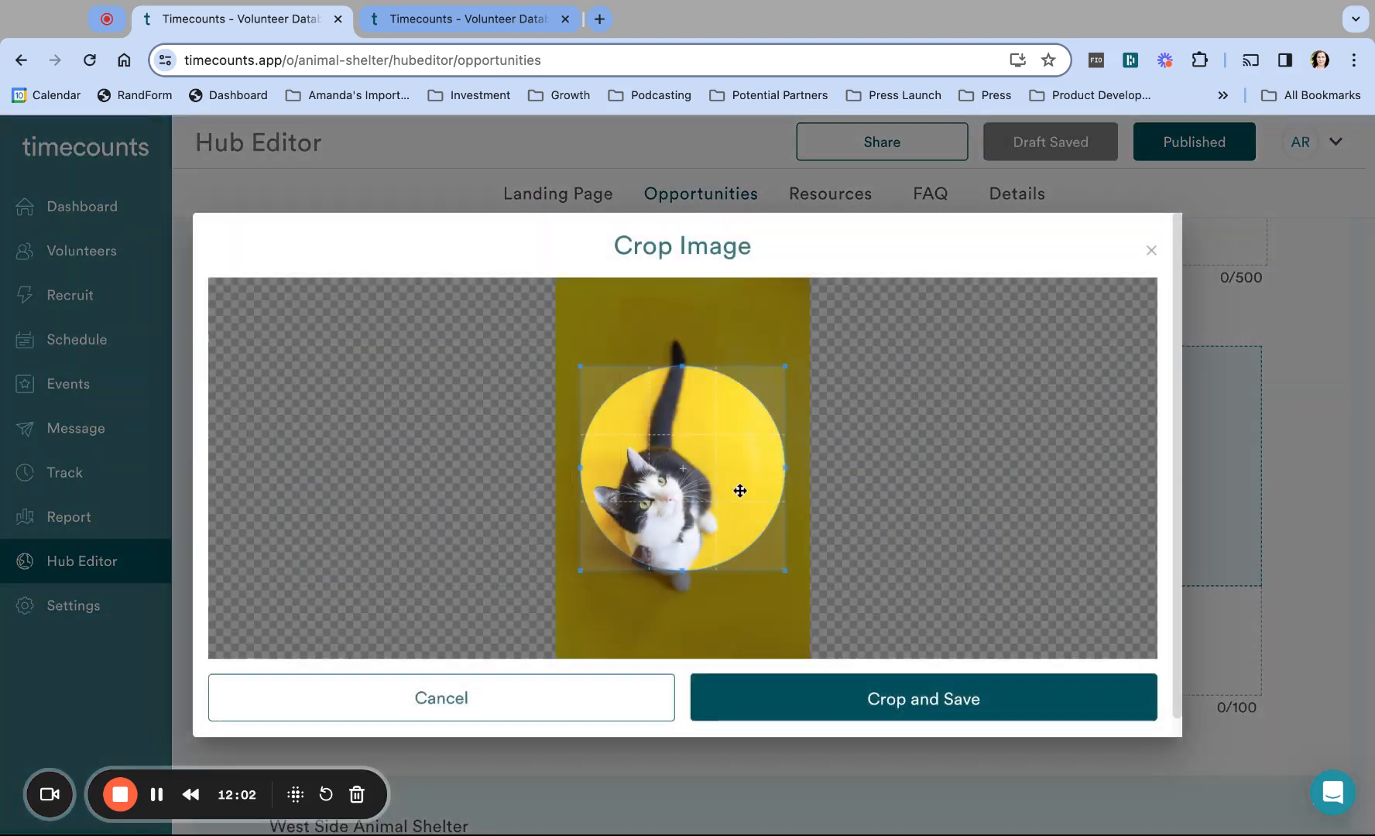
left_click_drag(737, 462, 722, 491)
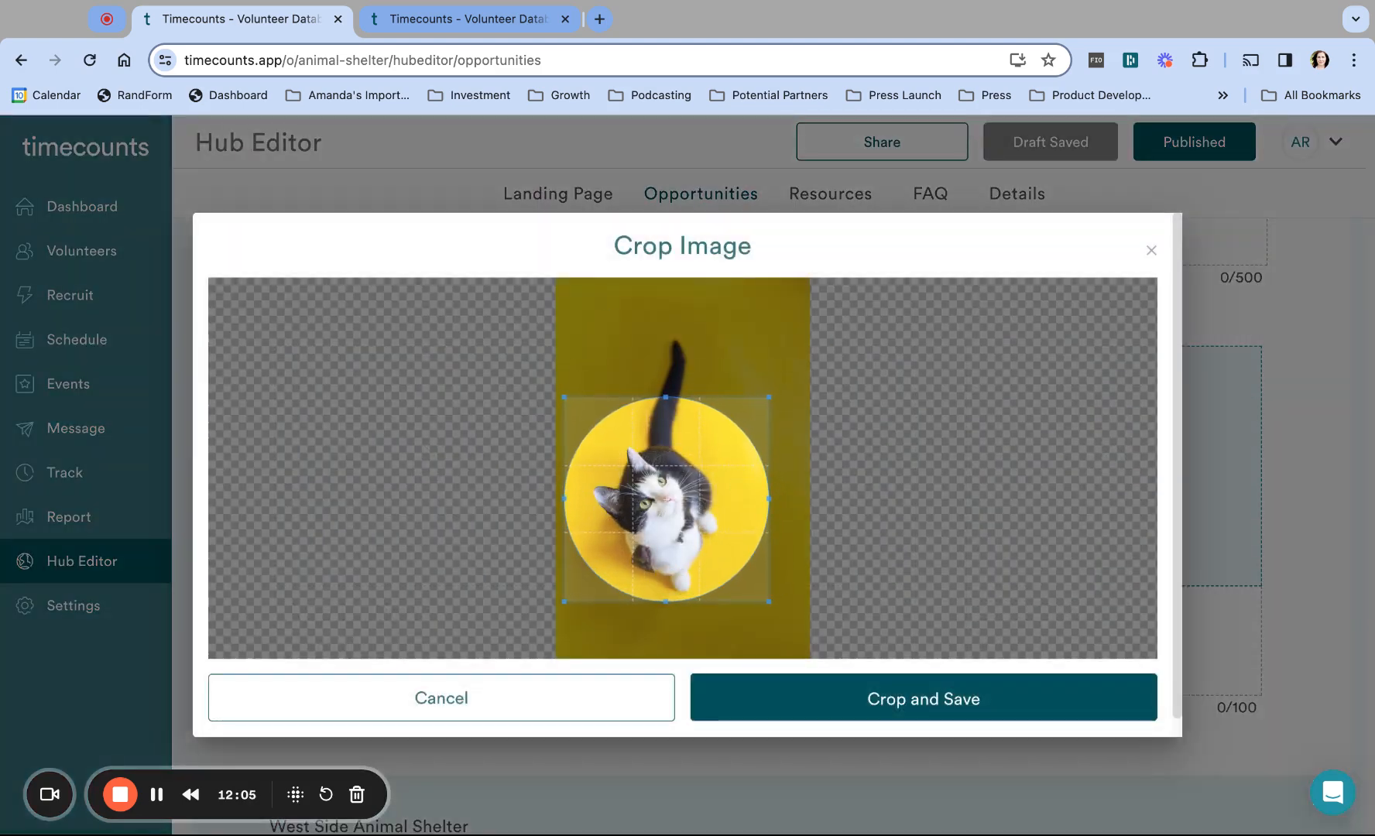
left_click(938, 700)
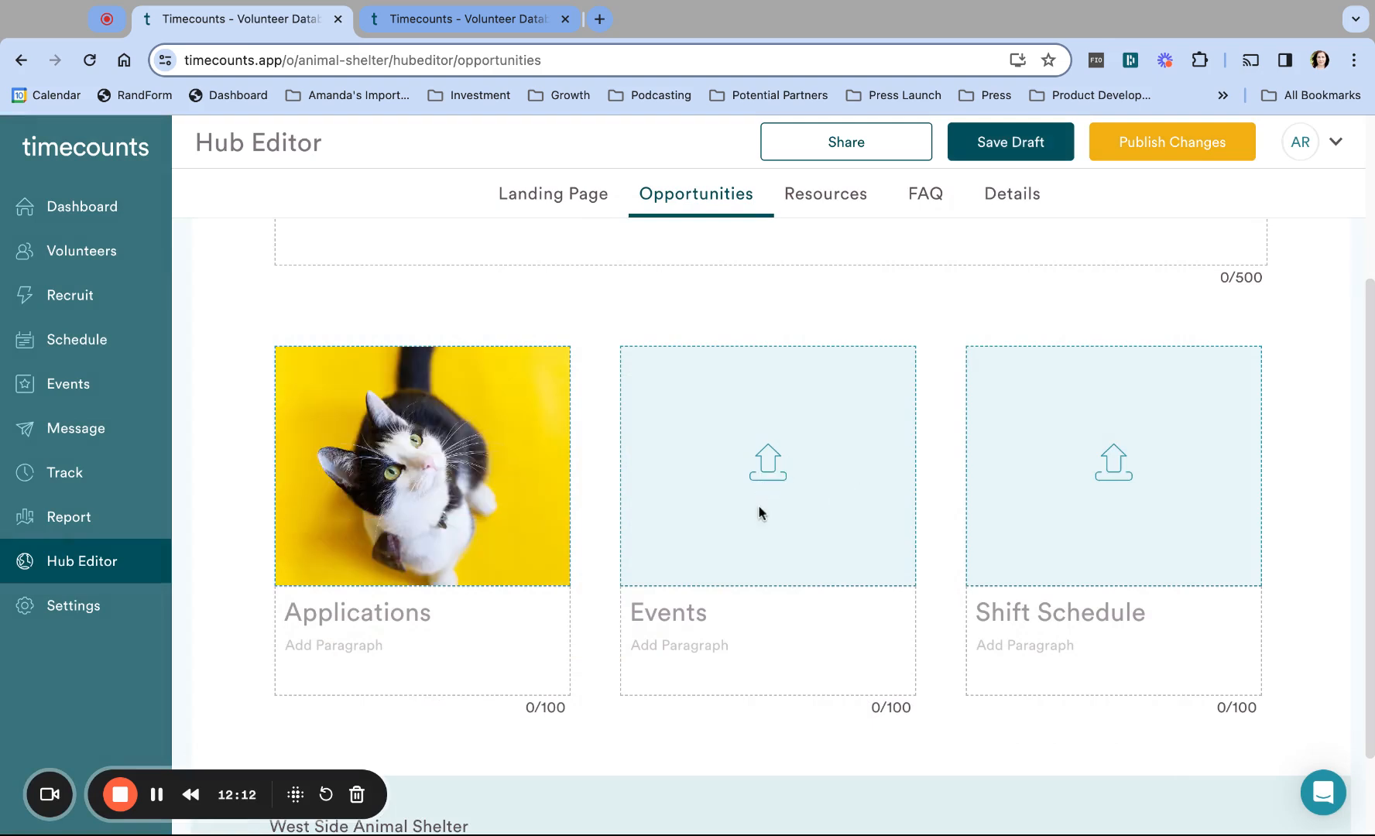
Step: Add a photo of a dog in glasses to the Events card, framed on its face
left_click(774, 461)
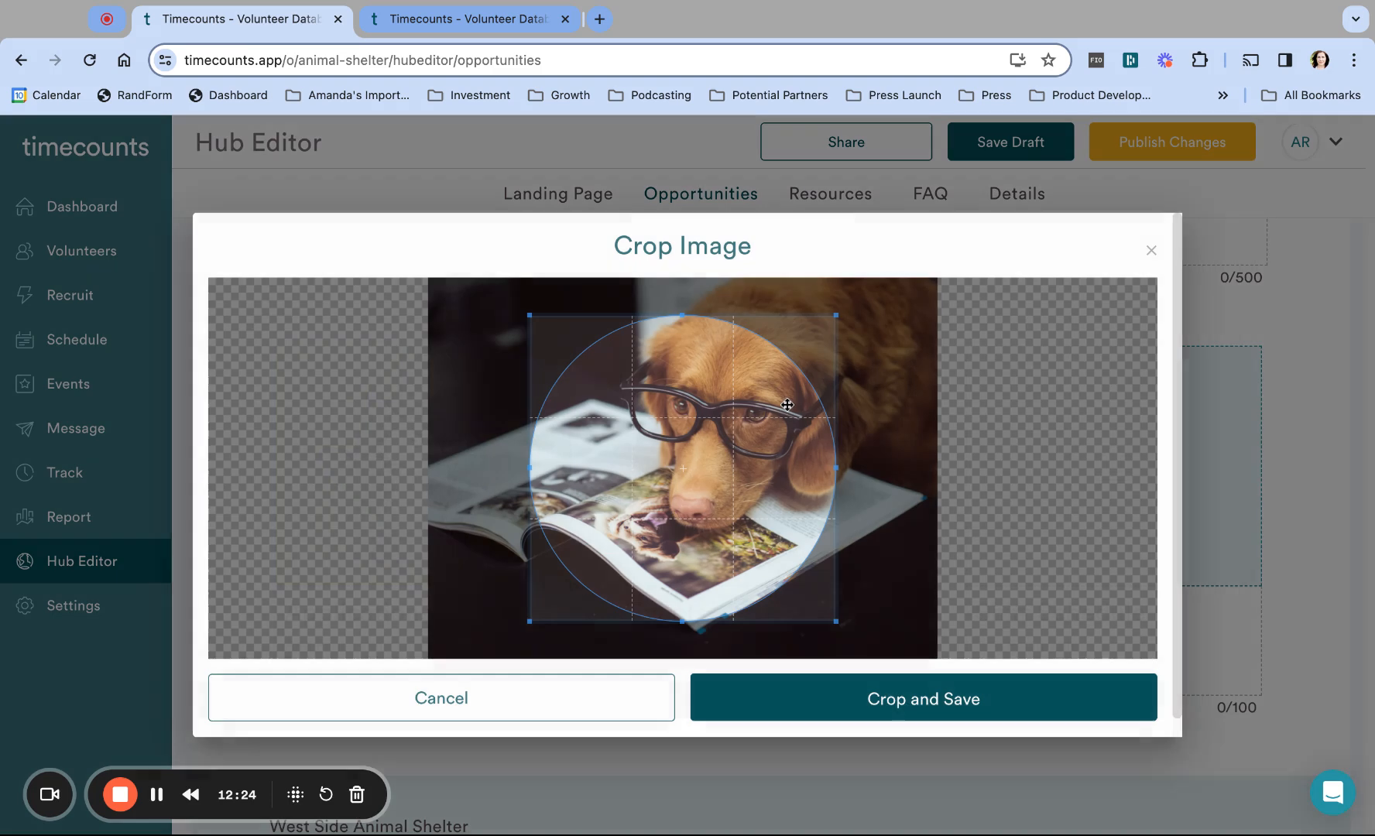
mouse_move(760, 463)
left_mouse_down()
mouse_move(796, 445)
mouse_move(759, 462)
left_mouse_up()
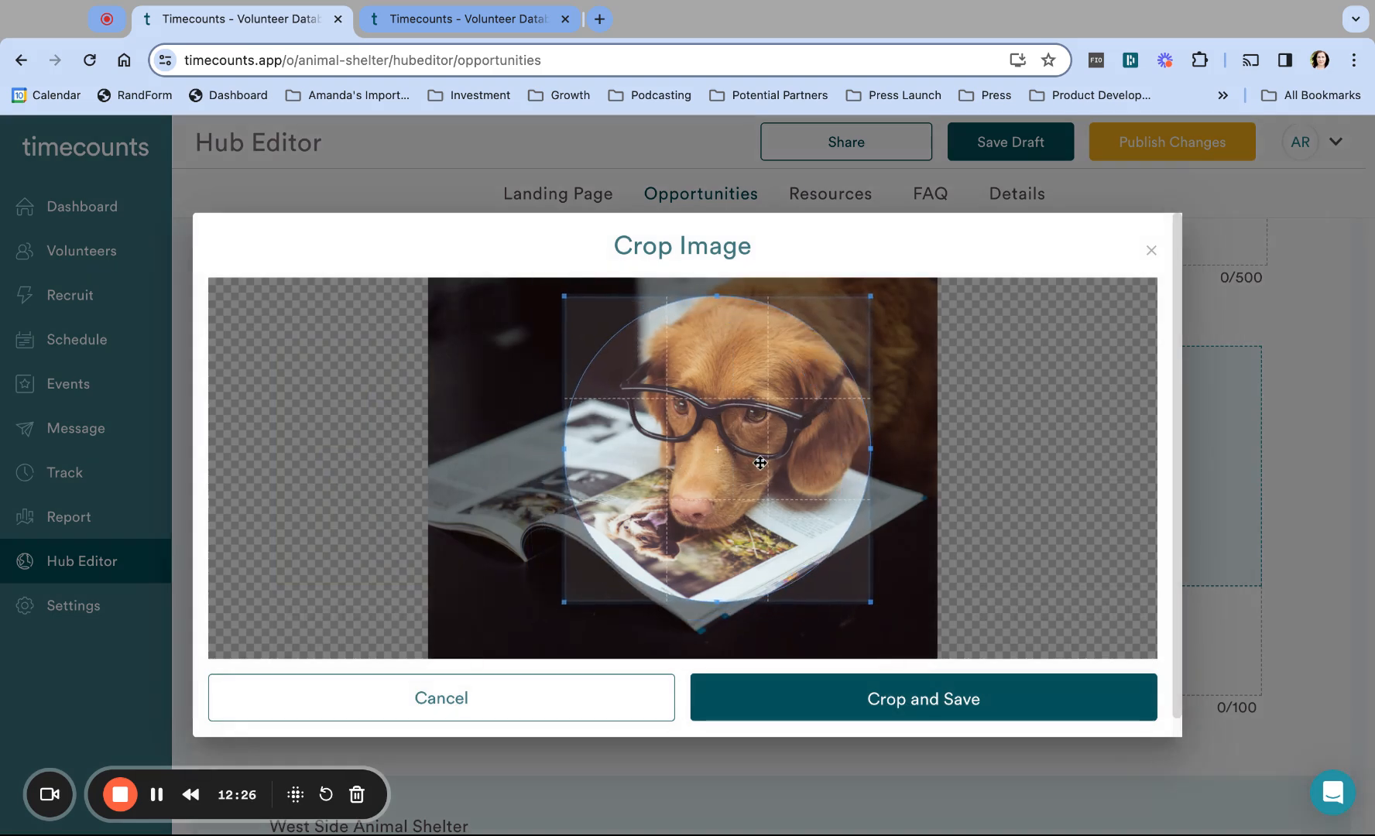
left_click(945, 700)
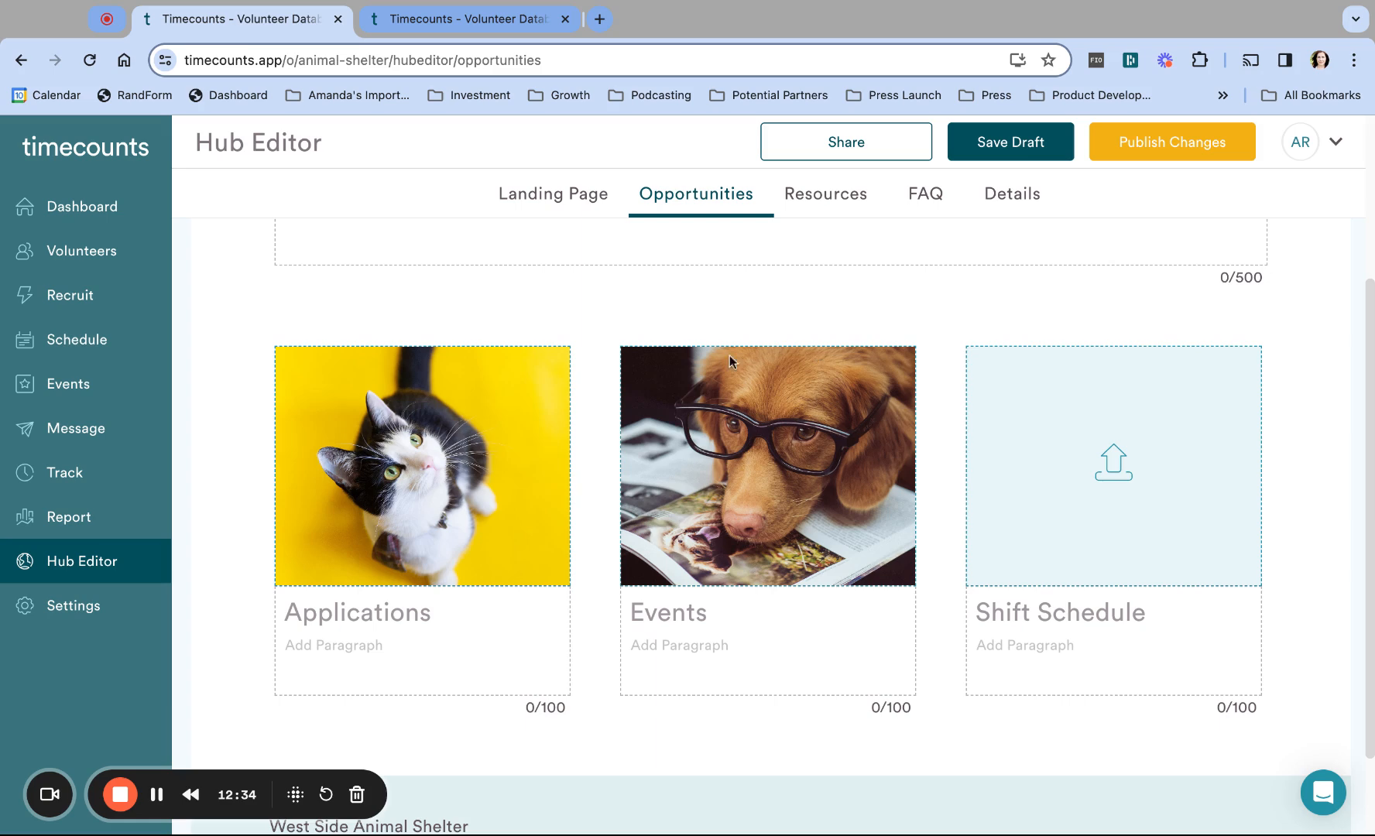
Step: Add the Shift Schedule card's photo of dogs against a pink wall, cropped around the dogs
left_click(1115, 468)
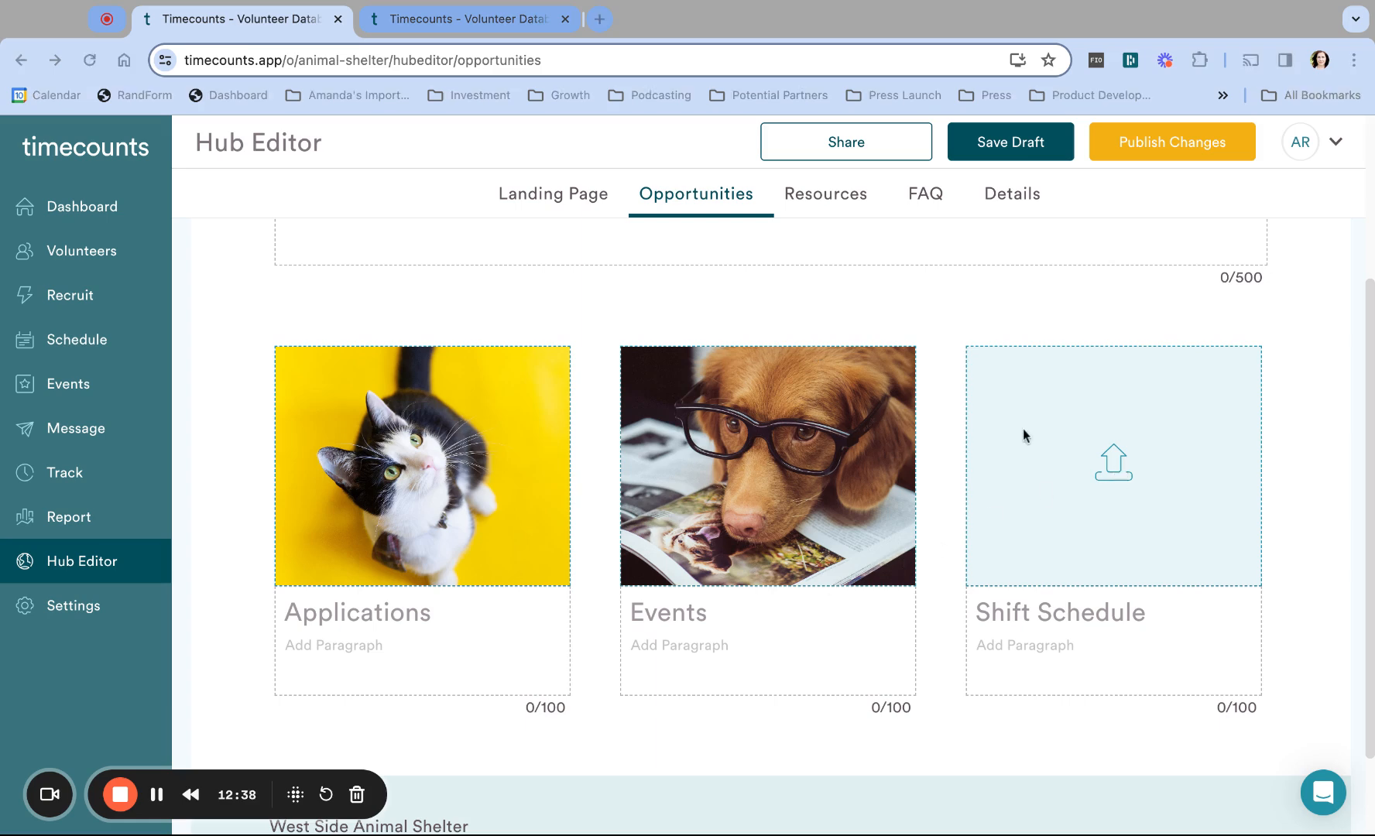
double_click(557, 361)
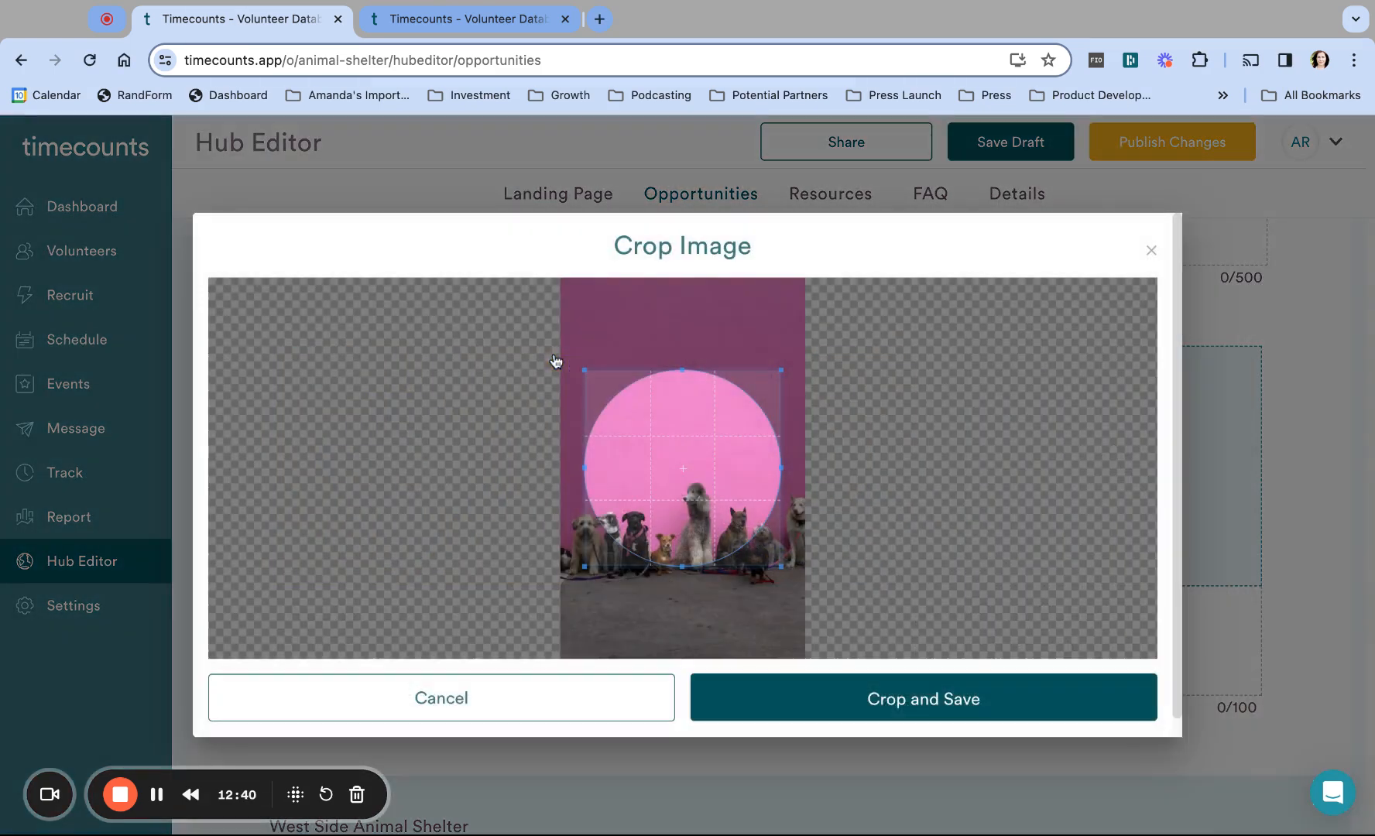
left_click_drag(694, 482, 674, 530)
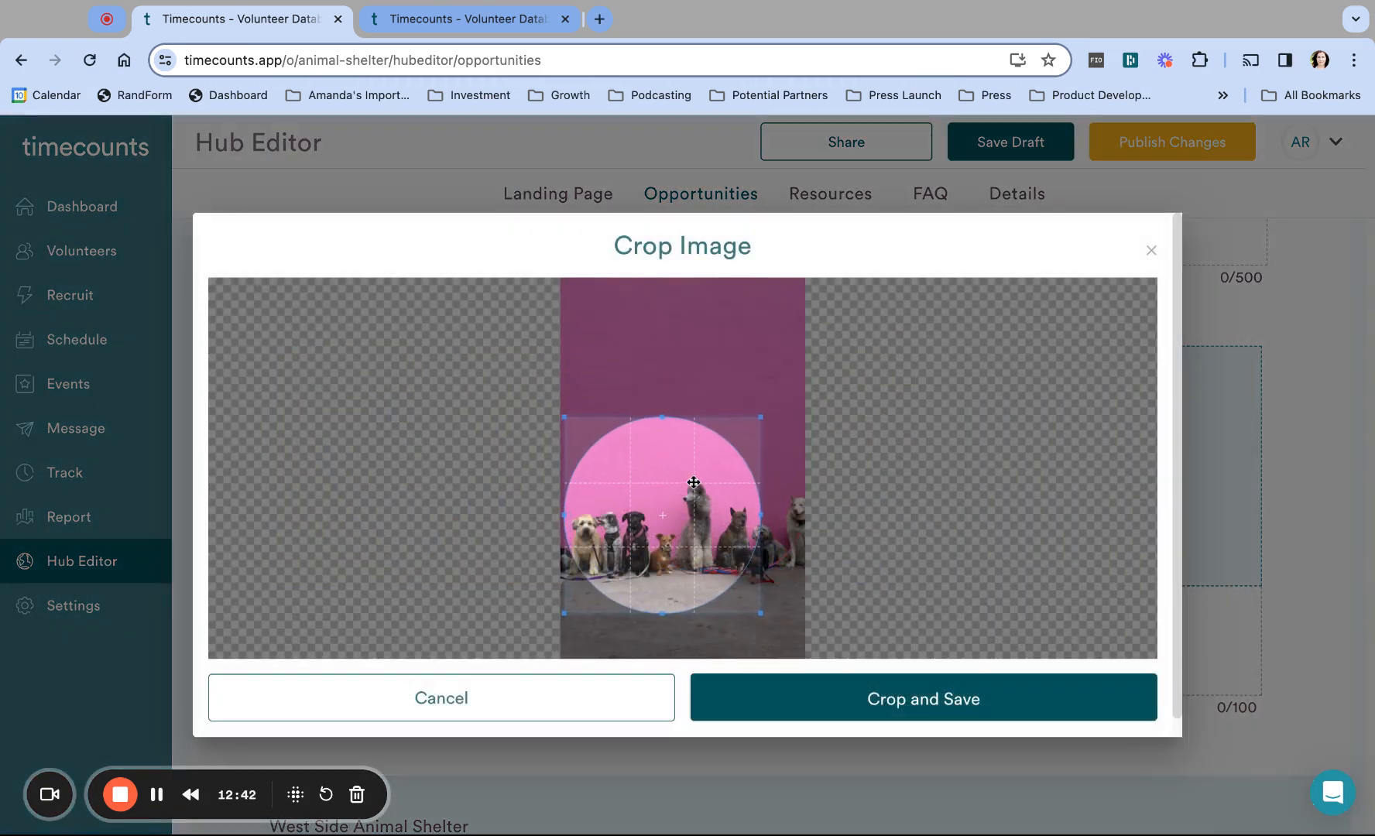
scroll(694, 482, "up", 8)
scroll(693, 482, "down", 5)
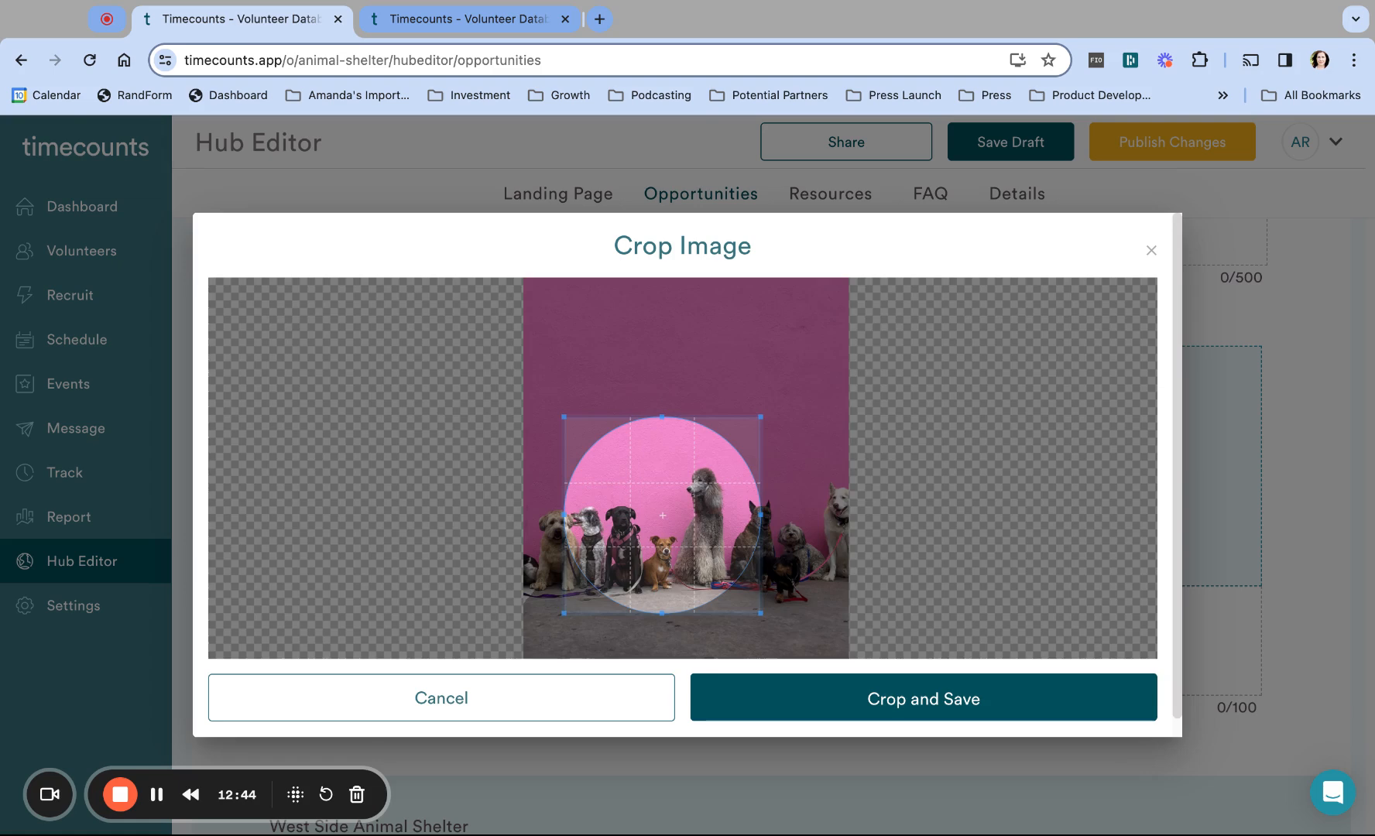
scroll(689, 468, "up", 2)
mouse_move(689, 480)
left_mouse_down()
mouse_move(701, 480)
mouse_move(676, 487)
left_mouse_up()
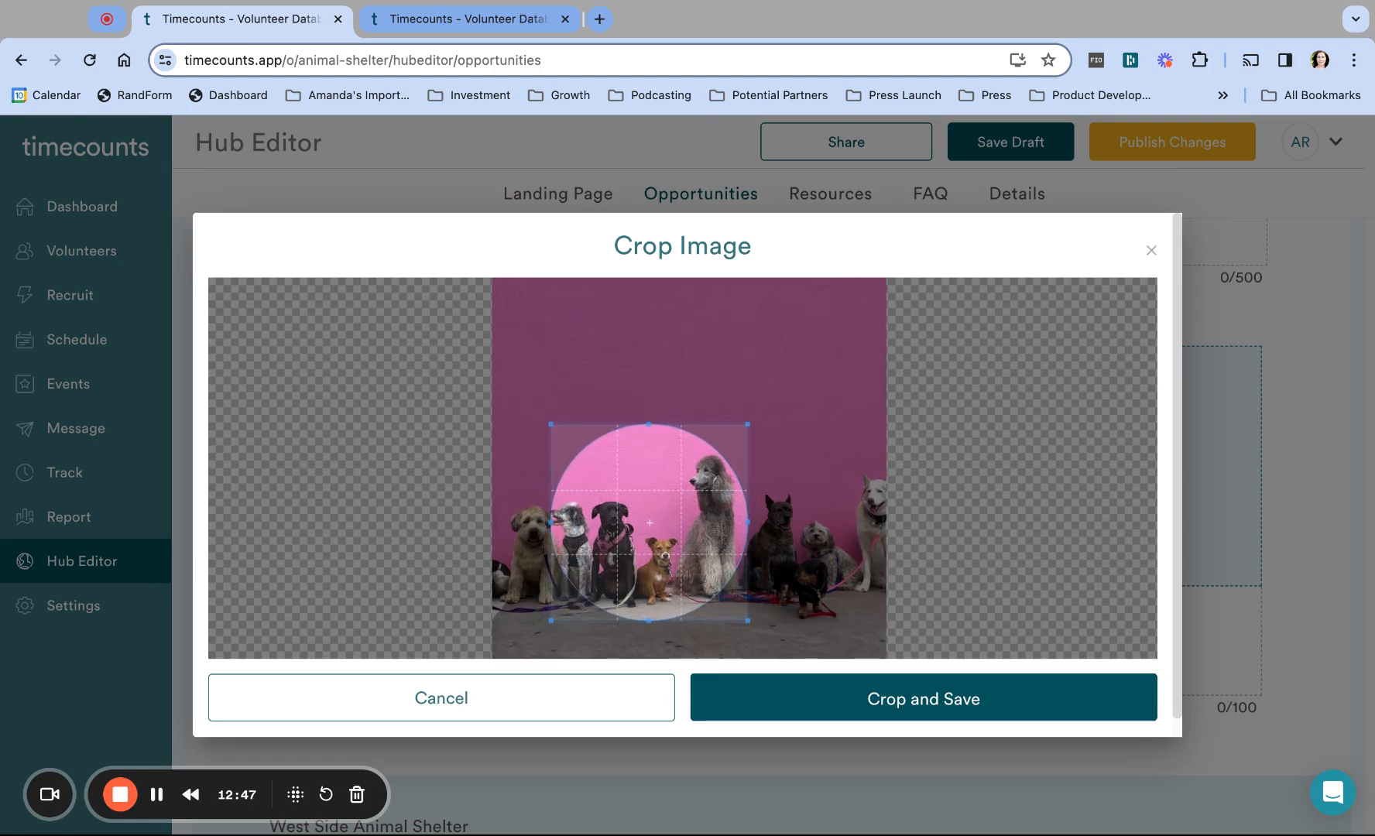
left_click(924, 691)
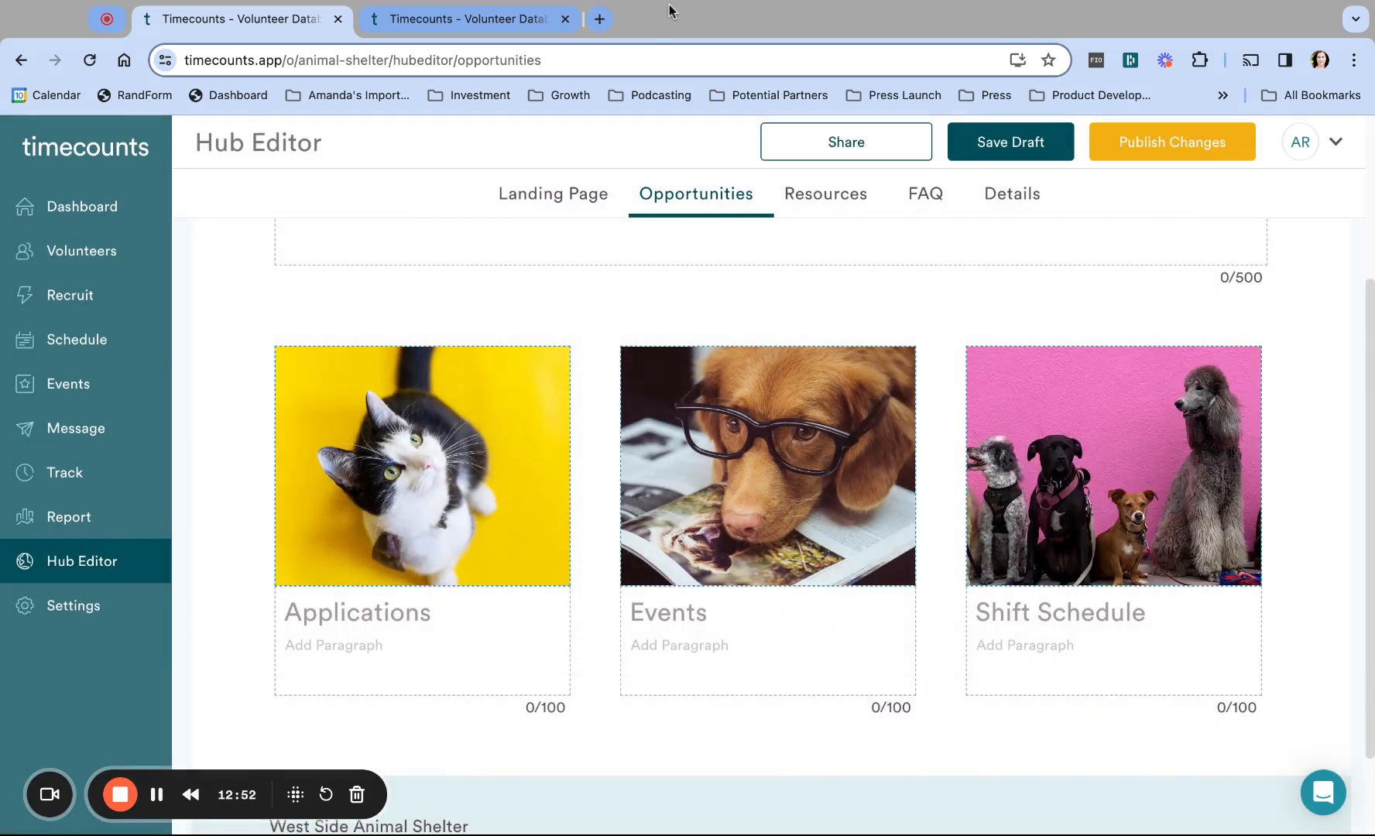
Step: Publish the hub changes and reload the public Opportunities page to check the photo cards
left_click(1185, 146)
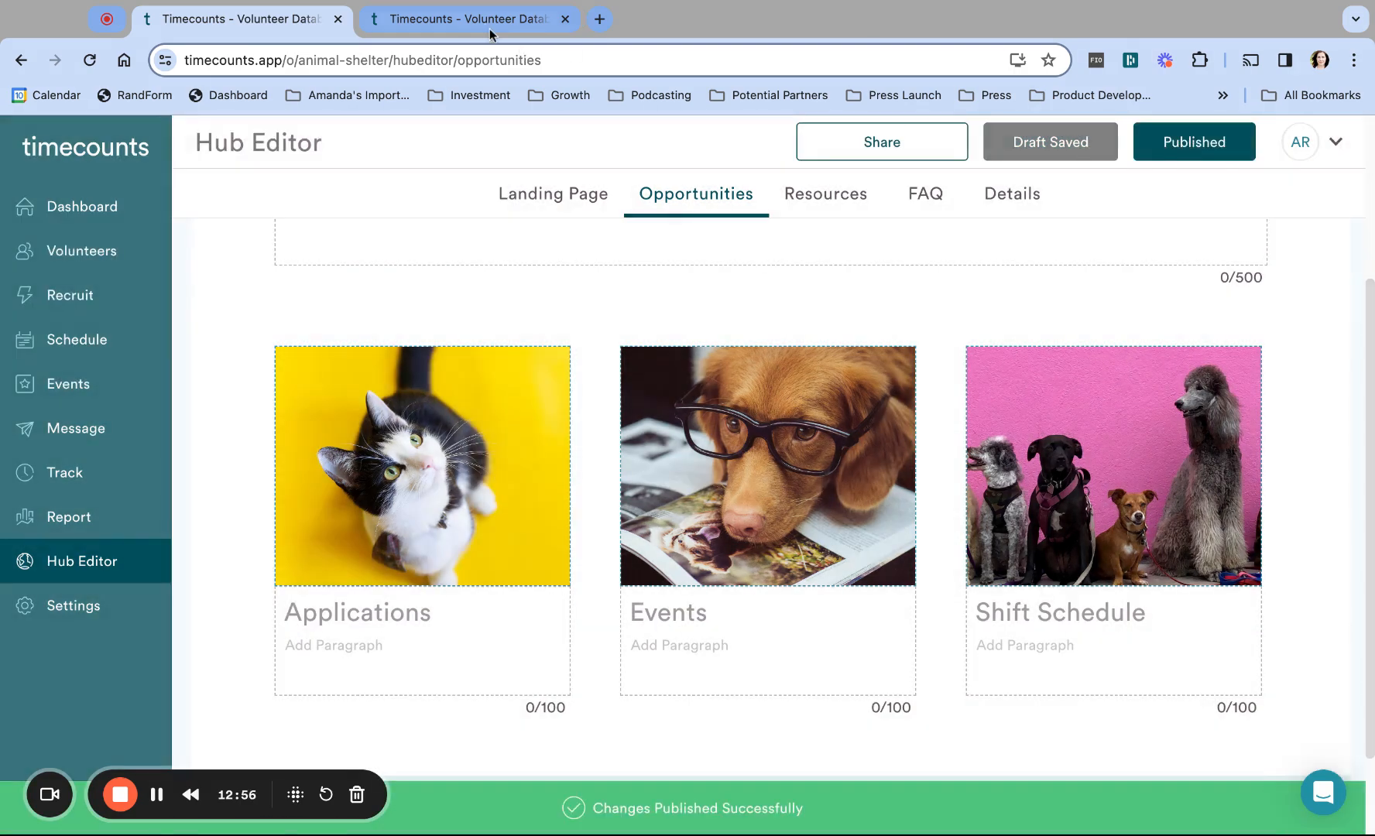
left_click(486, 28)
left_click(484, 54)
key("Return")
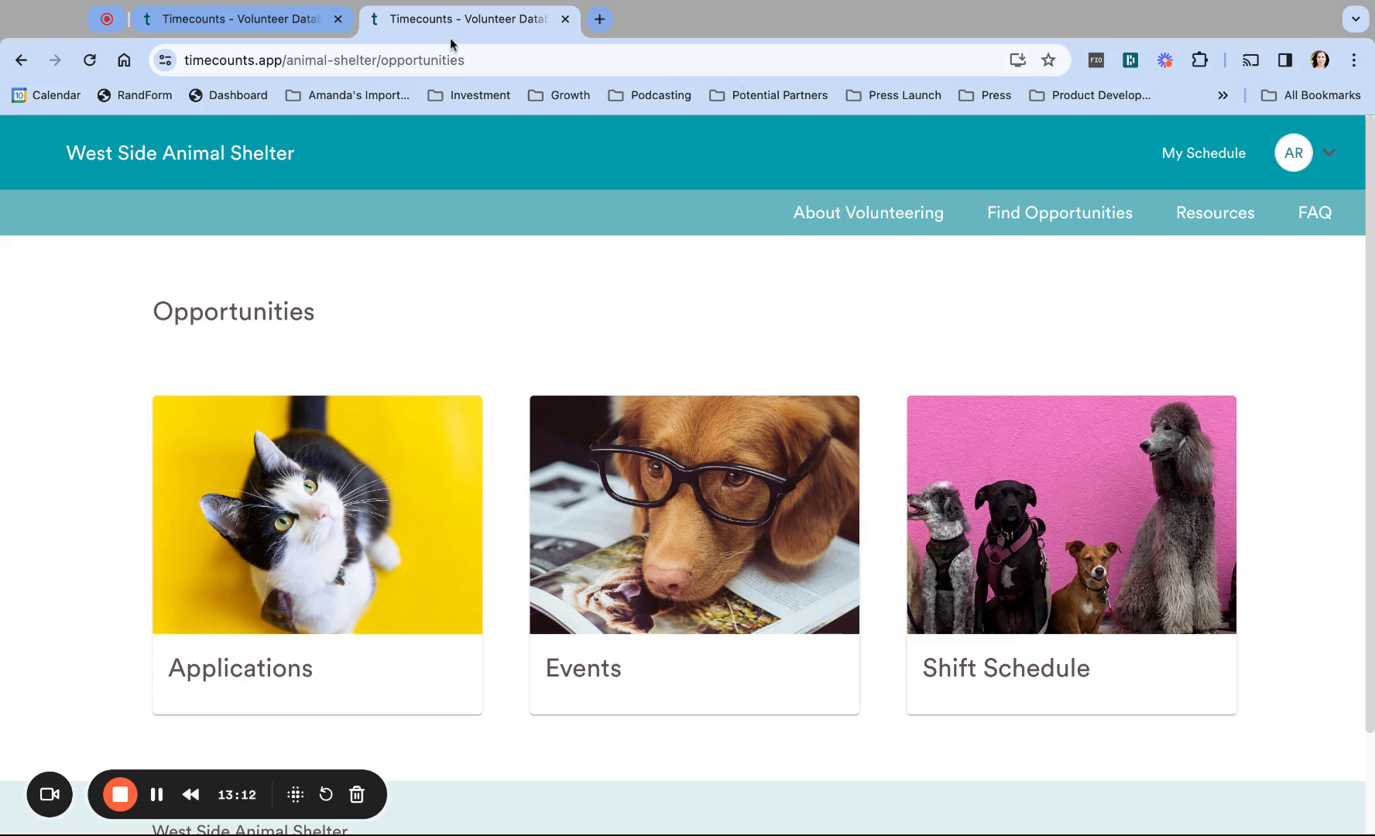
left_click(294, 20)
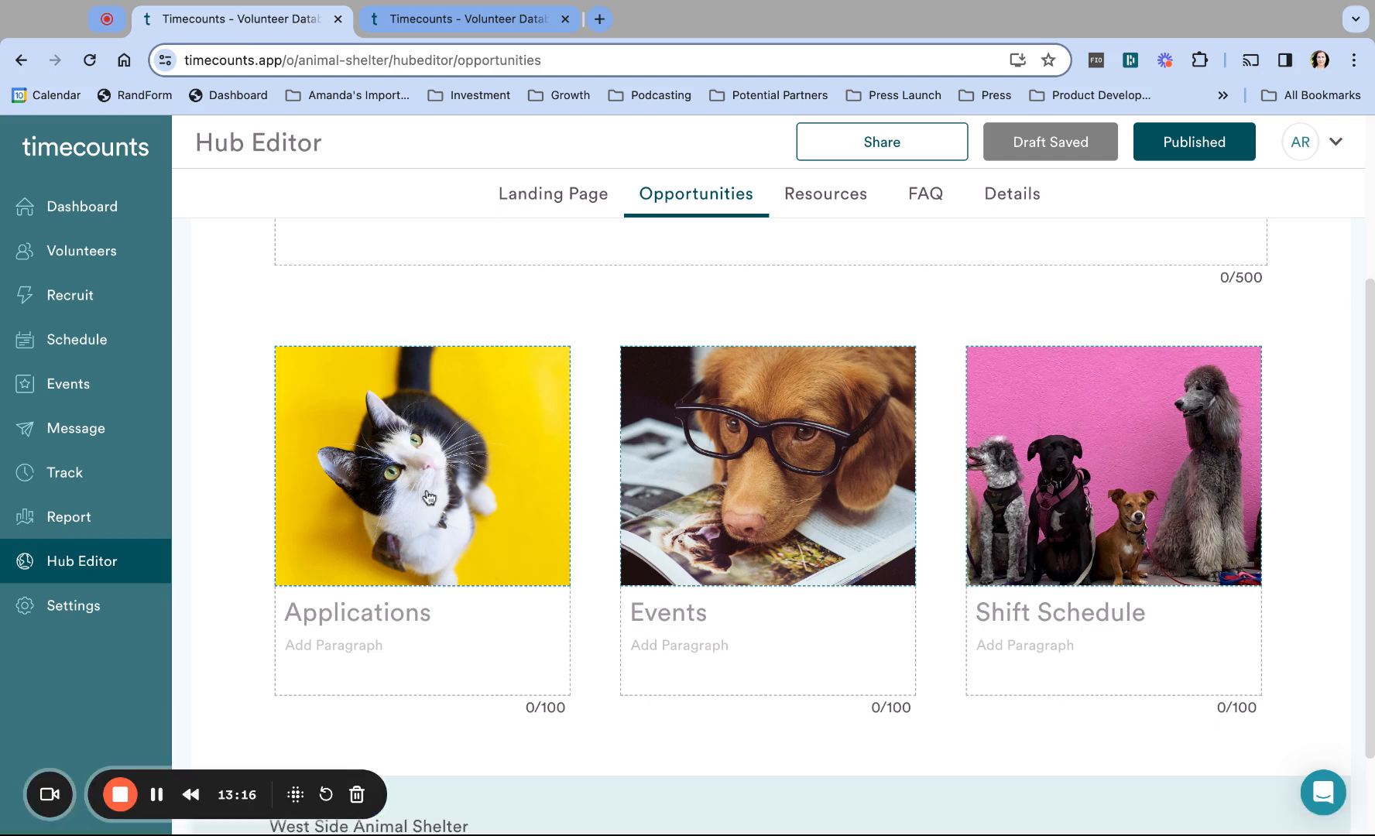
Step: Back in the Hub Editor, look over the Opportunities heading and the three photo cards
left_click(542, 82)
scroll(773, 645, "down", 2)
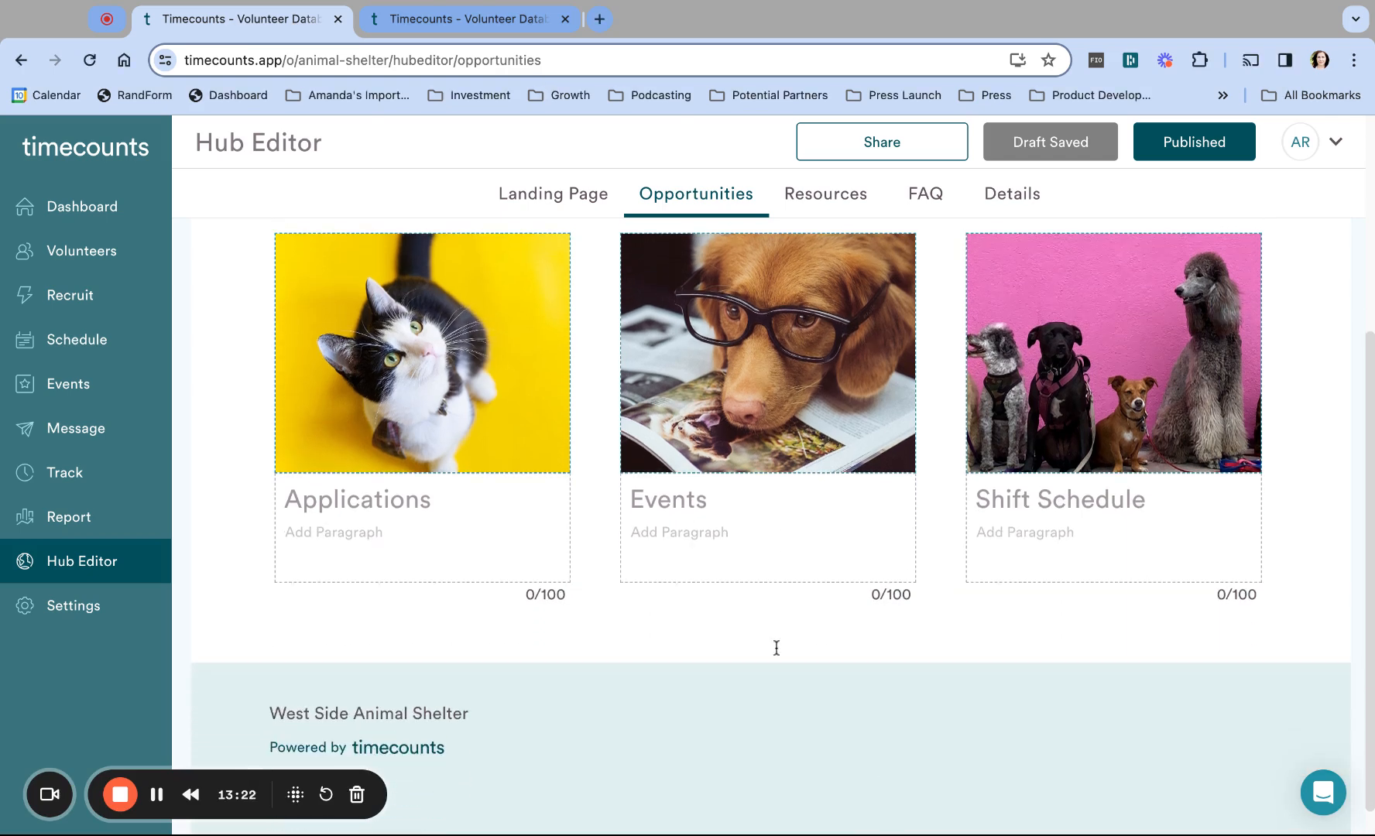
left_click(457, 490)
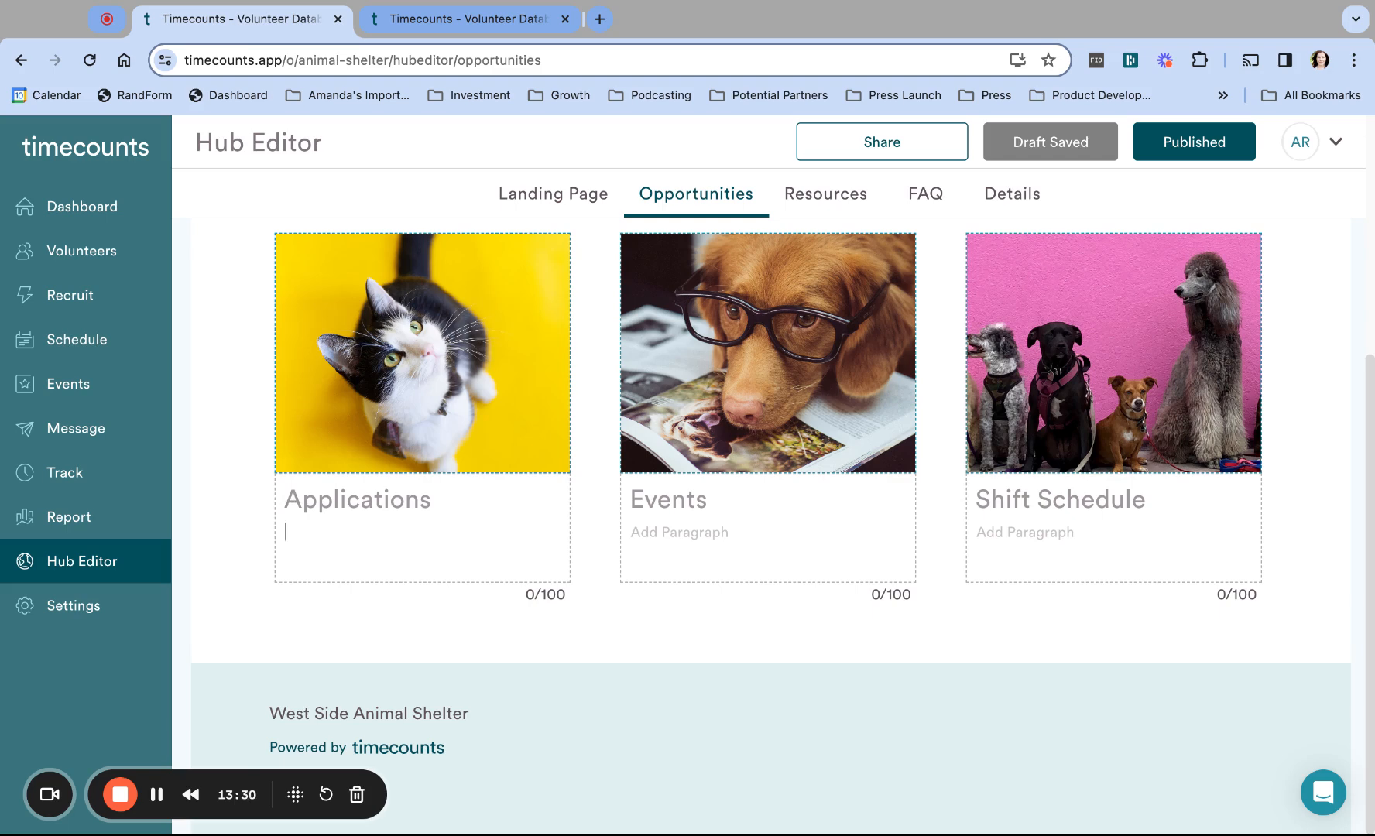
scroll(295, 360, "up", 5)
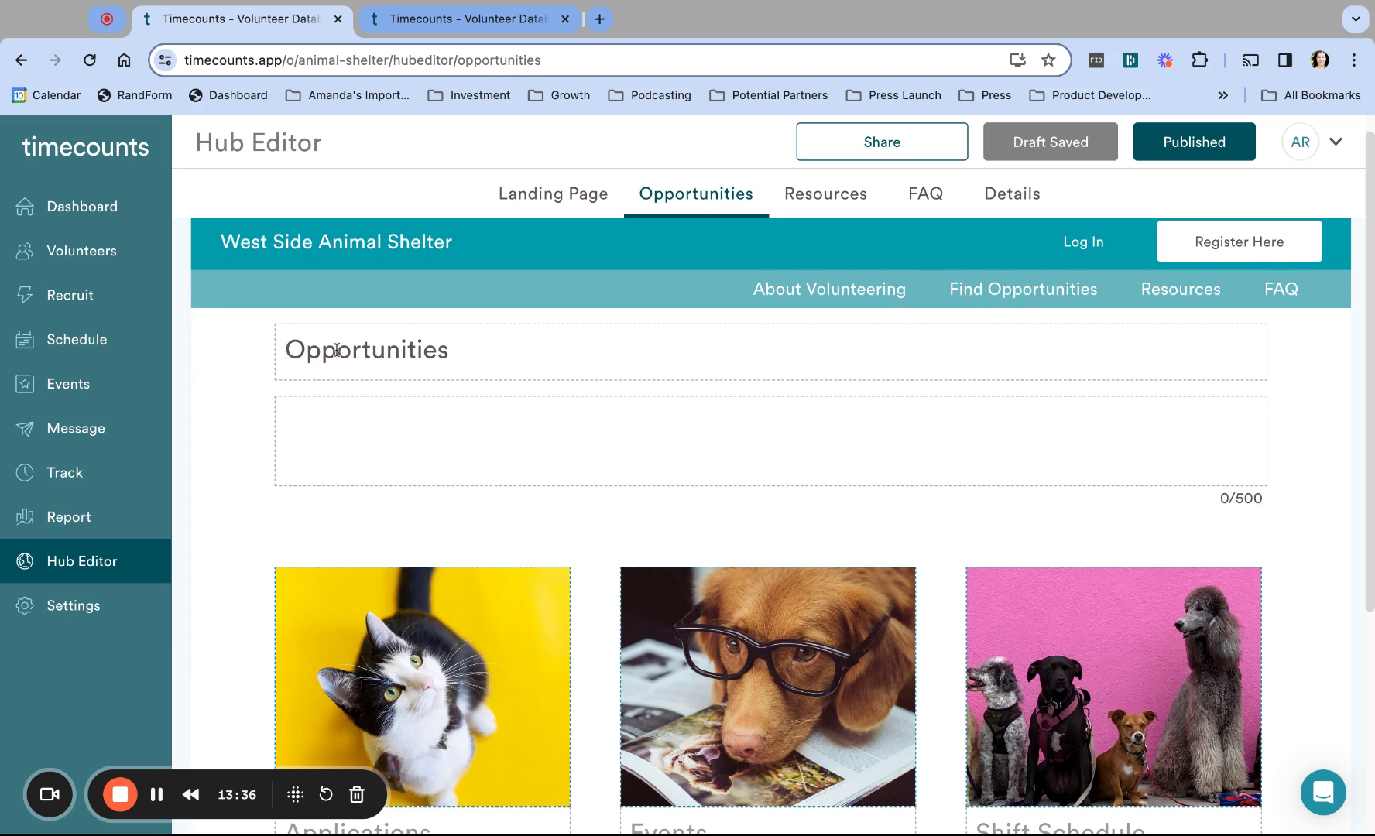
Step: Prefix the heading with 'Find all the available' and lowercase the 'O' in 'Opportunities'
left_click(286, 349)
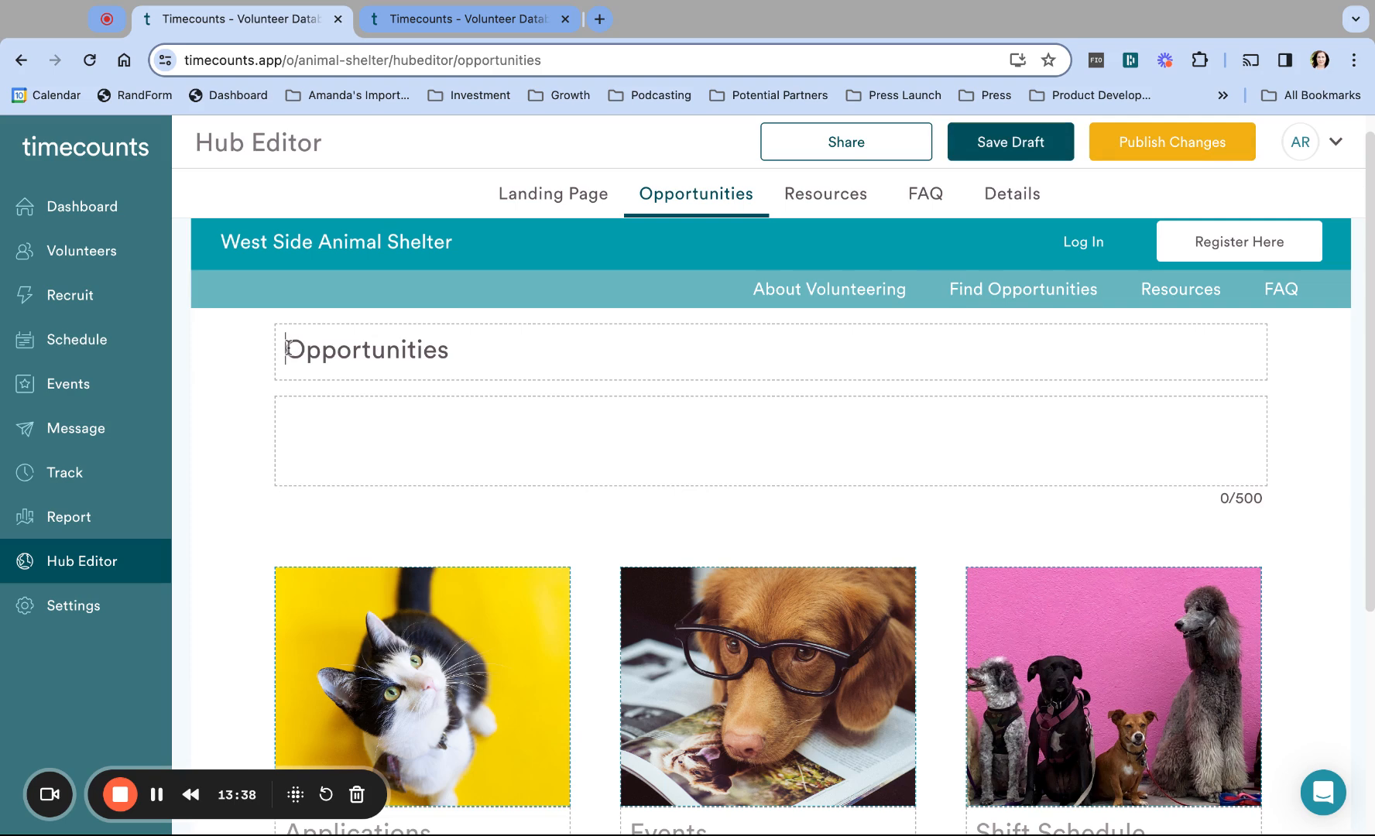
type("Find all the available")
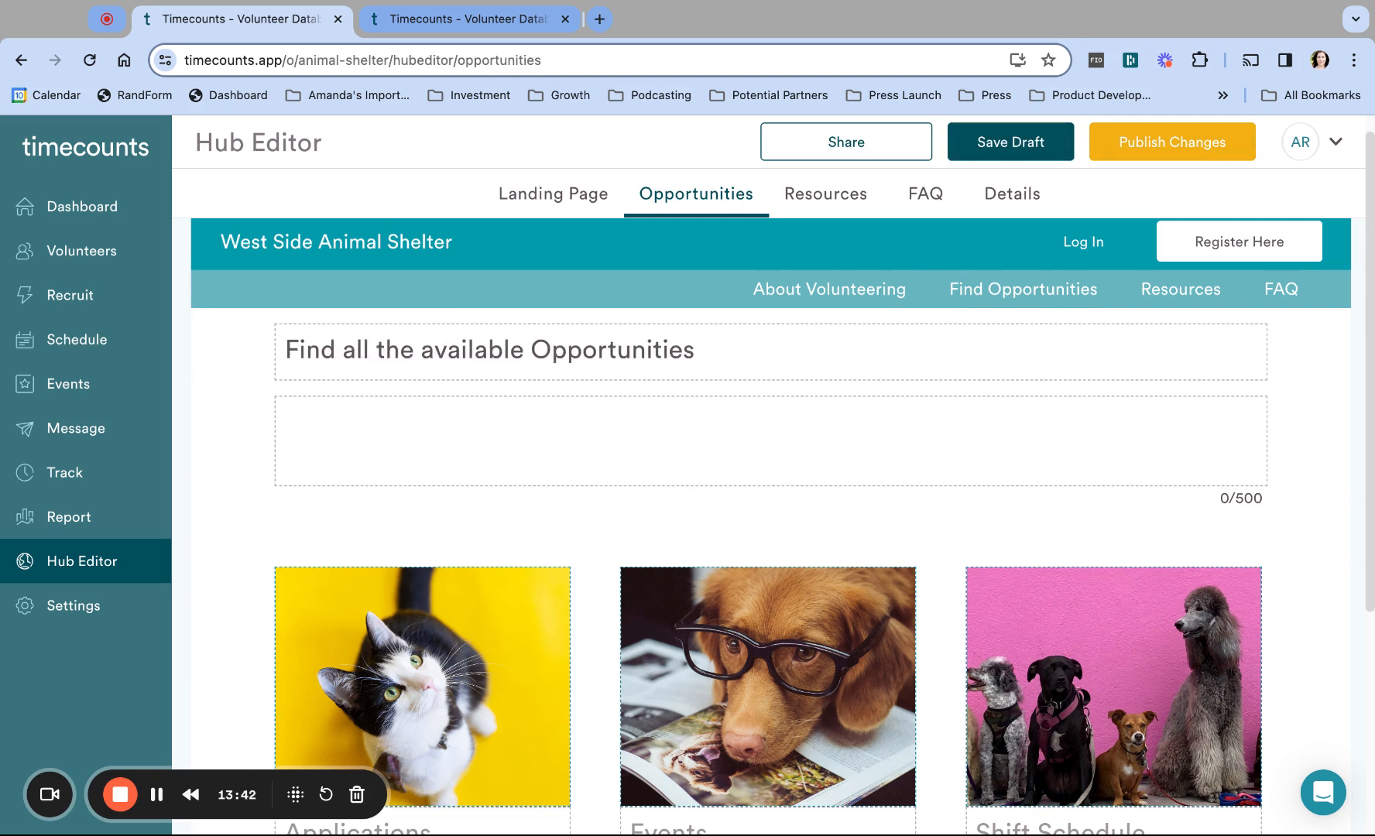
key("Right")
key("BackSpace")
type("o")
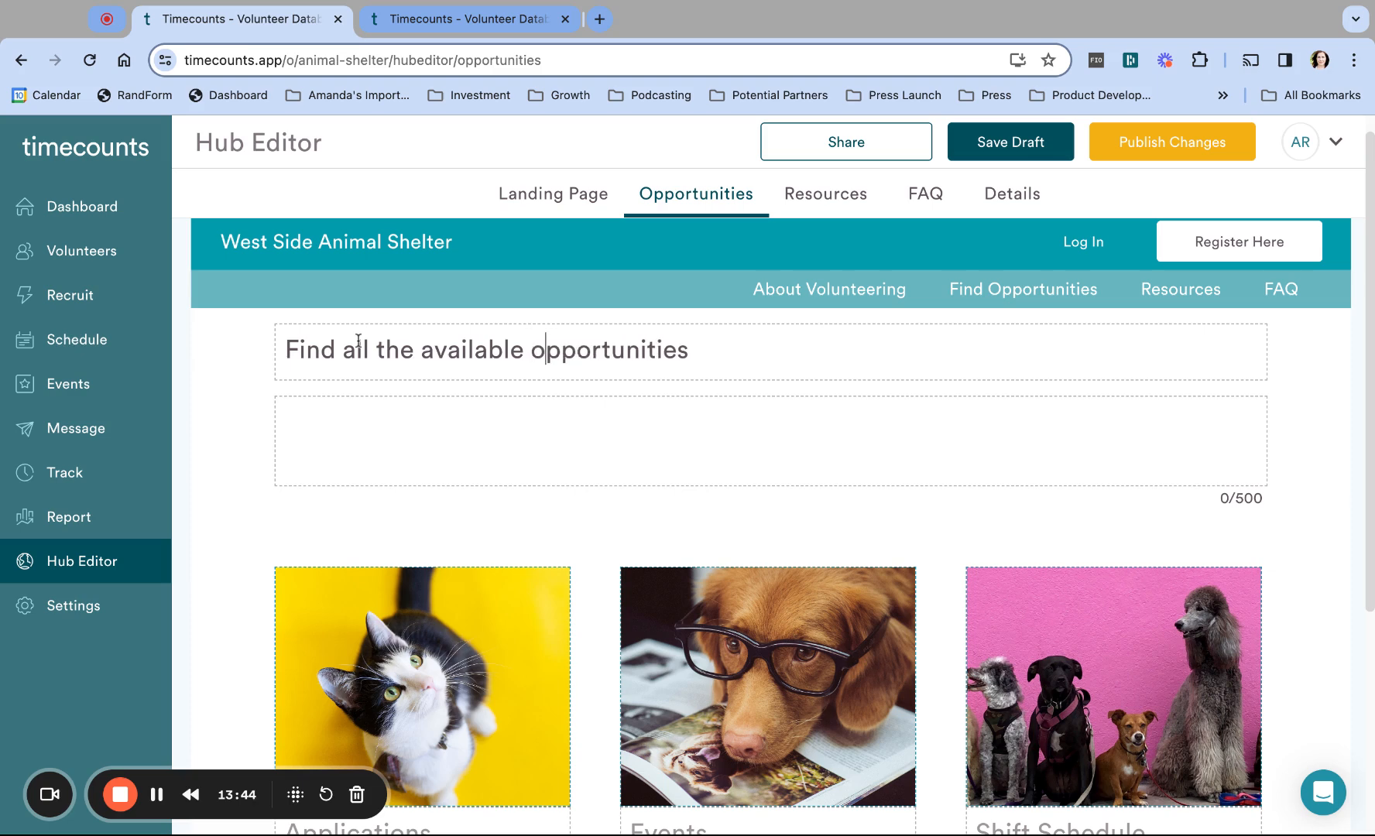
left_click(334, 424)
scroll(562, 614, "down", 4)
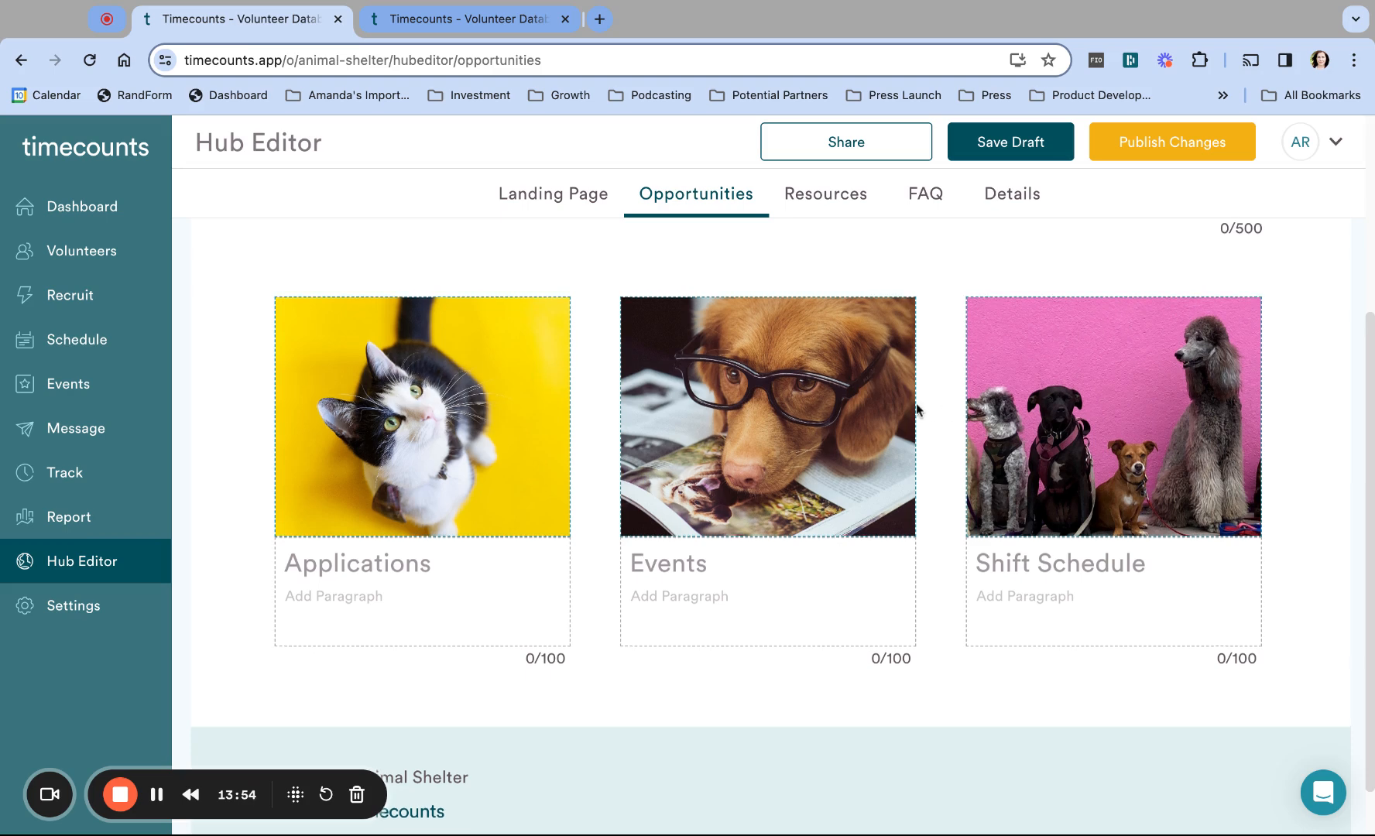
scroll(921, 406, "up", 4)
scroll(758, 446, "down", 4)
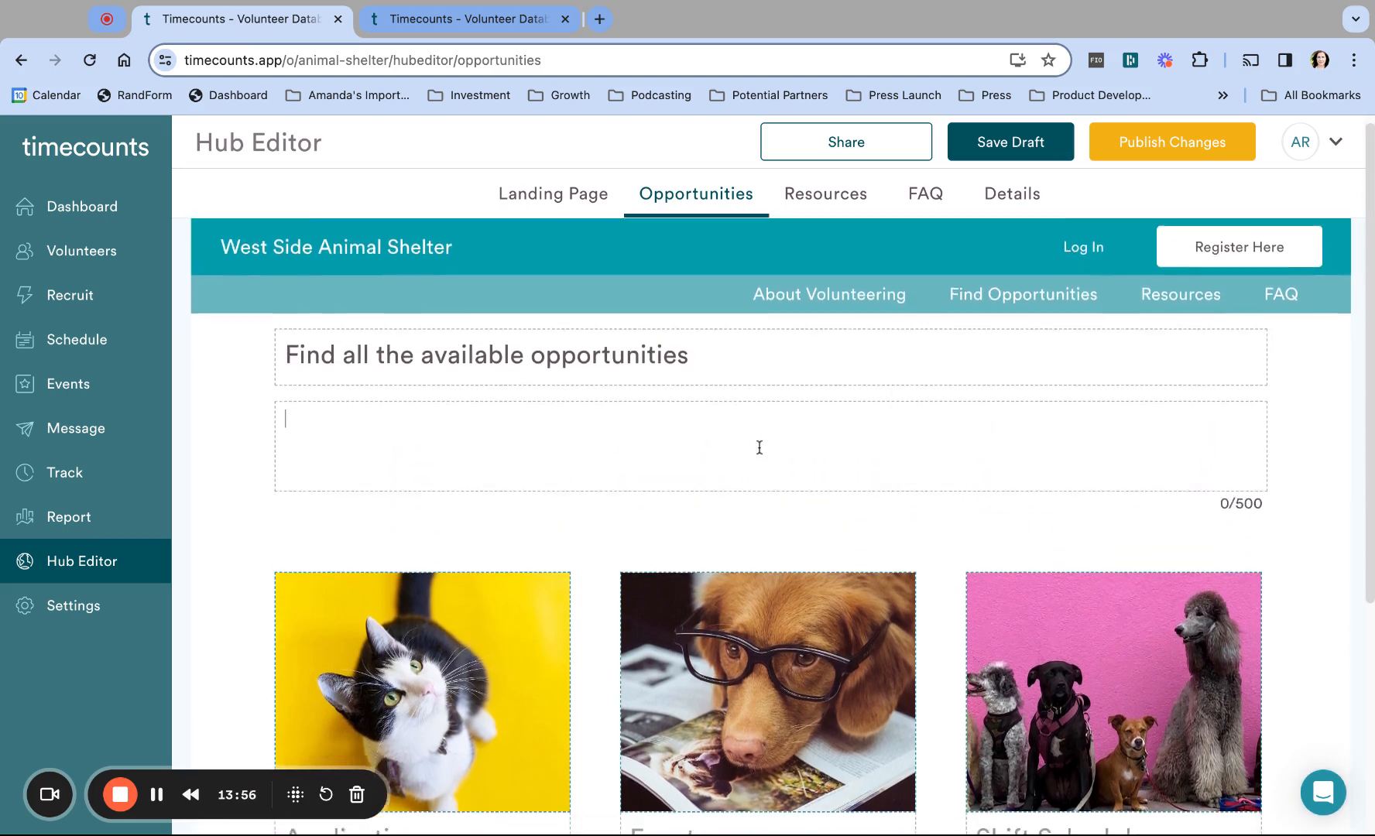
Step: Describe Applications as 'Find specific roles and projects that are open to you.' and Events as adoption events needing volunteers
left_click(364, 587)
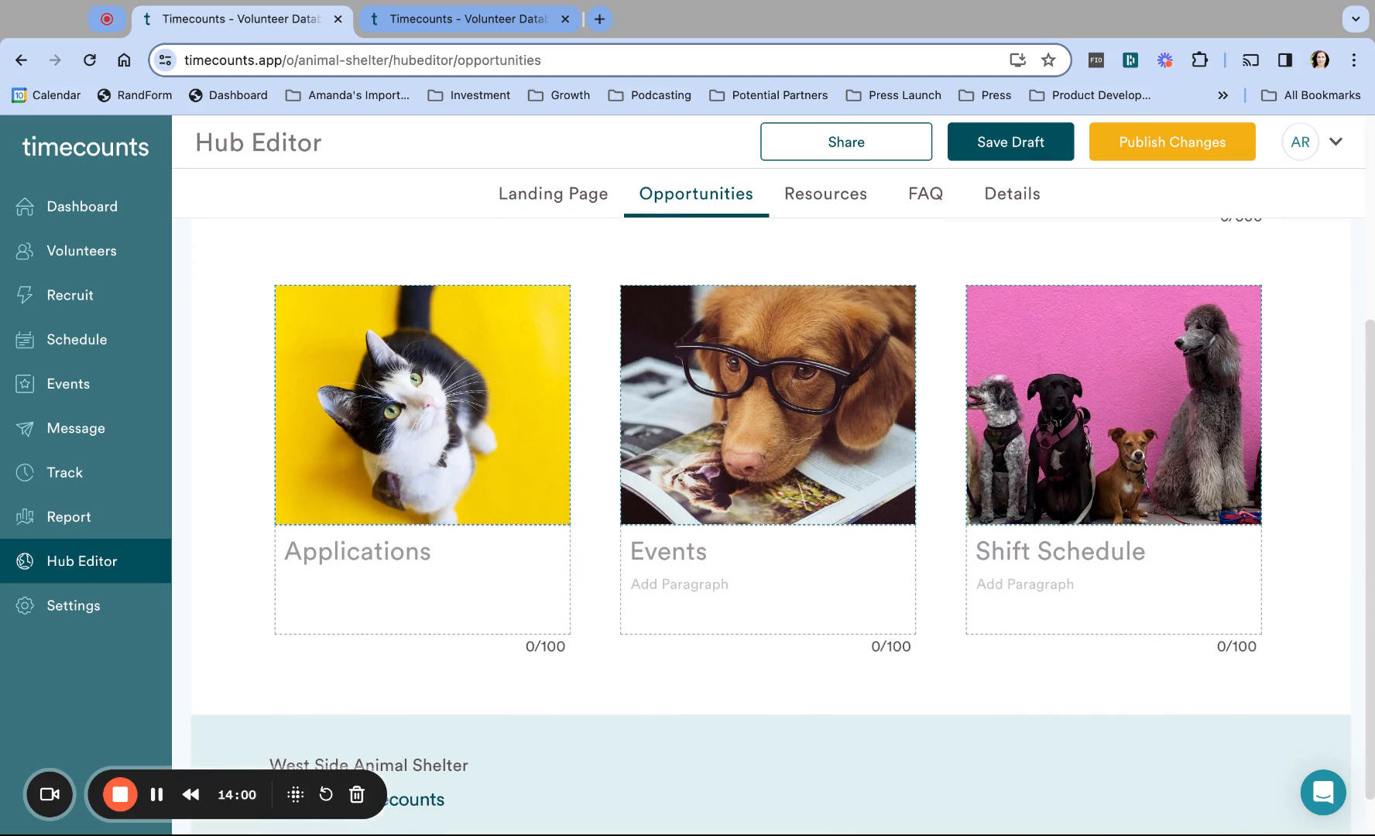
type("Find specific roles ")
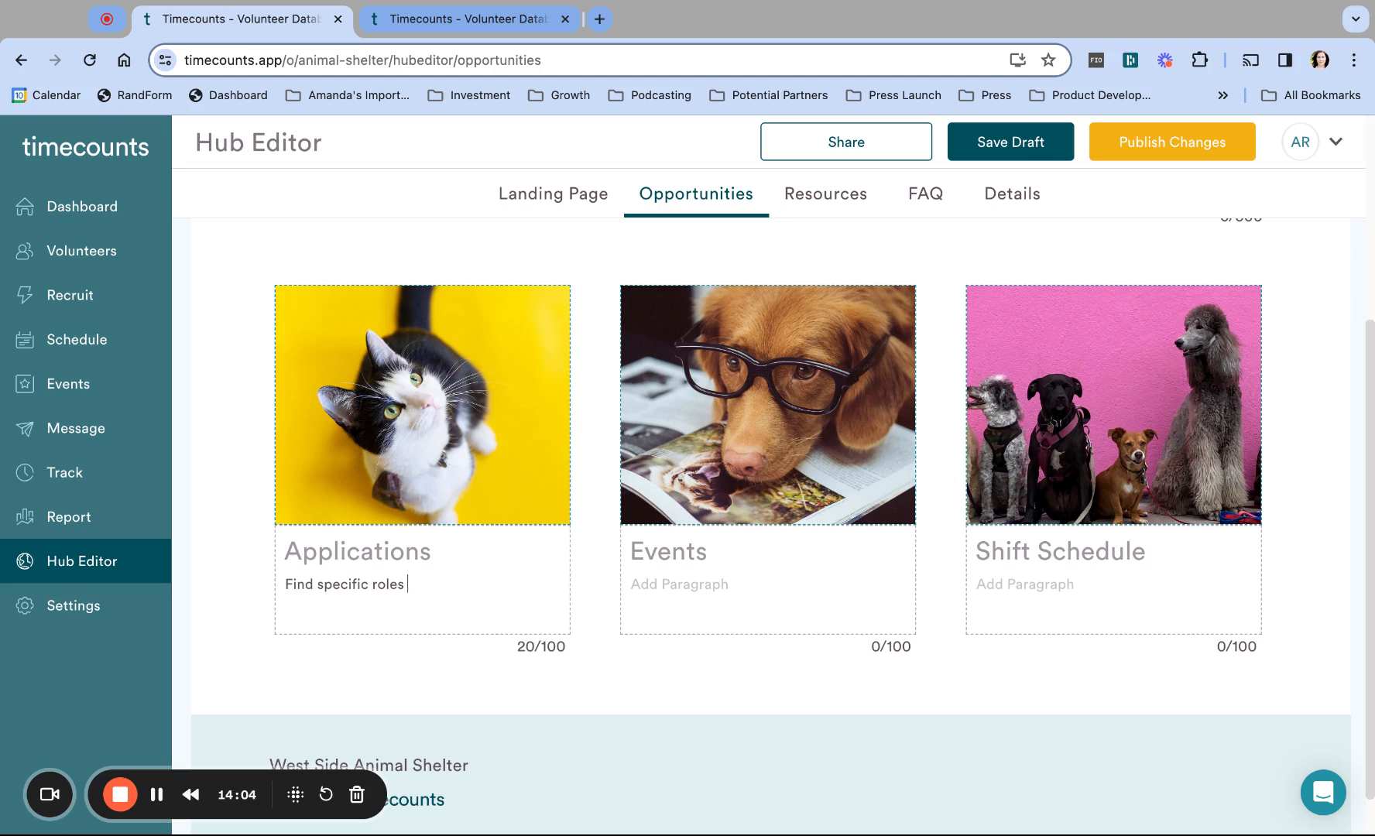
type("and projects that a")
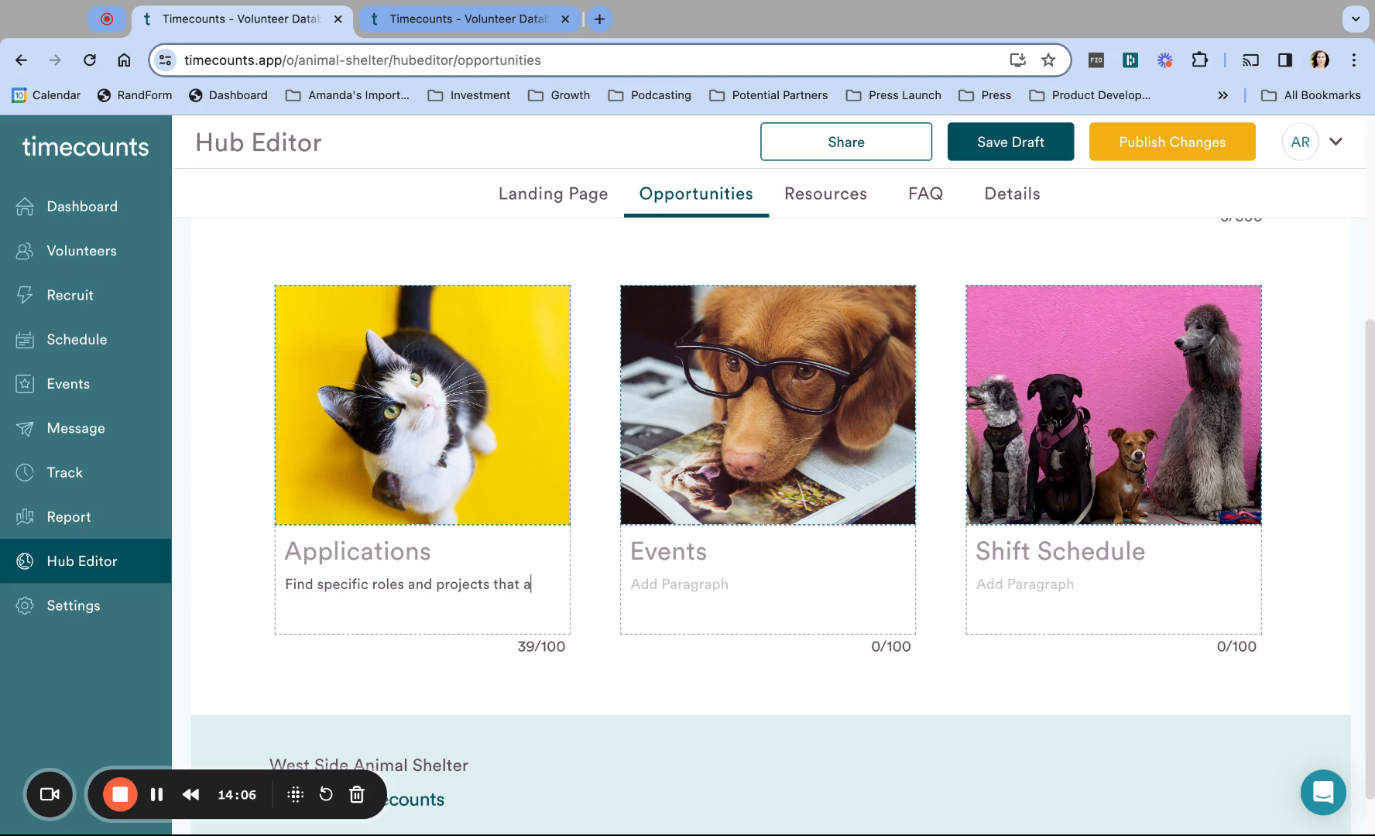
type("re open to you.")
left_click(675, 585)
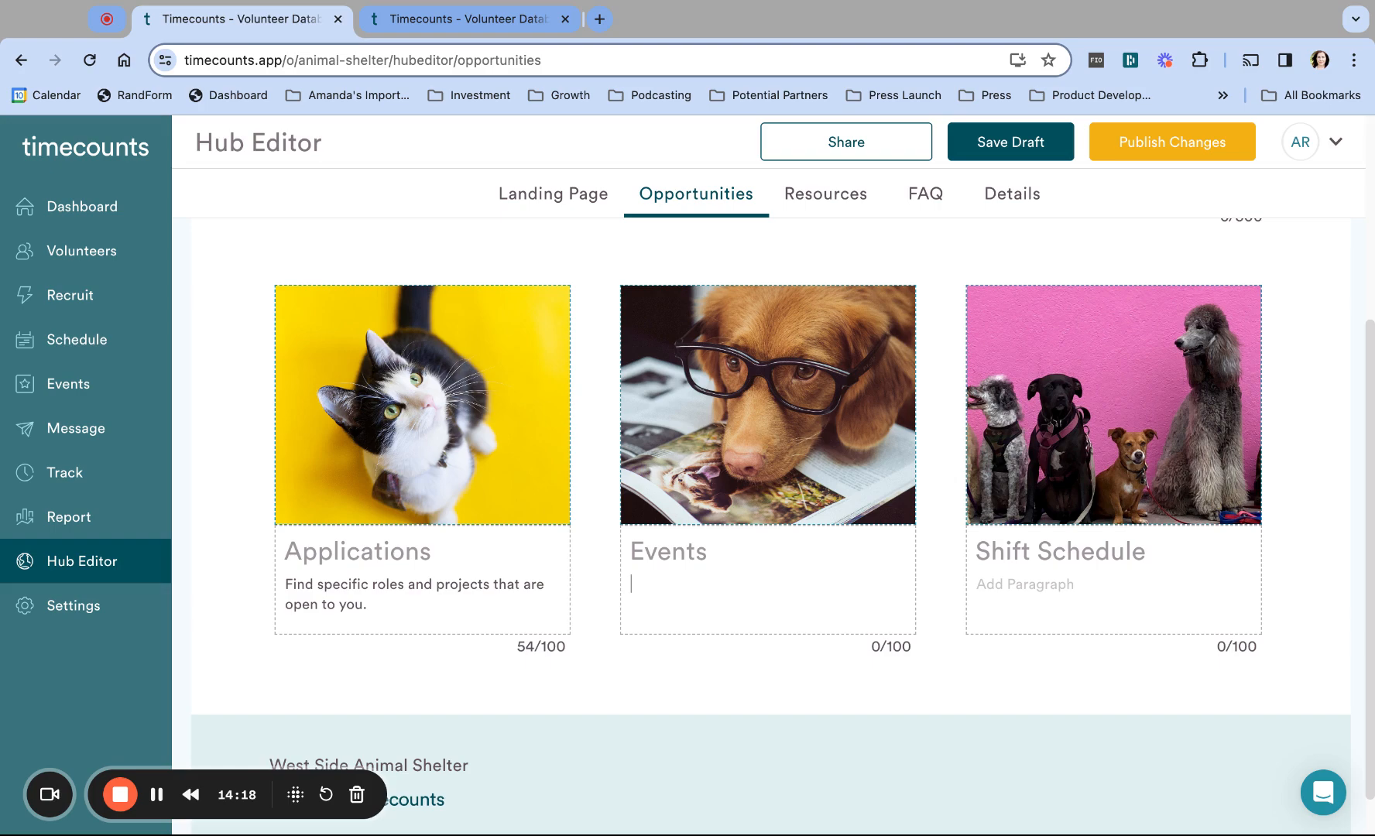
type("E")
key("BackSpace")
scroll(770, 526, "up", 4)
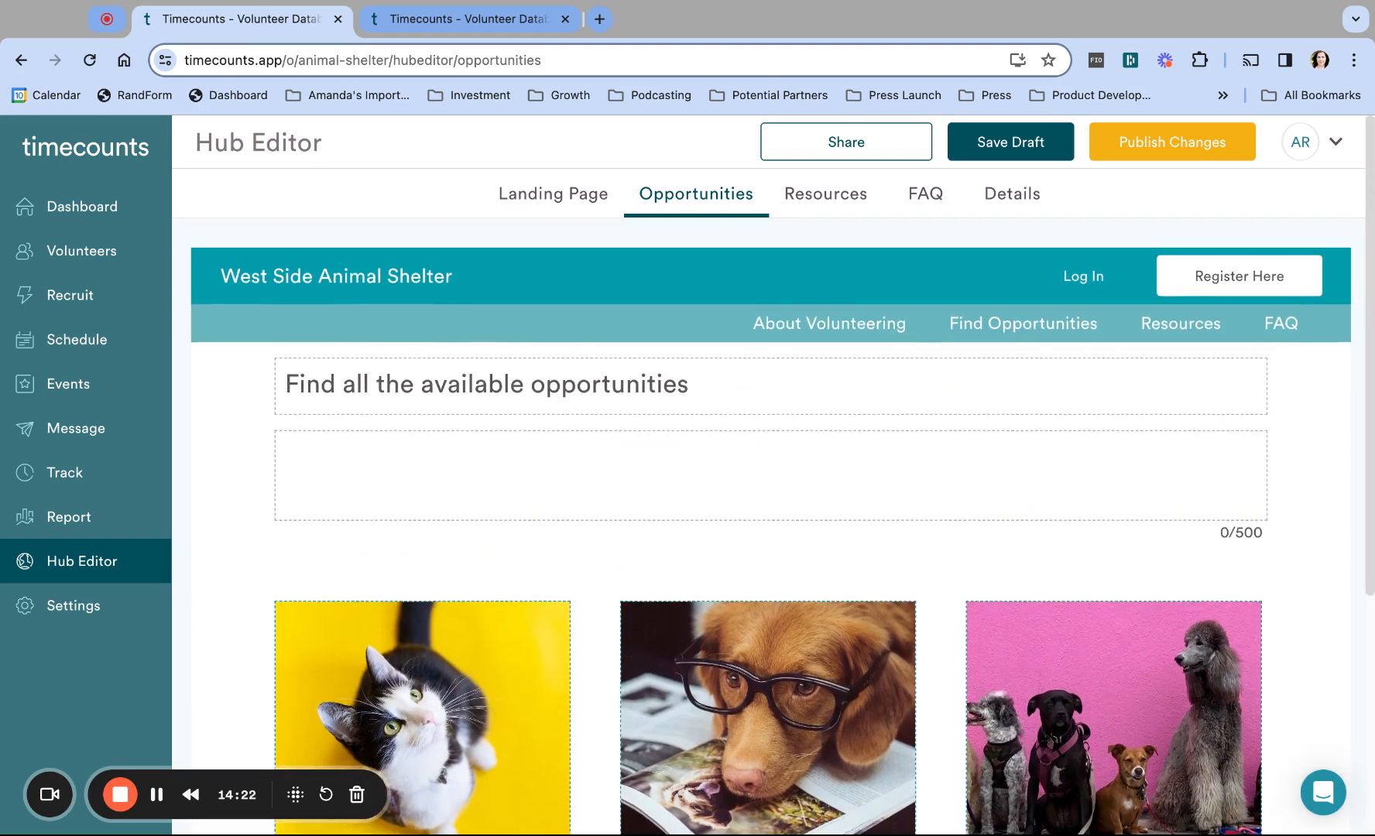
scroll(770, 526, "down", 2)
scroll(770, 527, "down", 3)
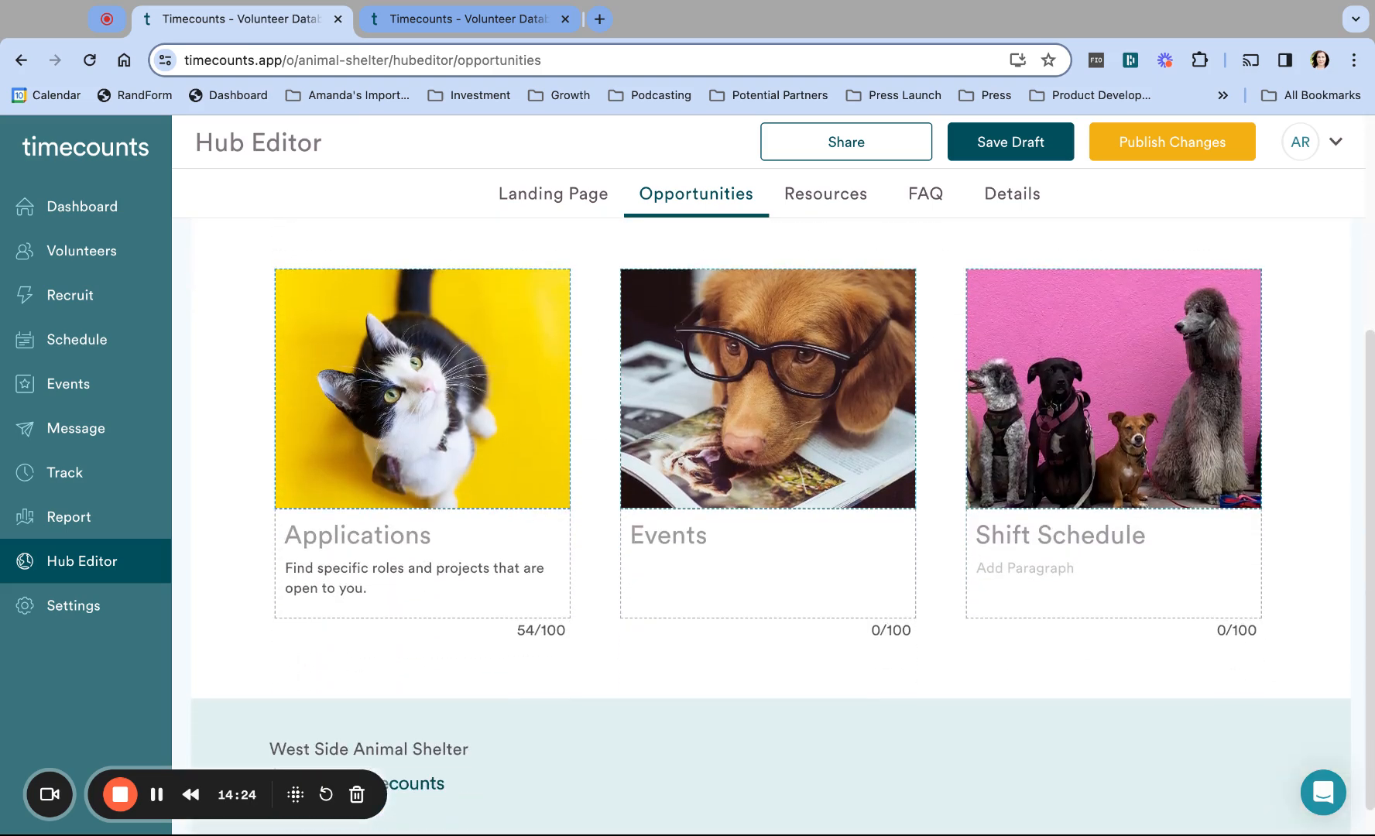
type("Adoption events")
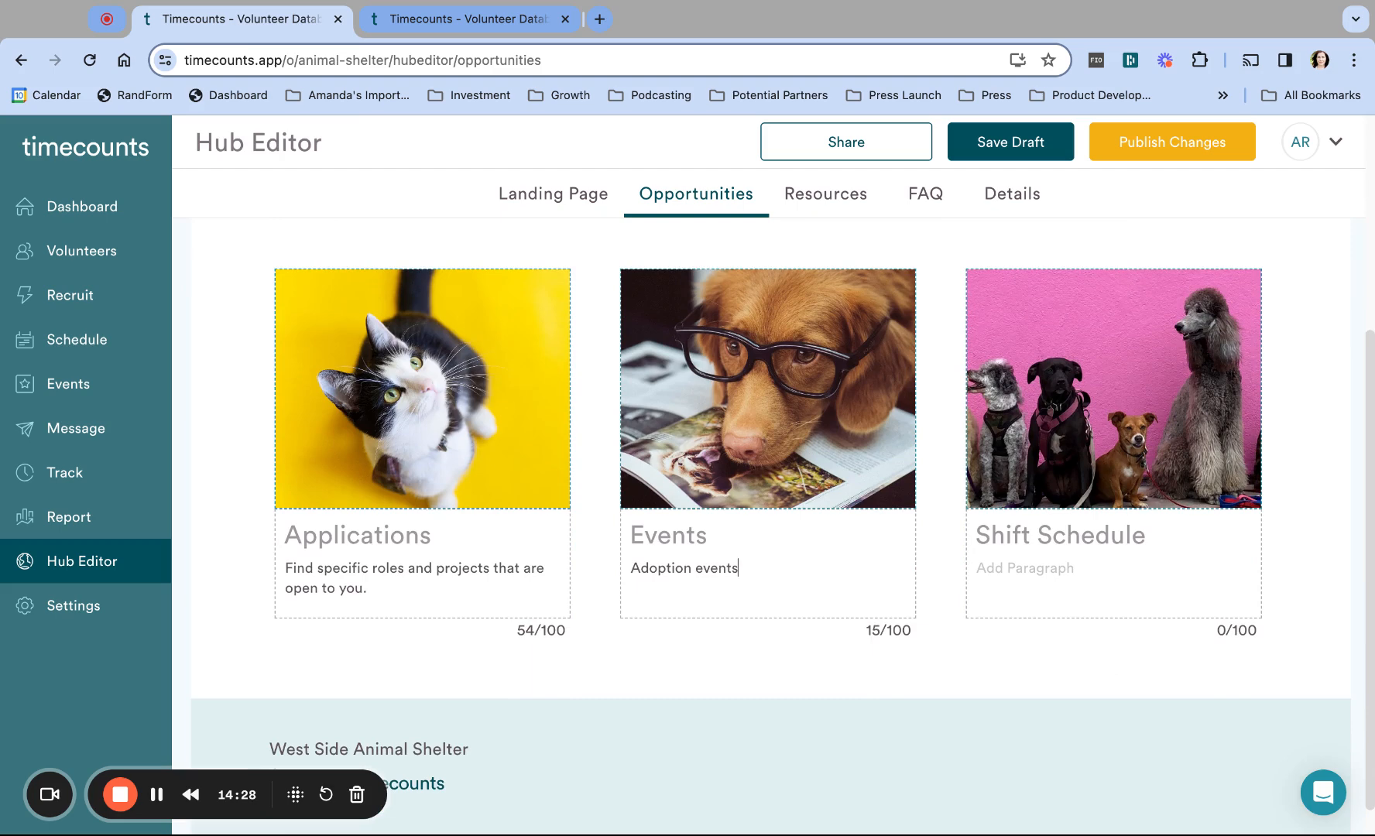
type(" on weekends that could su")
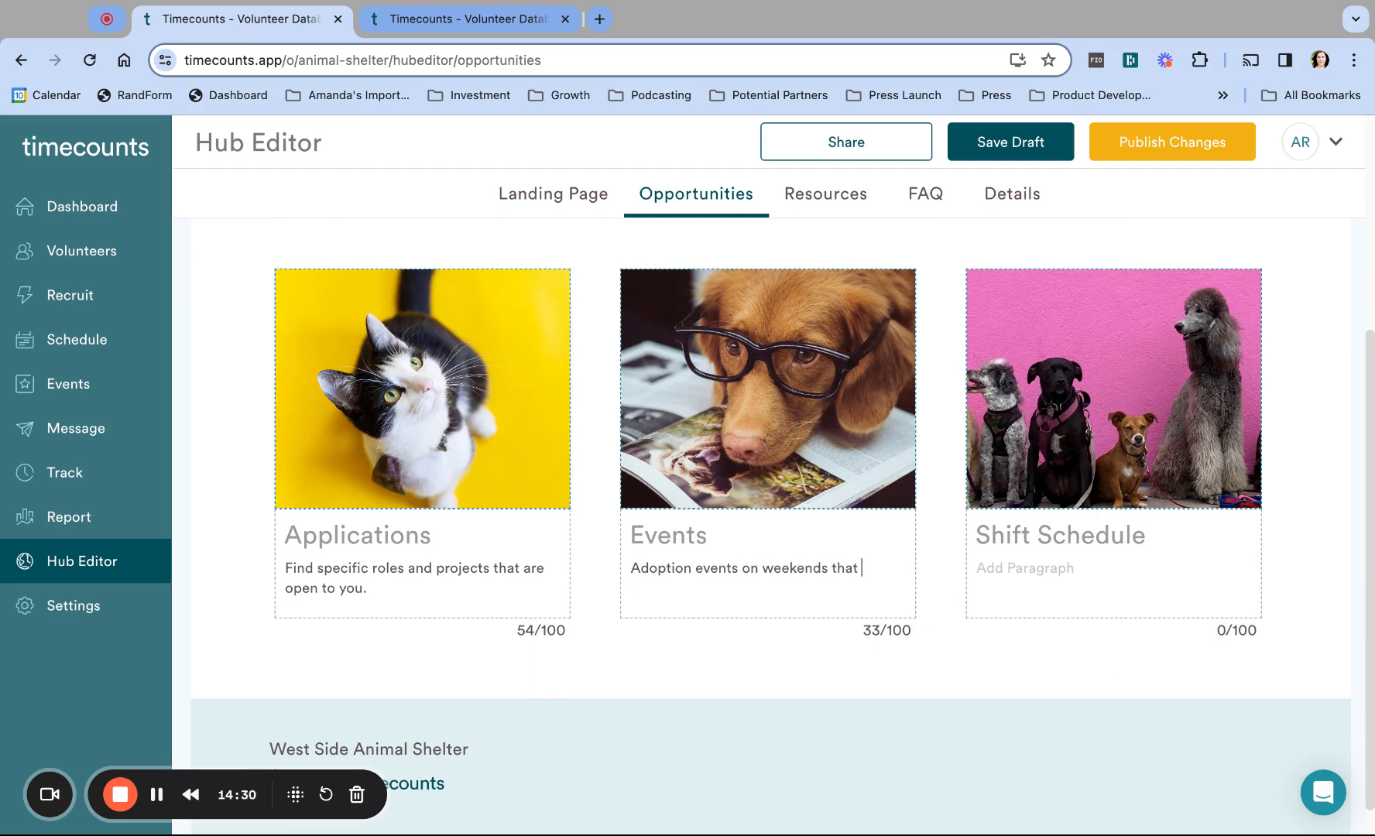
key("BackSpace")
key("BackSpace")
type("use volunteers.")
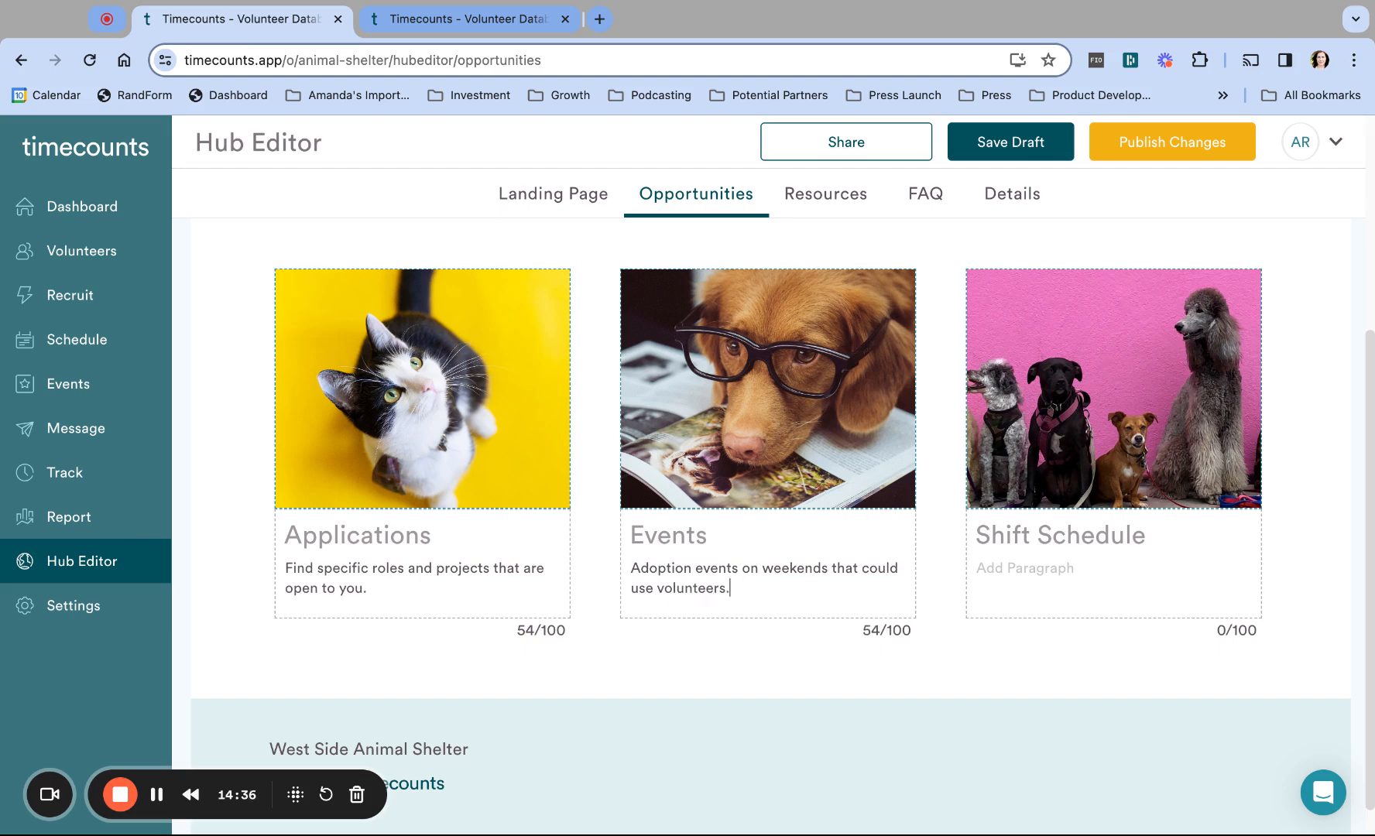
Step: Give the Shift Schedule card the description 'Office volunteering opportunities, posted weekly.'
left_click(1016, 566)
type("Office volu")
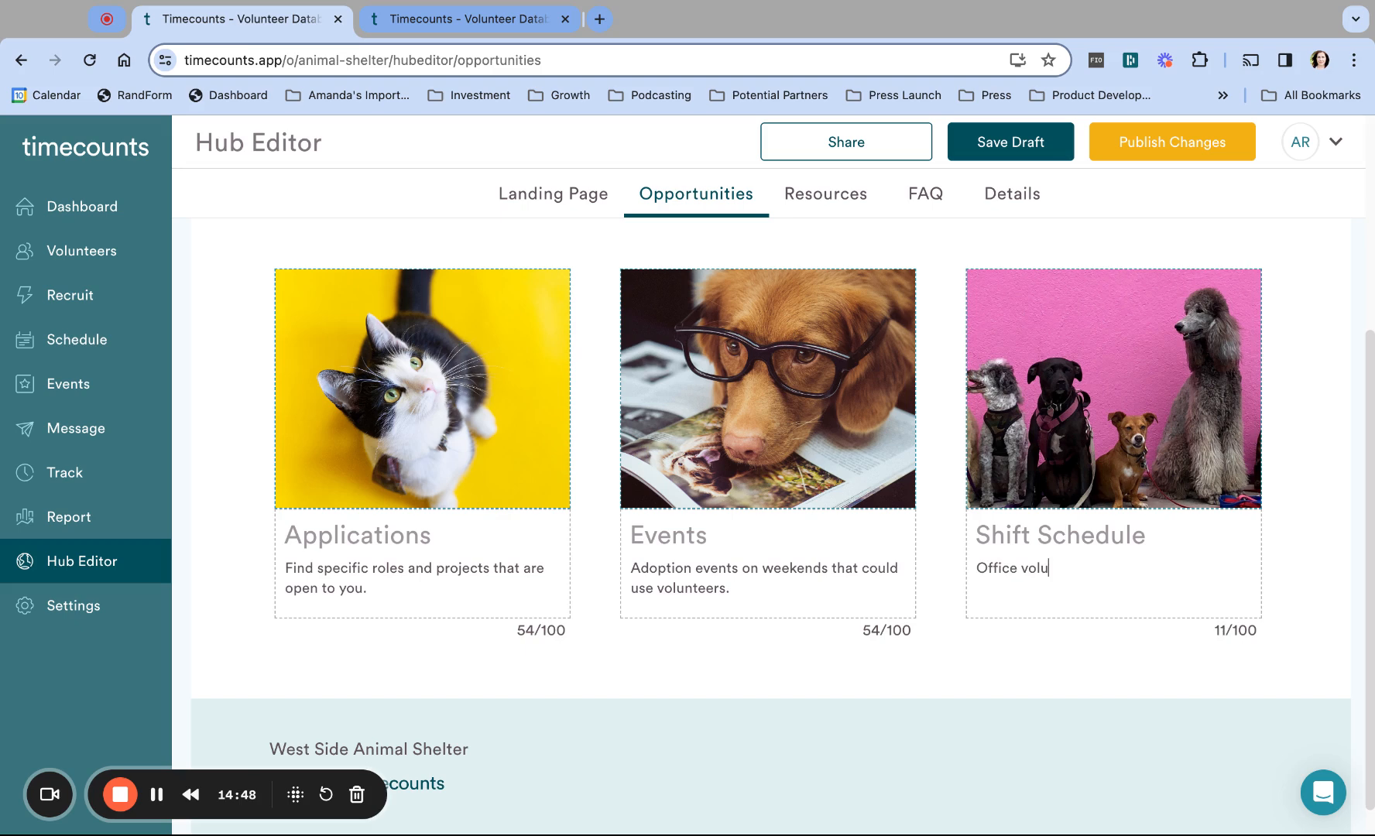
type("nteering oppo")
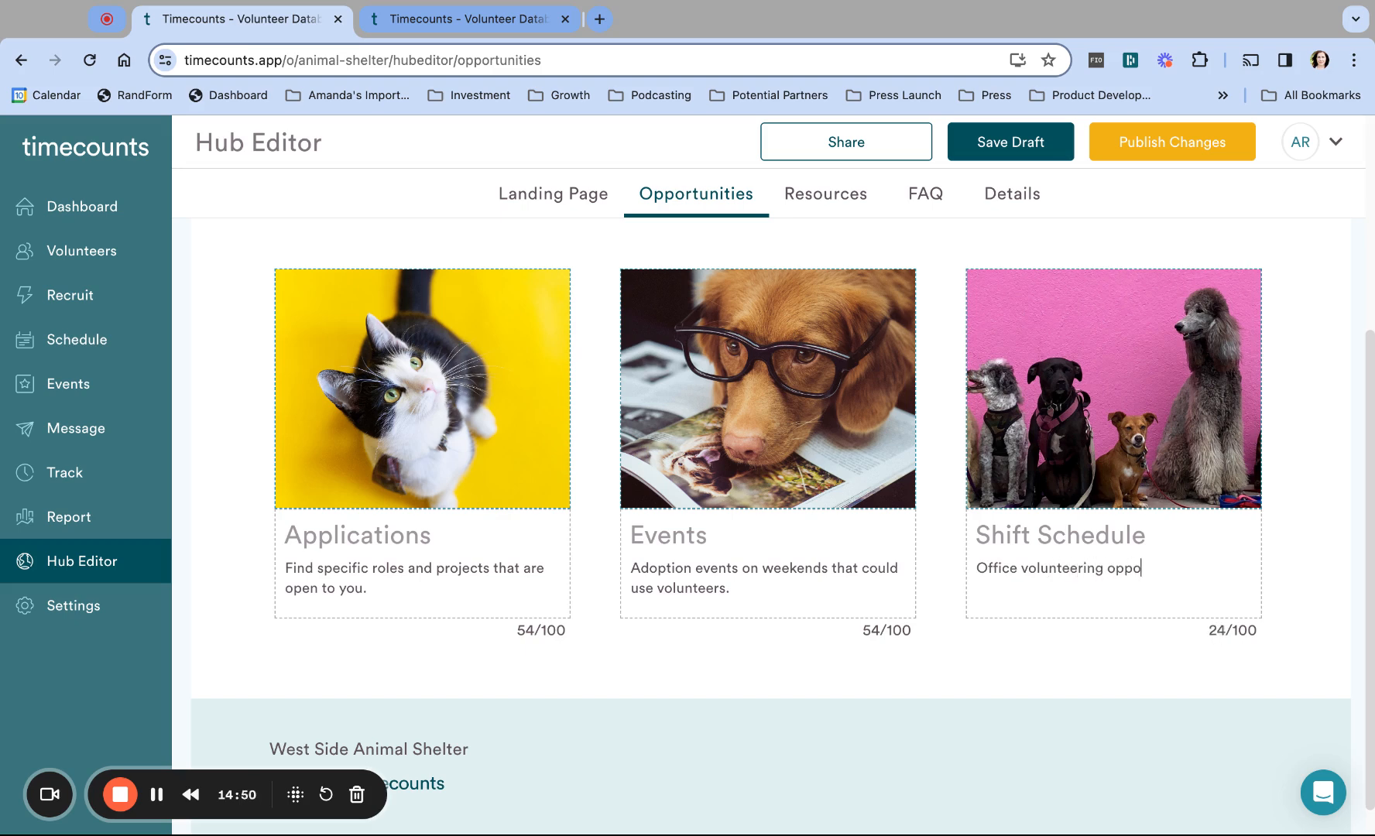
type("rtunities, posted weekly.")
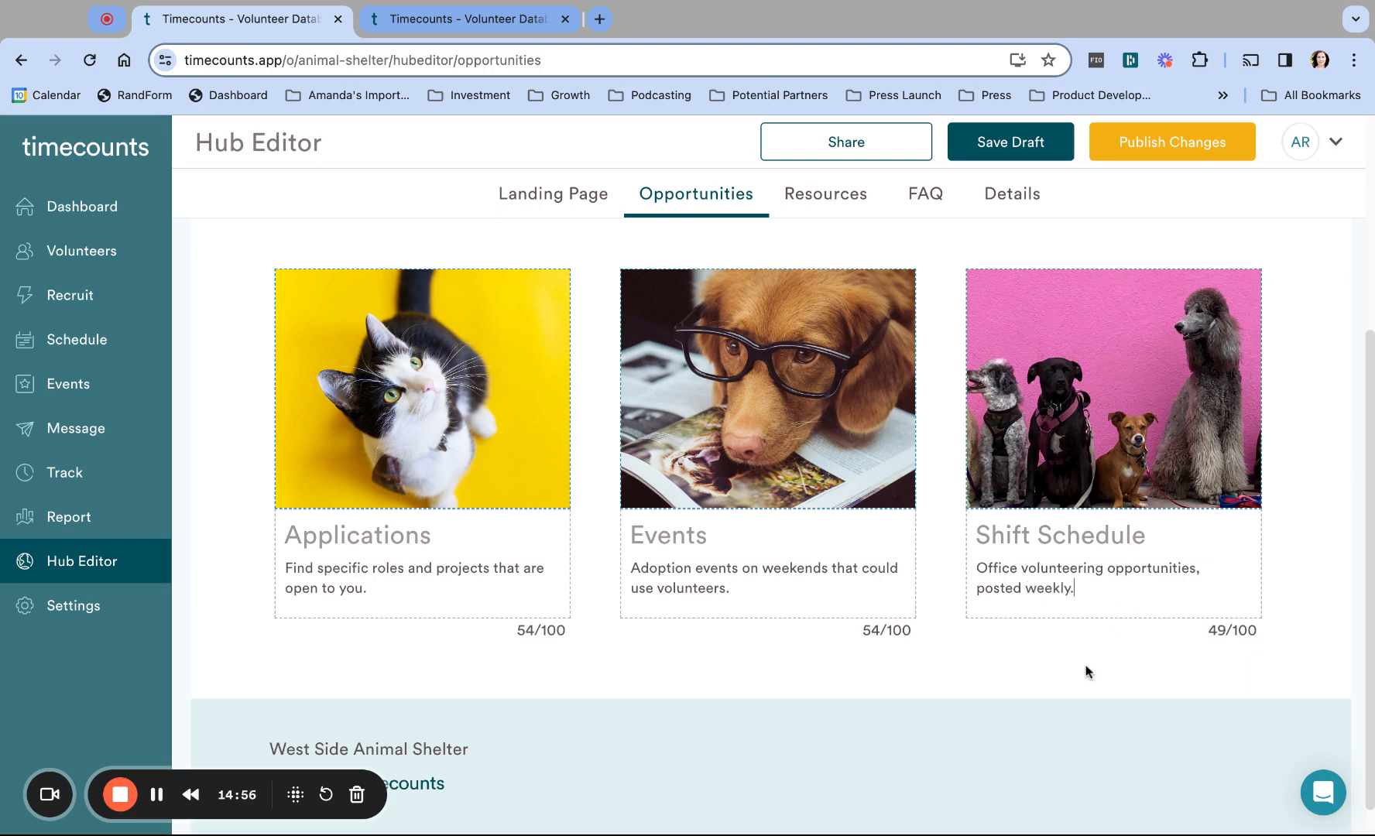
scroll(1080, 660, "up", 4)
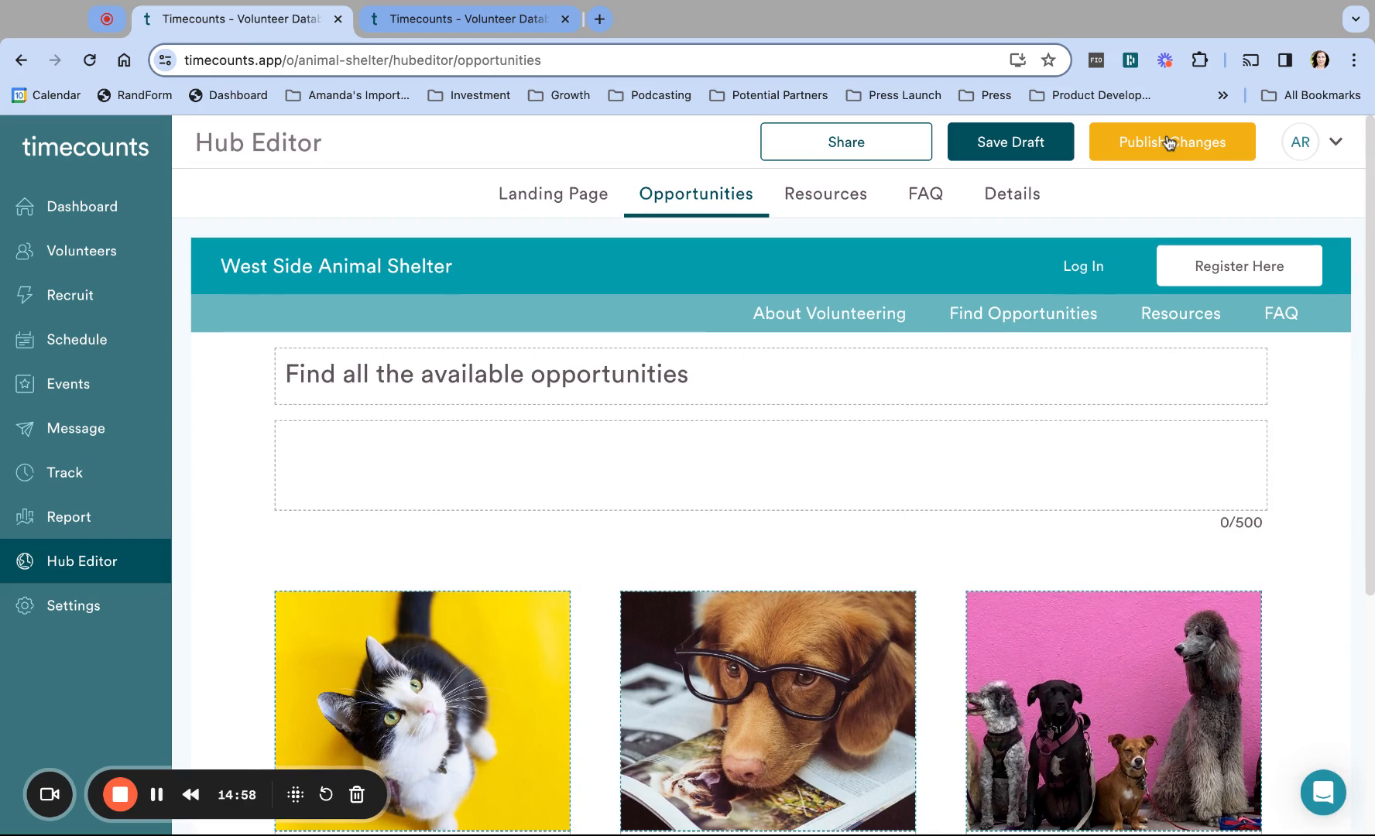
Step: Publish the card descriptions and reload the public page to confirm all three appear
left_click(1168, 142)
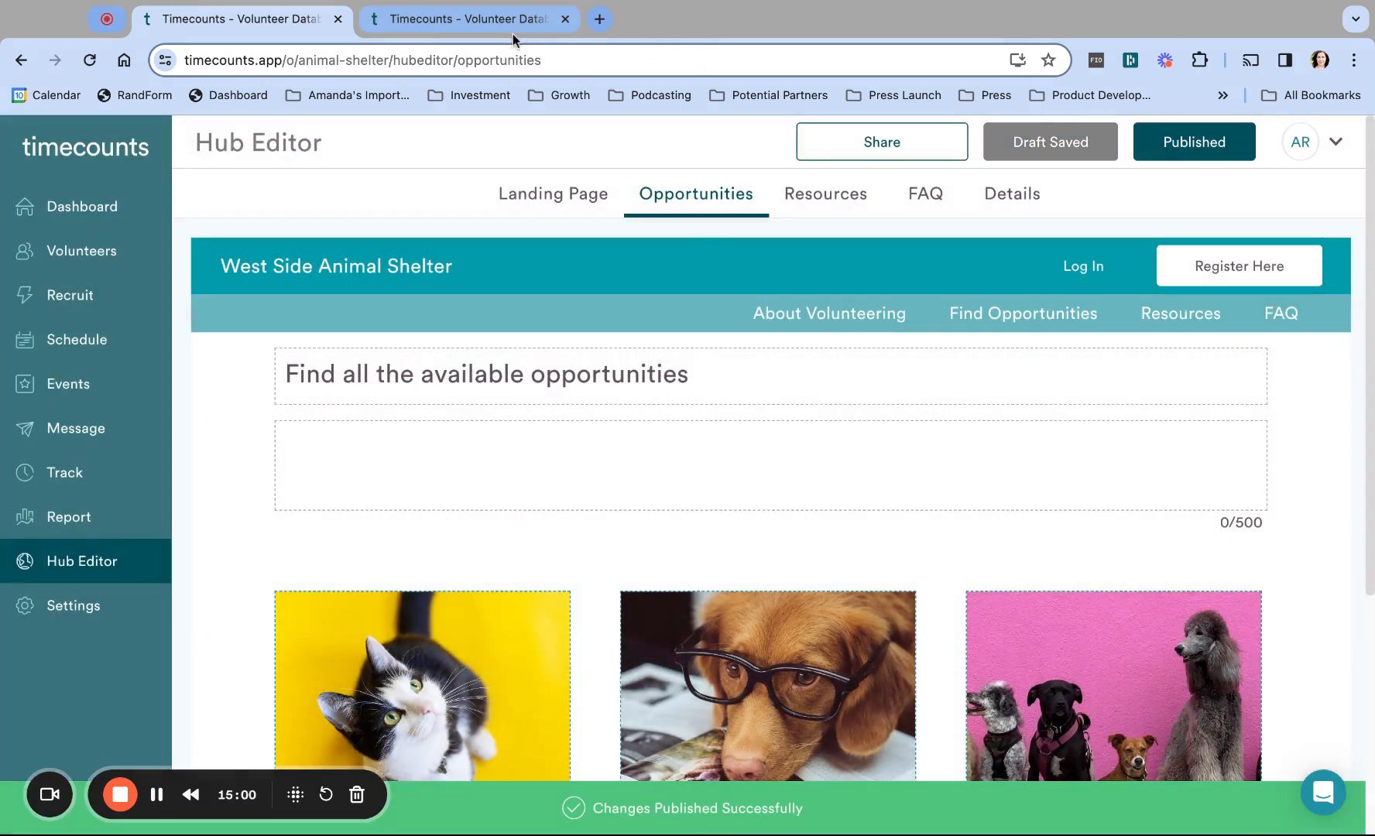
left_click(502, 19)
left_click(498, 61)
key("Return")
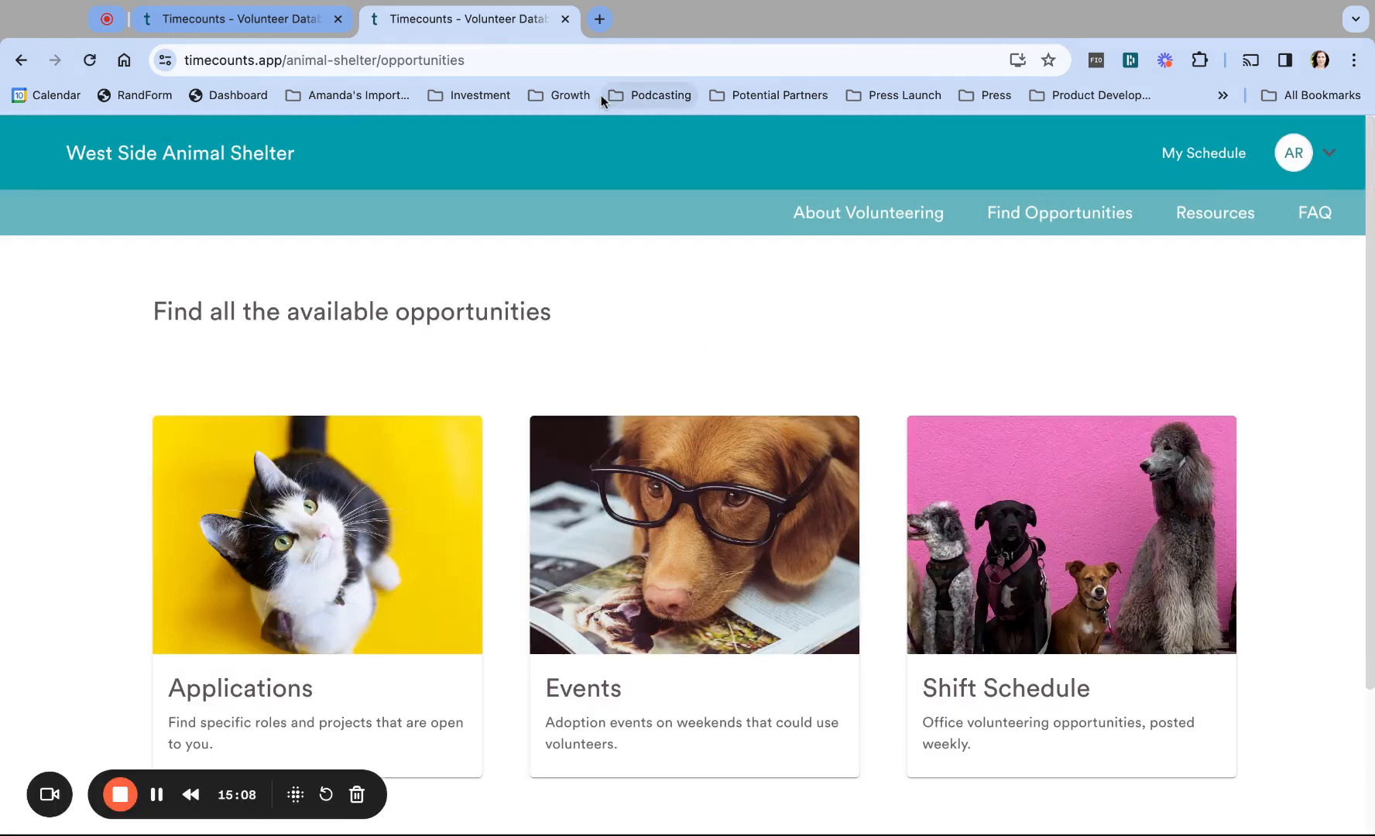
left_click(236, 24)
scroll(965, 589, "down", 4)
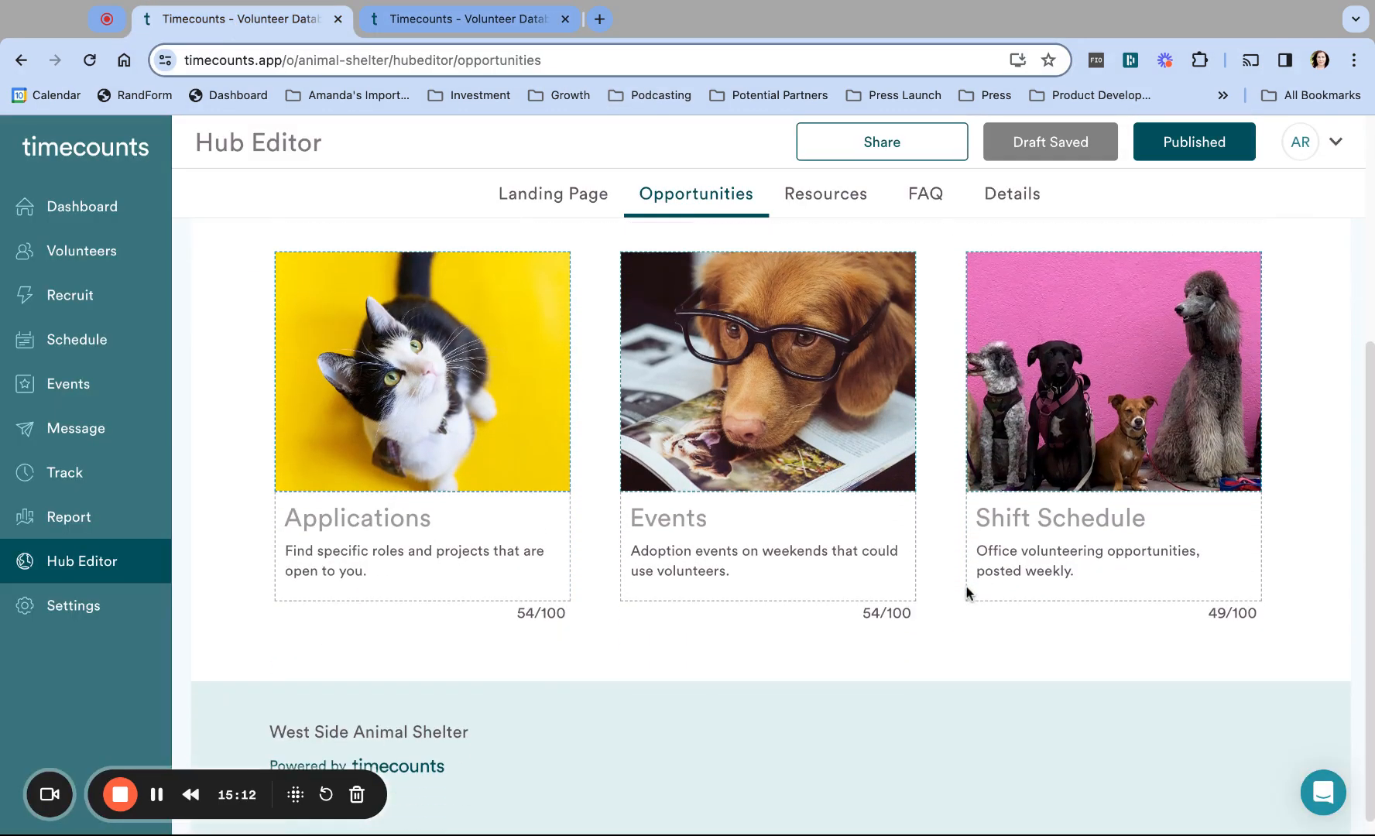
scroll(821, 392, "up", 5)
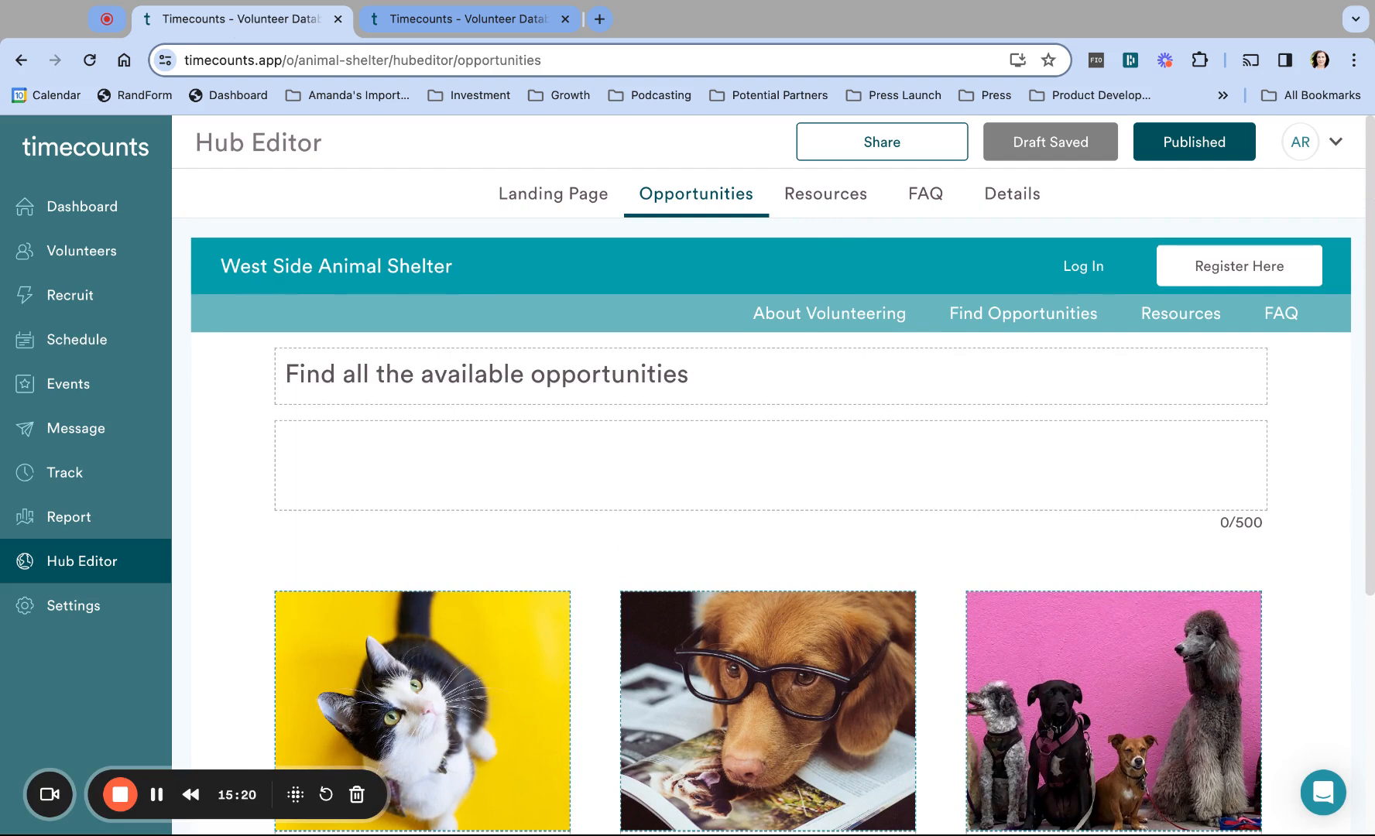
Step: Look over the Resources page, then the FAQ page and its empty first question field
left_click(825, 194)
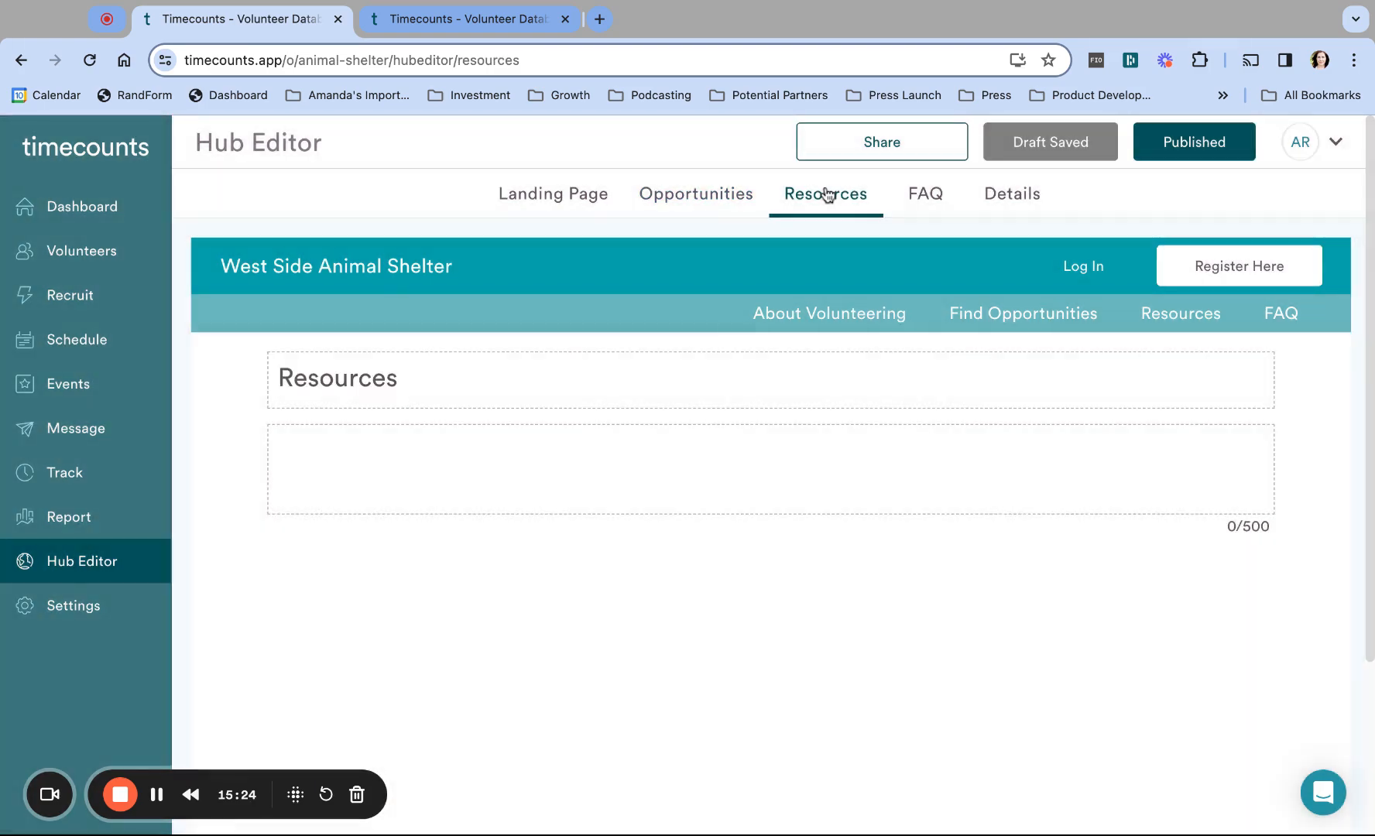
left_click(925, 195)
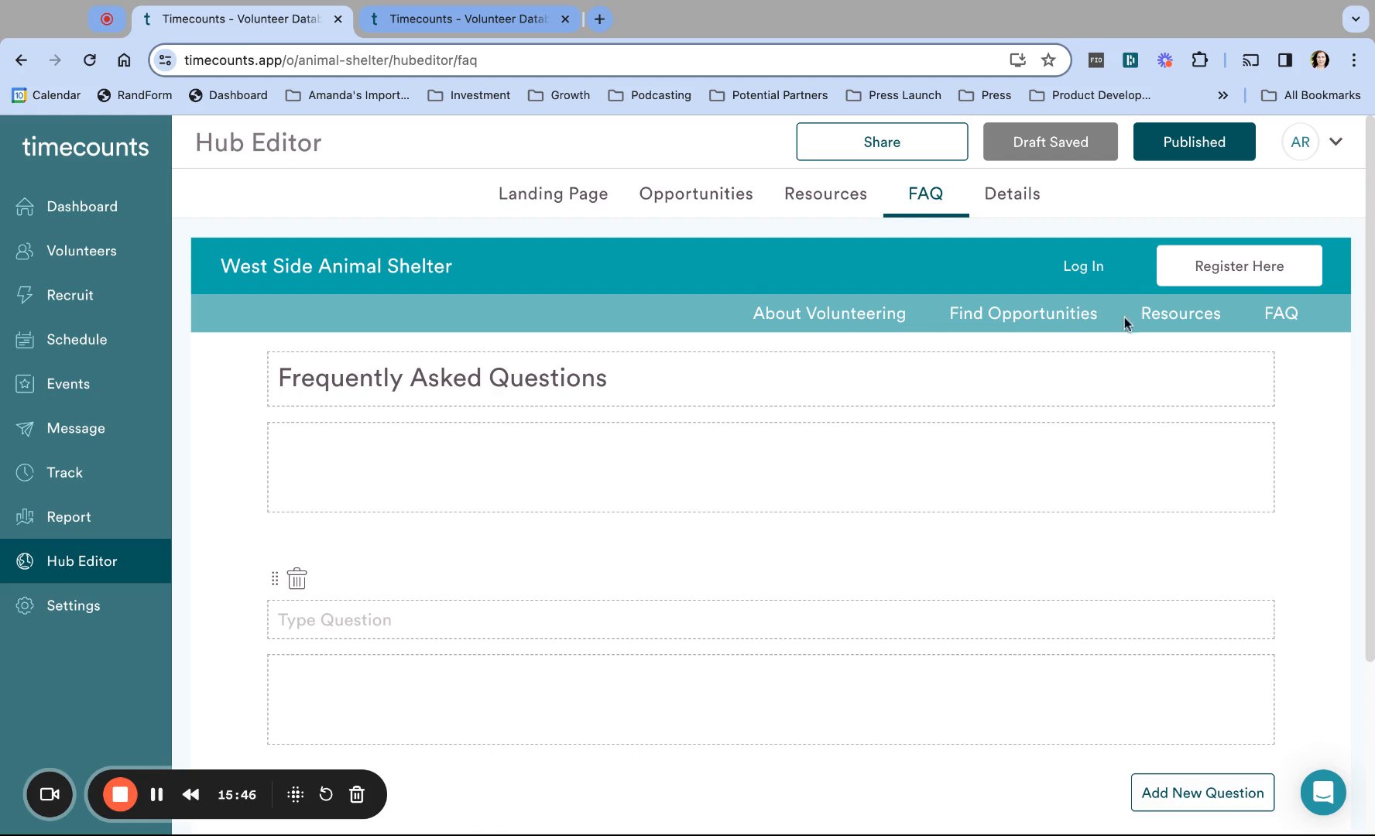
left_click(306, 626)
scroll(567, 594, "down", 1)
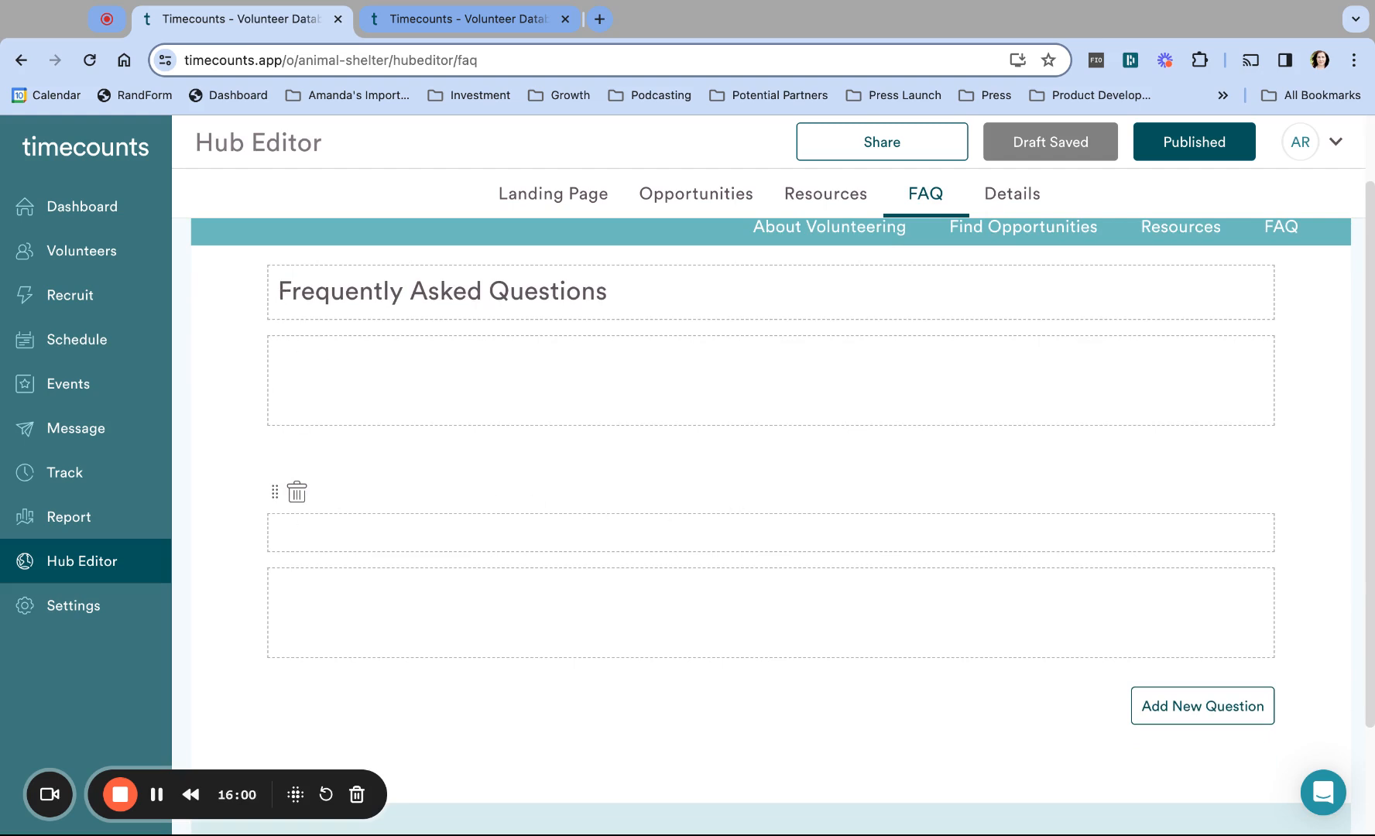
scroll(770, 496, "up", 2)
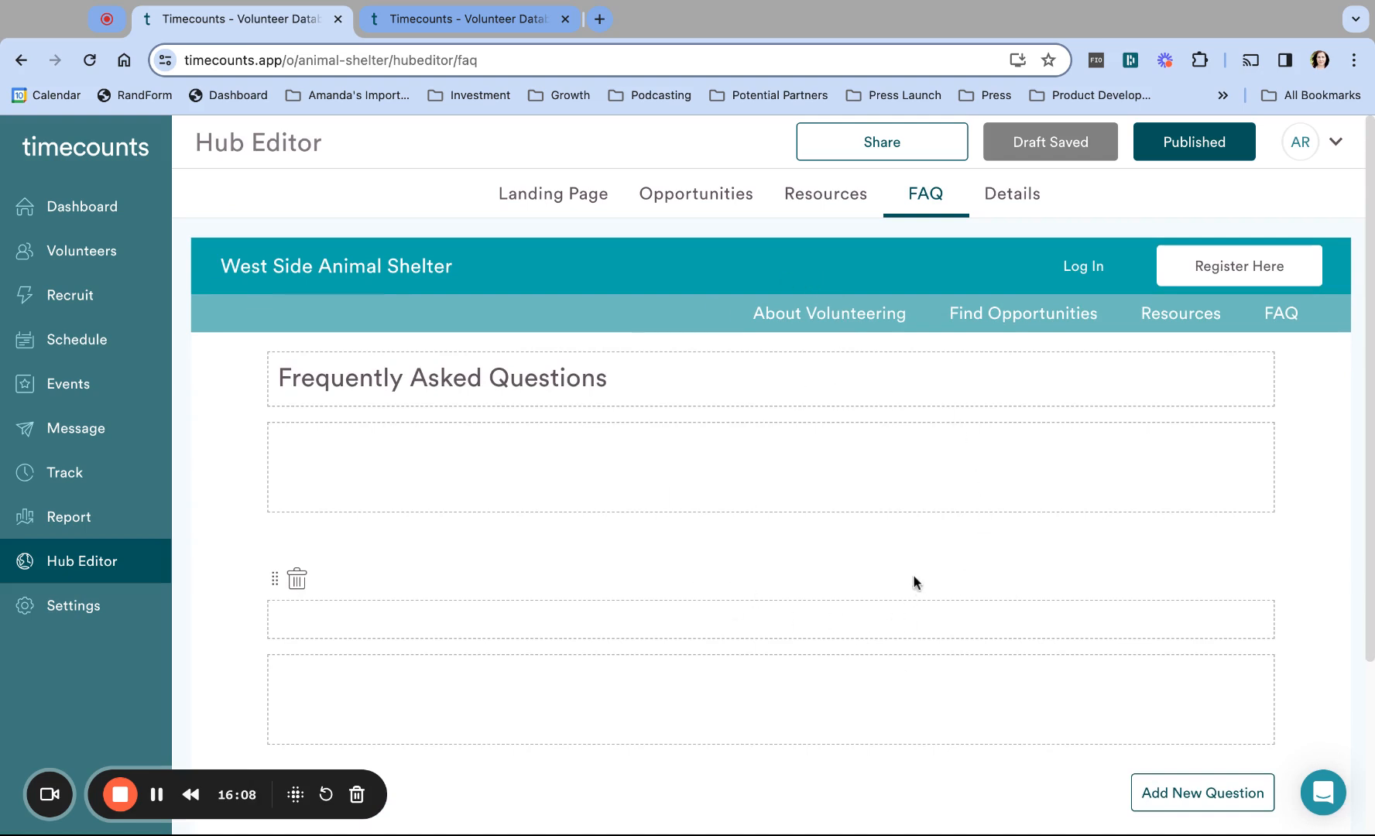
Step: In hub Details, choose No FAQ and No Resources, then save the settings
left_click(1026, 204)
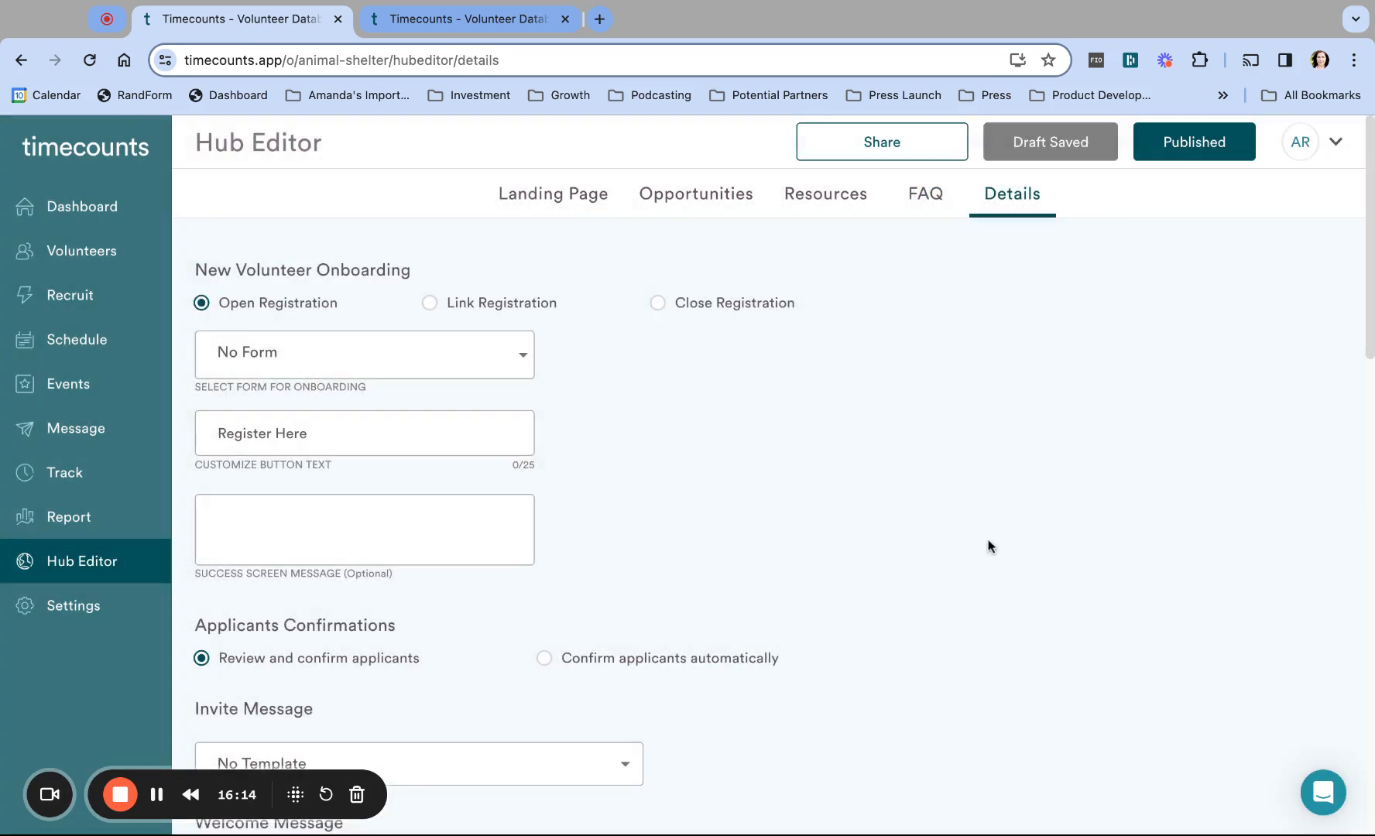
scroll(987, 546, "down", 15)
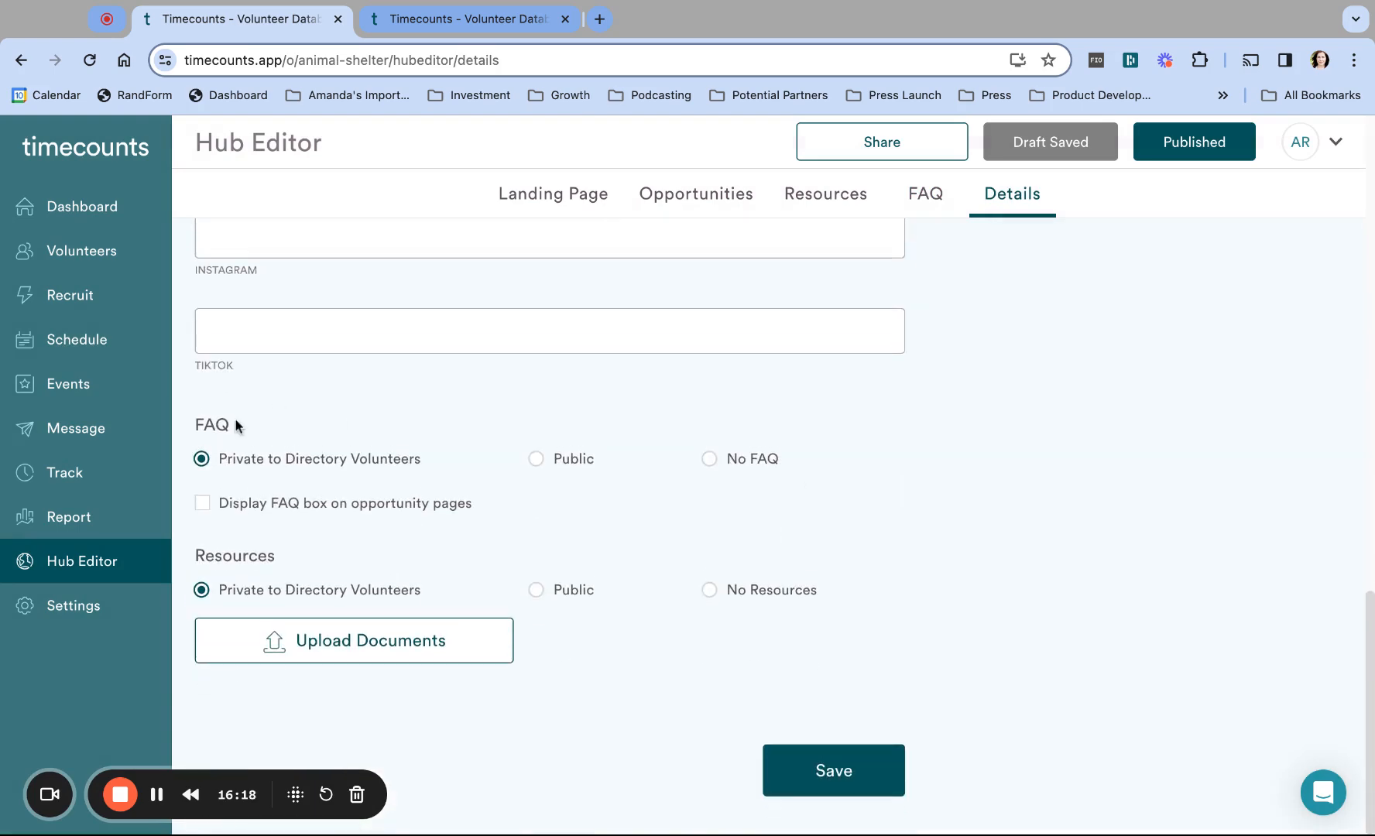
double_click(193, 418)
double_click(195, 555)
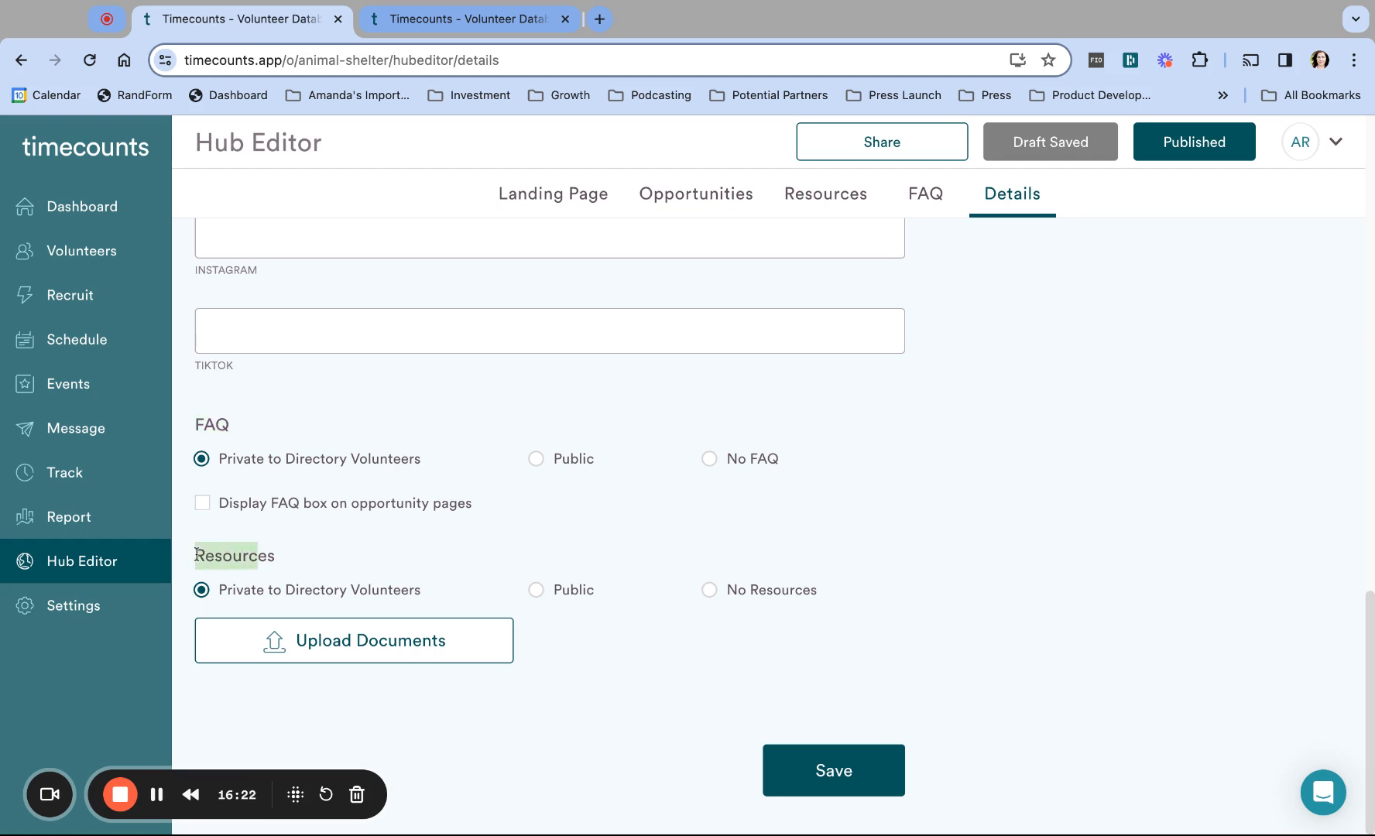
left_click(343, 564)
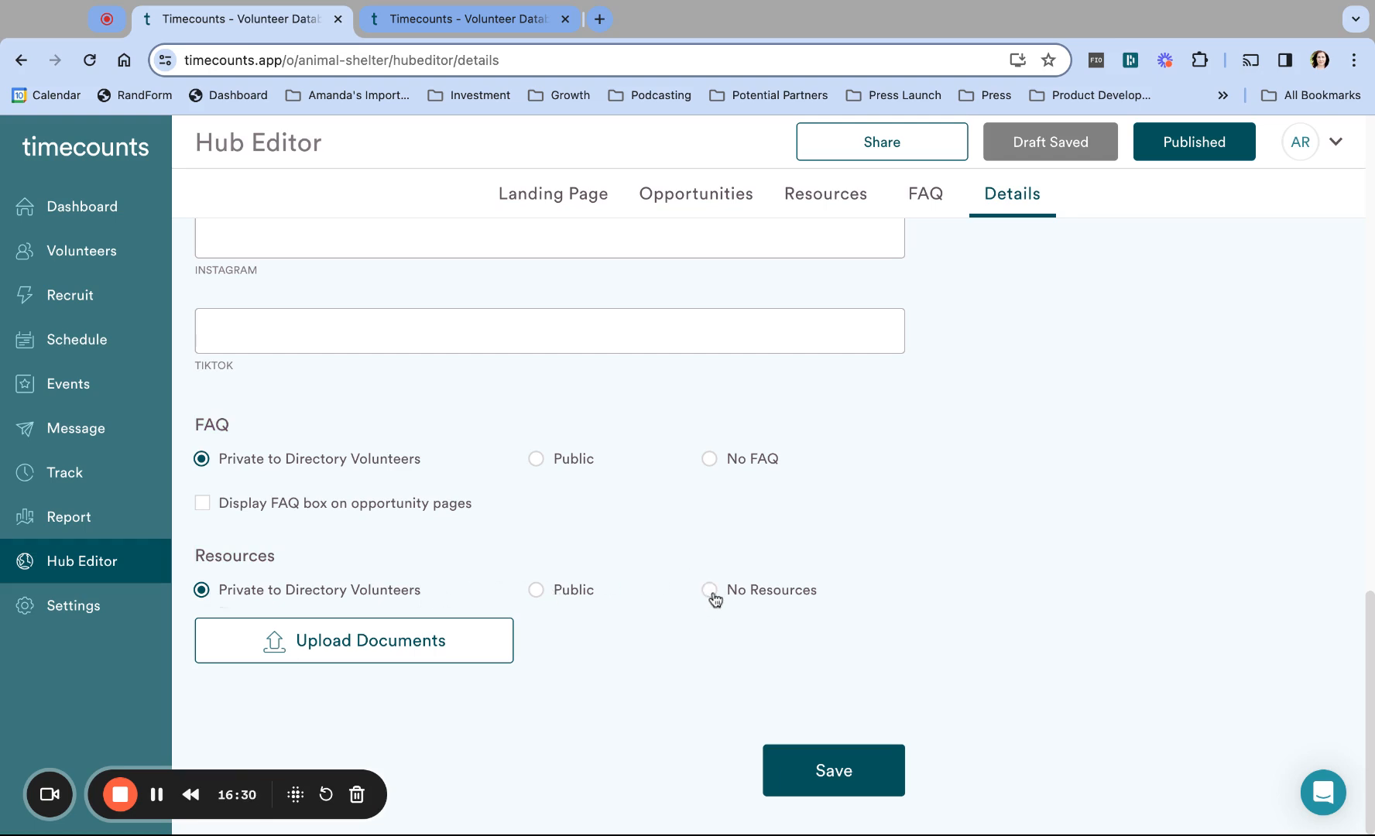
left_click(711, 460)
left_click(711, 591)
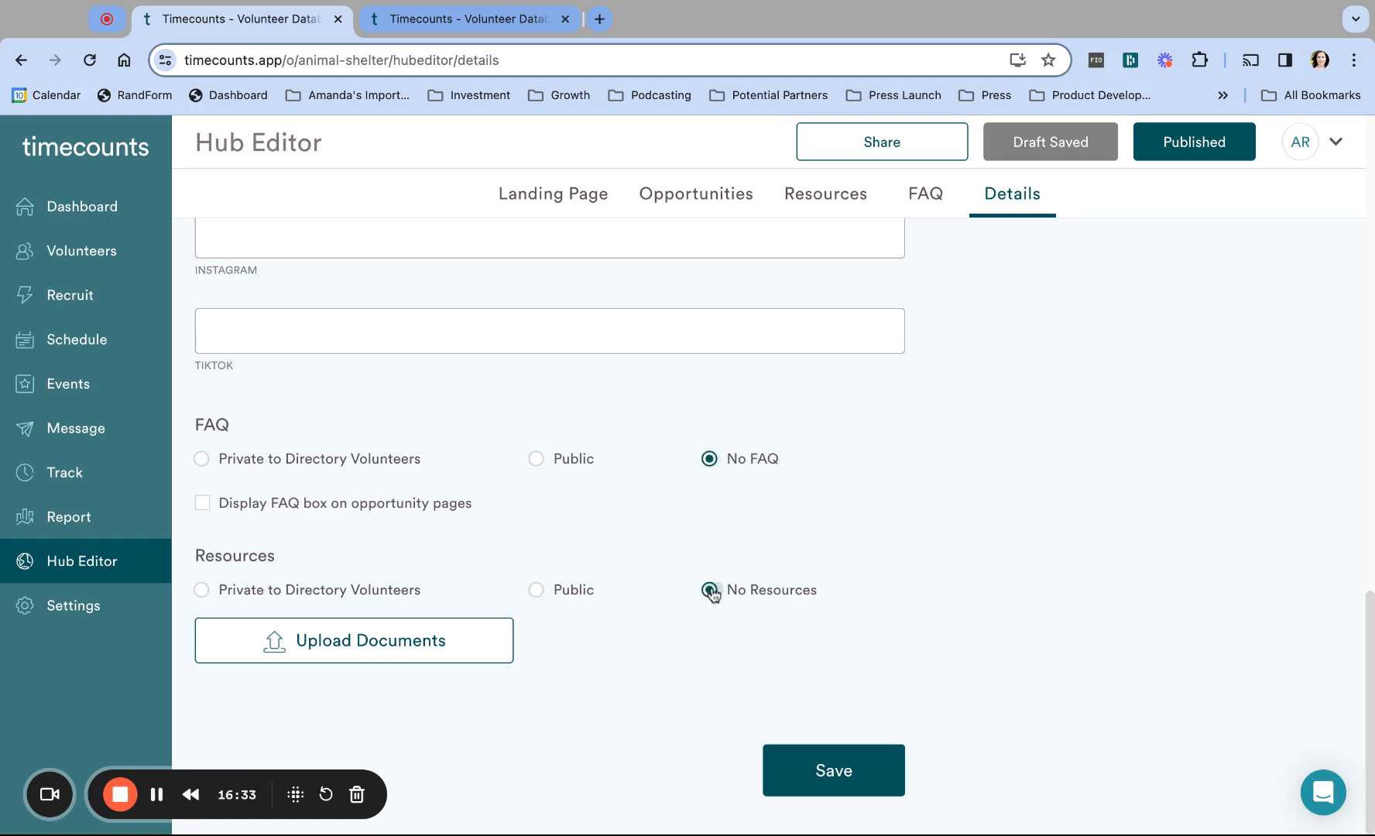
left_click(829, 772)
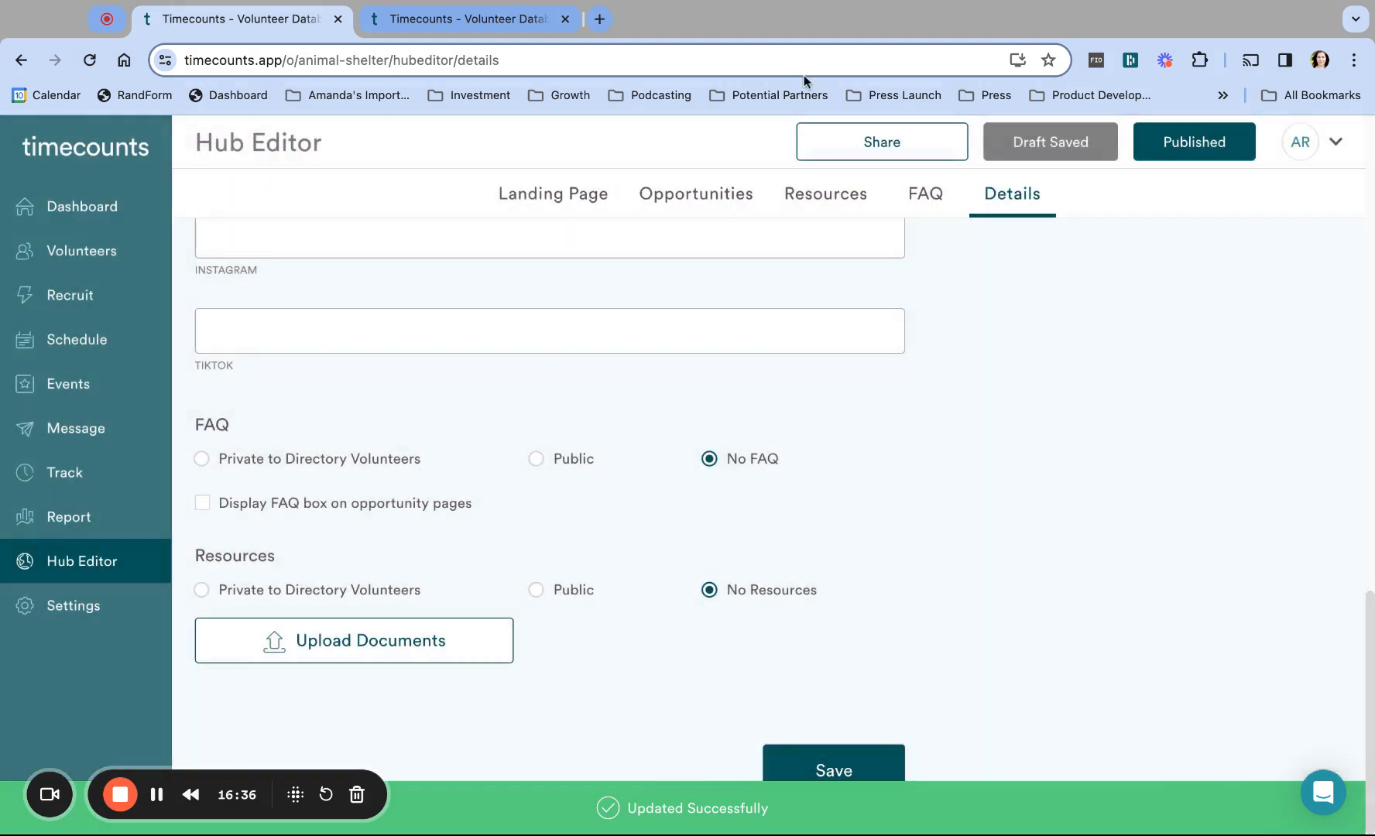
Step: Reload the public hub to confirm FAQ and Resources are gone from its menu
left_click(475, 19)
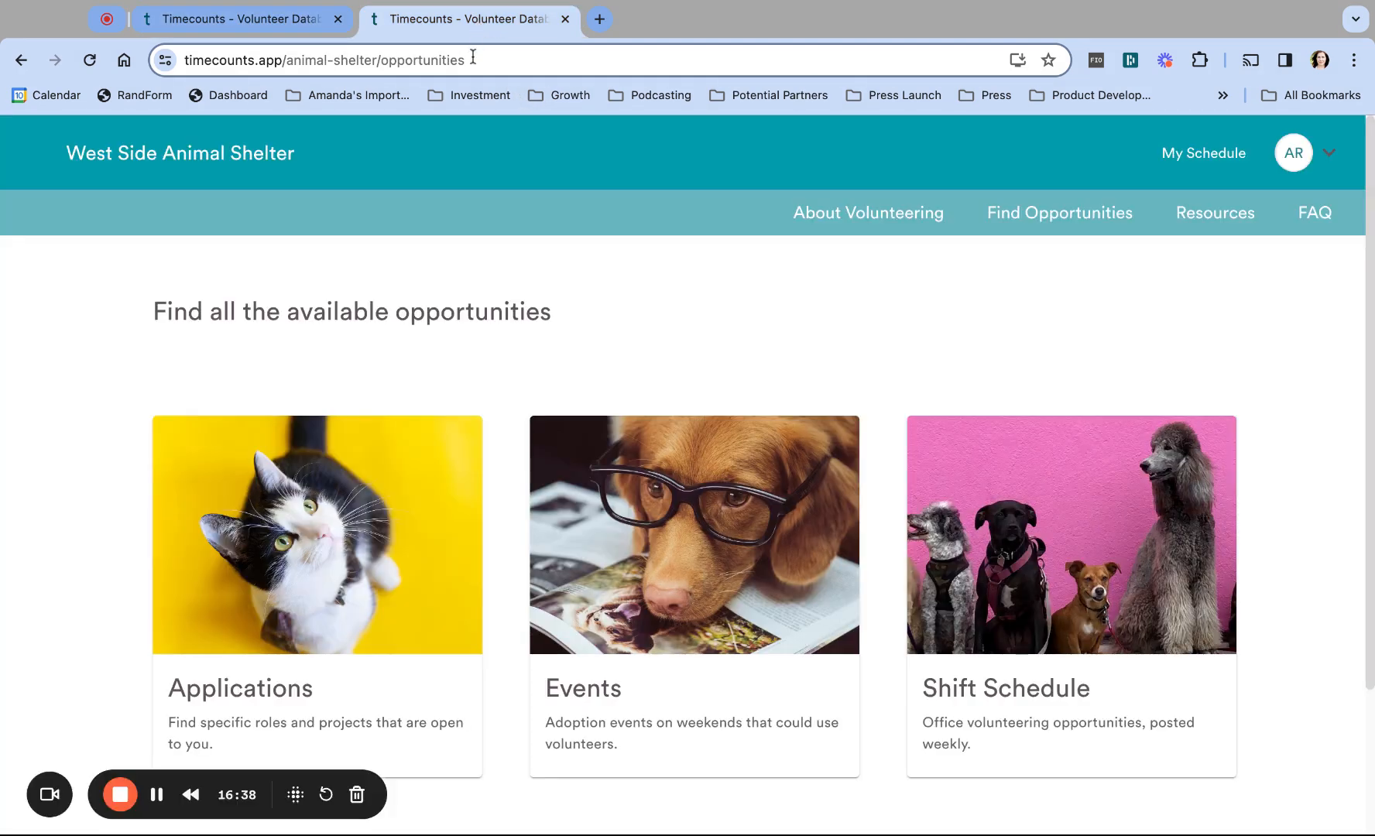
left_click(480, 61)
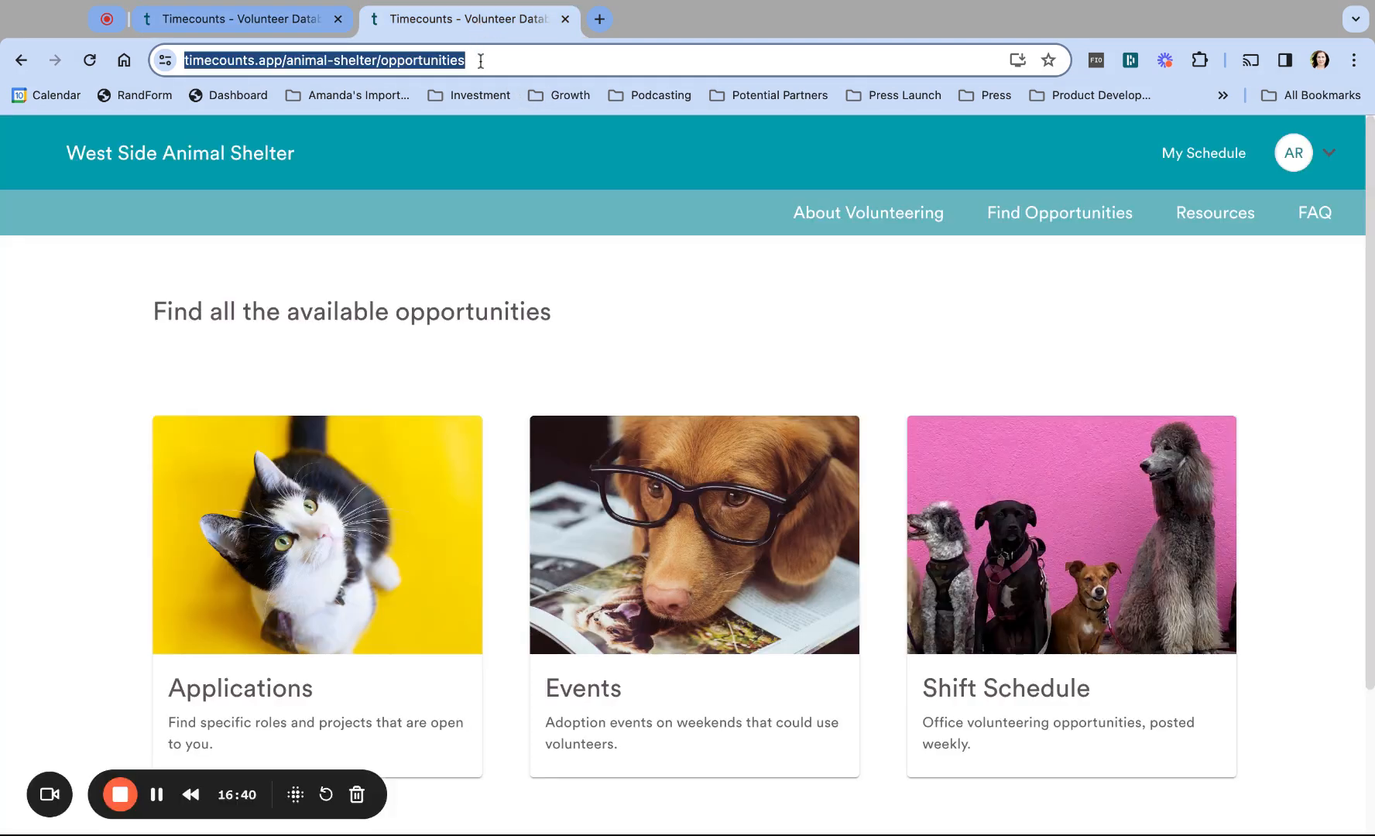
key("Return")
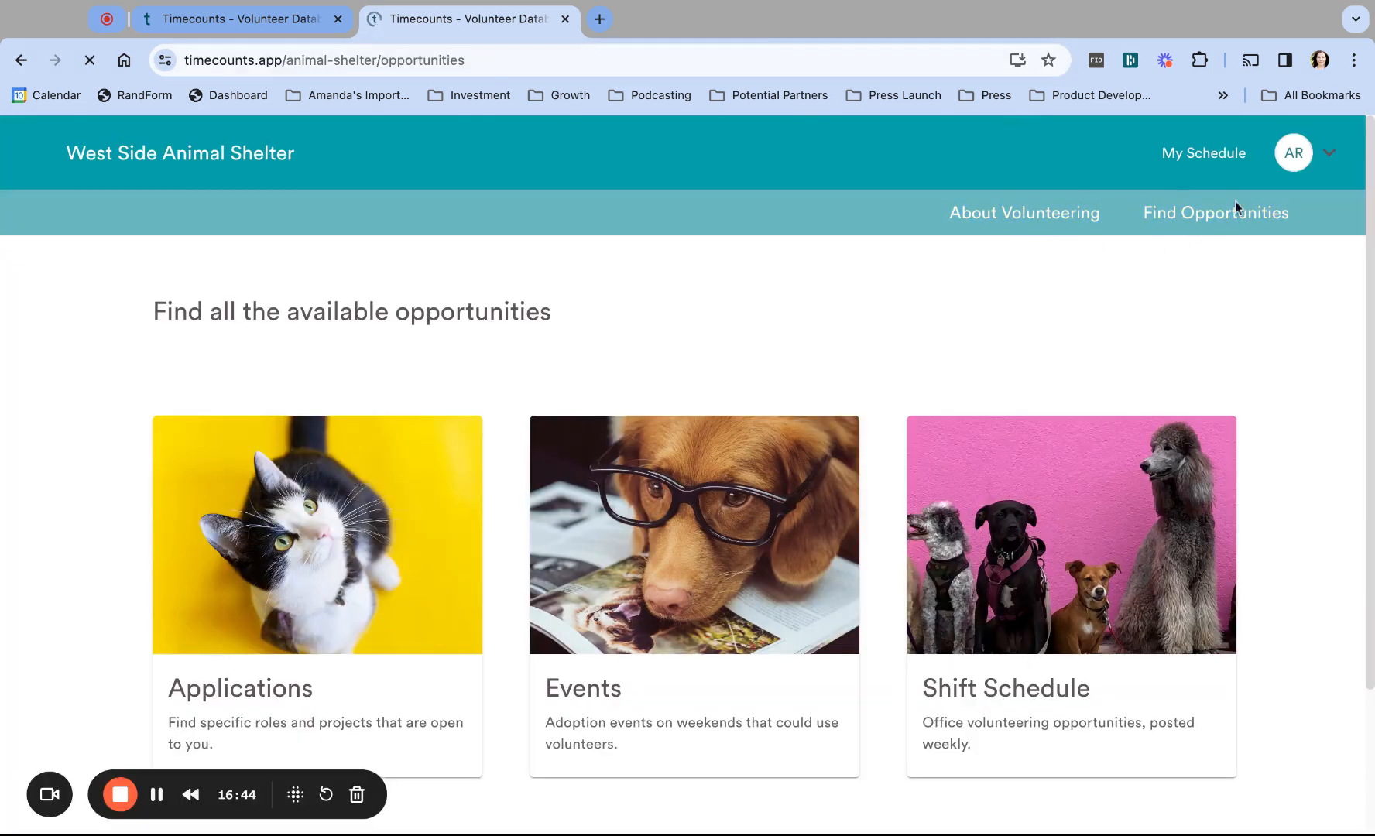
left_click(263, 22)
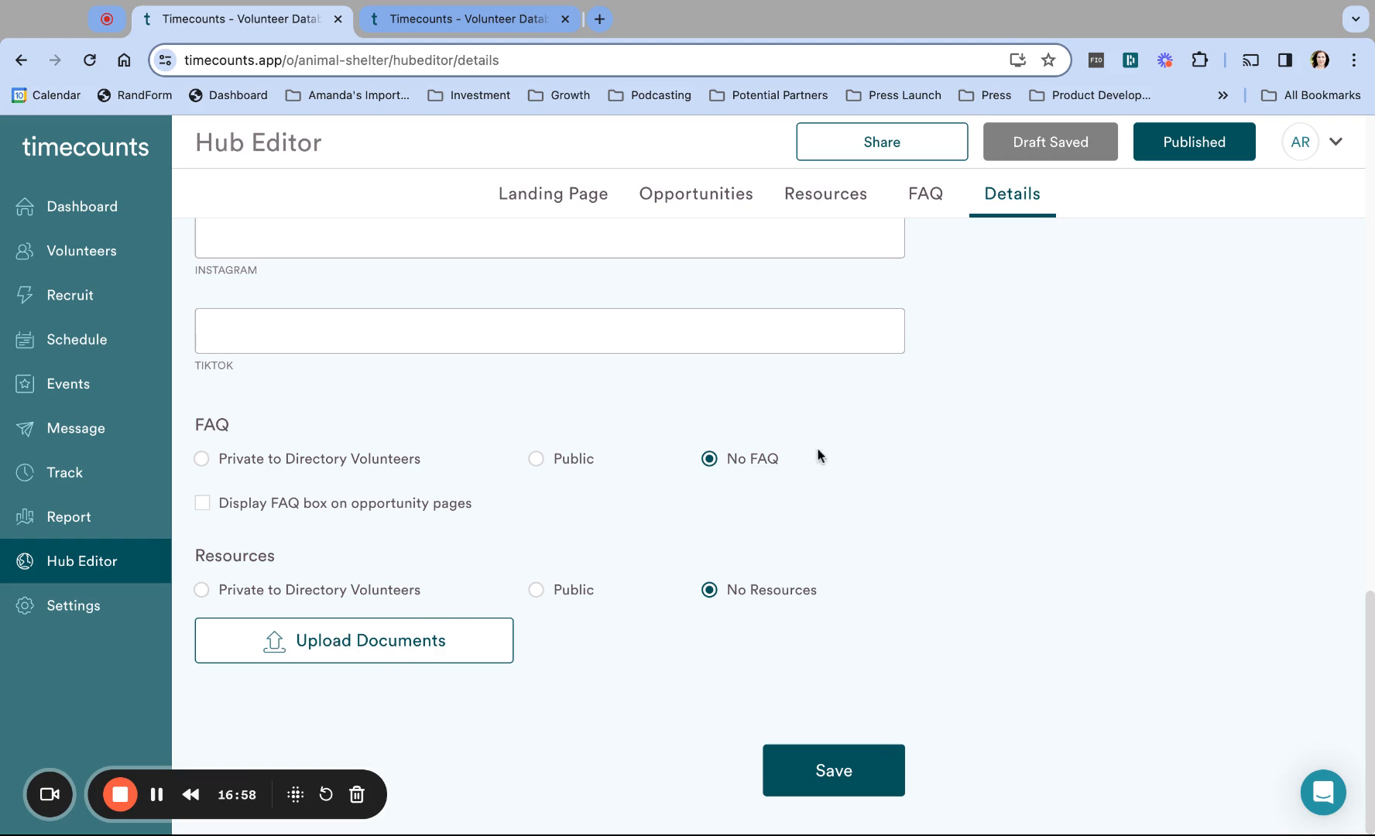
scroll(1001, 348, "up", 15)
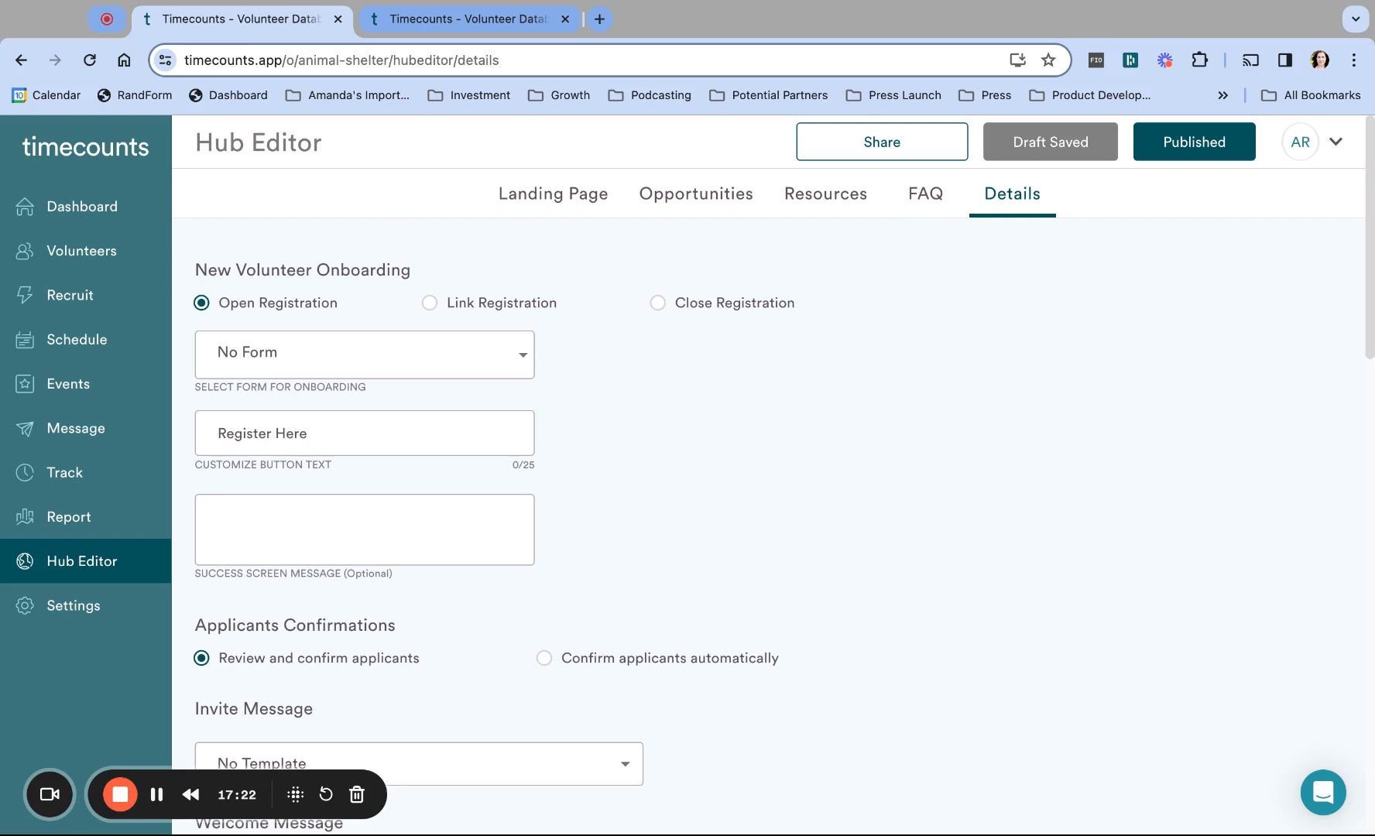
Step: Replace the 'Register Here' button text with 'Volunteer Today!' and save it
triple_click(214, 434)
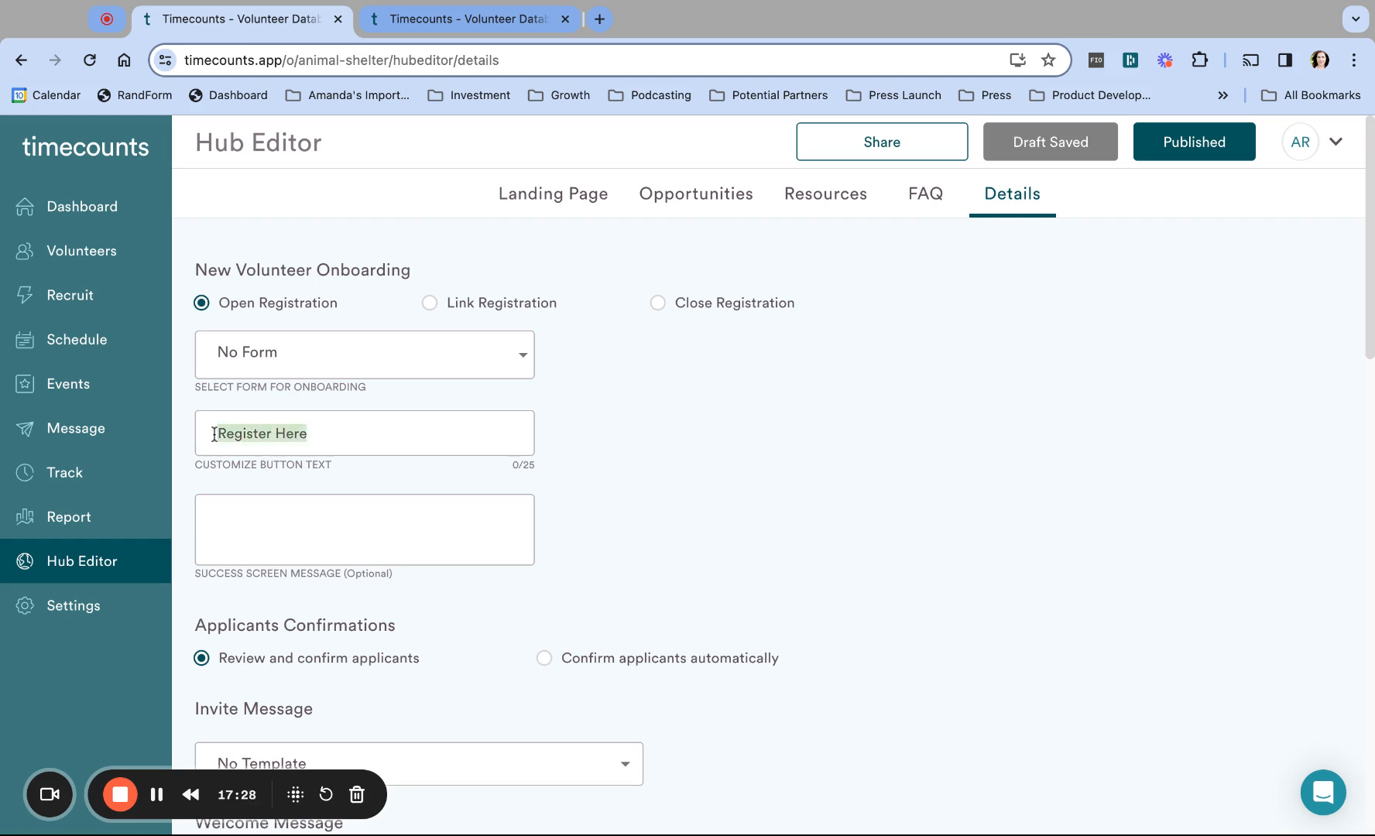
left_click(473, 21)
left_click(1003, 221)
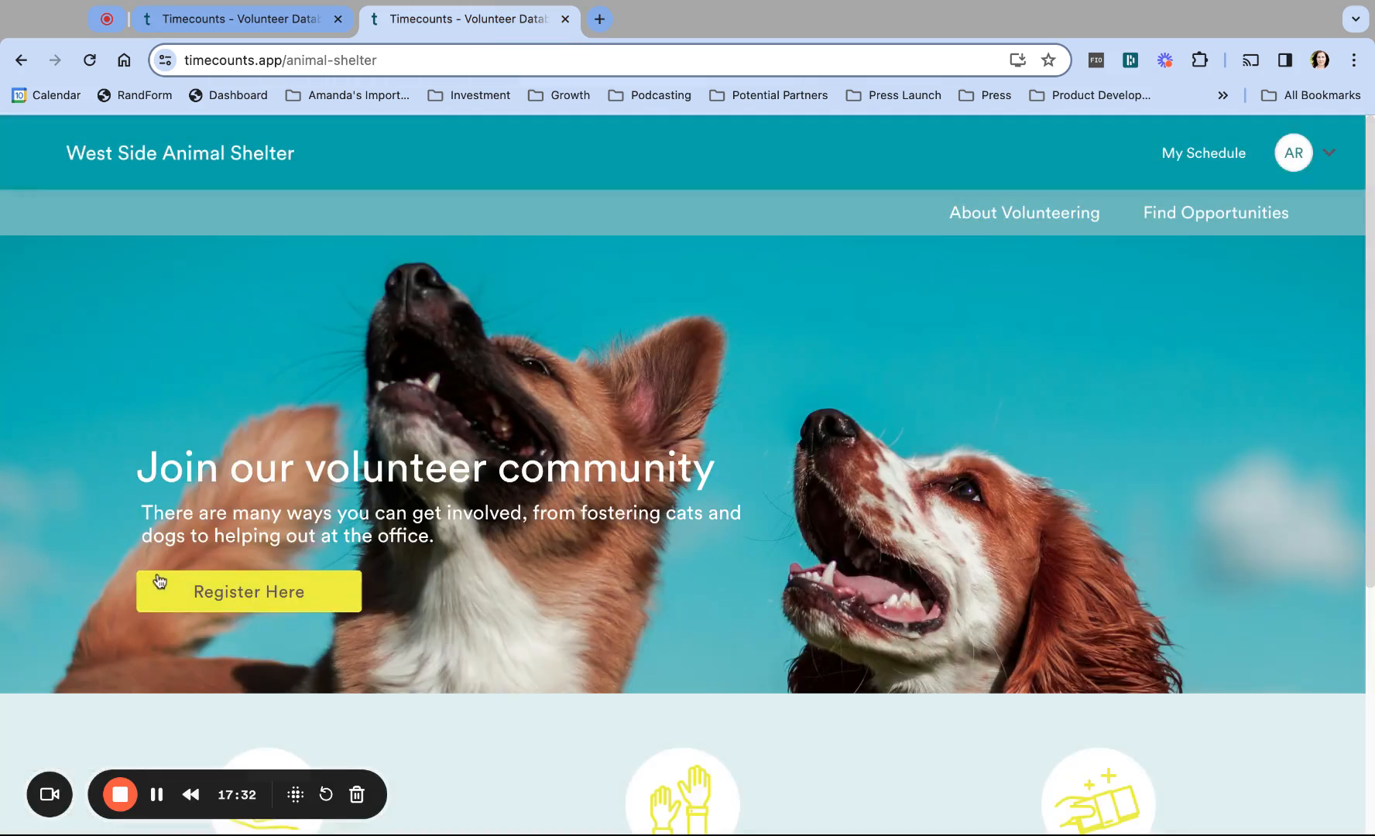
mouse_move(190, 592)
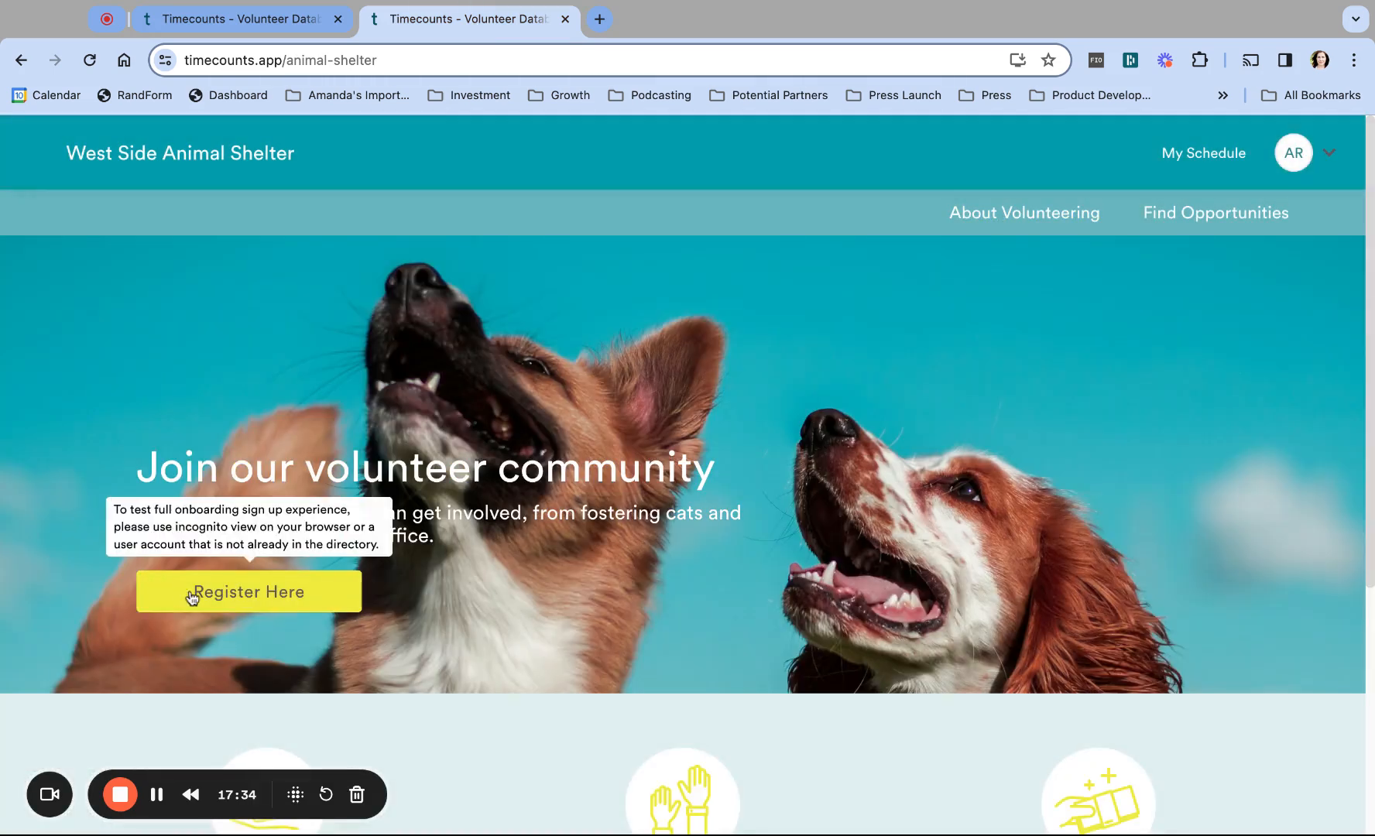
left_click(238, 17)
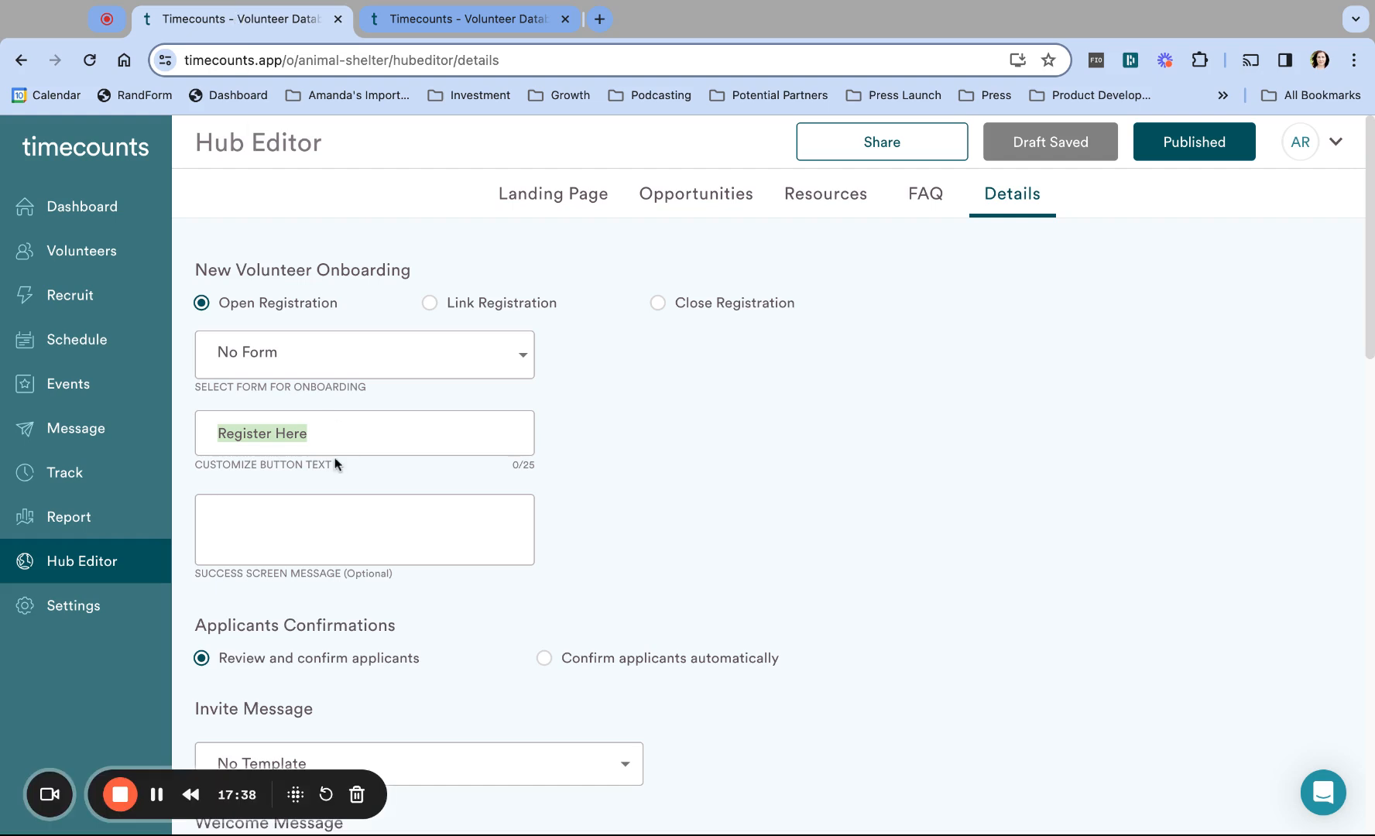
type("Join")
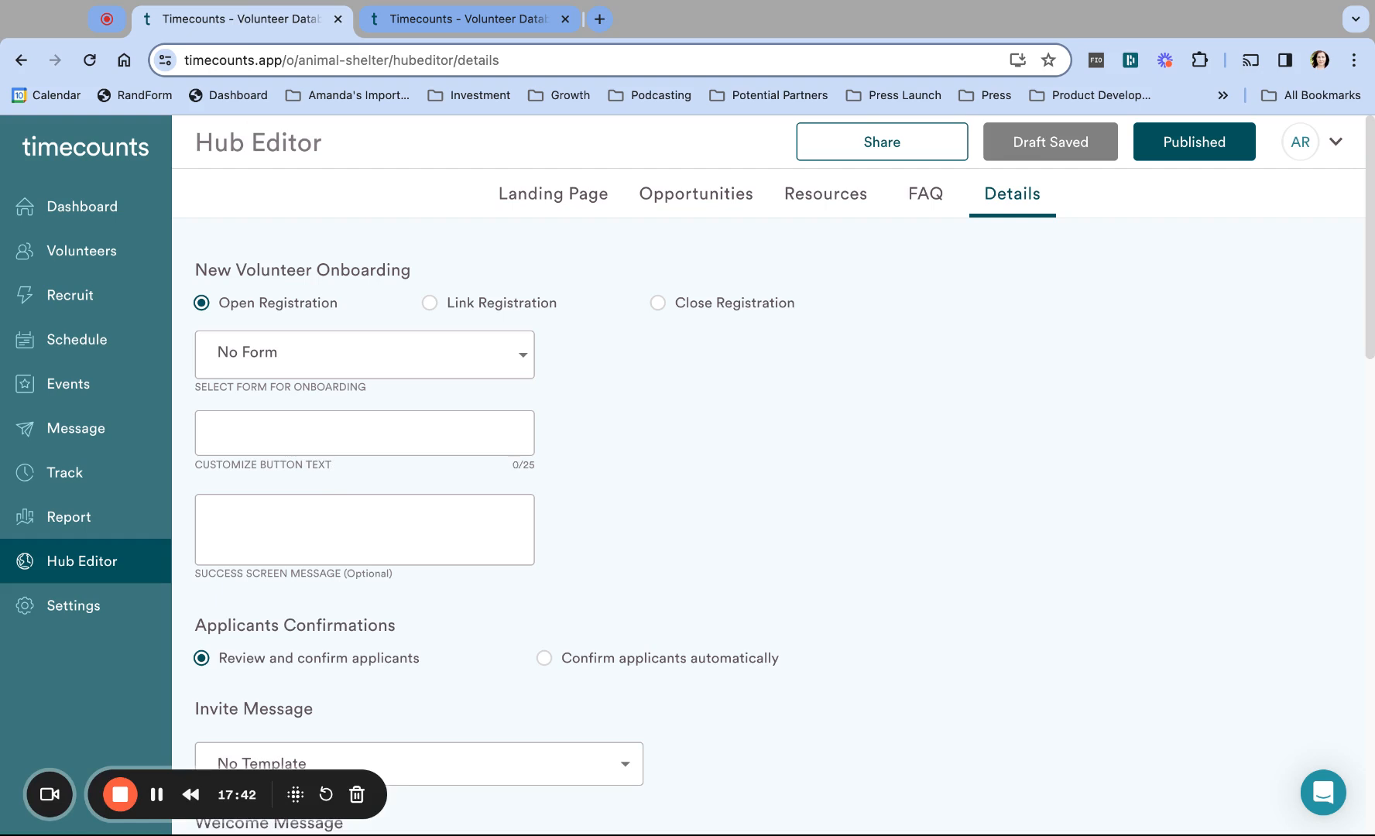
type("Volunteer Today!")
scroll(791, 573, "down", 15)
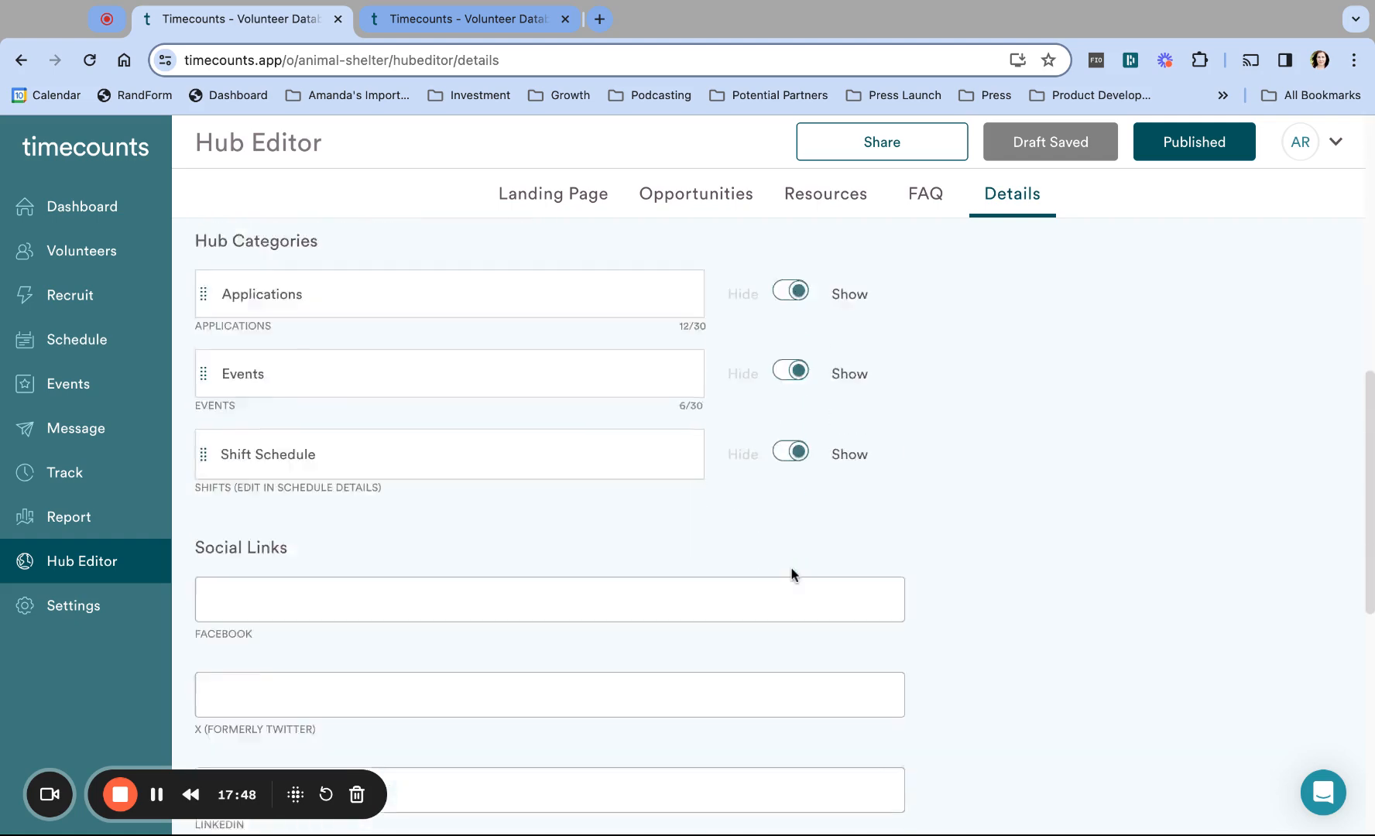
left_click(845, 767)
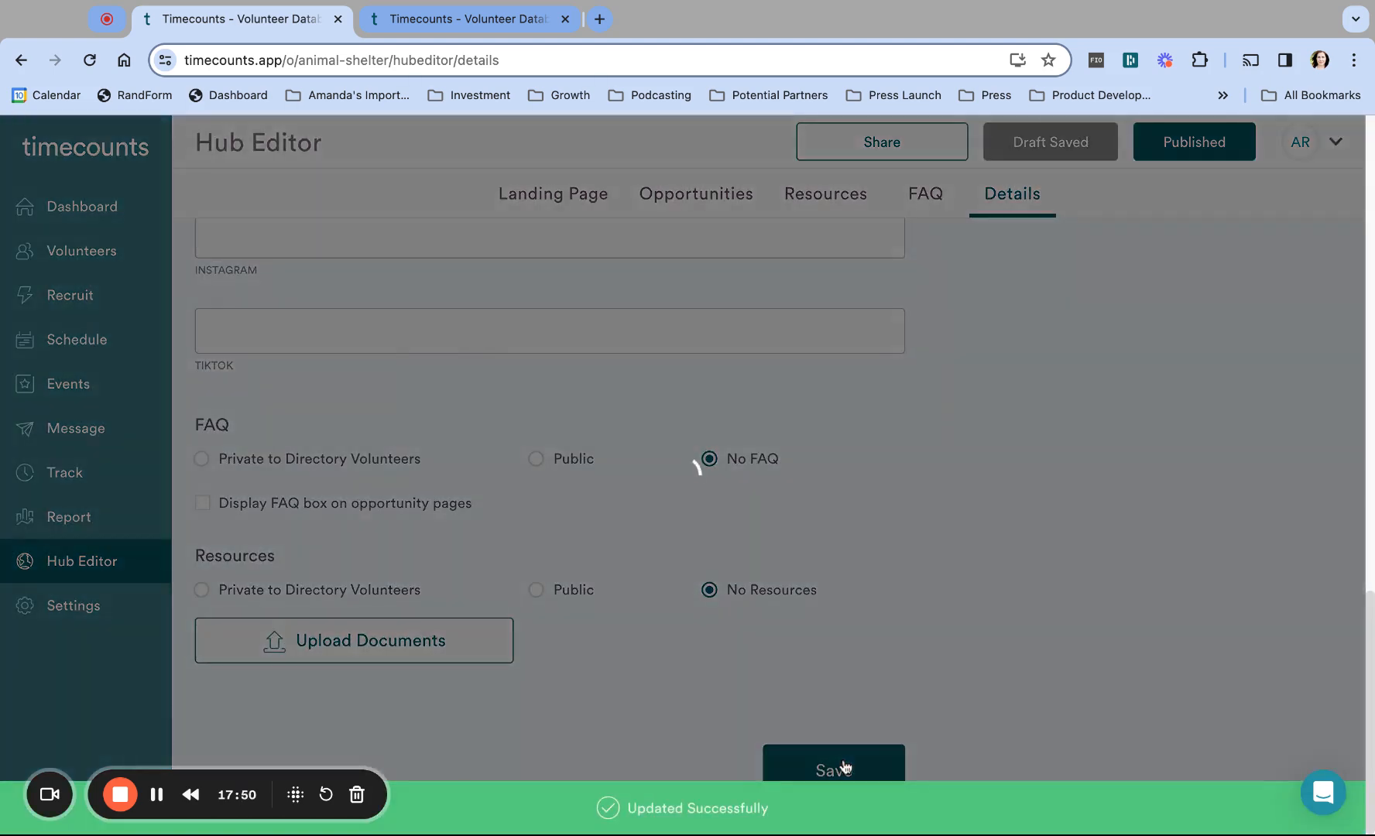
Step: Reload the public hub to confirm the button reads 'Volunteer Today!', then return to the editor
left_click(481, 17)
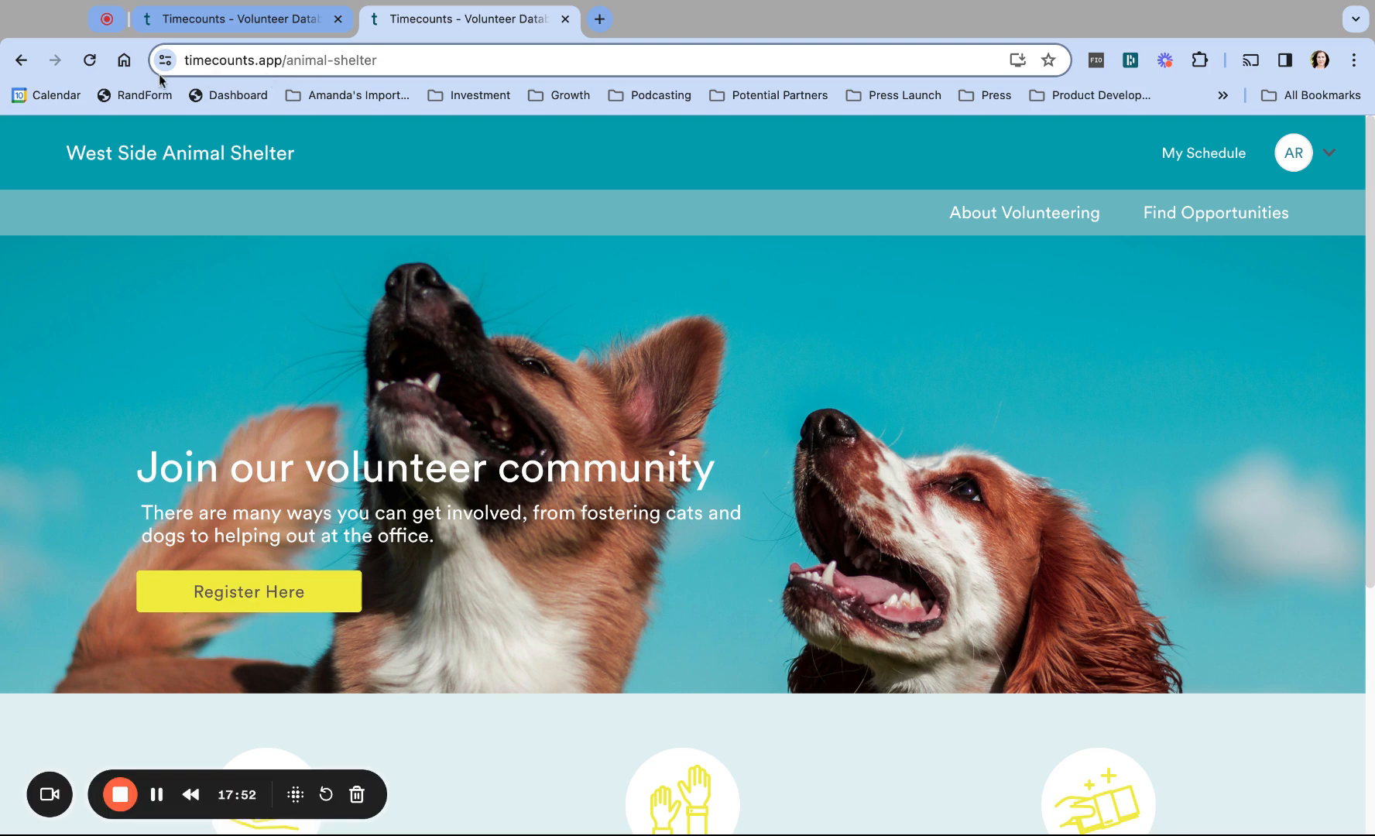
left_click(89, 60)
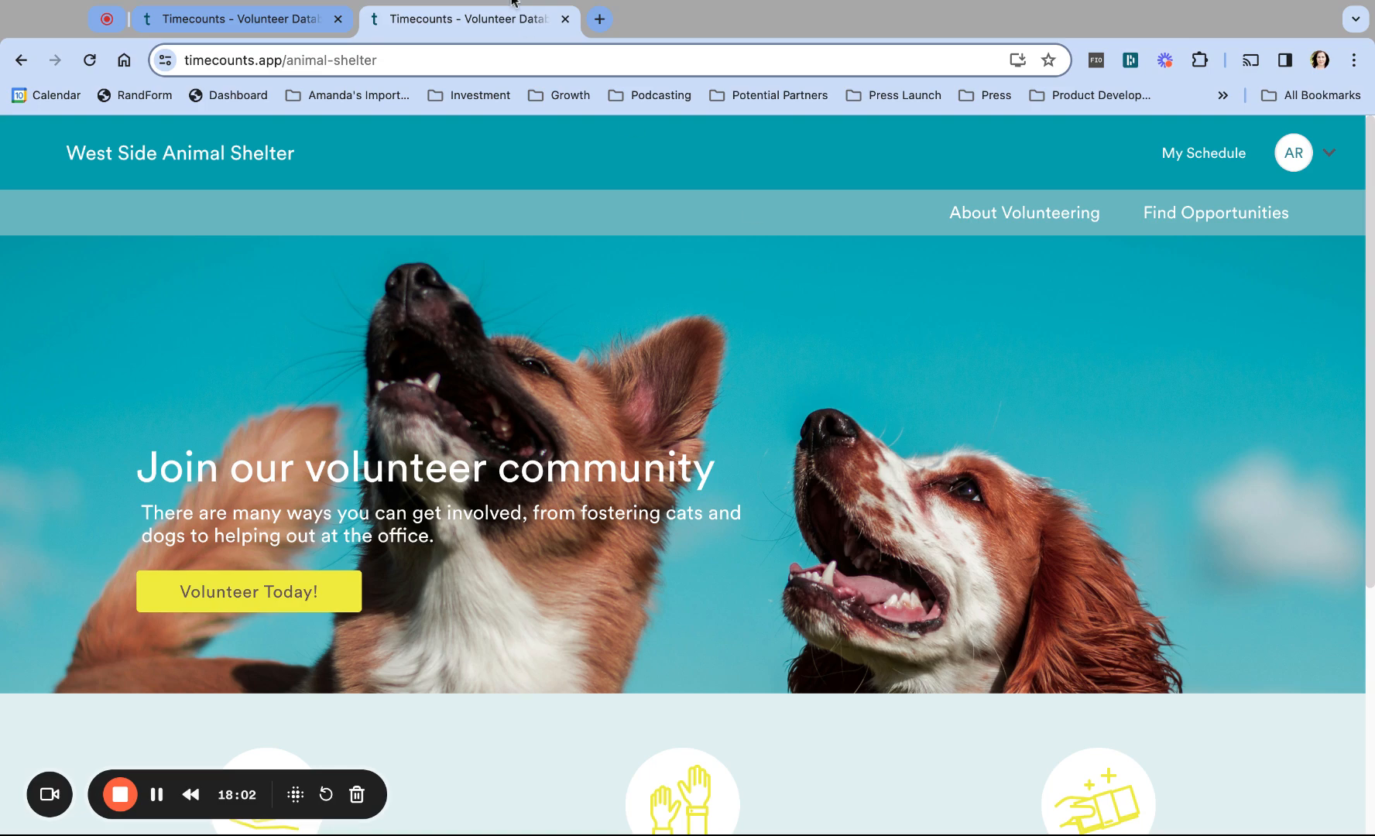
left_click(273, 20)
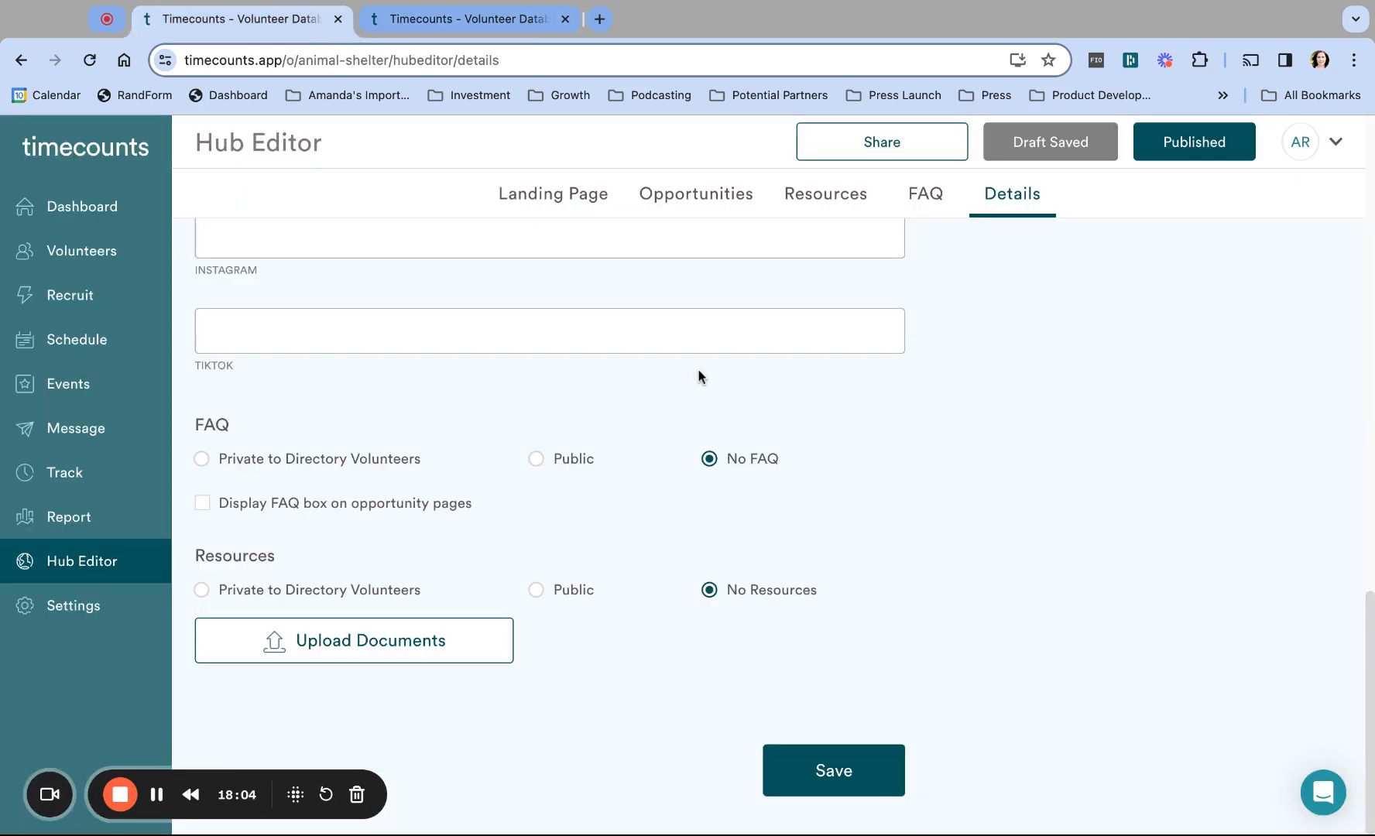
scroll(701, 377, "up", 18)
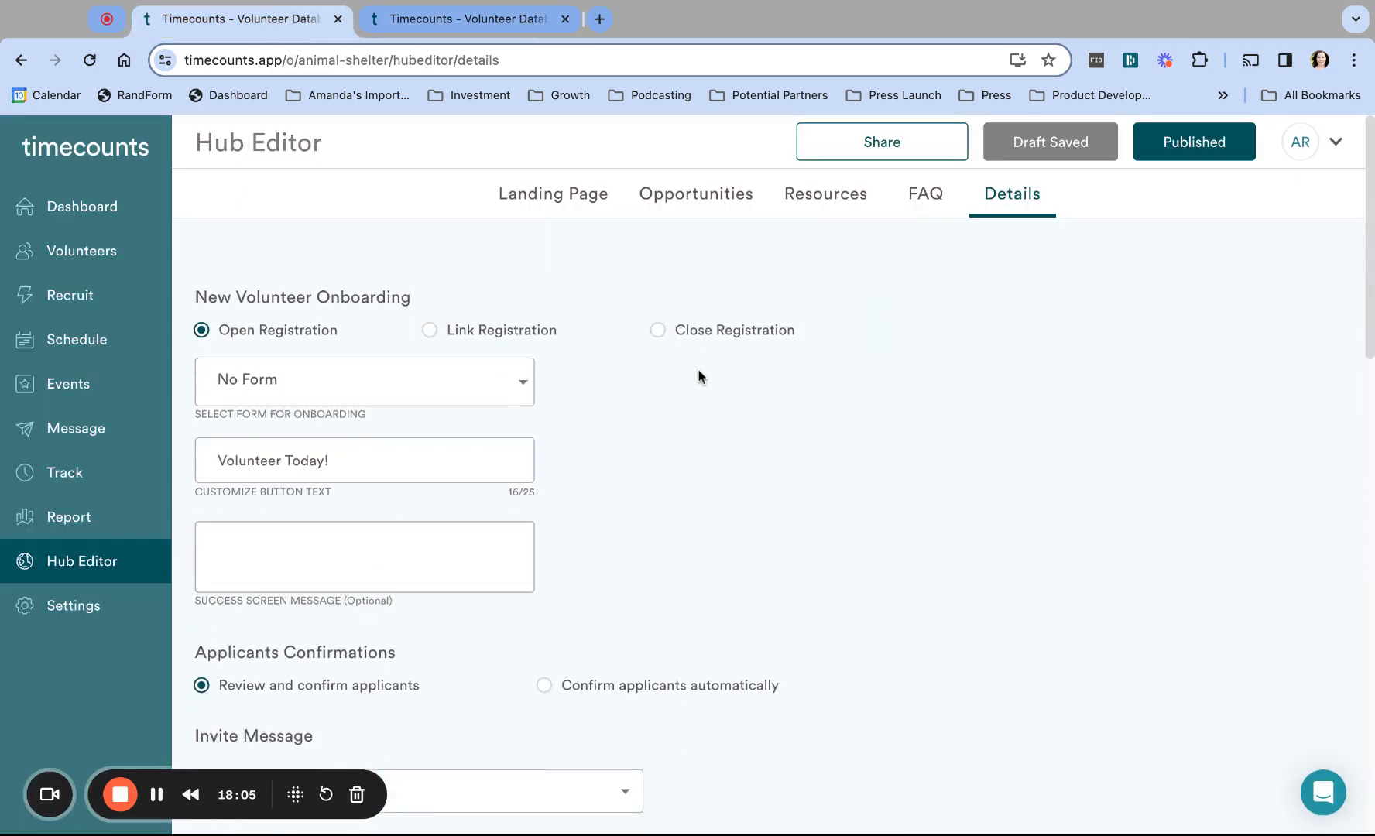
Step: Open the landing page for editing and add a Mission block to it
left_click(552, 193)
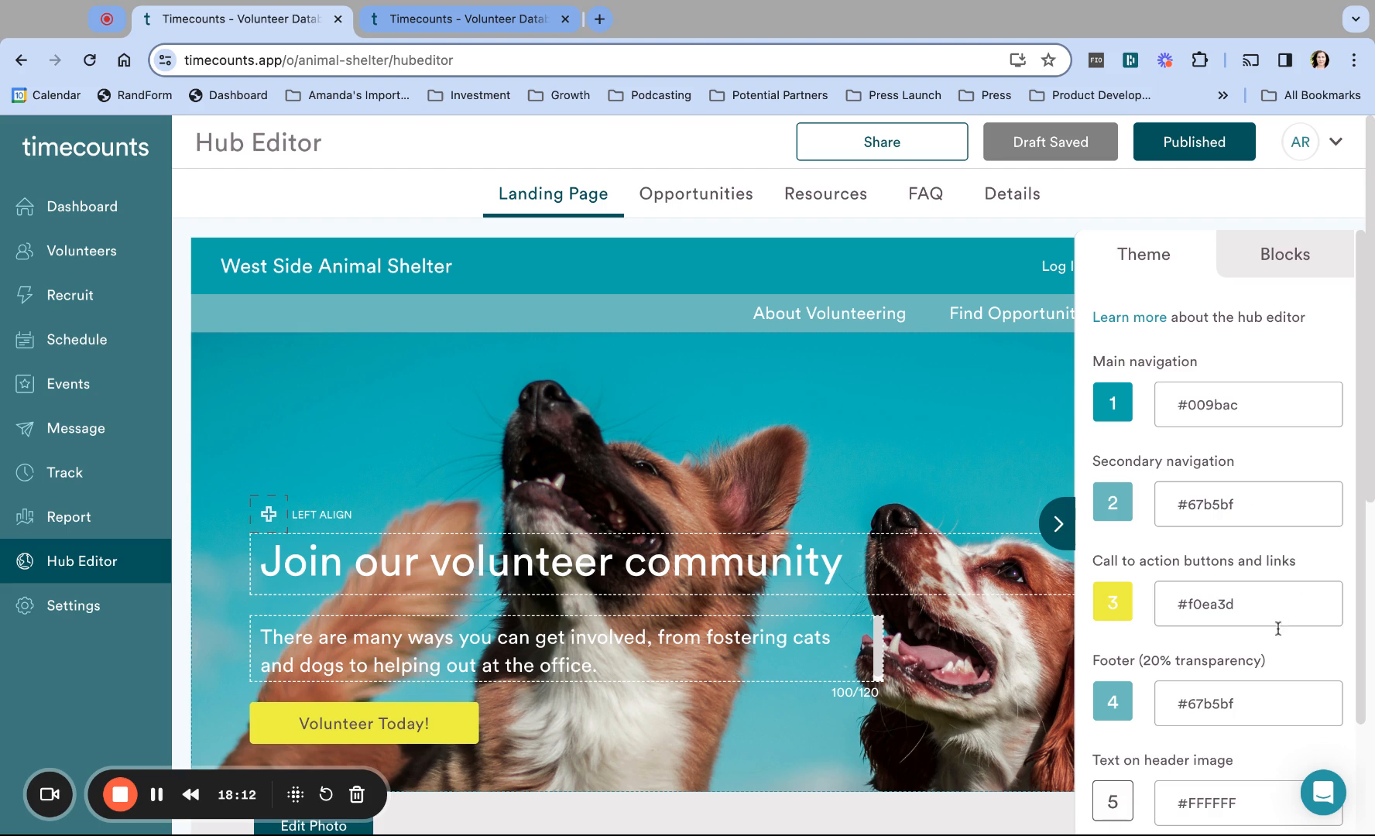
scroll(1278, 629, "down", 5)
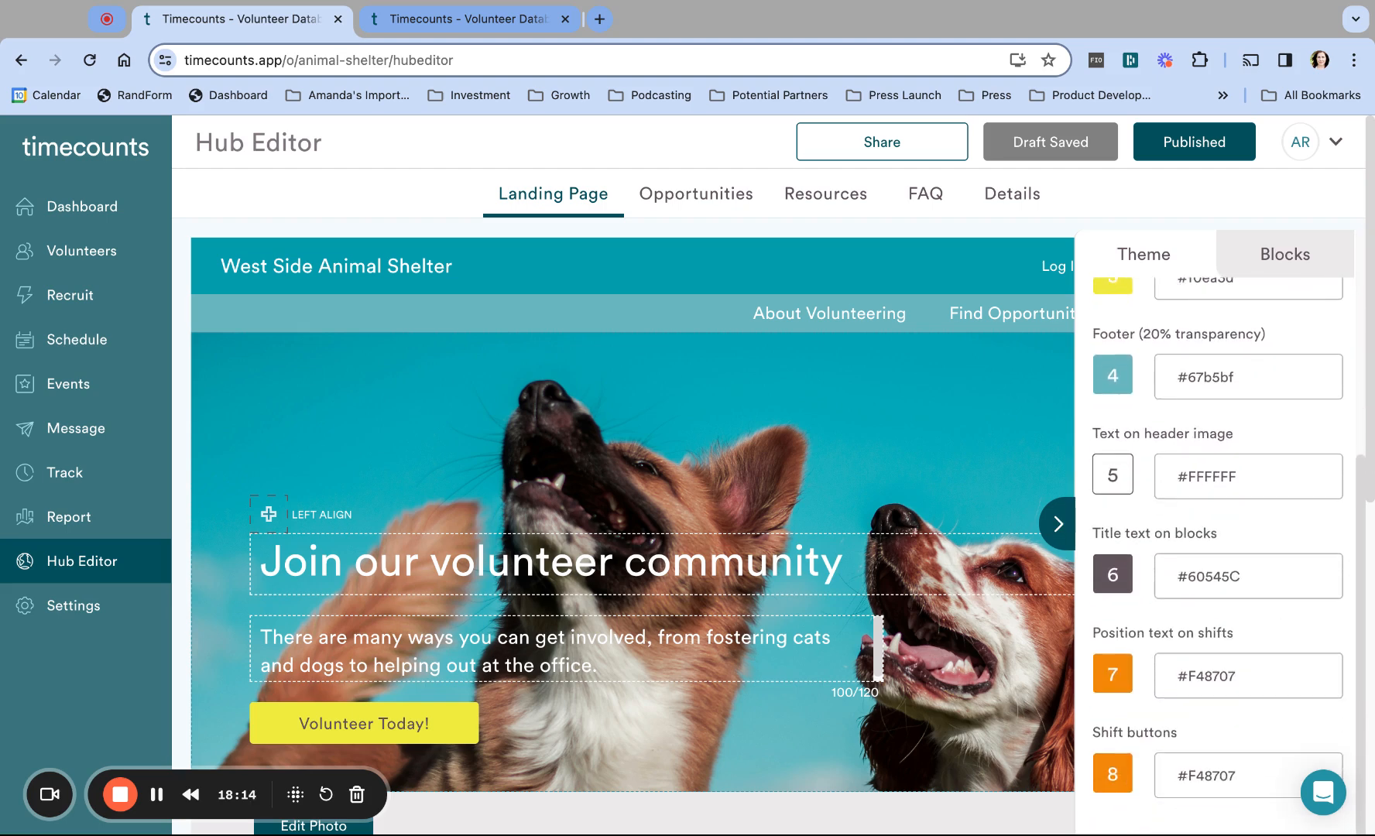
scroll(1278, 629, "up", 5)
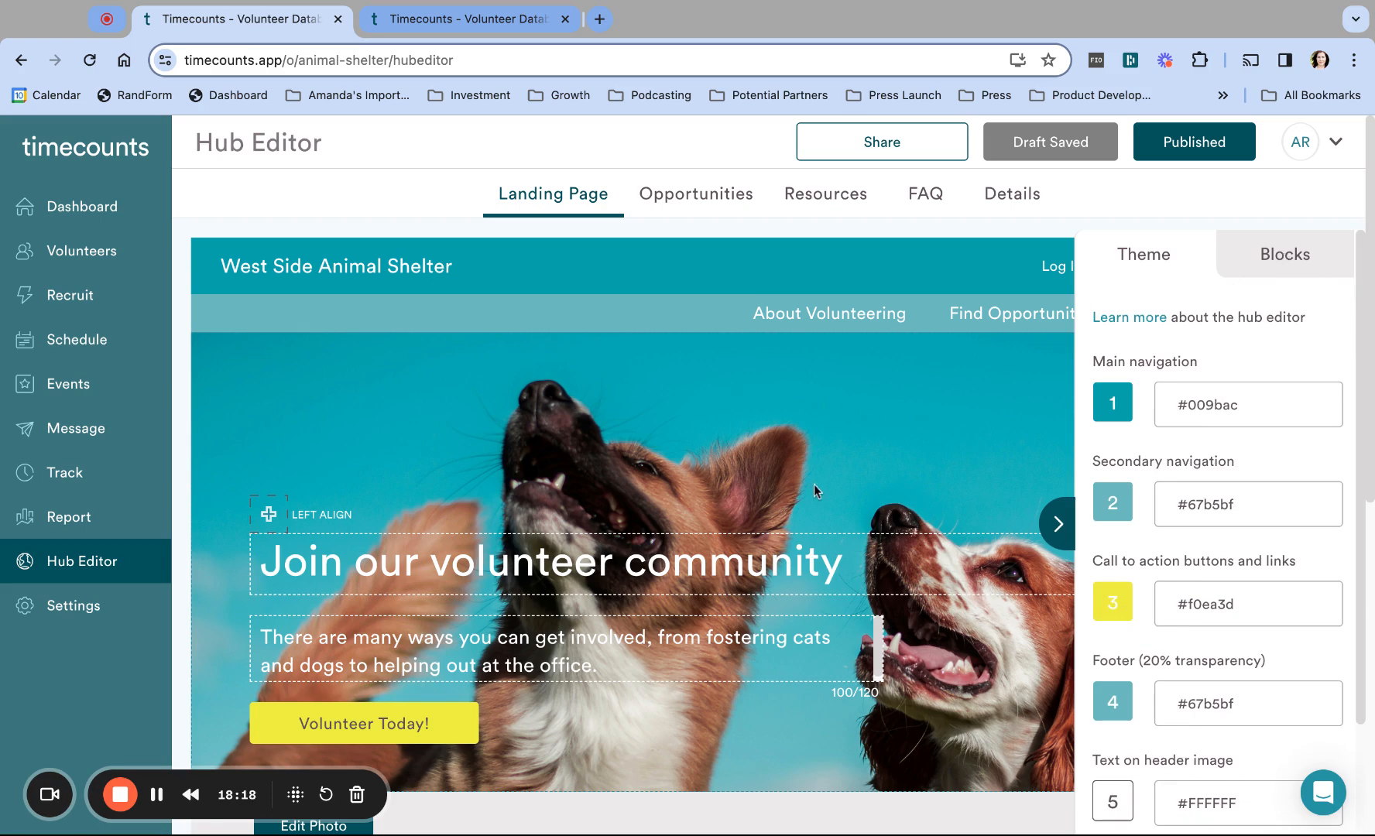
scroll(812, 483, "down", 8)
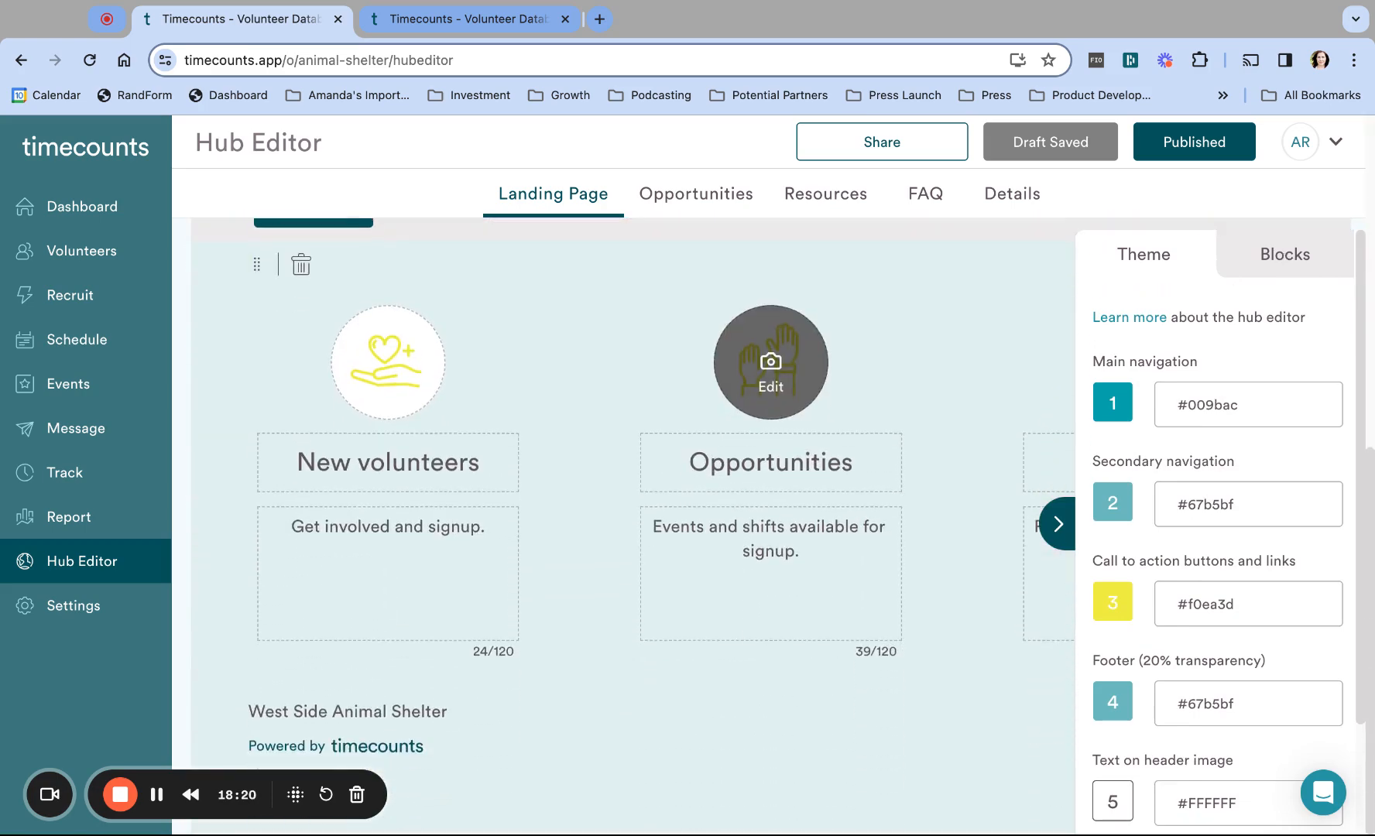
left_click(1273, 257)
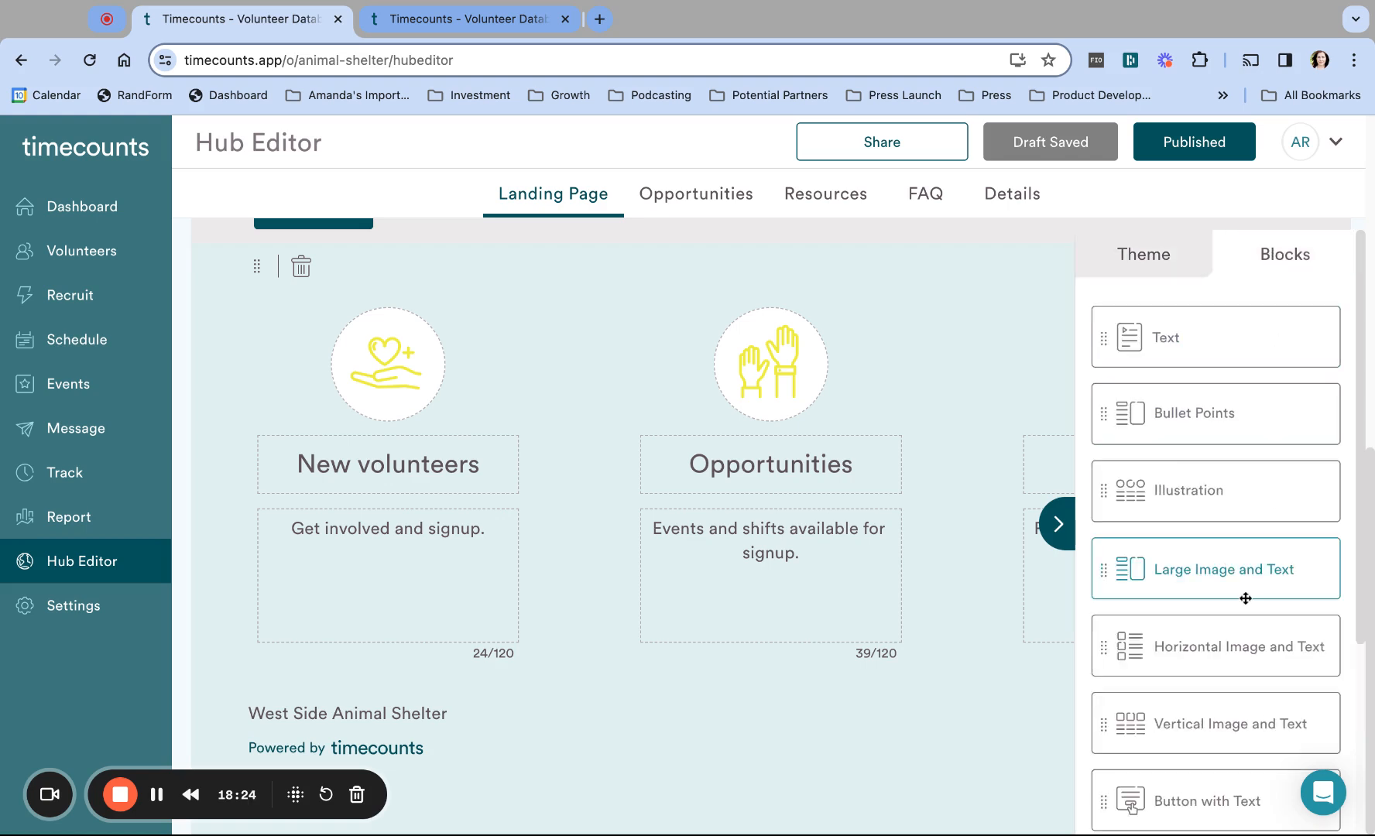
scroll(1244, 598, "down", 6)
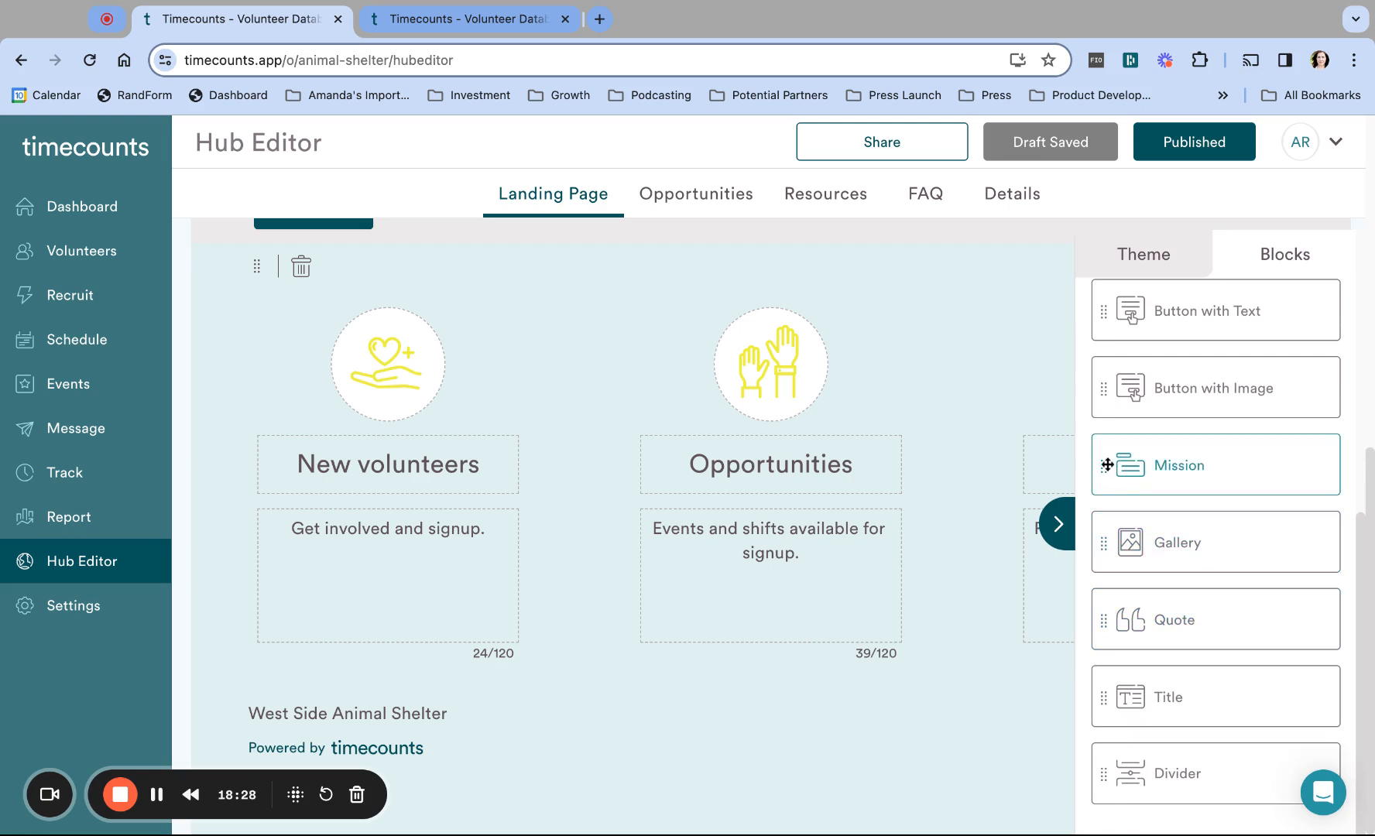
left_click_drag(1105, 465, 531, 410)
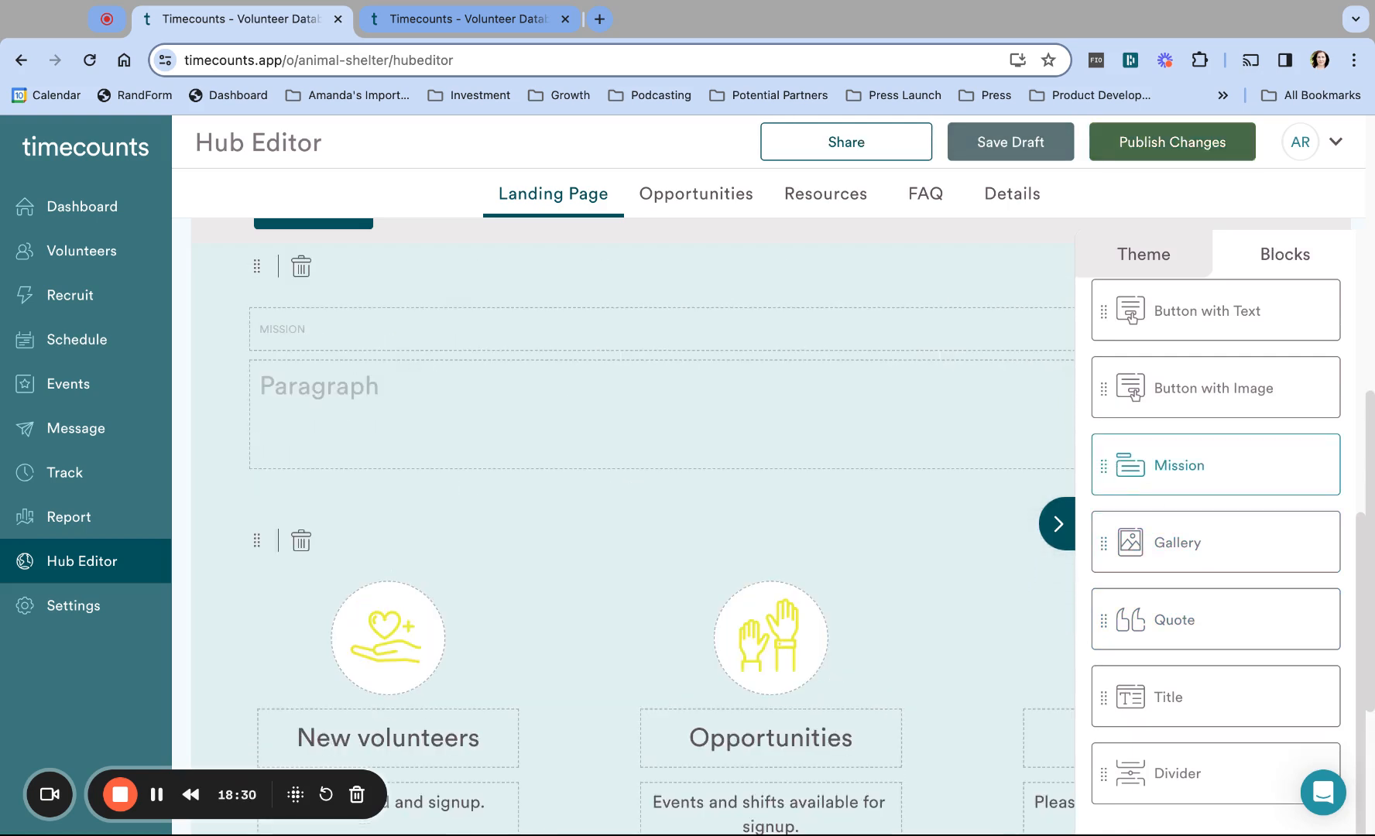
Step: Fill the Mission block with the heading MISSION STATEMENT and 'To improve the lives of our pets in the city.'
left_click(338, 334)
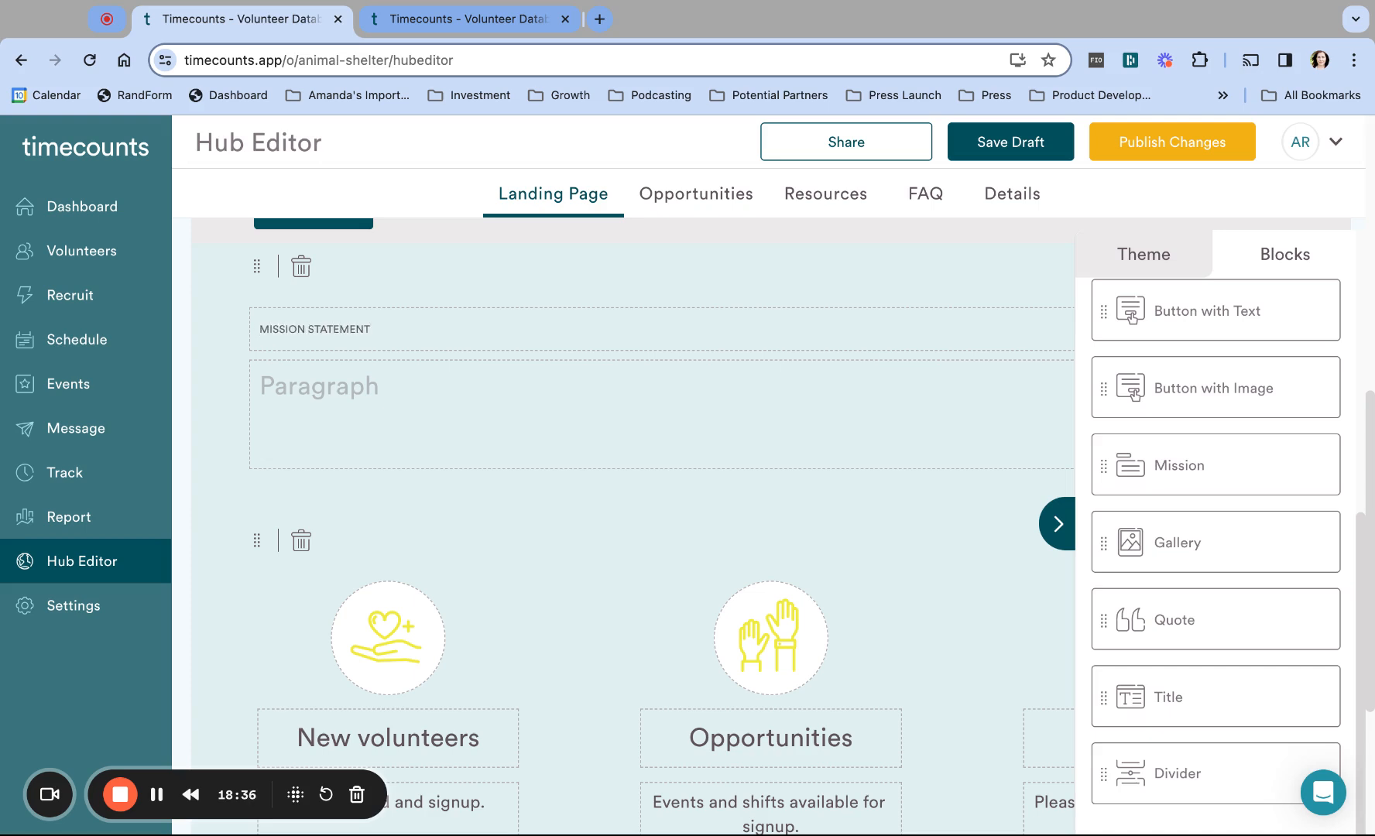
left_click(311, 383)
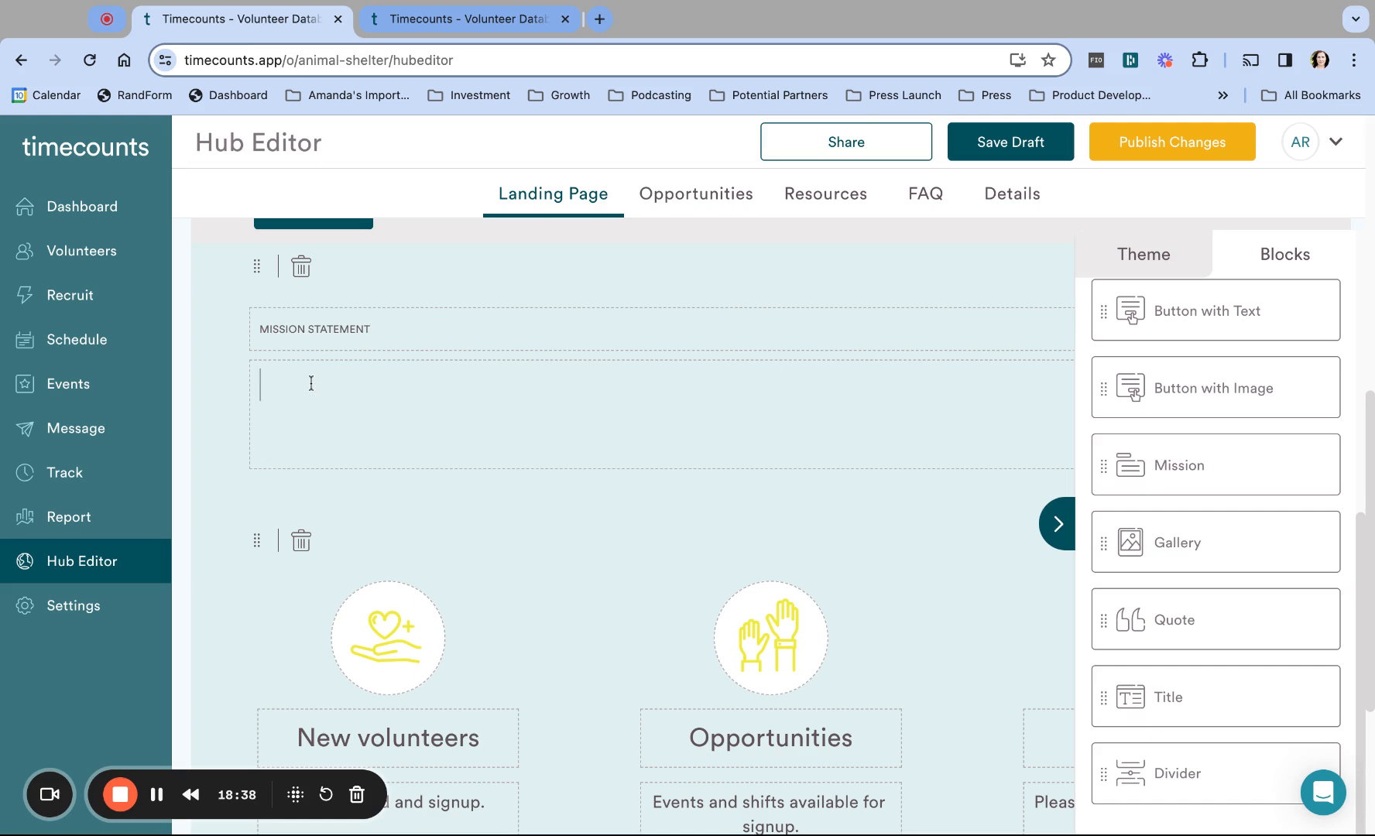
type("To improve the ")
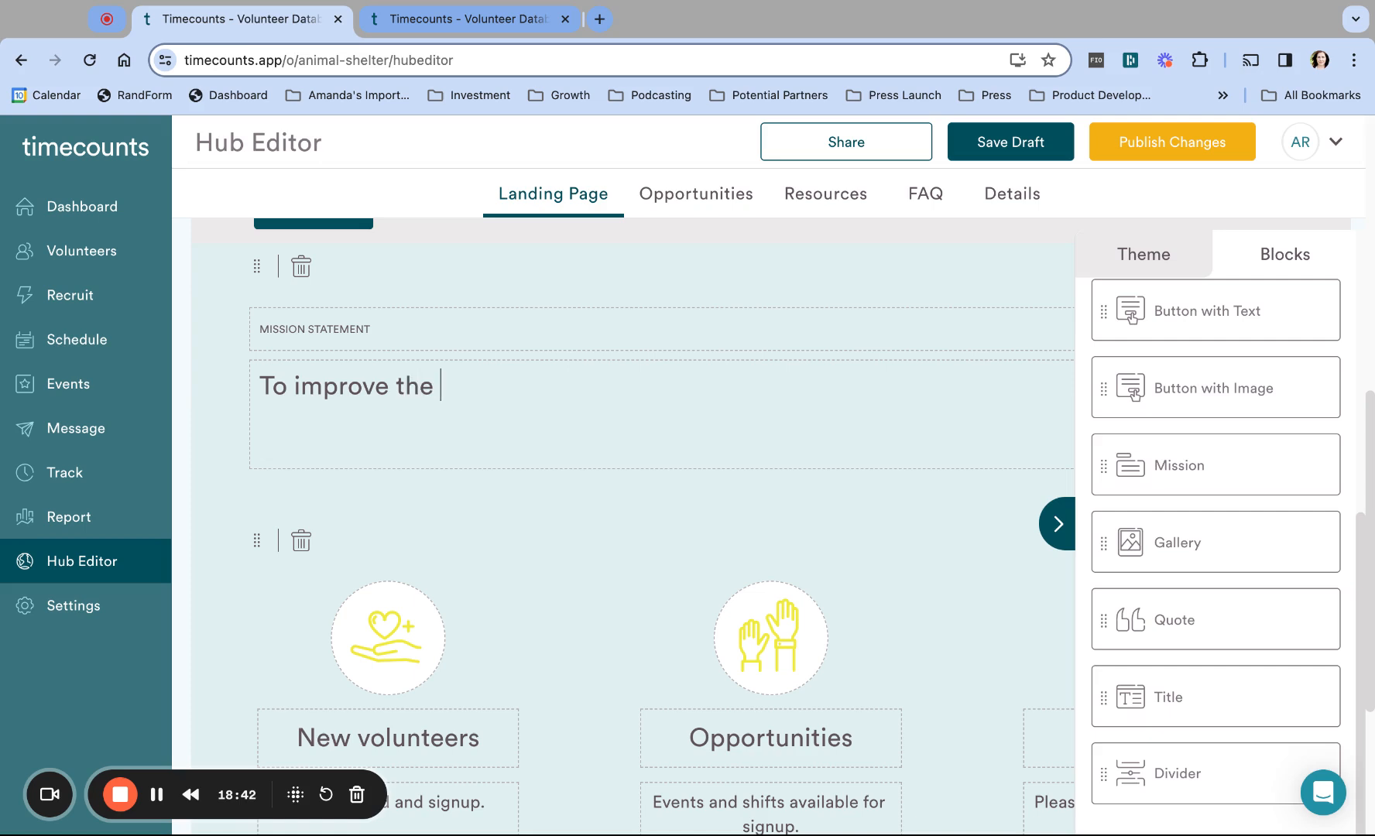
type("lives of our ")
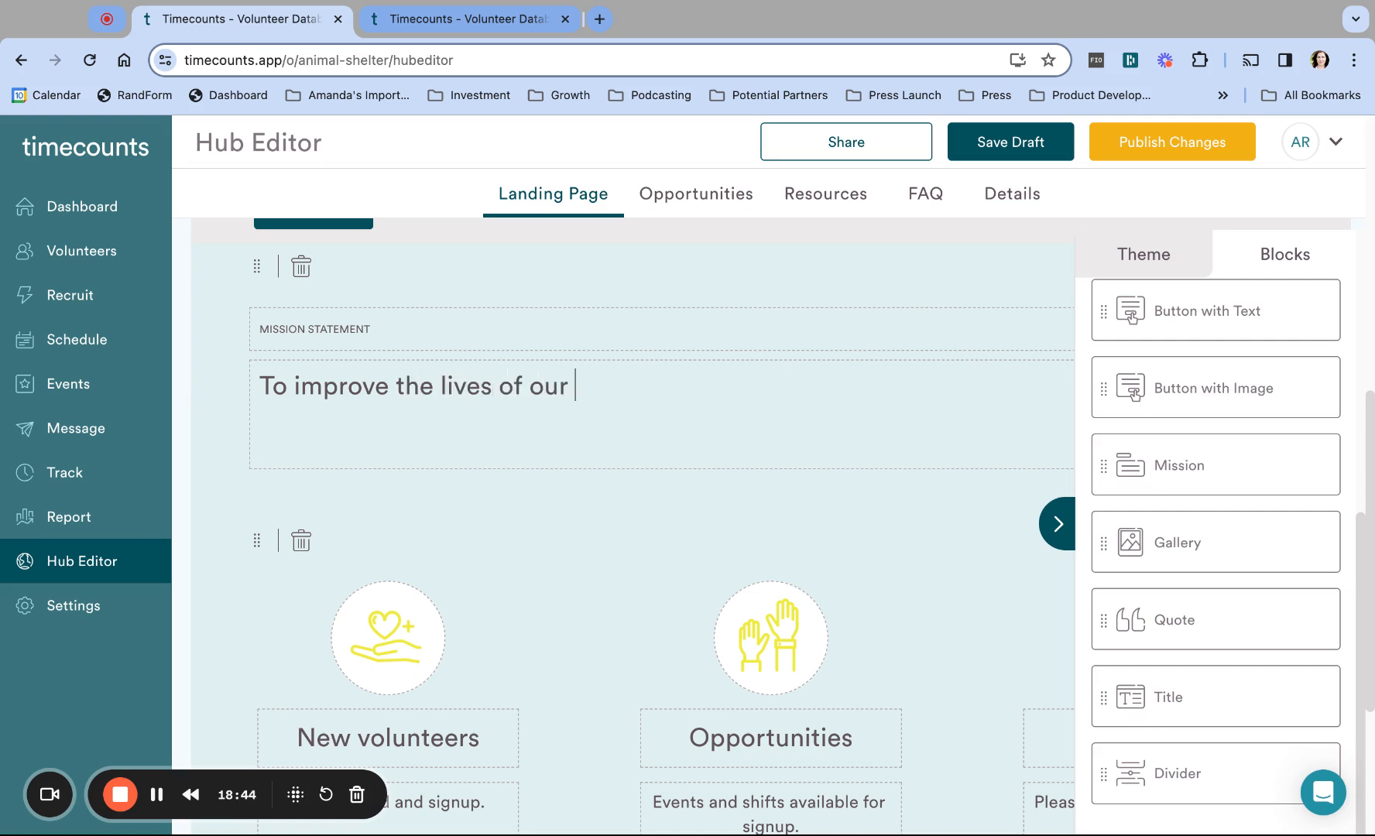
type("pets in the sit")
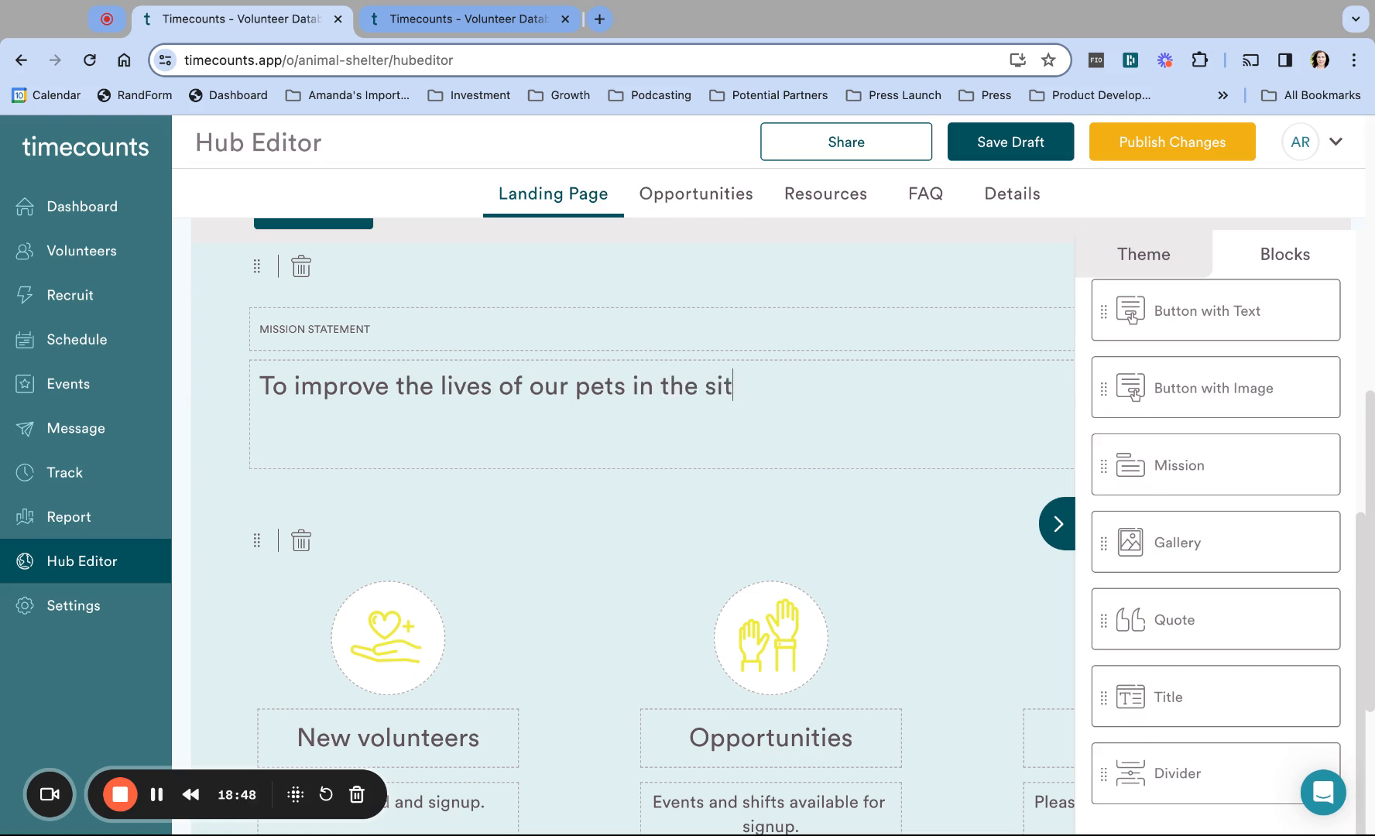
key("BackSpace")
key("BackSpace")
key("BackSpace")
type("city.")
Step: Add a three-column Gallery block and move it below the mission statement
left_click_drag(1107, 544, 1108, 542)
scroll(436, 405, "down", 4)
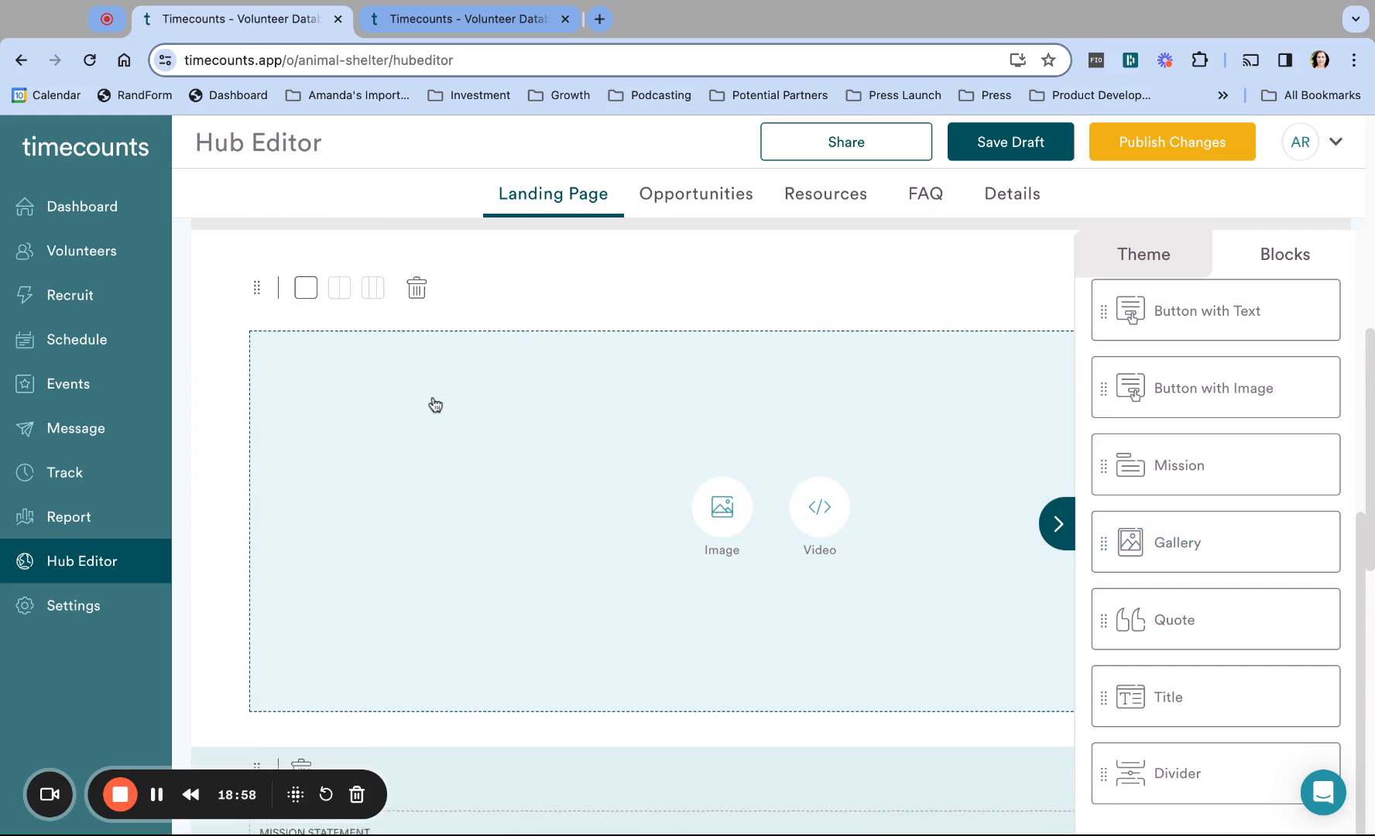
scroll(435, 405, "up", 3)
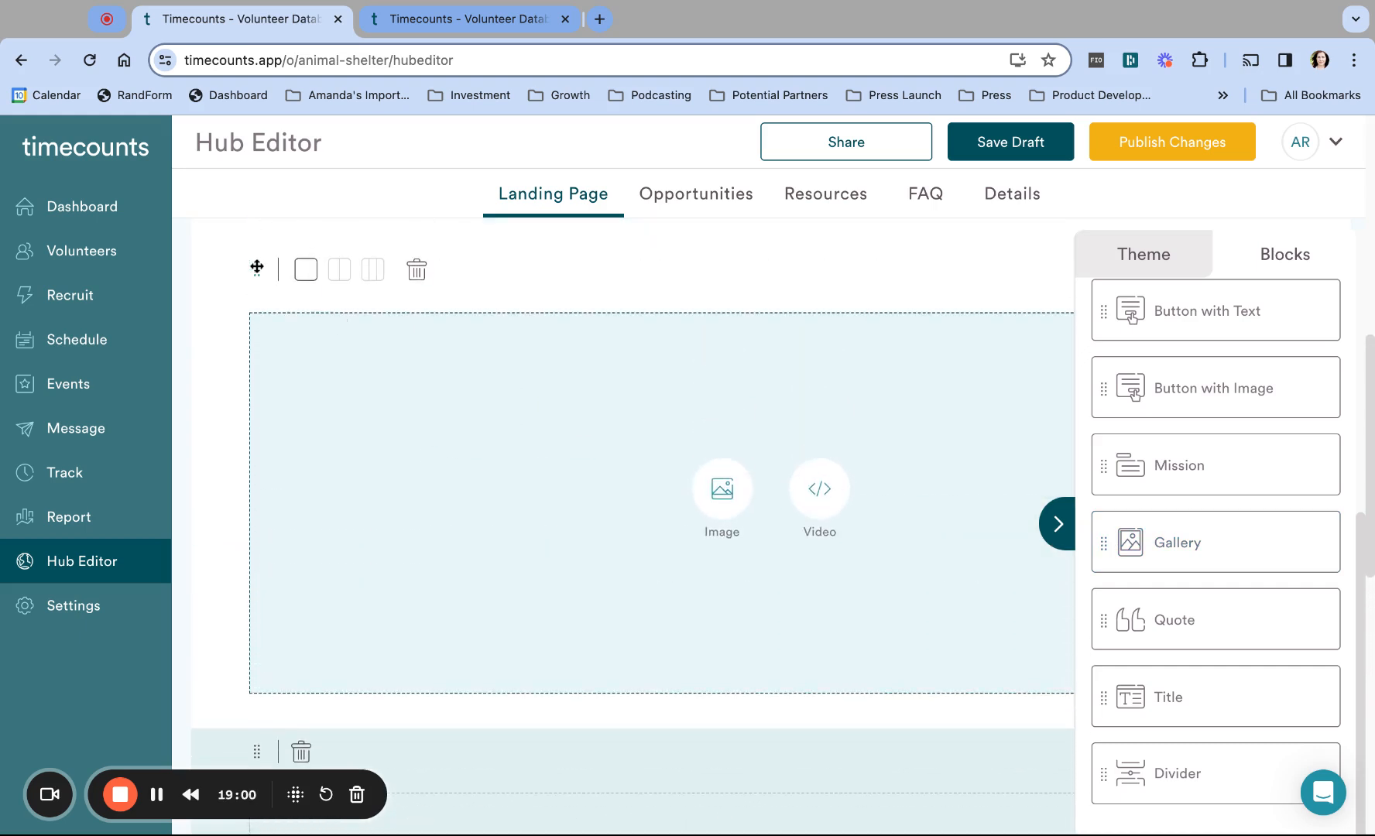
left_click(371, 270)
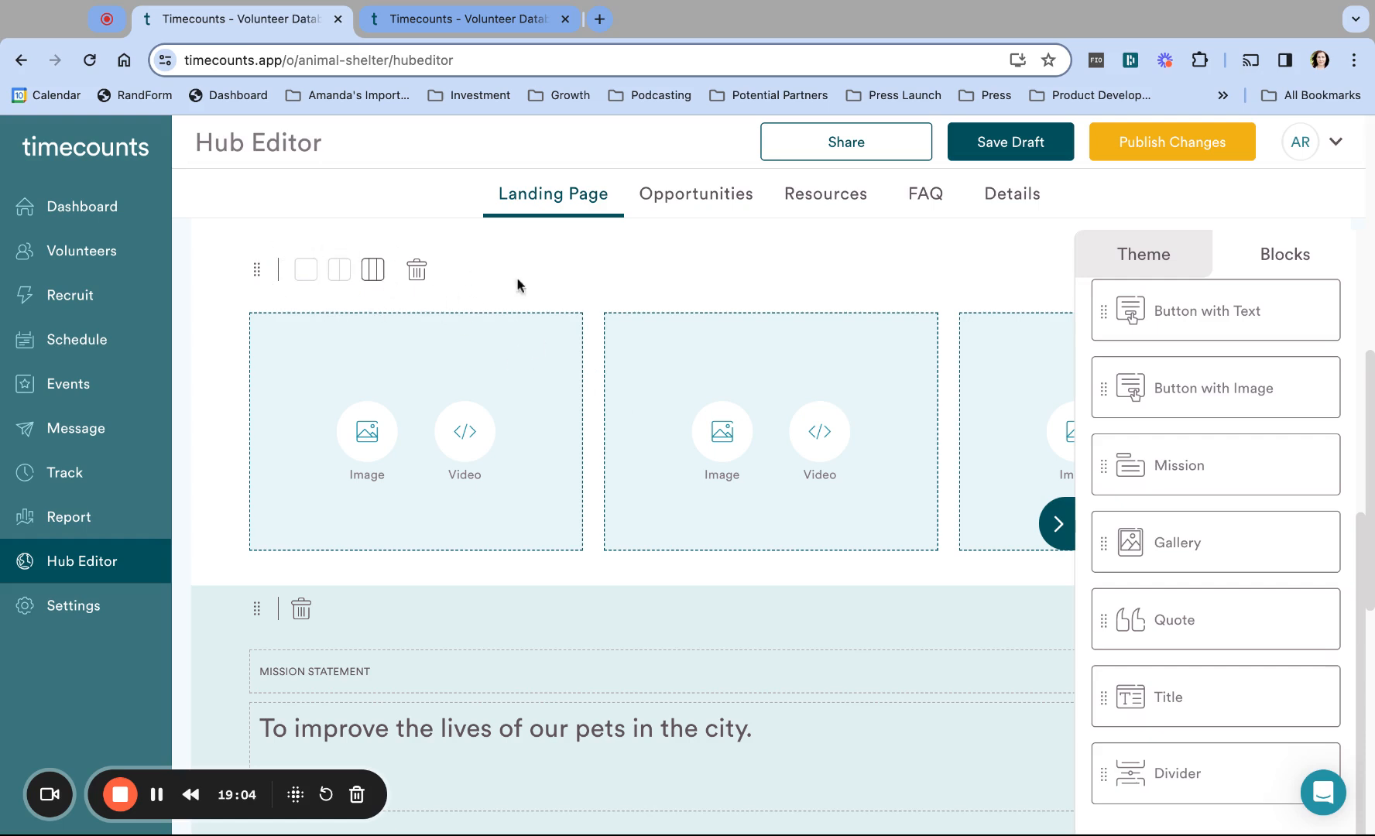
left_click(1058, 524)
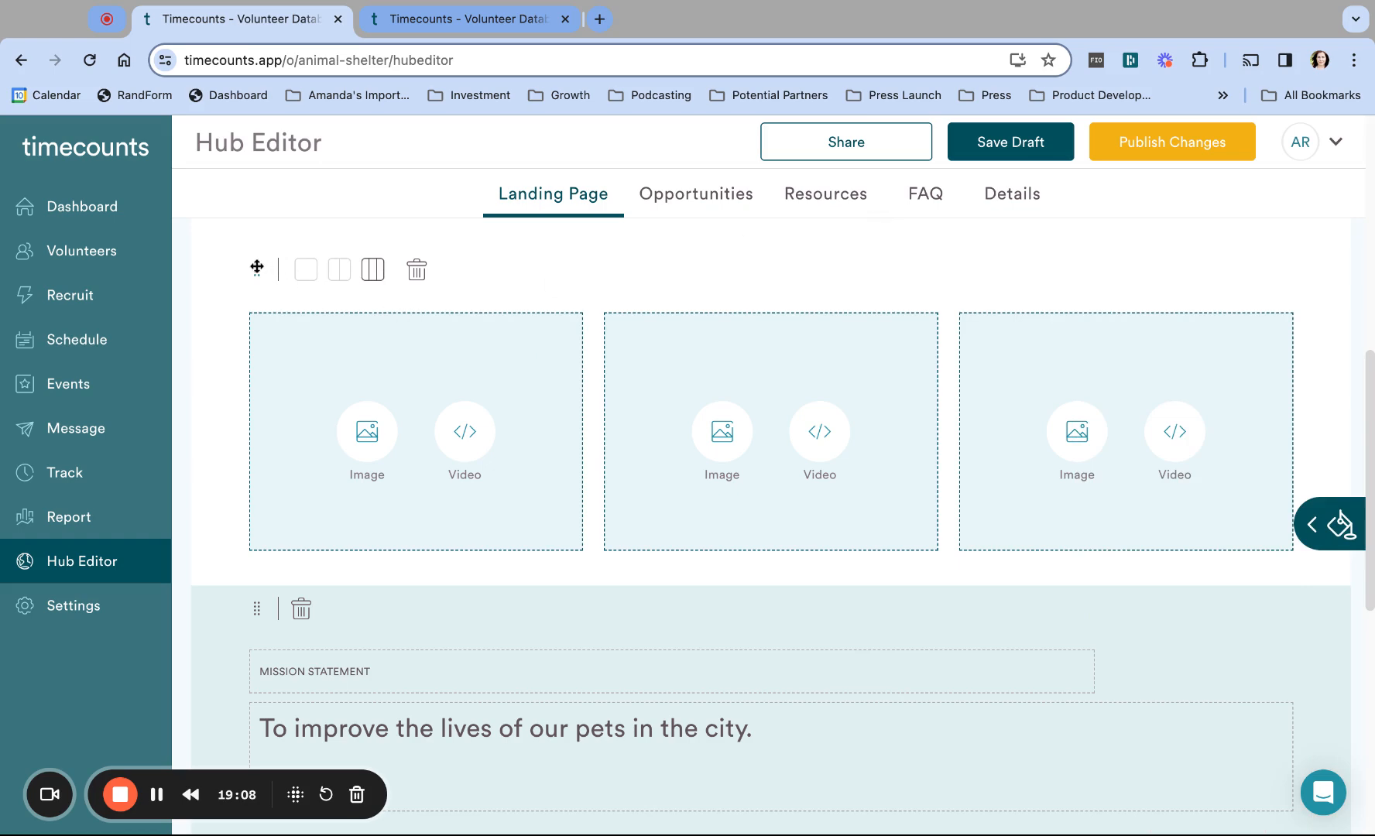
left_click_drag(257, 267, 254, 526)
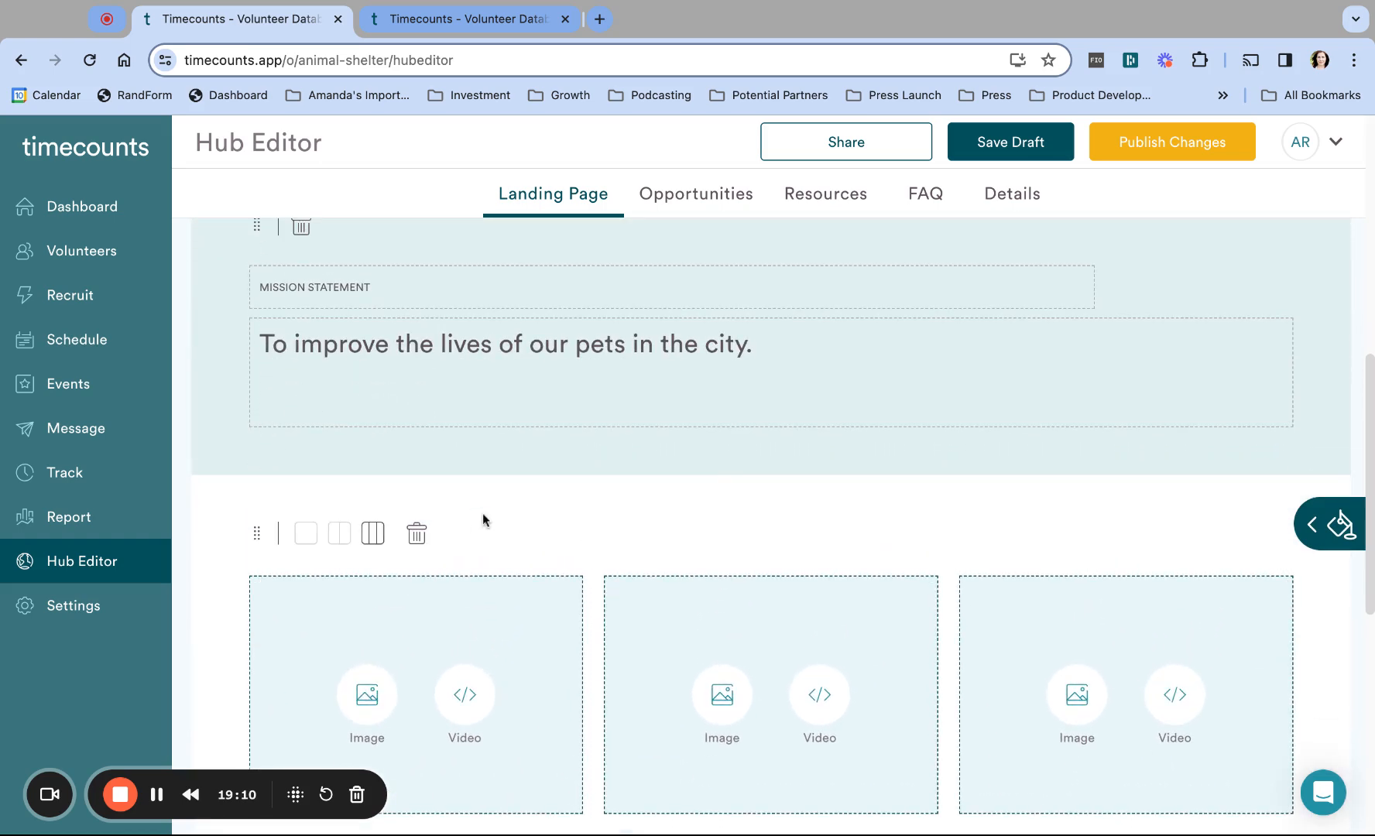
Step: Switch the gallery to two columns, then delete the Gallery block and confirm
scroll(749, 496, "up", 3)
scroll(742, 493, "down", 9)
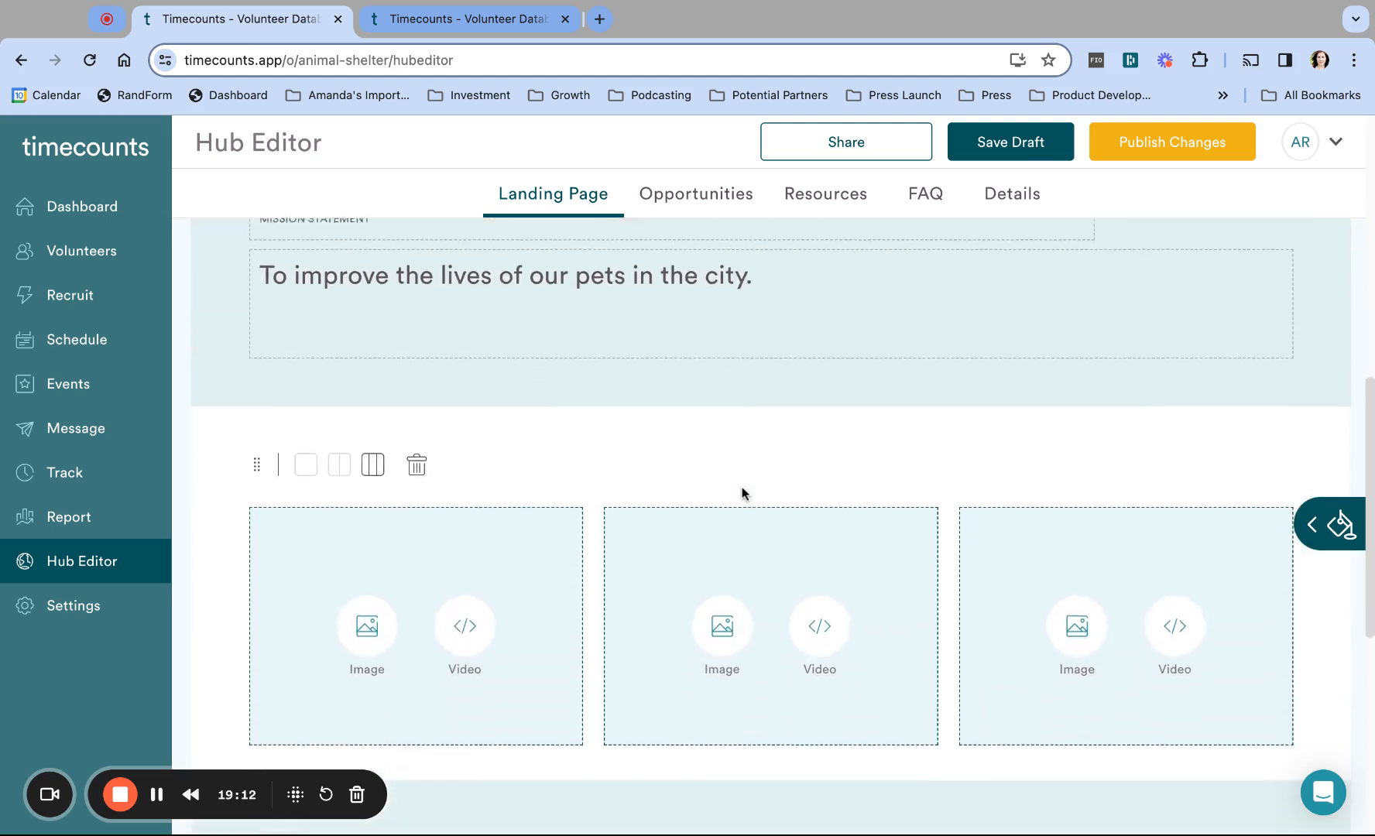
scroll(750, 495, "down", 1)
scroll(749, 495, "up", 4)
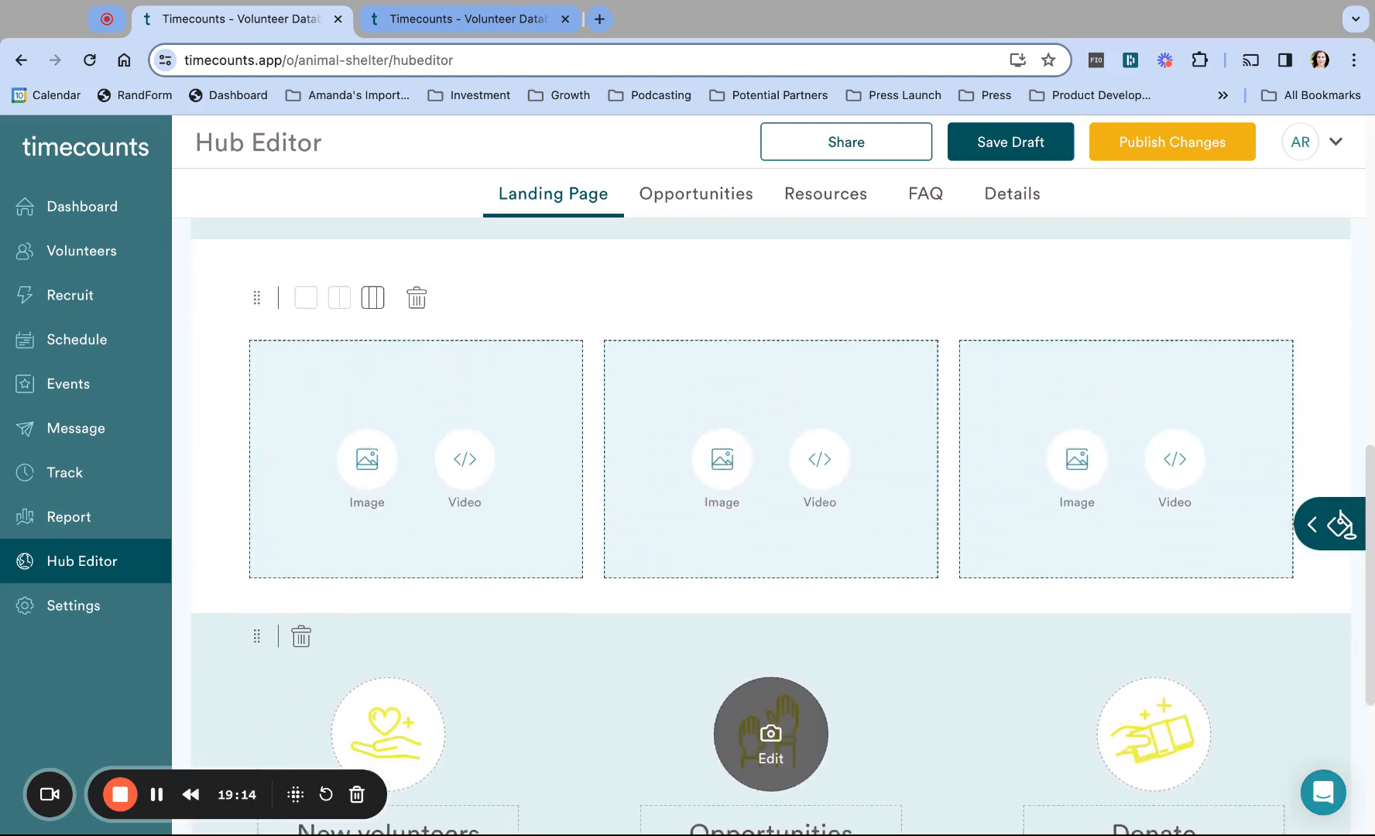
scroll(749, 495, "down", 3)
scroll(770, 464, "down", 2)
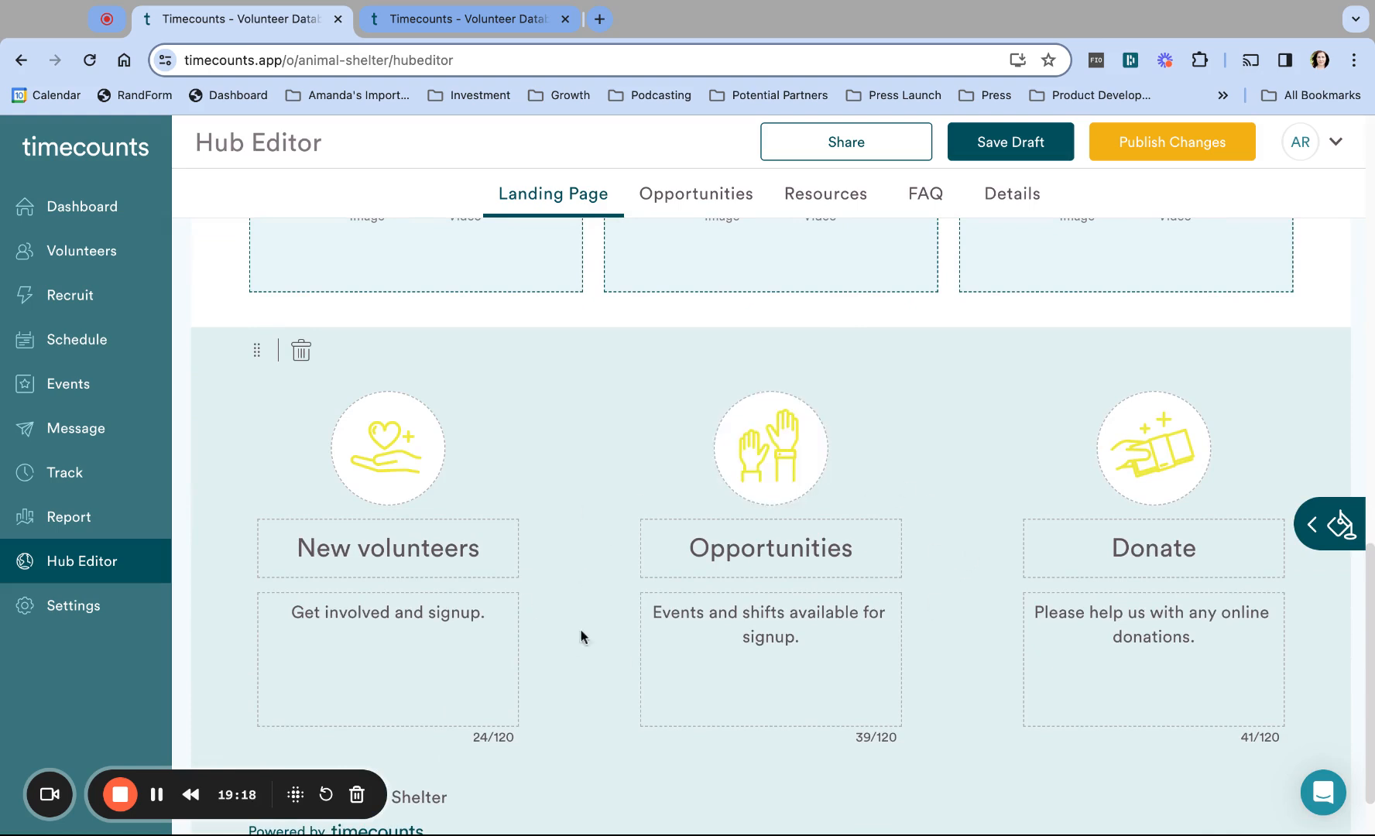
mouse_move(822, 404)
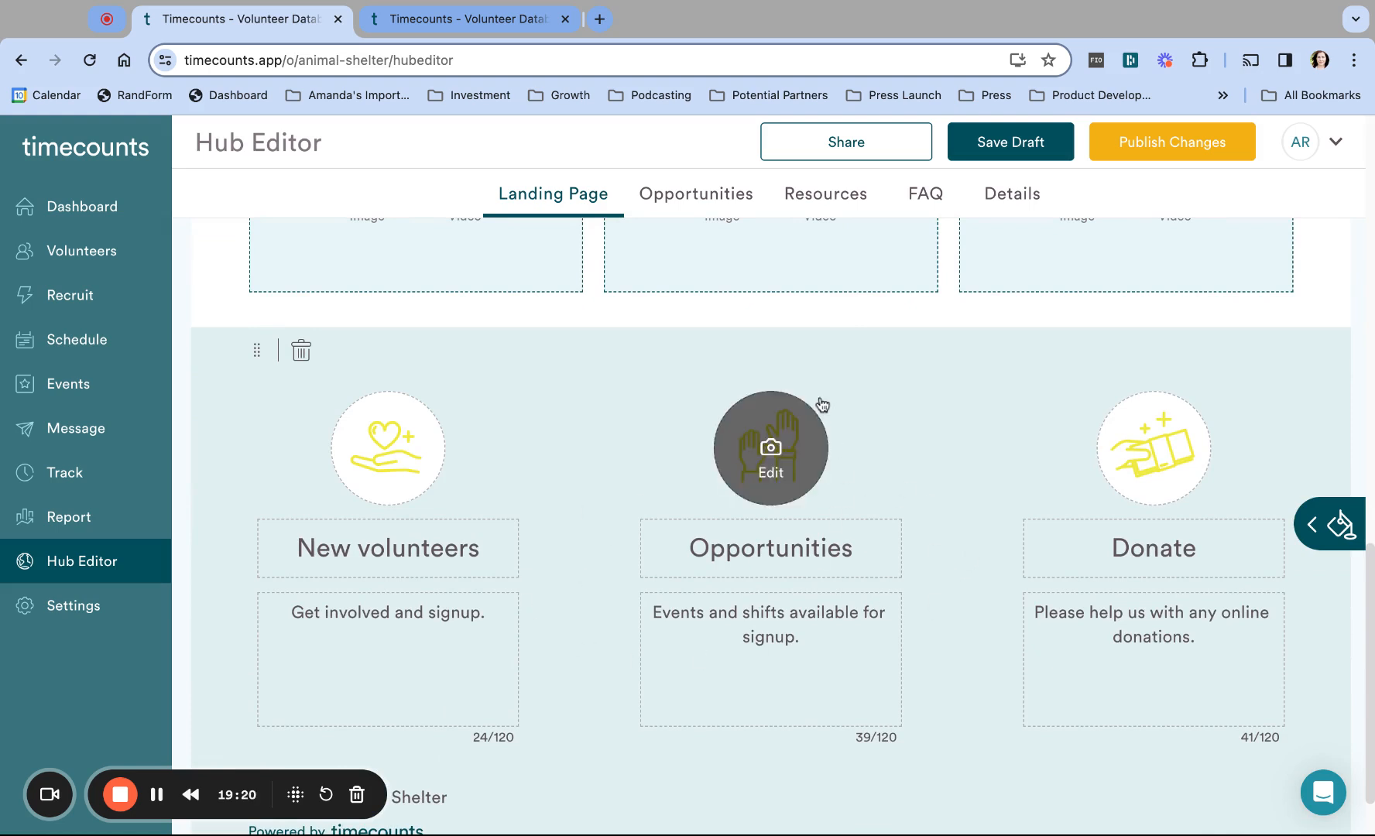
scroll(822, 404, "up", 4)
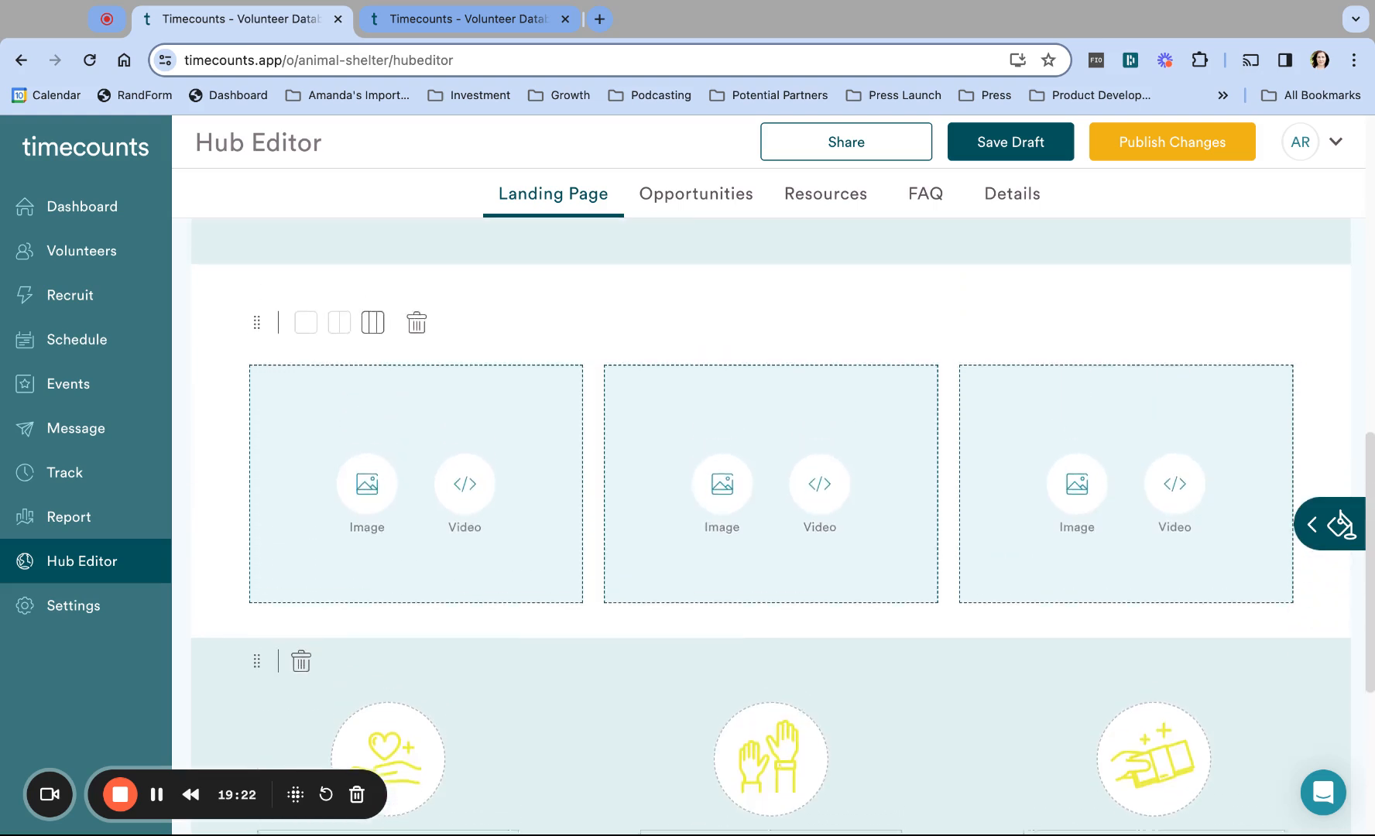
left_click(338, 382)
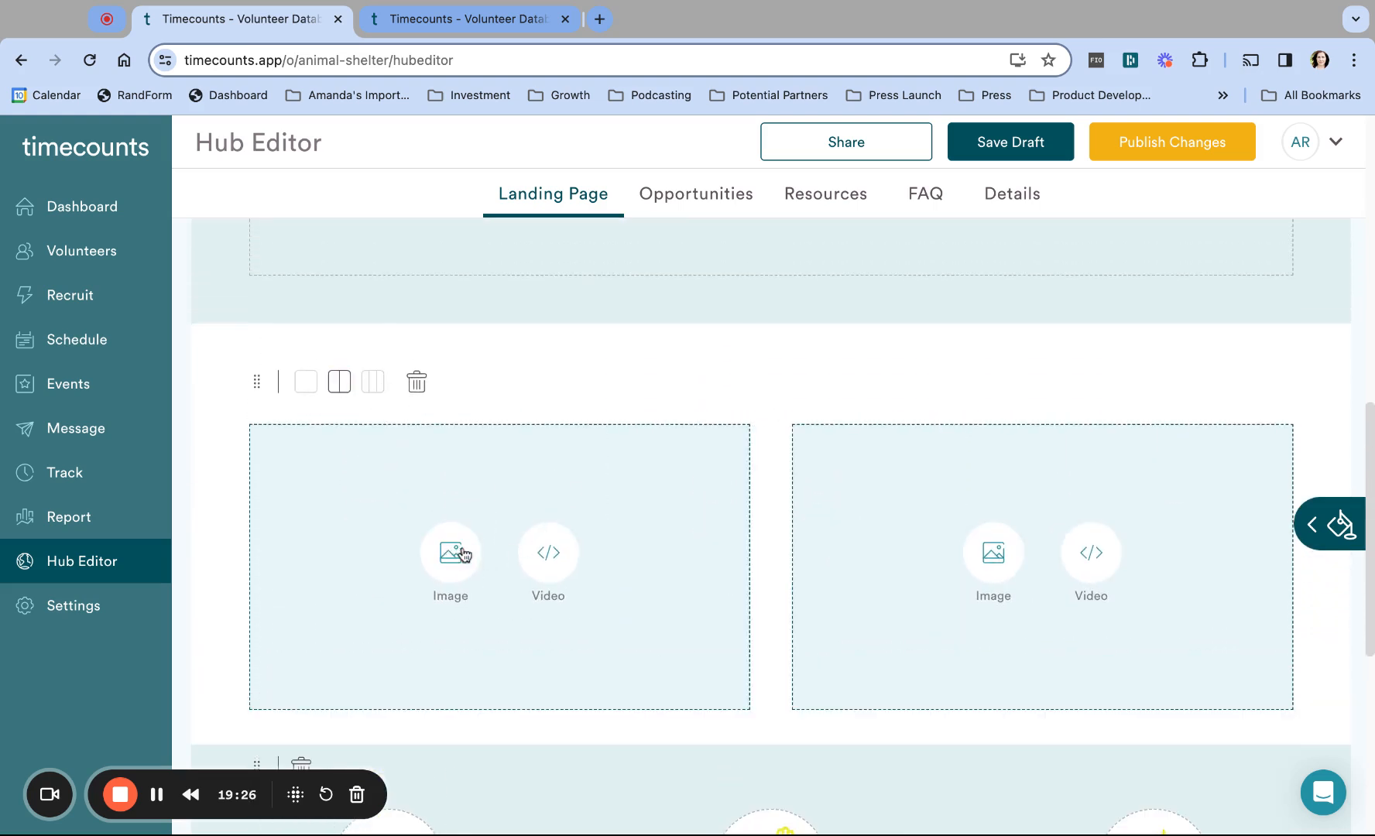
left_click(417, 382)
left_click(778, 546)
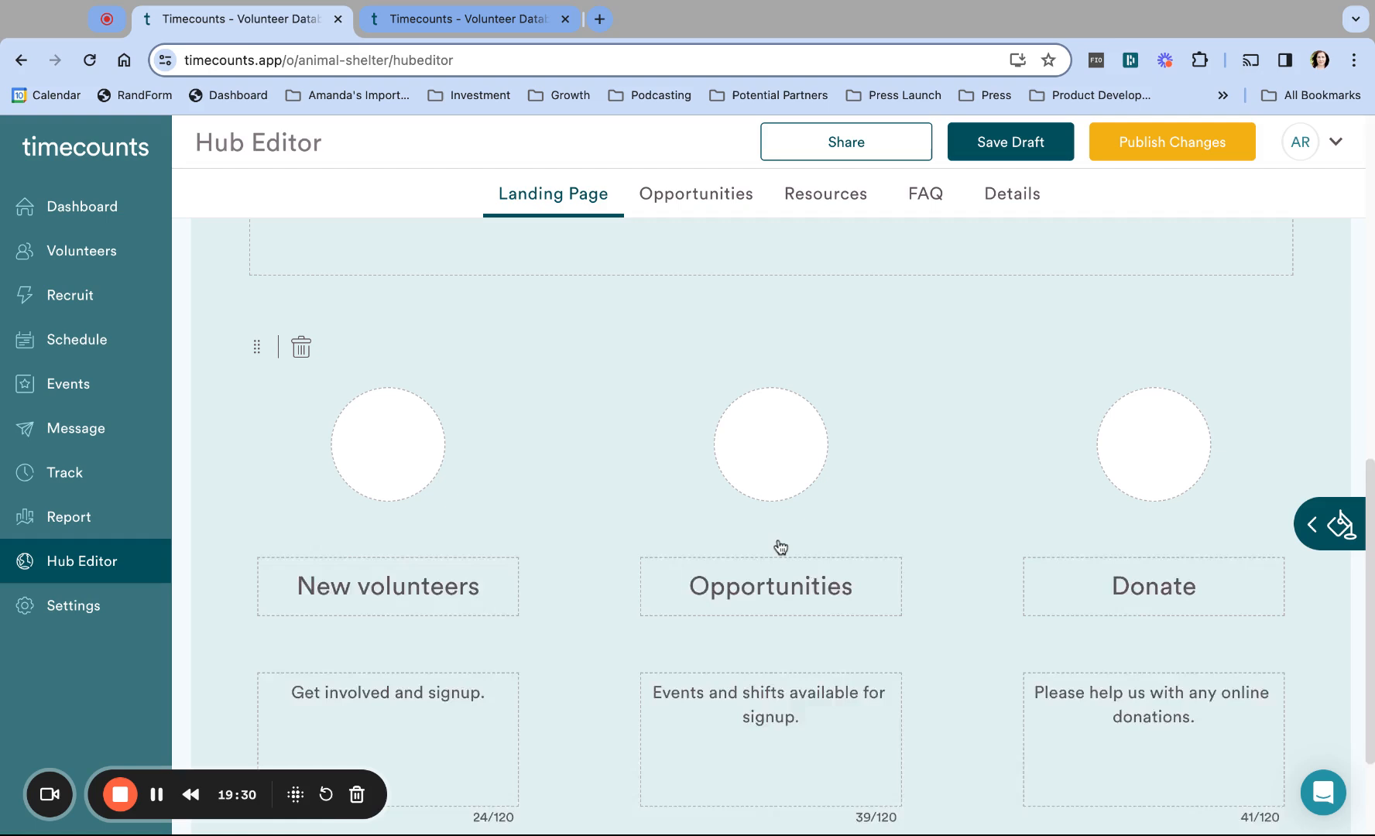
scroll(895, 448, "up", 3)
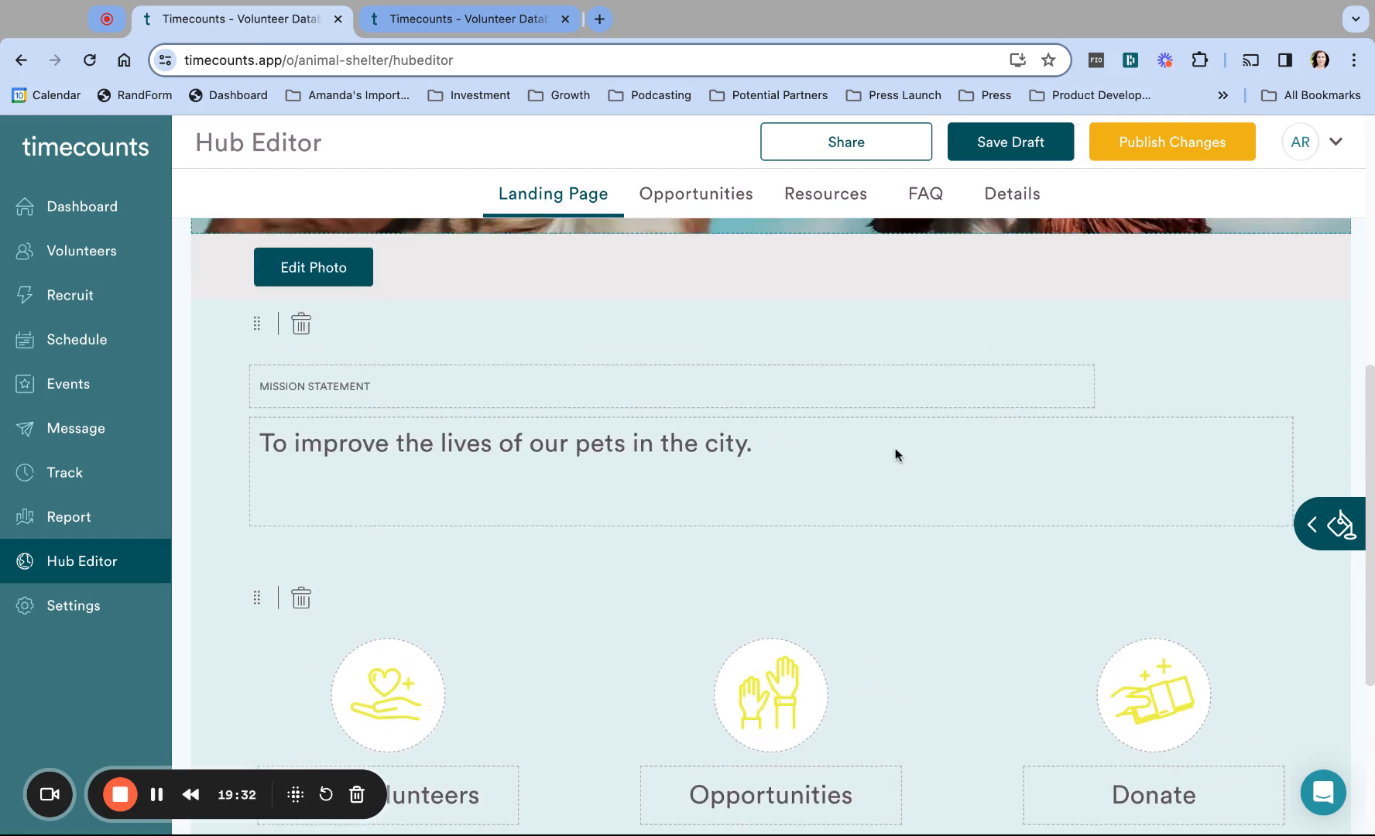
Step: Add a Quote block above the mission statement
left_click(1307, 532)
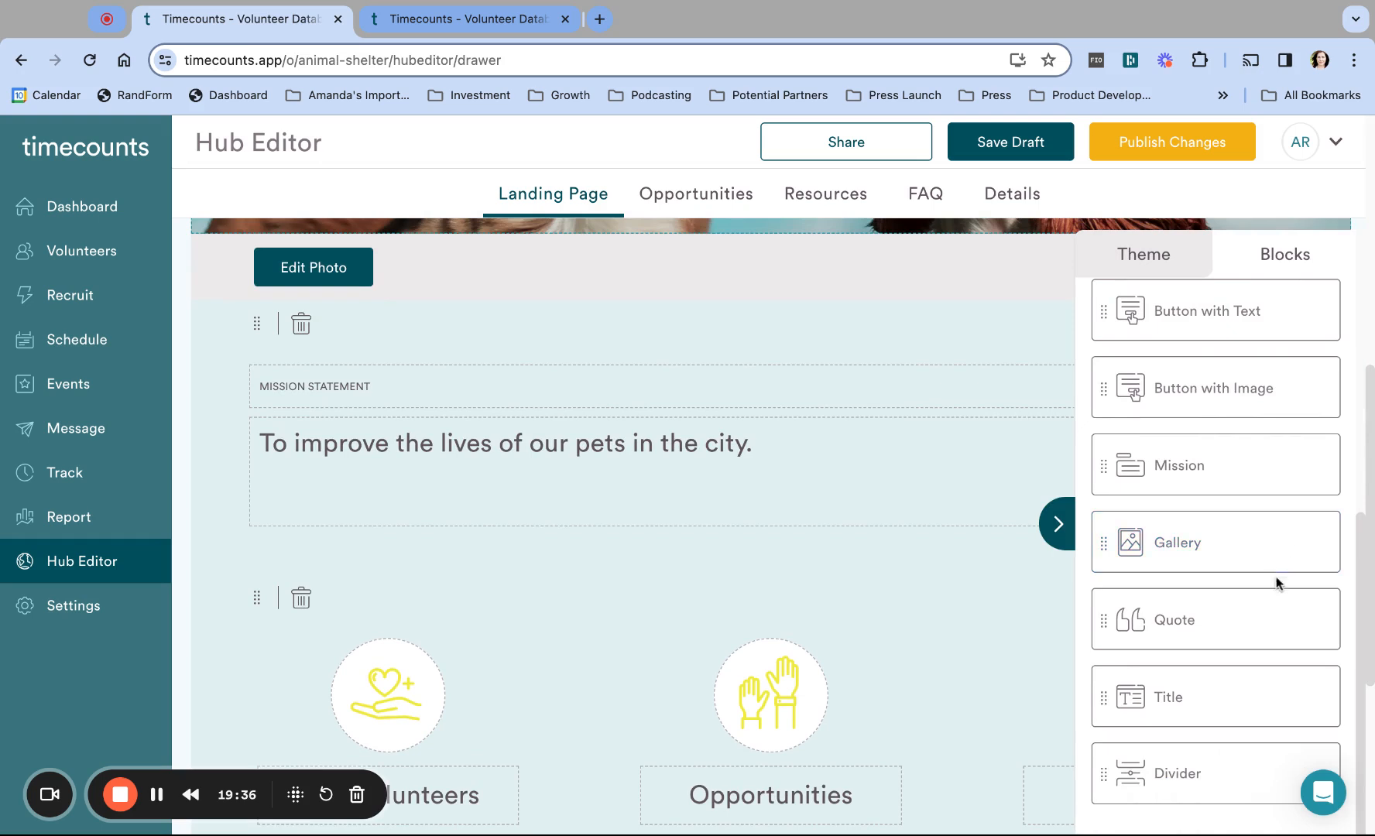
left_click_drag(1106, 620, 658, 652)
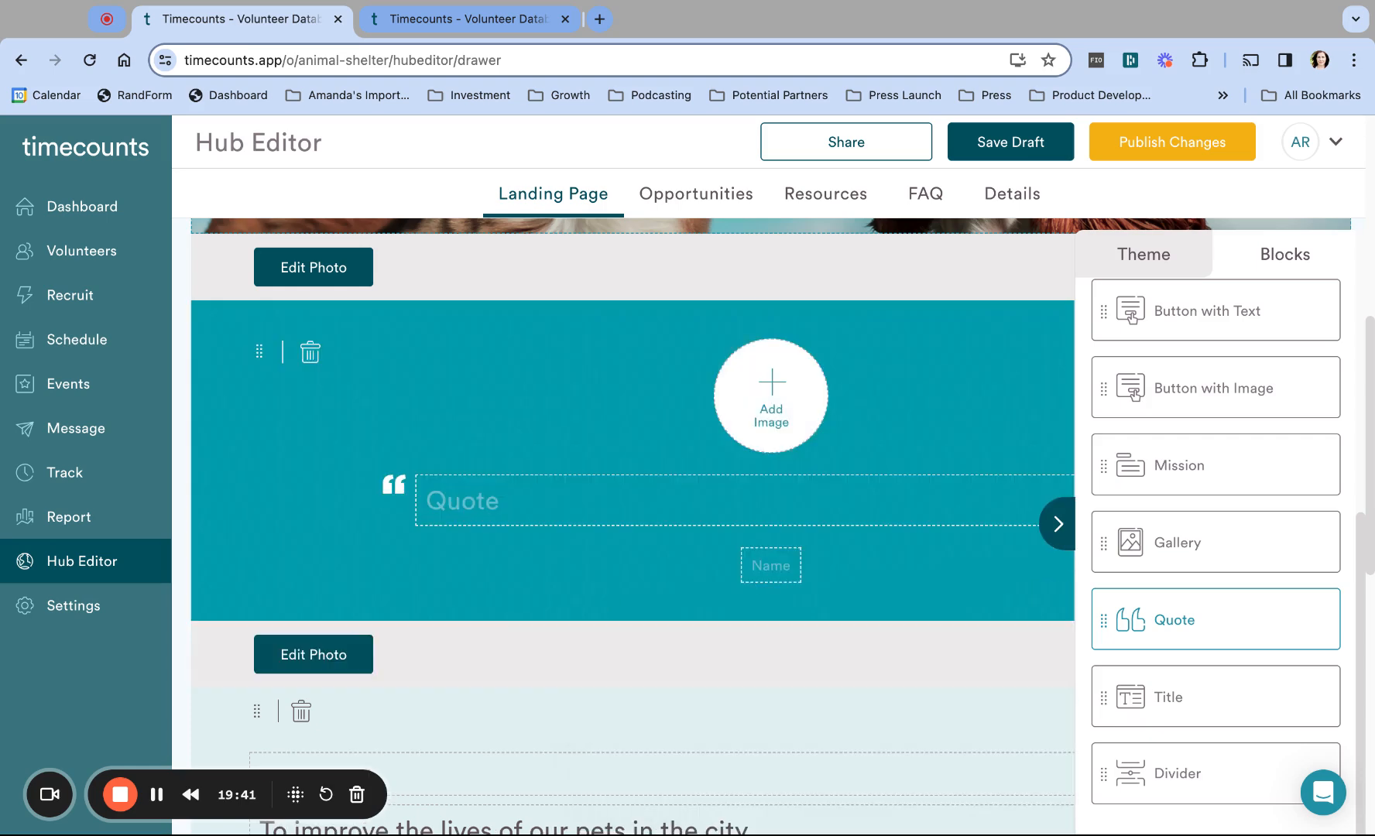
left_click(1055, 524)
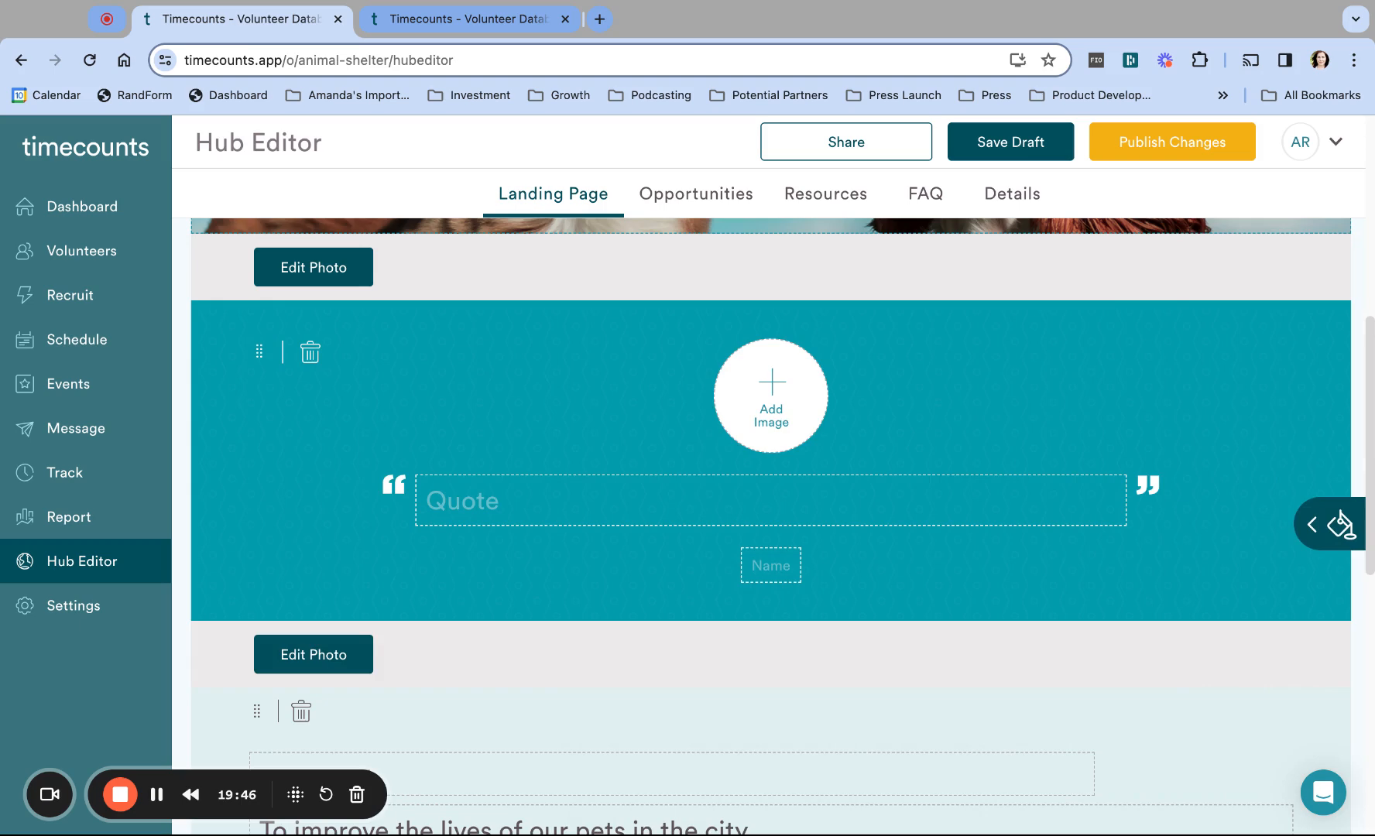
Step: Enter the quote 'I had an amazing time volunteering. The staff was really helpful.' with the volunteer's name
left_click(912, 511)
type("I had an amaz")
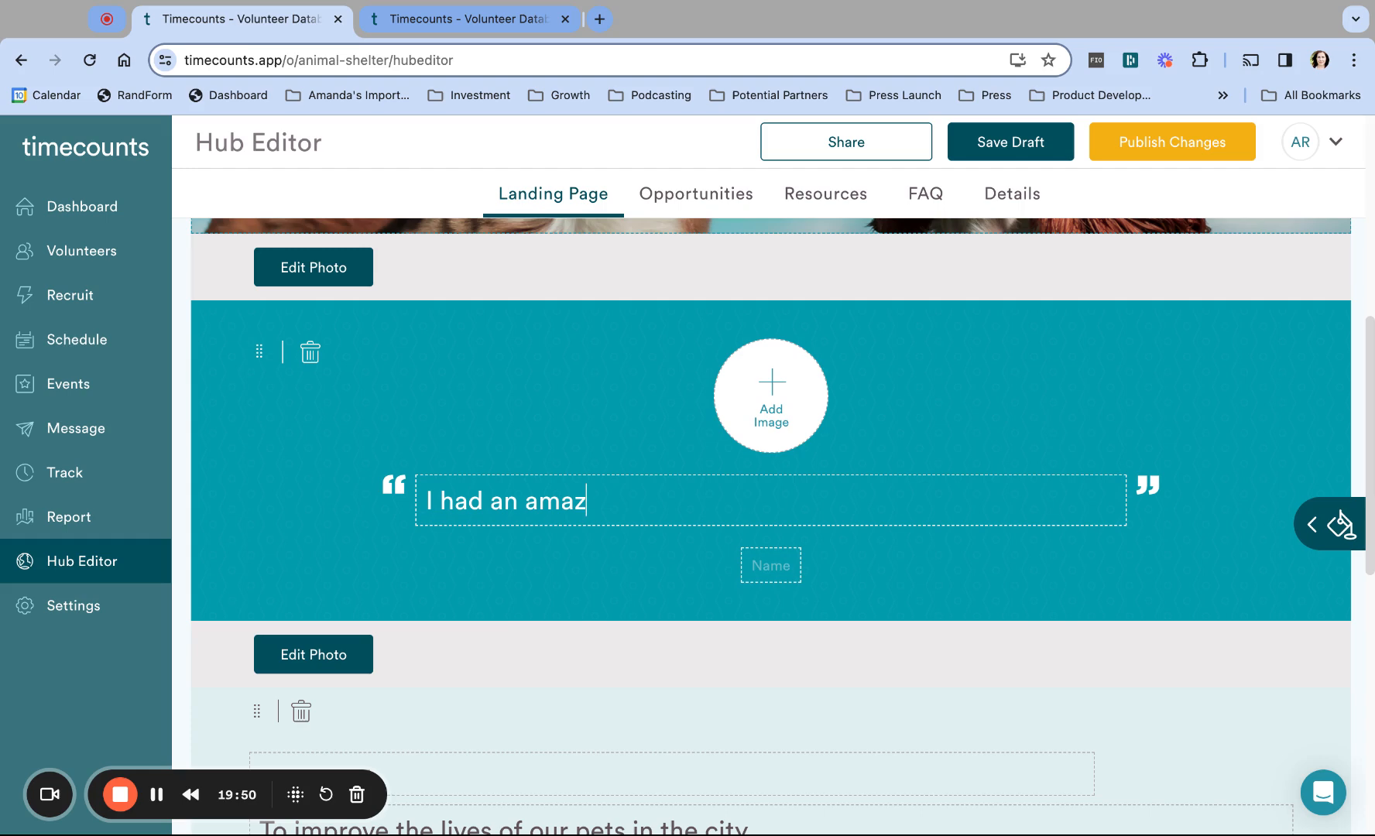
type("ing time volunte")
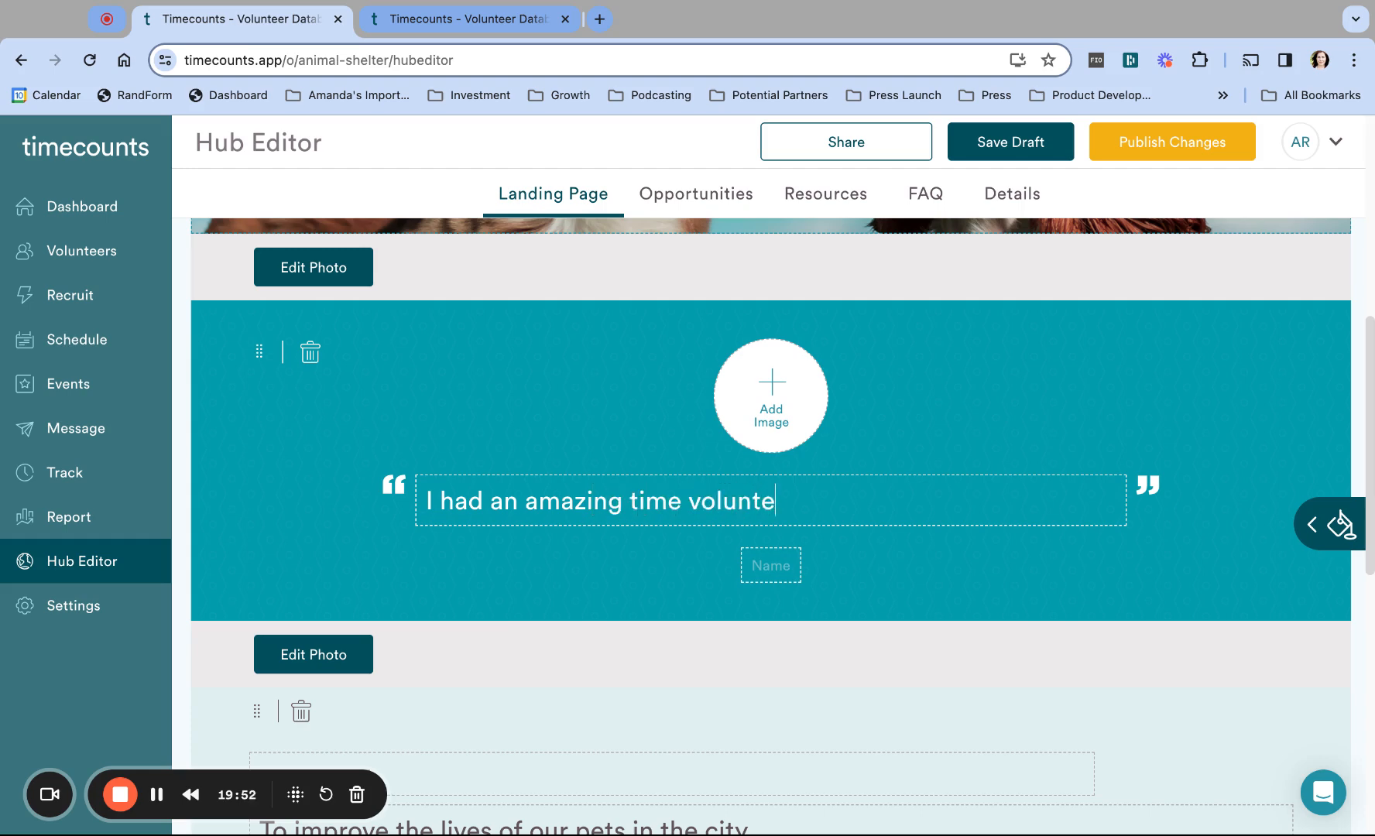
type("ering. The staff")
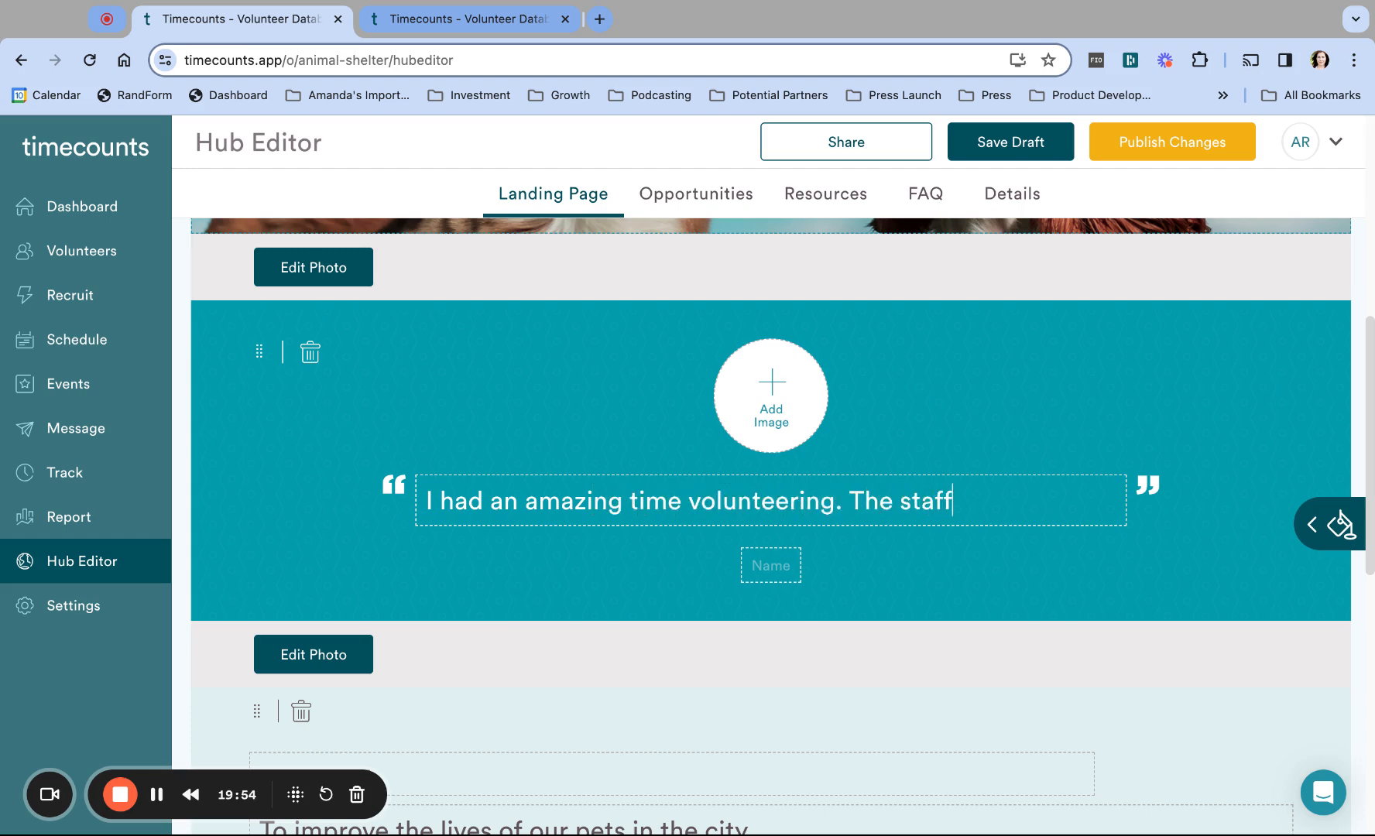
type(" was really ")
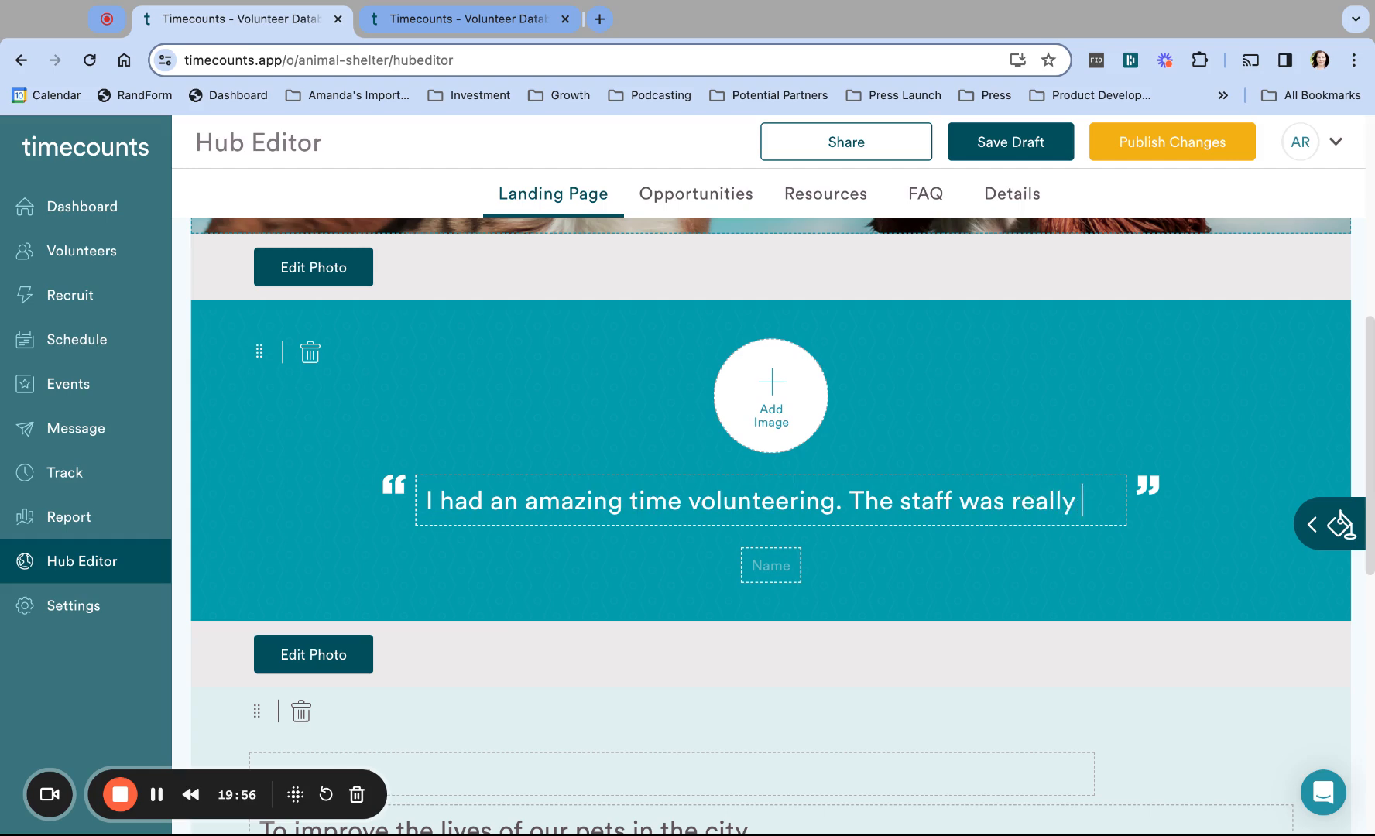
type("helpful.")
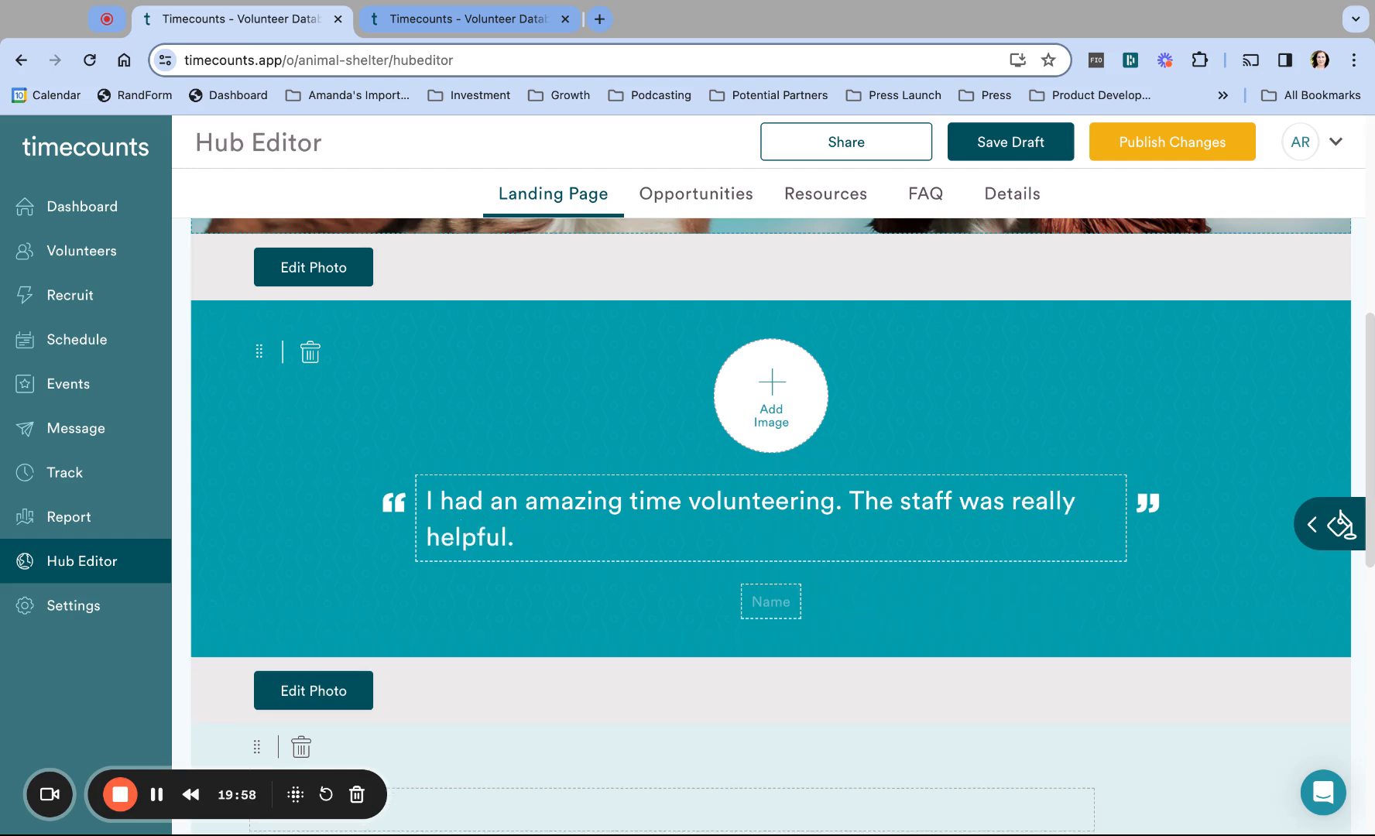
left_click(792, 601)
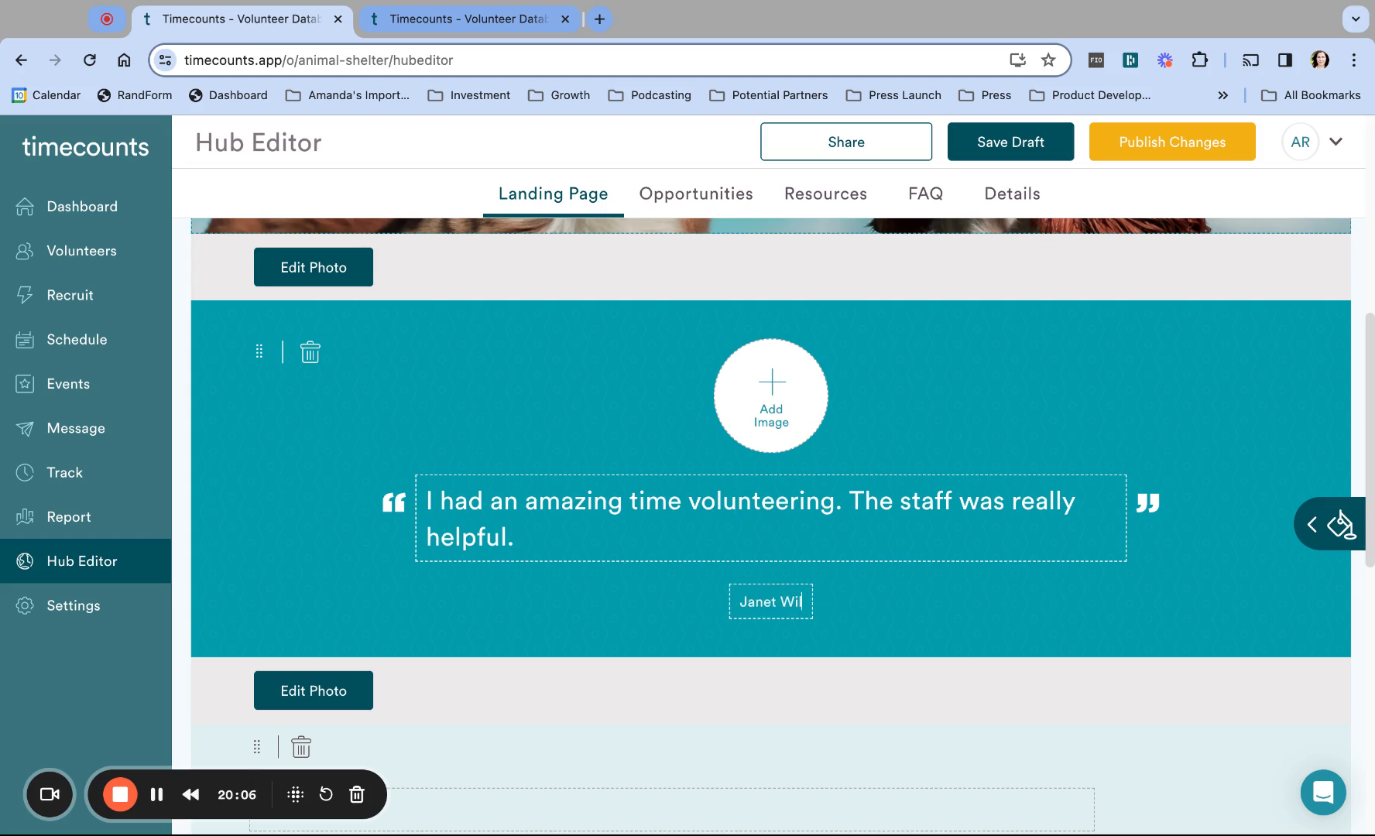
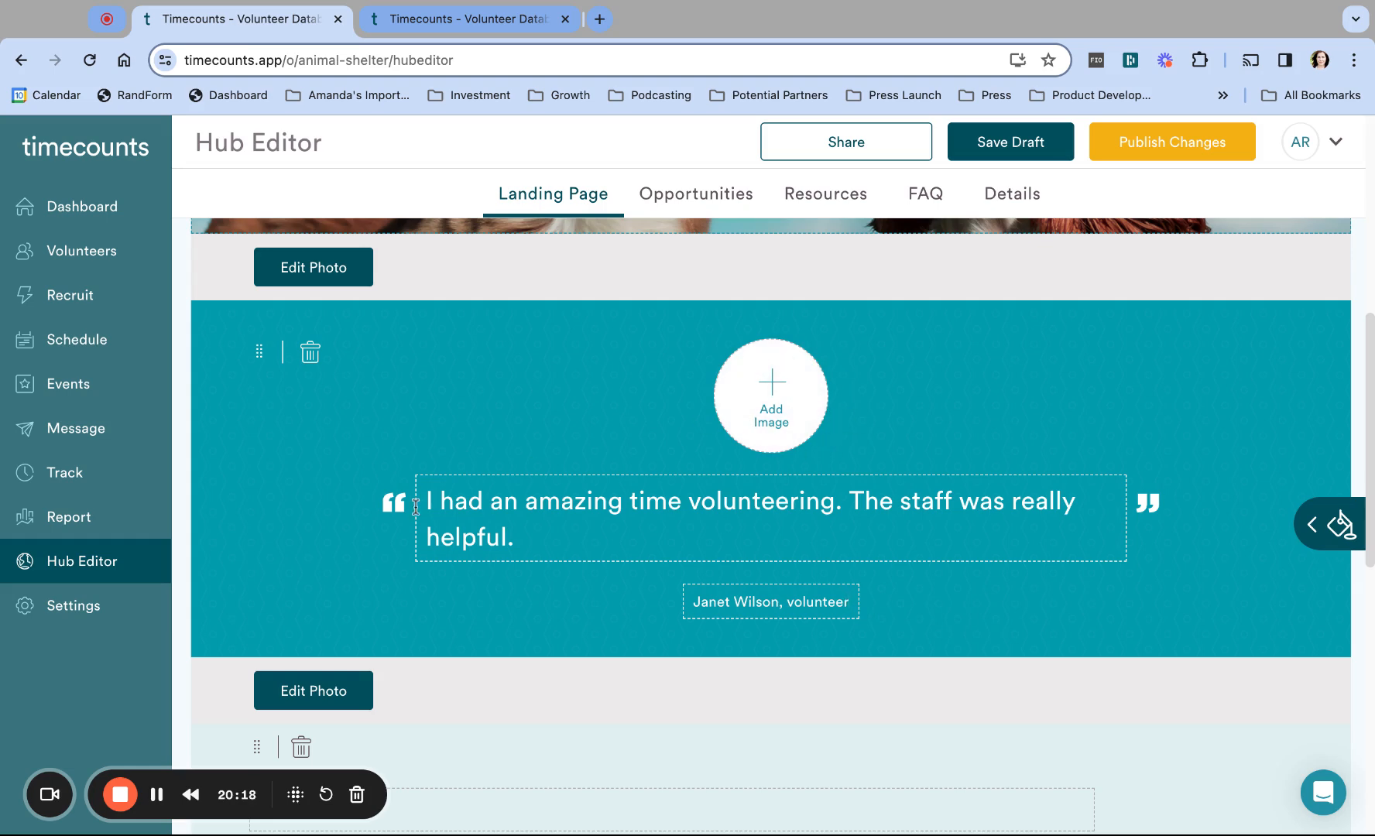
Step: Publish the hub changes and reload the public shelter page to check the testimonial quote
left_click(1161, 141)
left_click(501, 21)
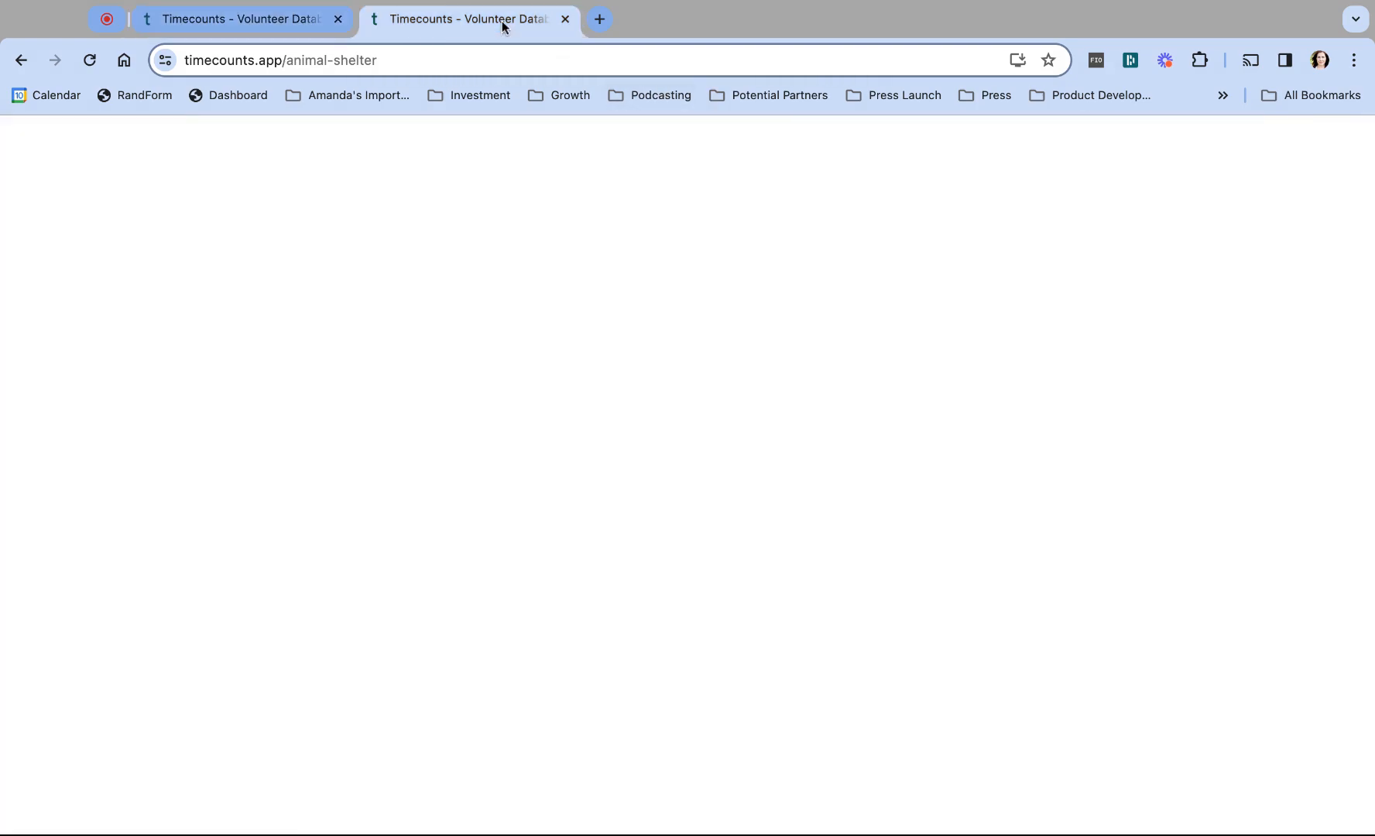
left_click(465, 54)
key("Return")
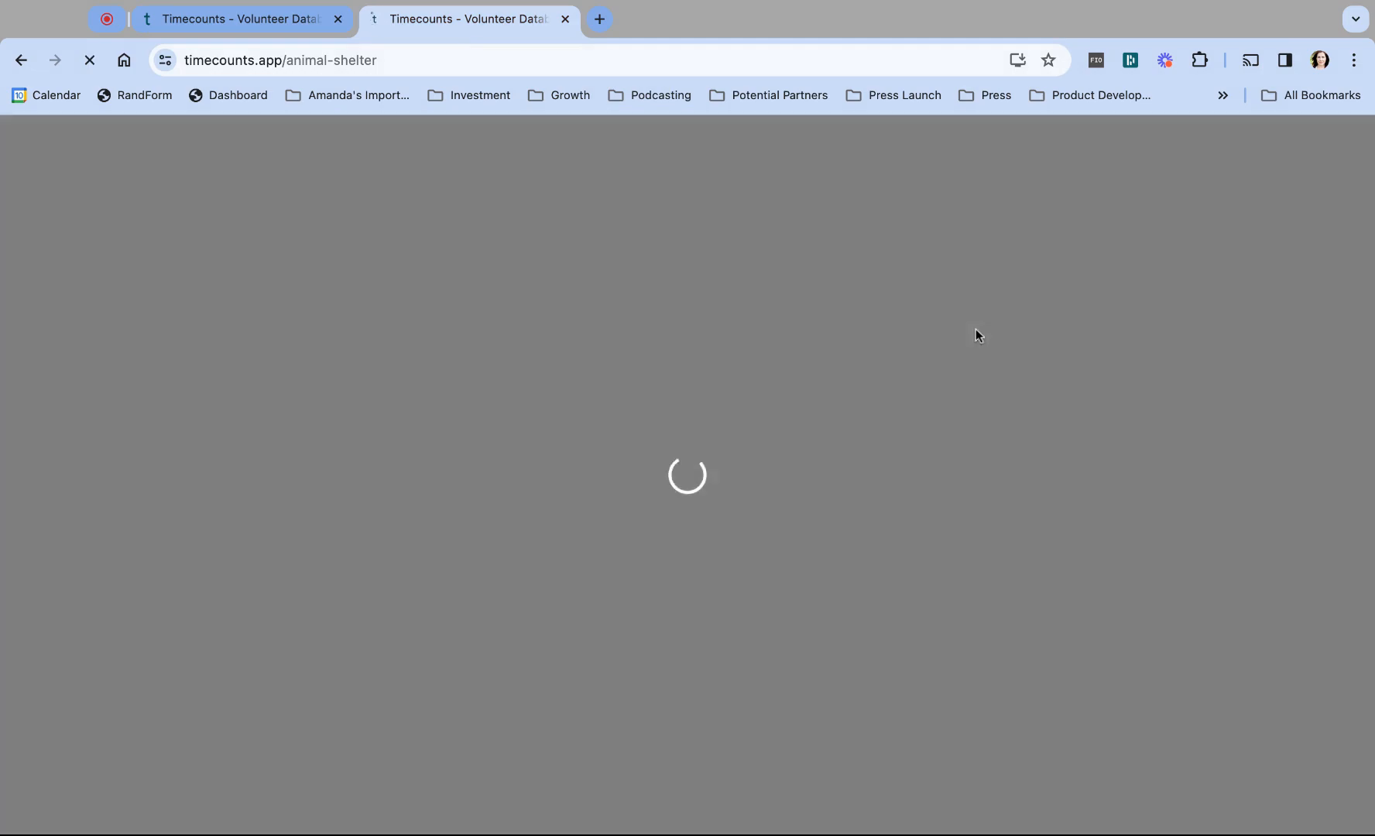
scroll(975, 329, "down", 2)
scroll(976, 329, "down", 4)
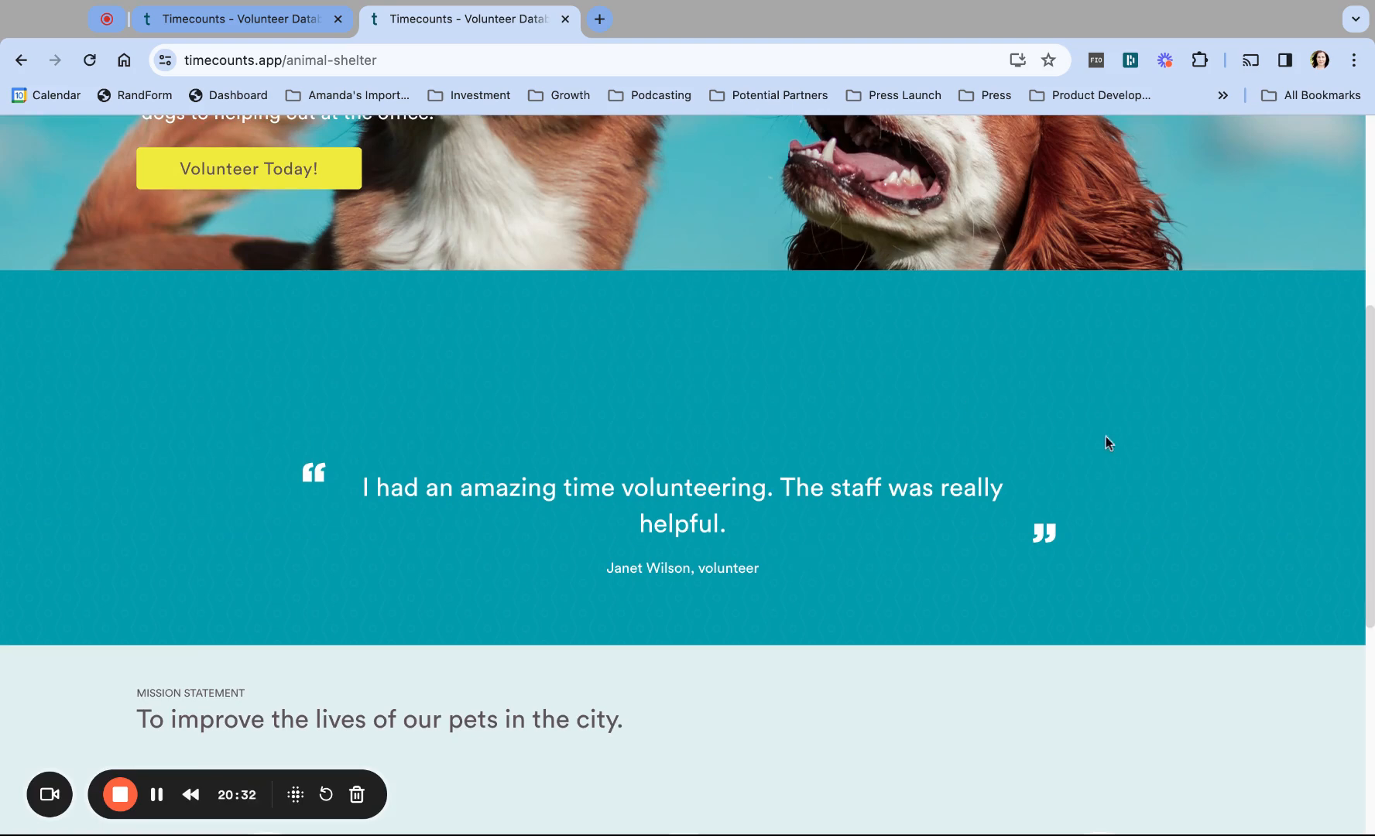
left_click(274, 21)
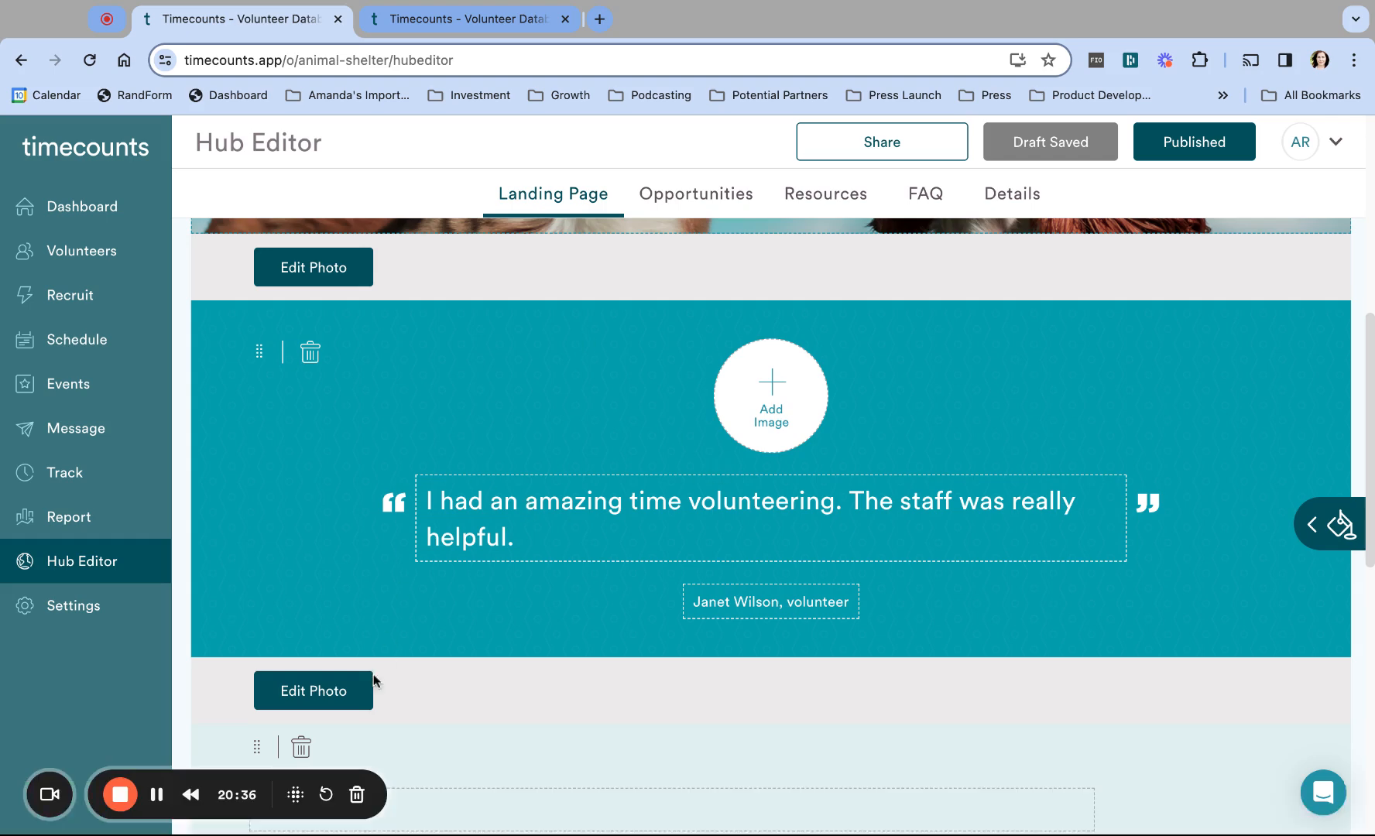
Step: Give the testimonial a cropped leashed-dogs background photo at scale 20 and publish it
left_click(314, 694)
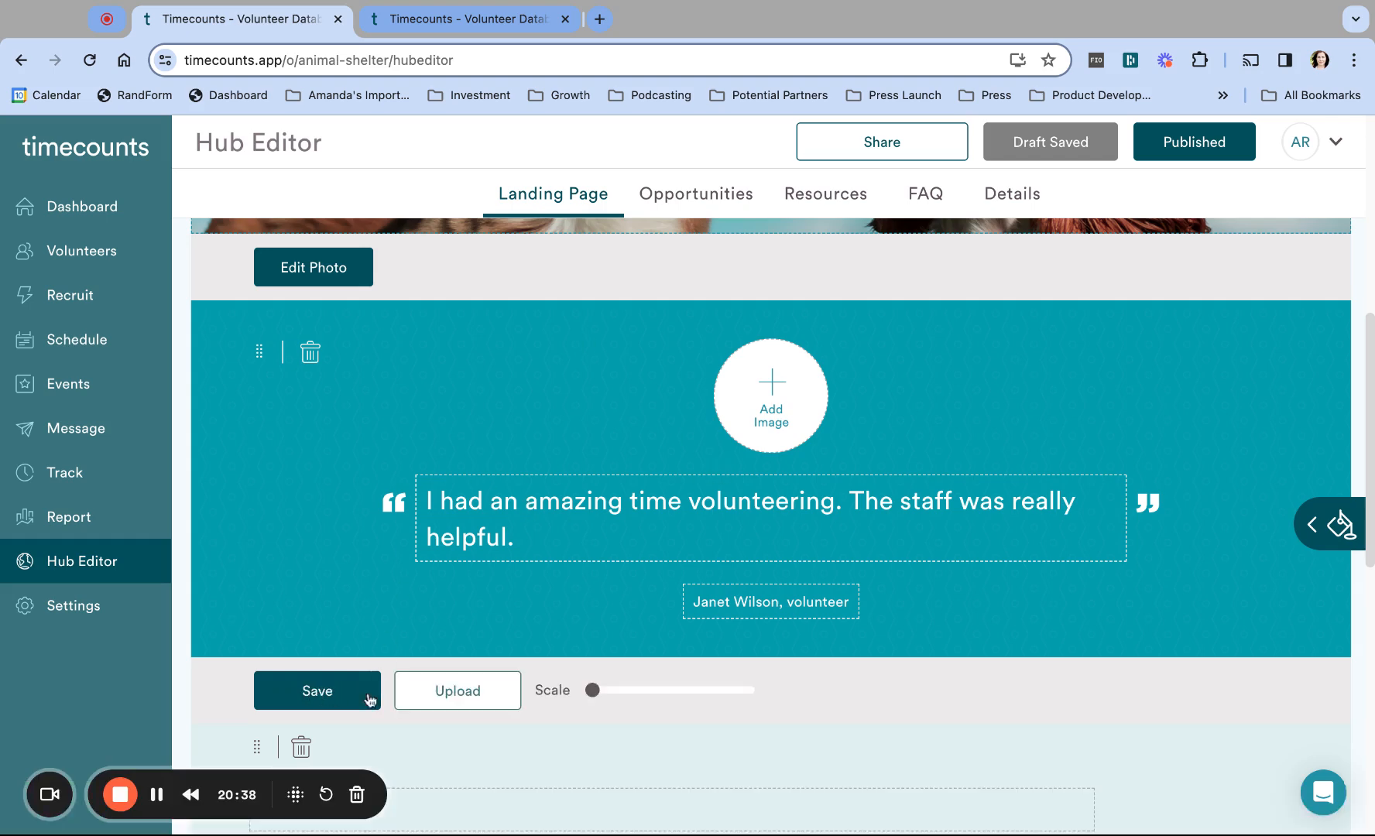
left_click(464, 706)
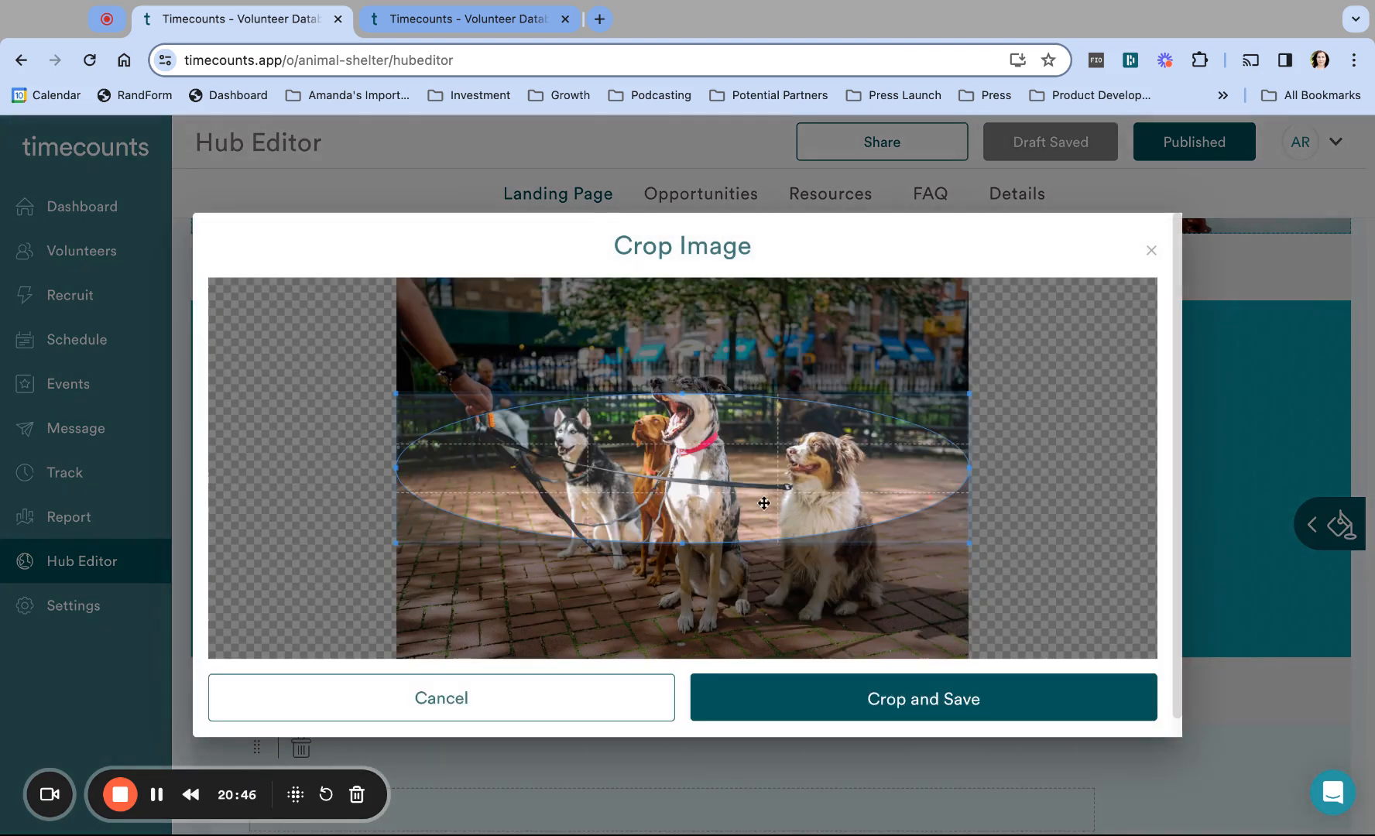
left_click(922, 698)
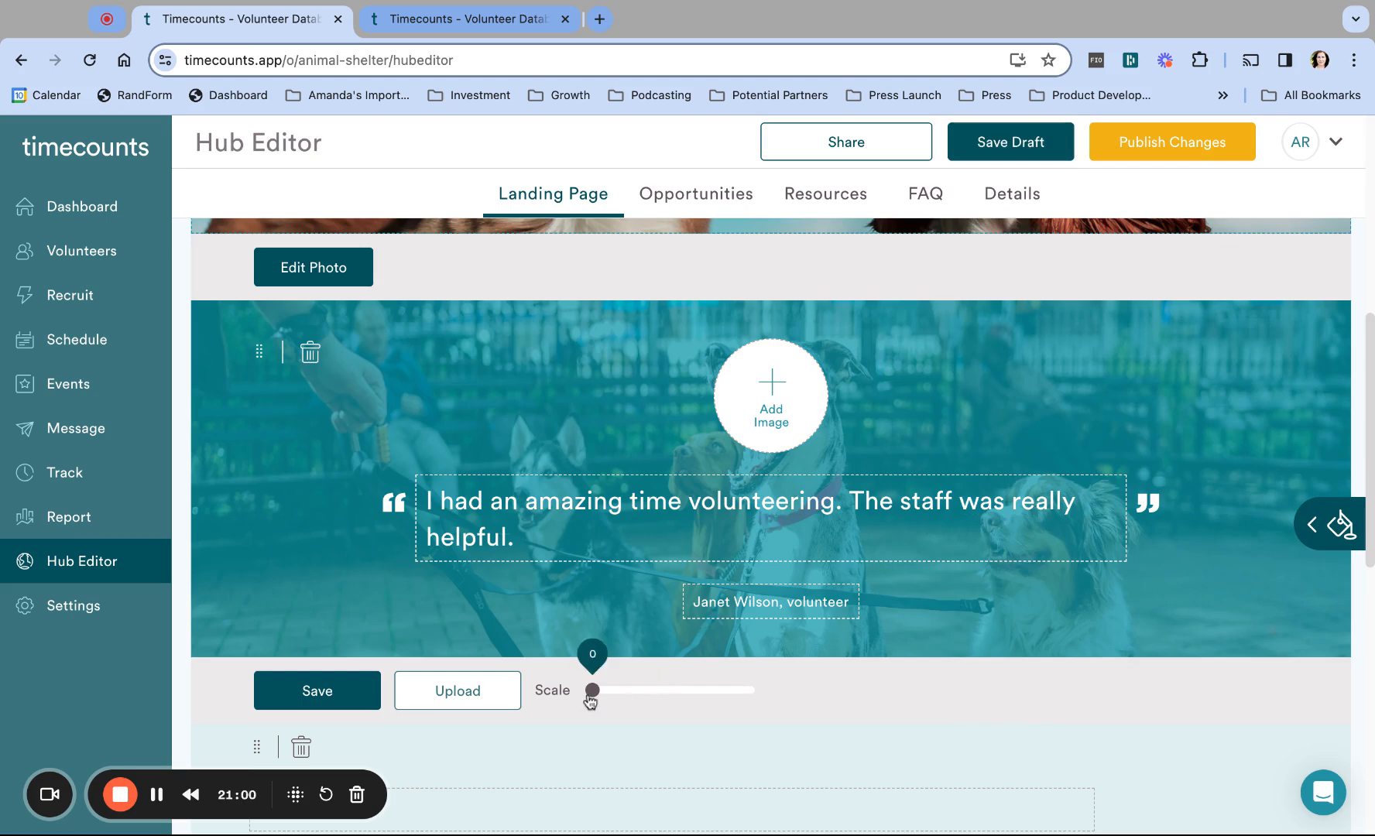
left_click_drag(594, 692, 624, 691)
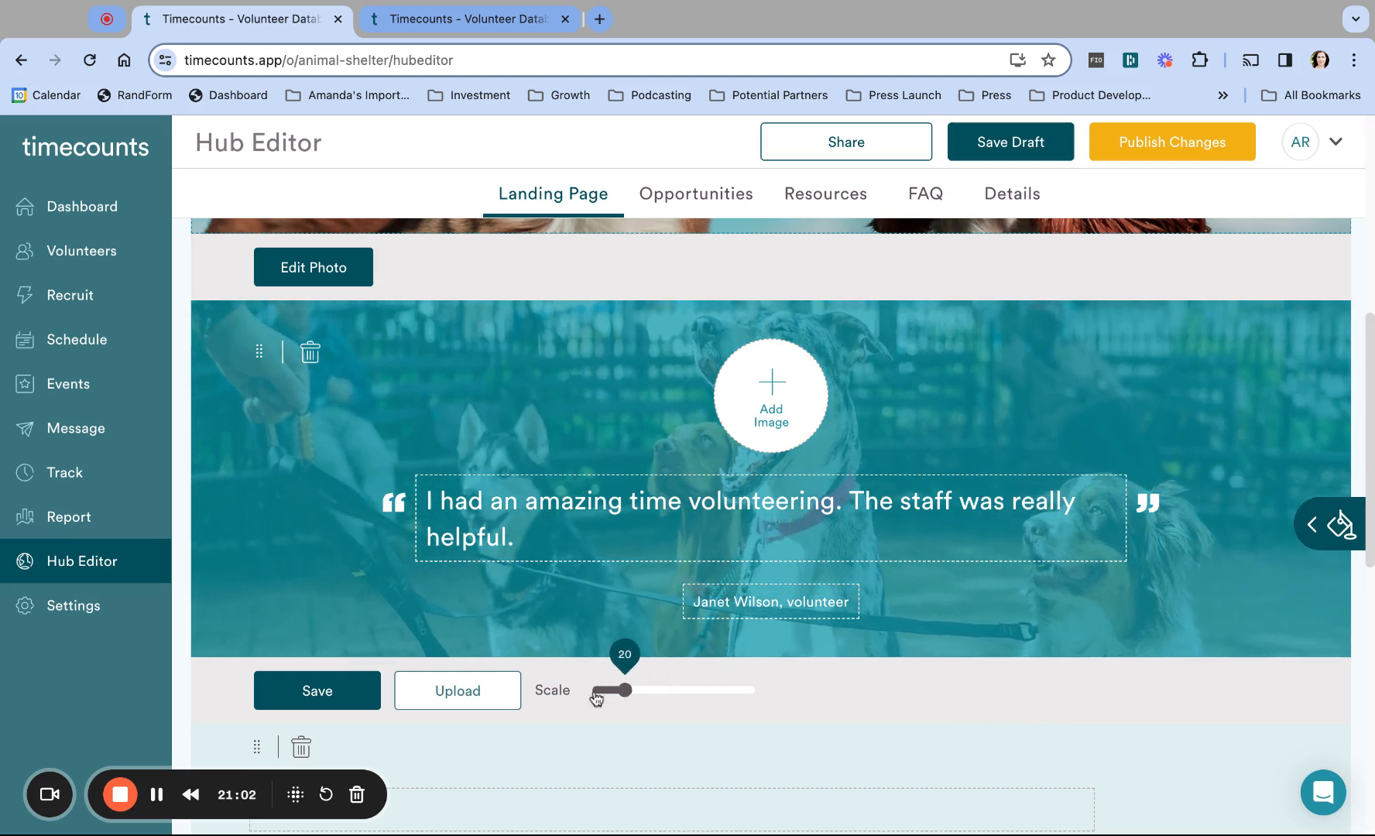
left_click(318, 701)
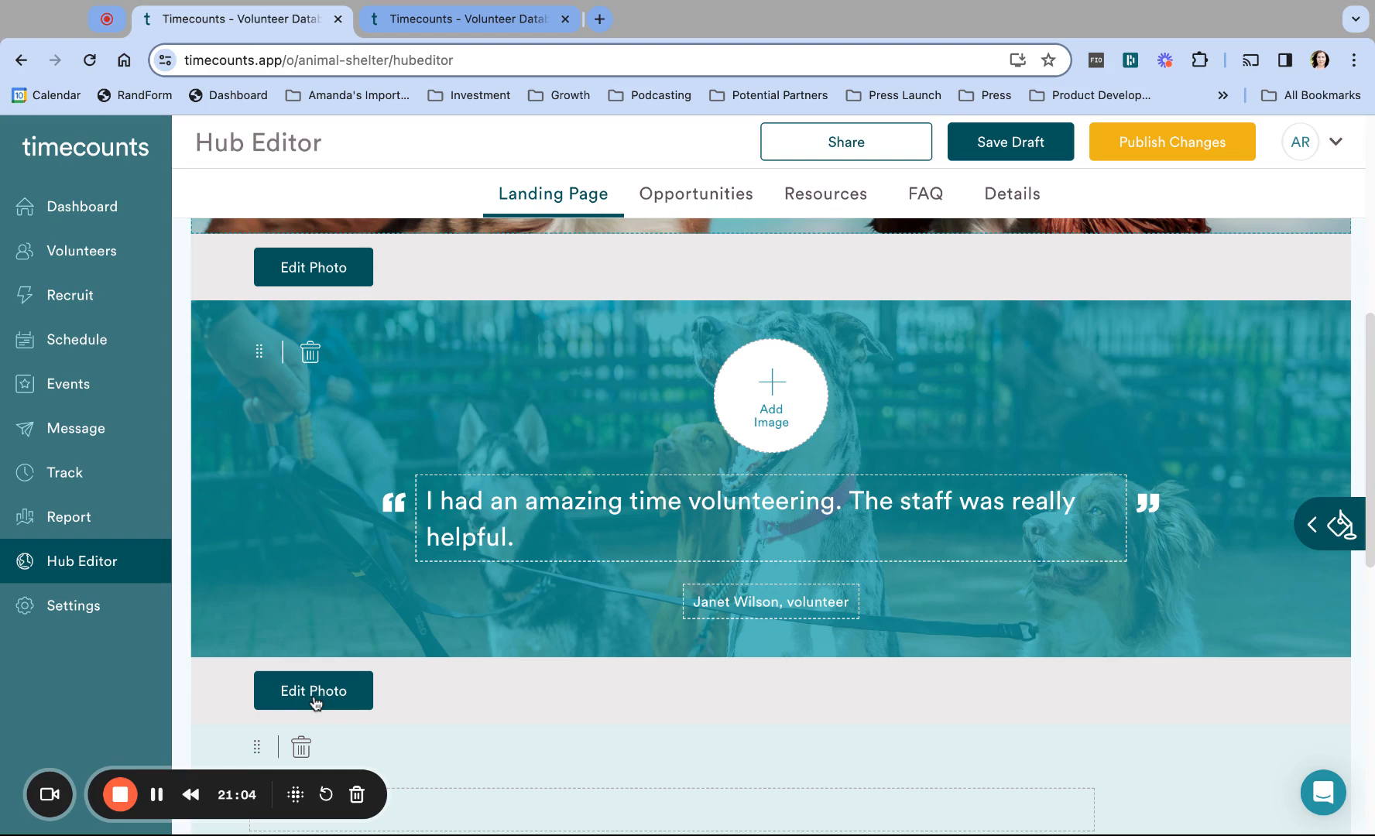
left_click(1166, 145)
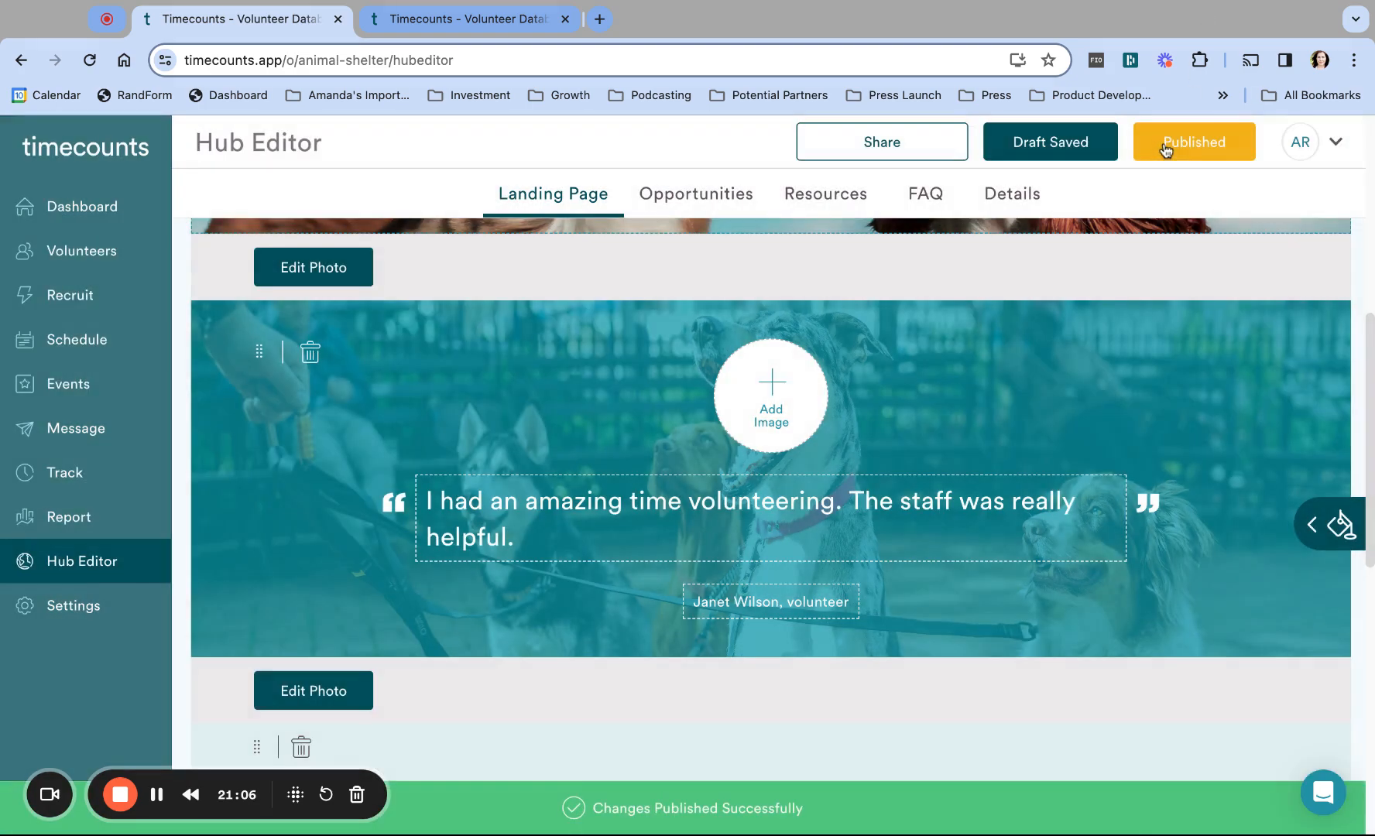
left_click(466, 21)
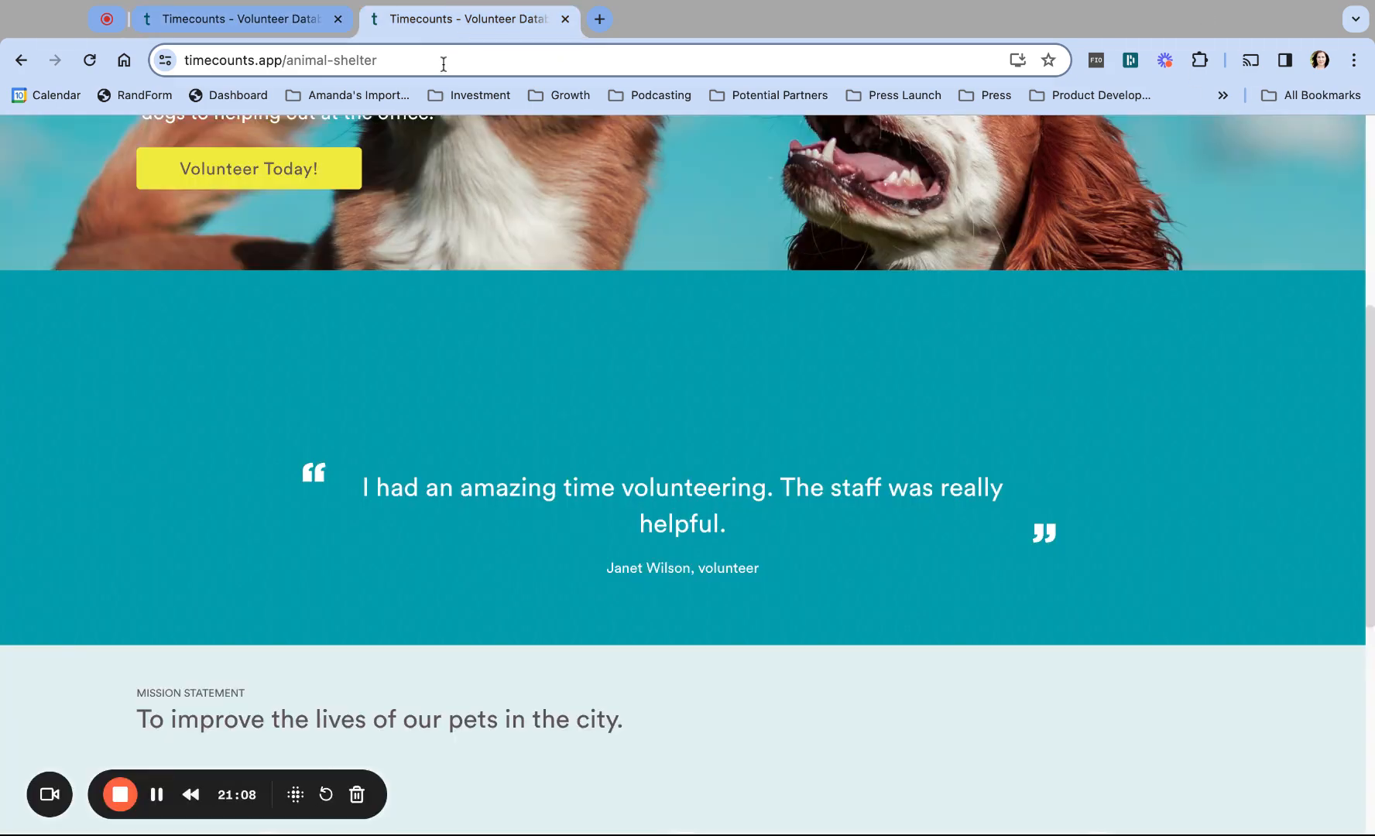
Step: Reload the public page and scroll to confirm the dog photo behind the quote
left_click(444, 62)
key("Return")
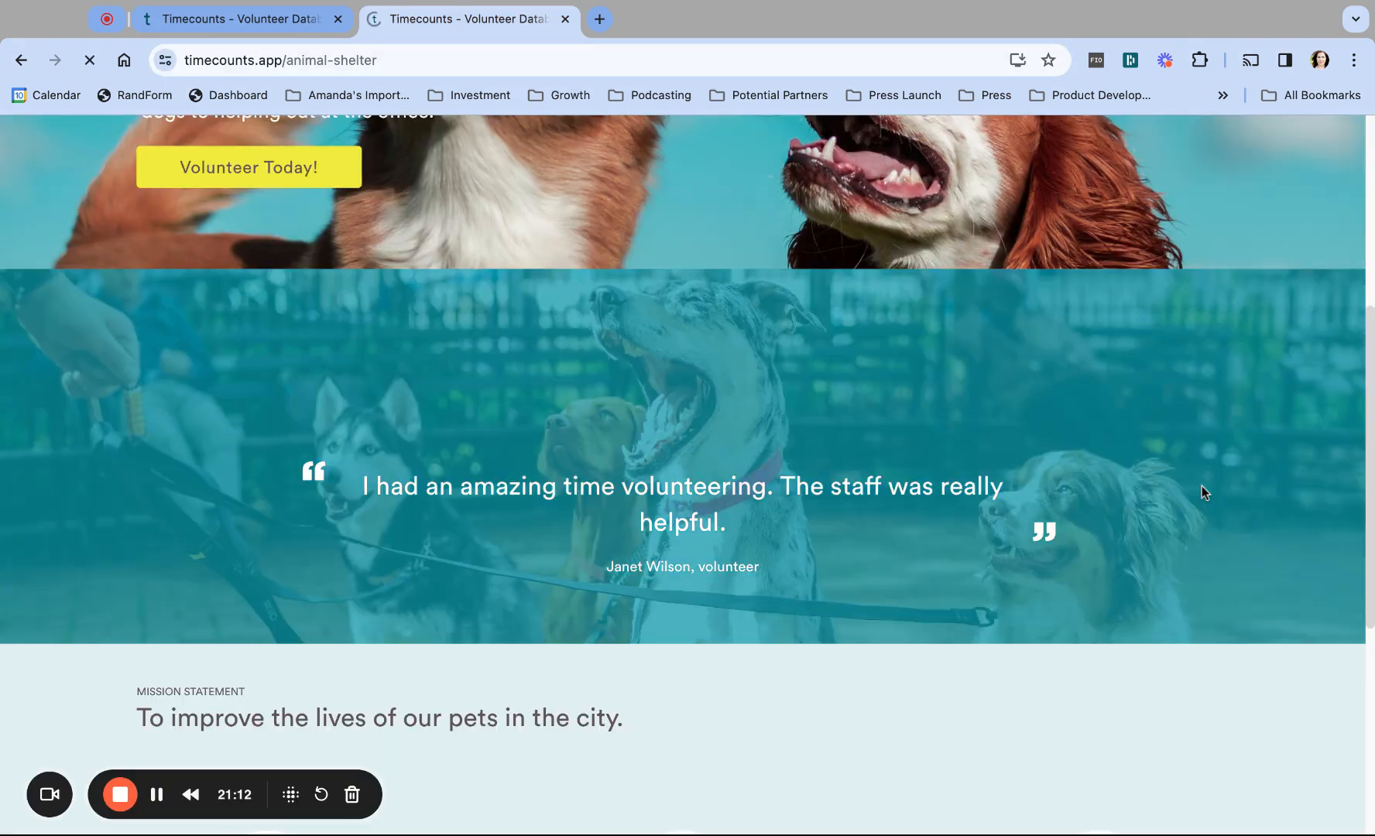
scroll(1247, 440, "up", 2)
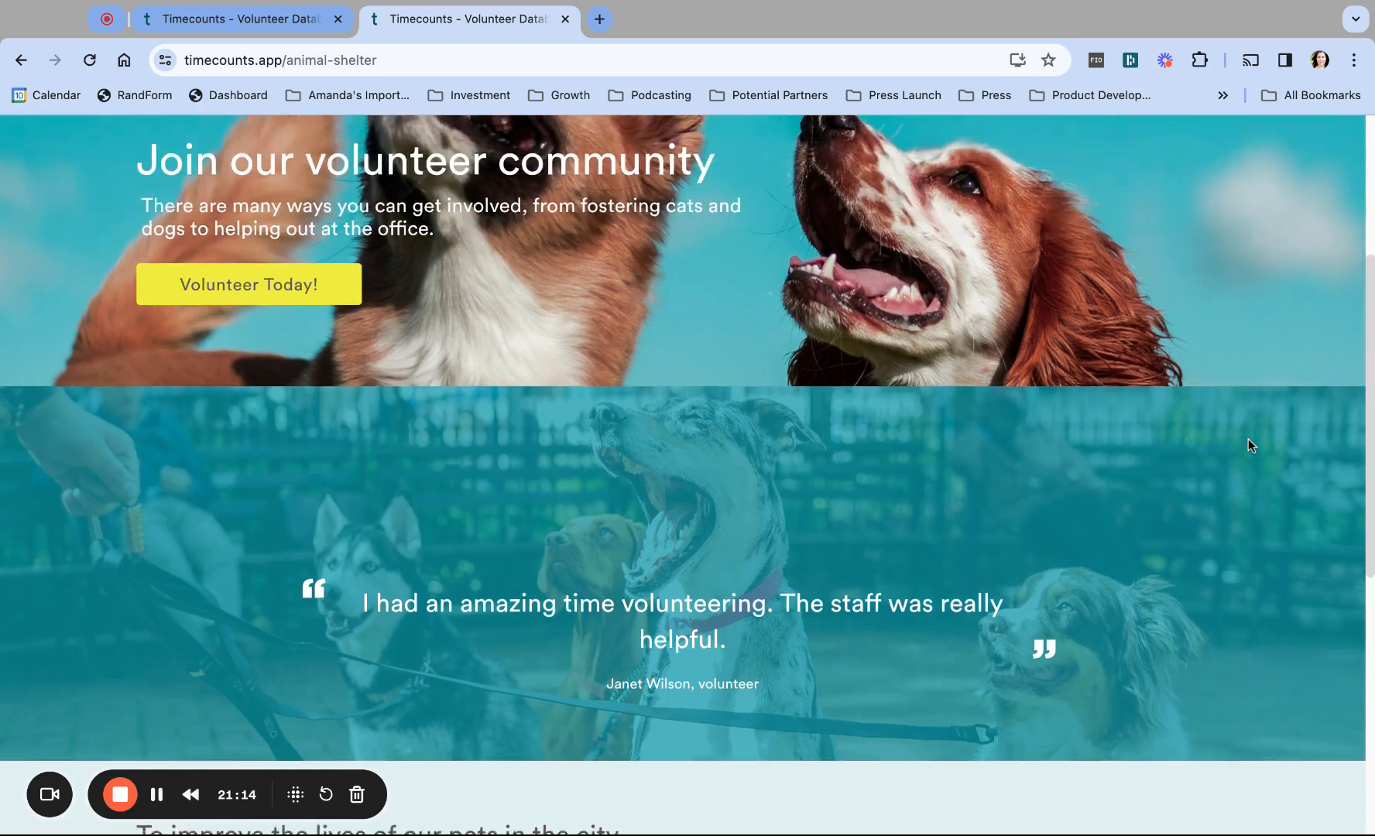
scroll(1248, 439, "down", 2)
scroll(1247, 440, "up", 3)
scroll(1248, 438, "down", 1)
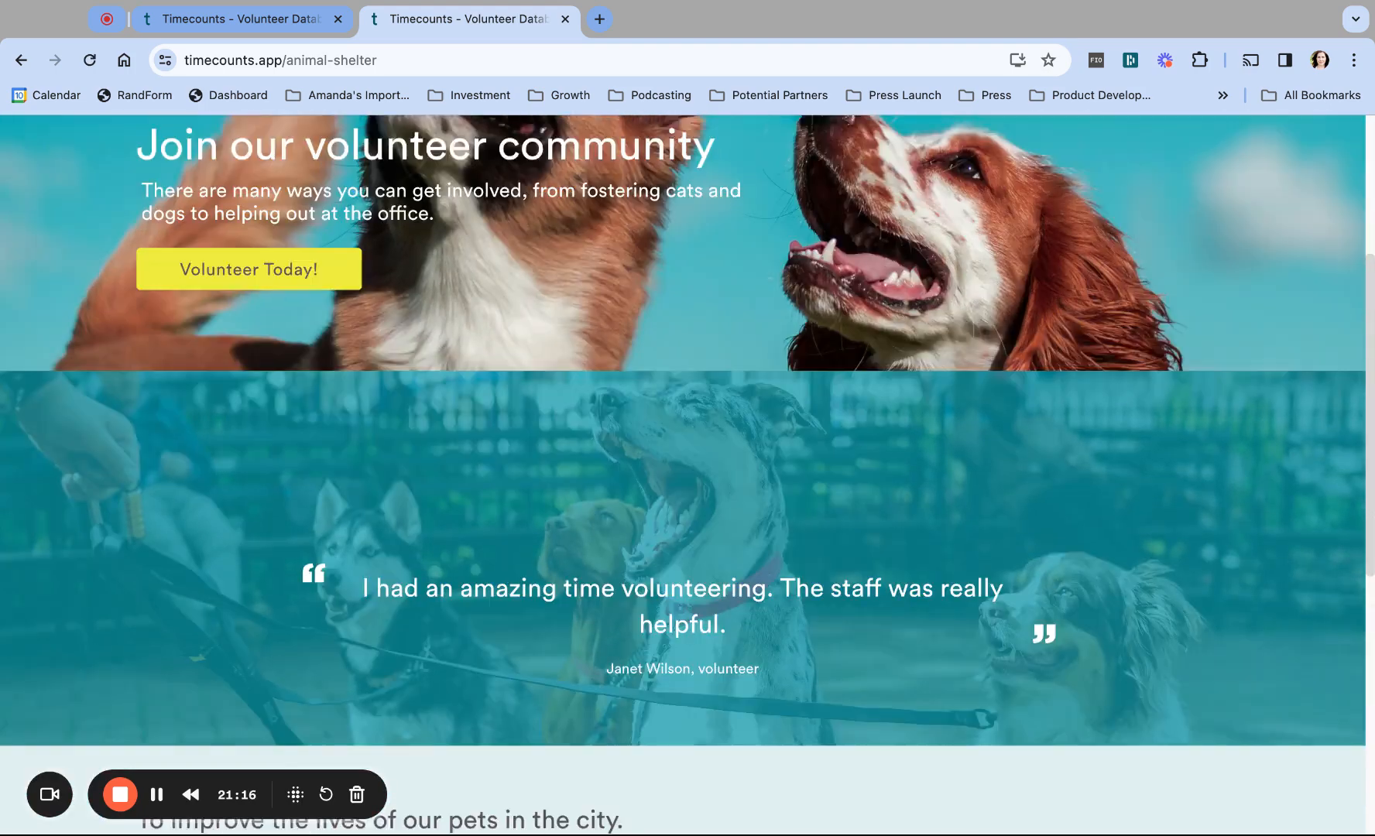
scroll(1247, 438, "up", 4)
scroll(1247, 438, "down", 1)
scroll(1248, 438, "down", 3)
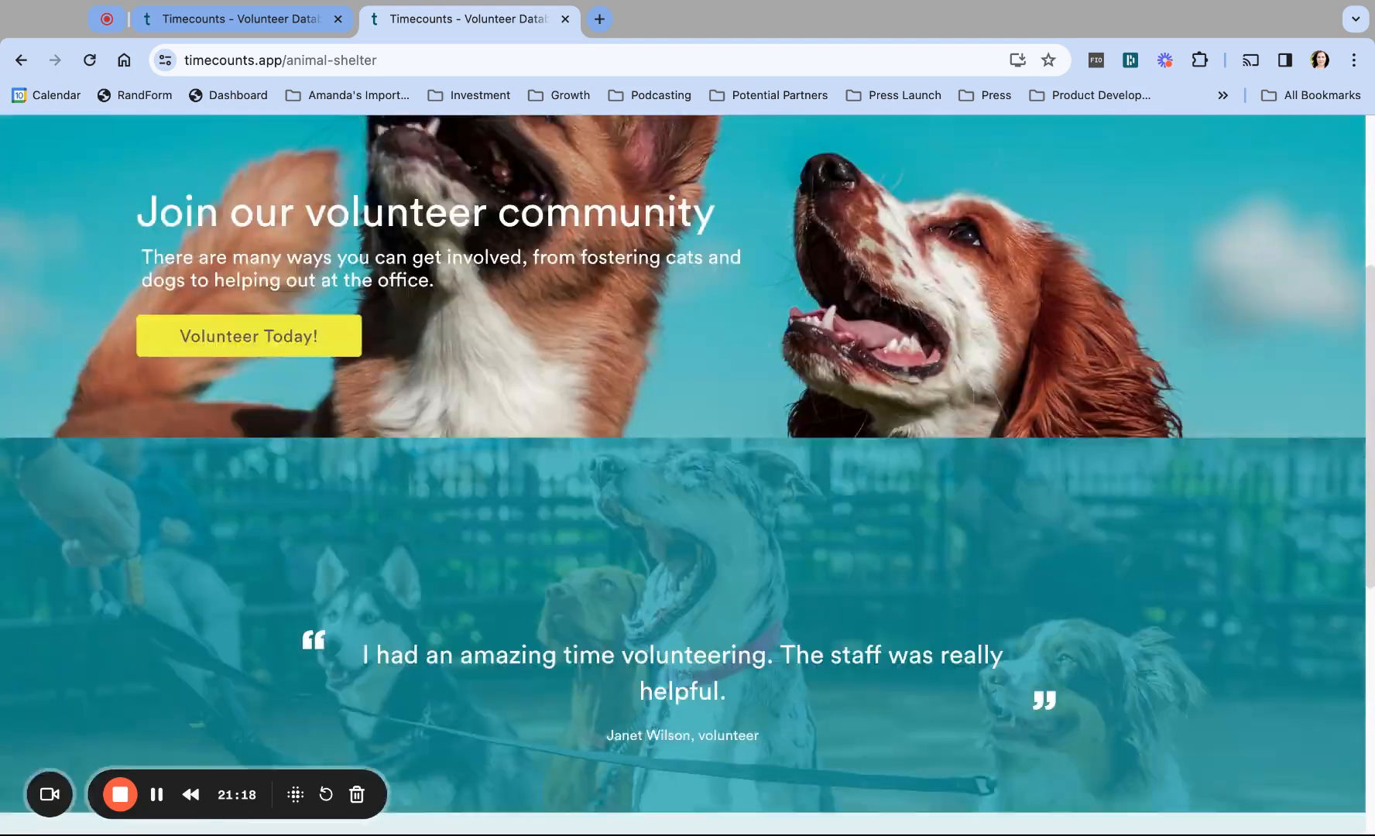
Step: Add a Bullet Points block to the hub landing page
left_click(257, 21)
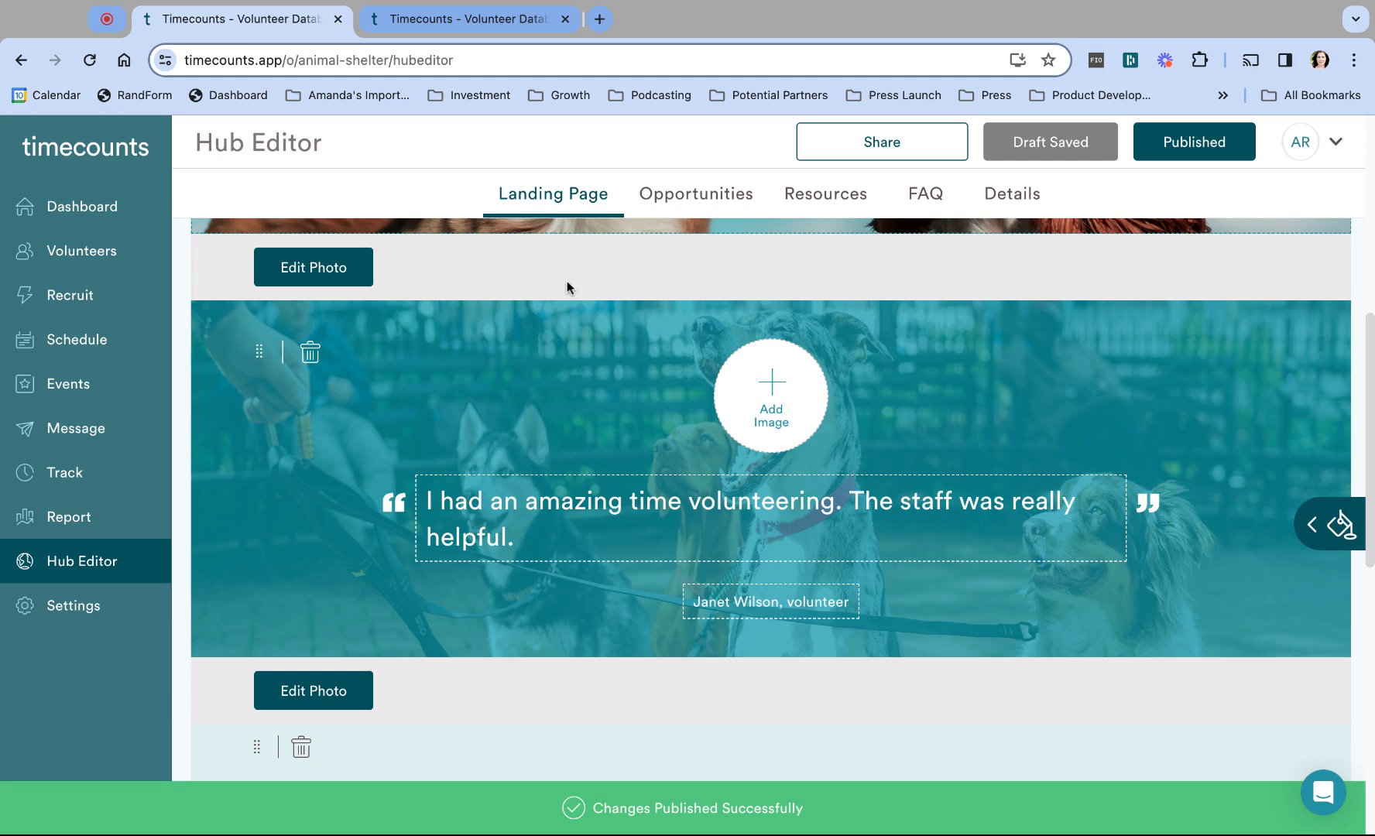
left_click(1333, 523)
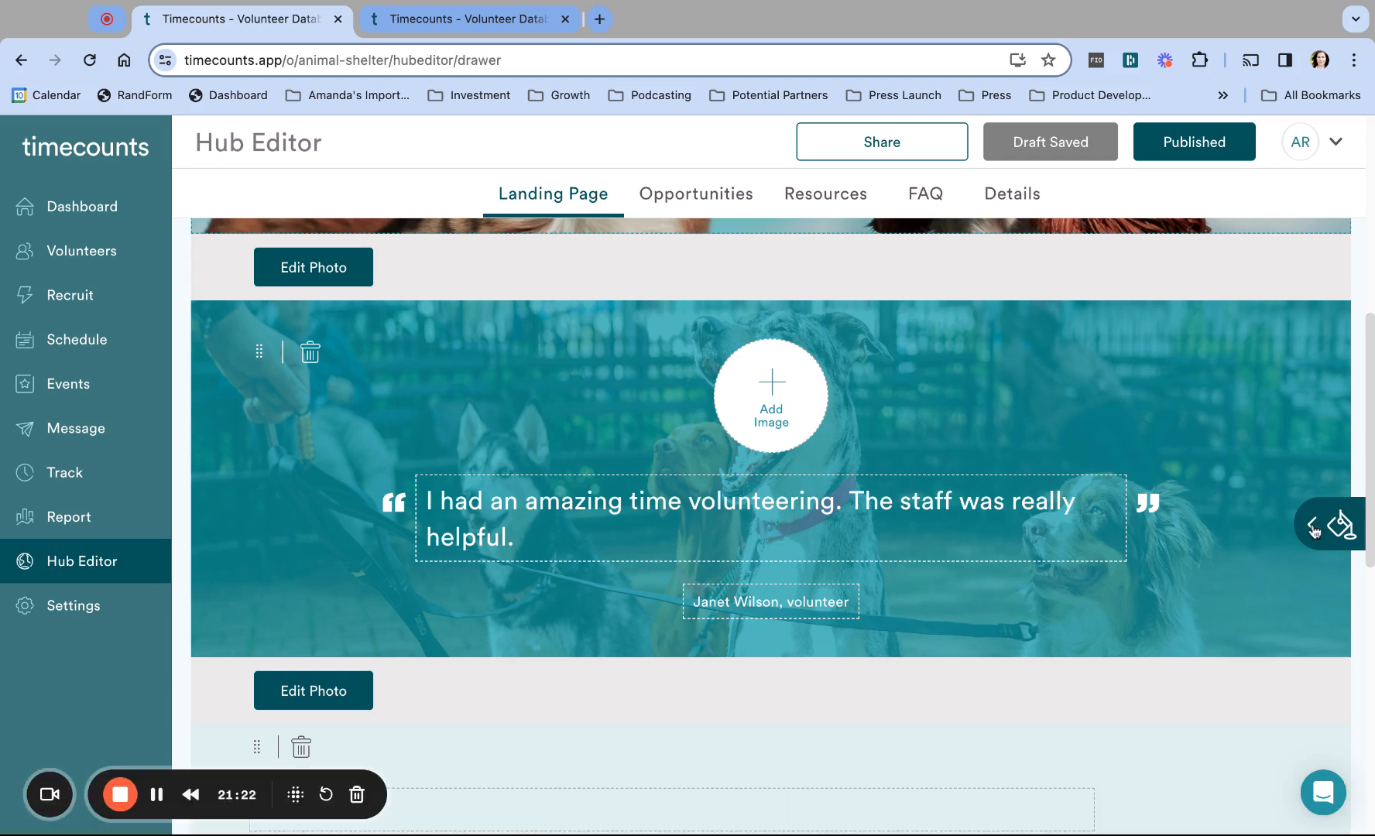
scroll(1259, 367, "up", 6)
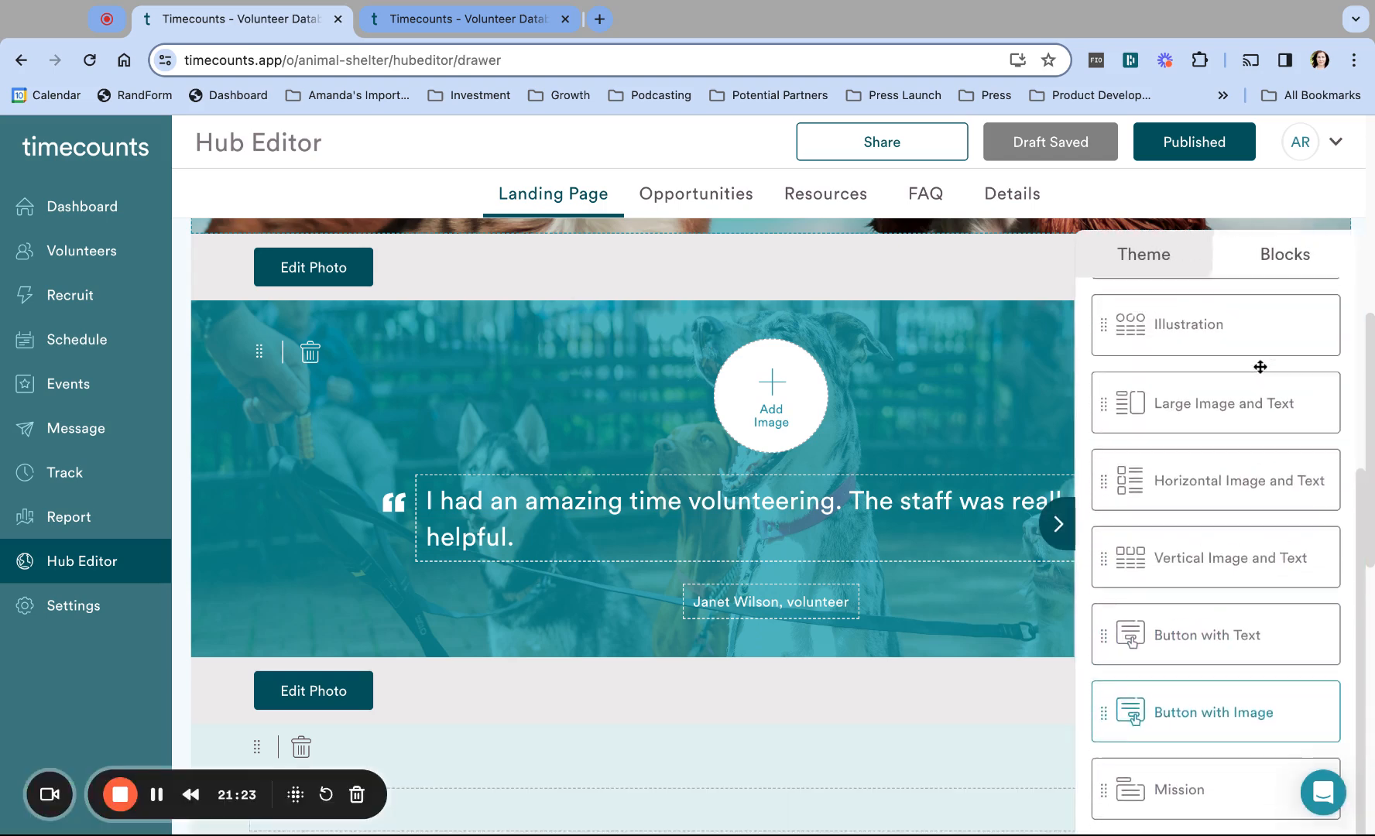
scroll(1228, 532, "up", 1)
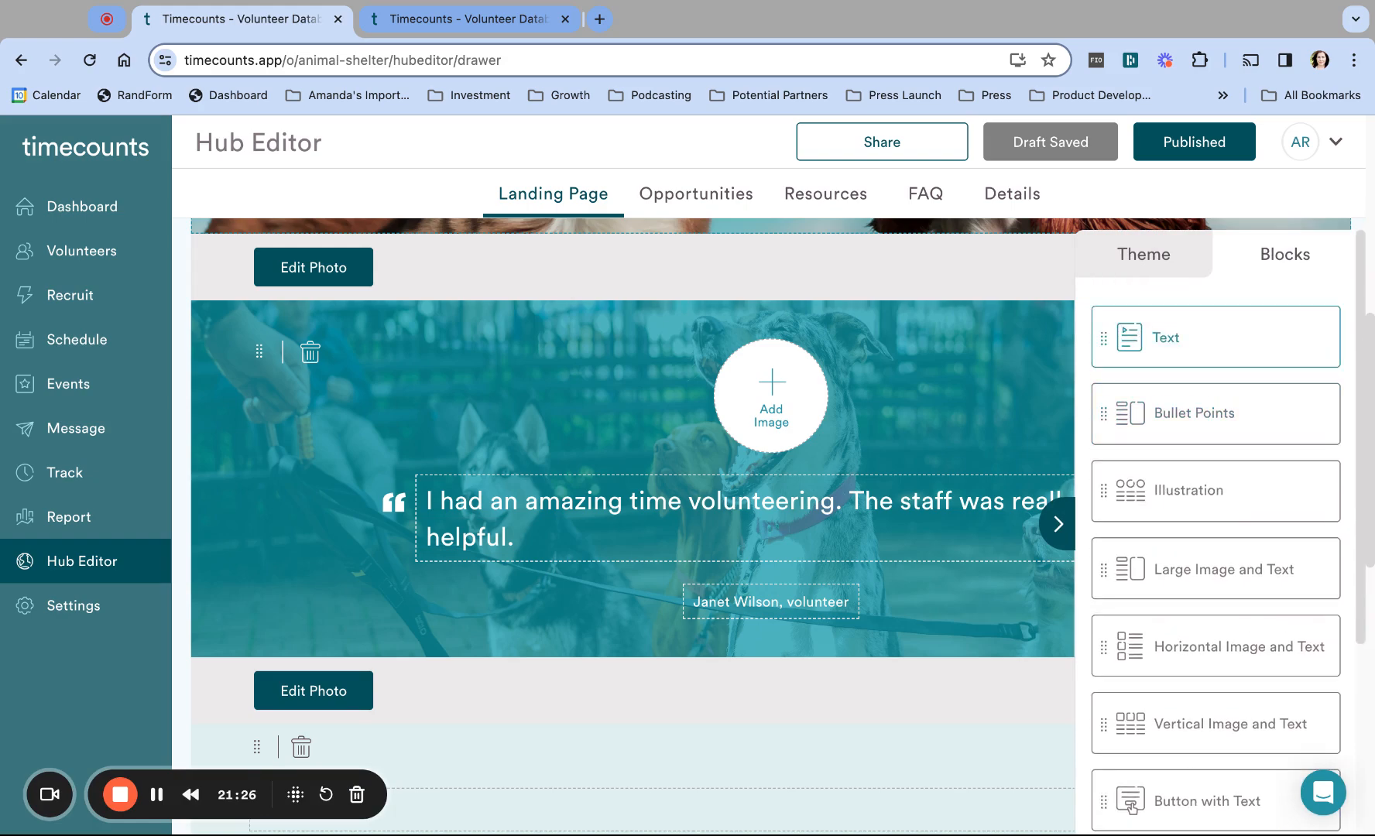
left_click(1107, 414)
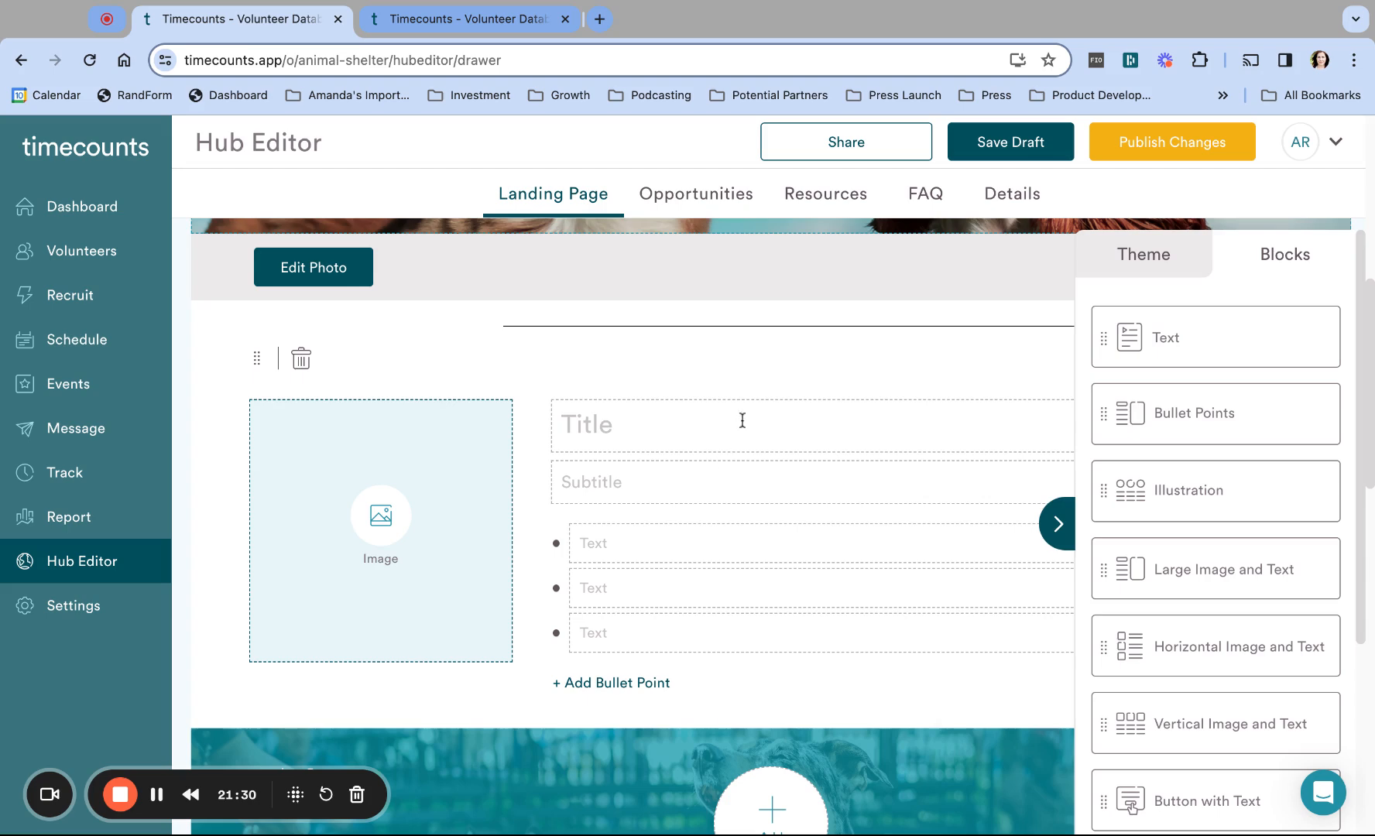
left_click(1057, 524)
Step: Title the bullet block 'Role' with subtitle 'Expectations:' and add a fourth bullet
left_click(721, 434)
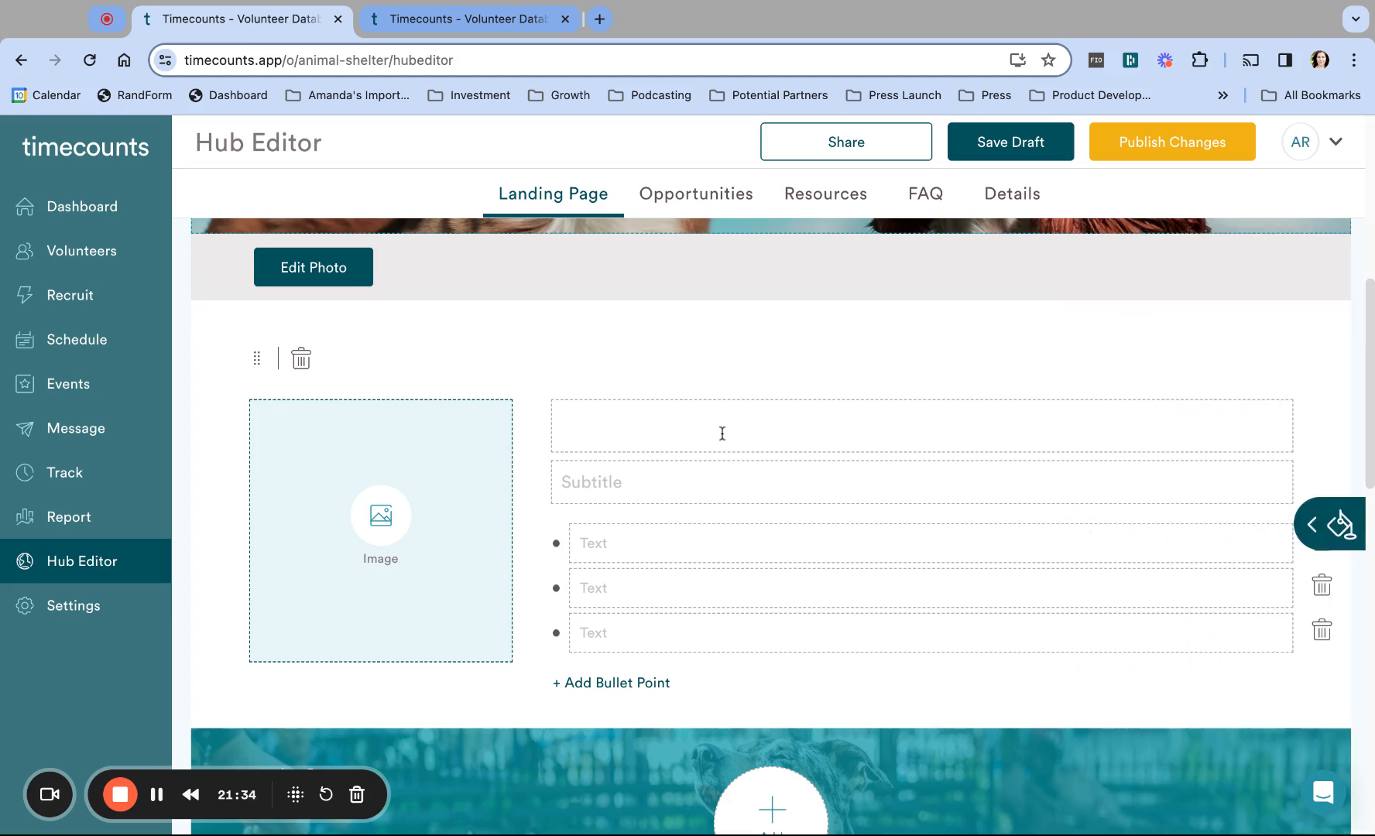
type("Role")
left_click(664, 545)
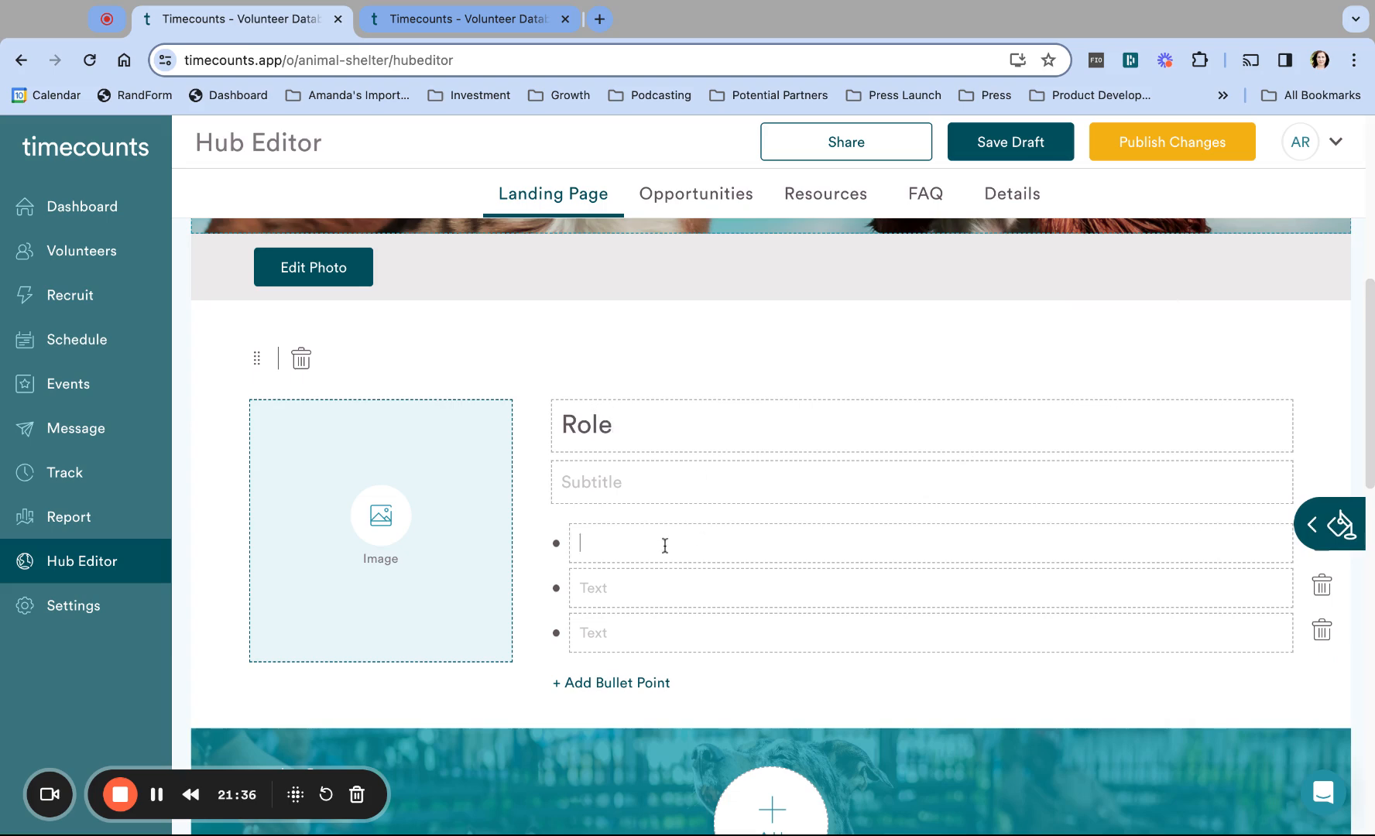
left_click(619, 485)
type("Expectations:")
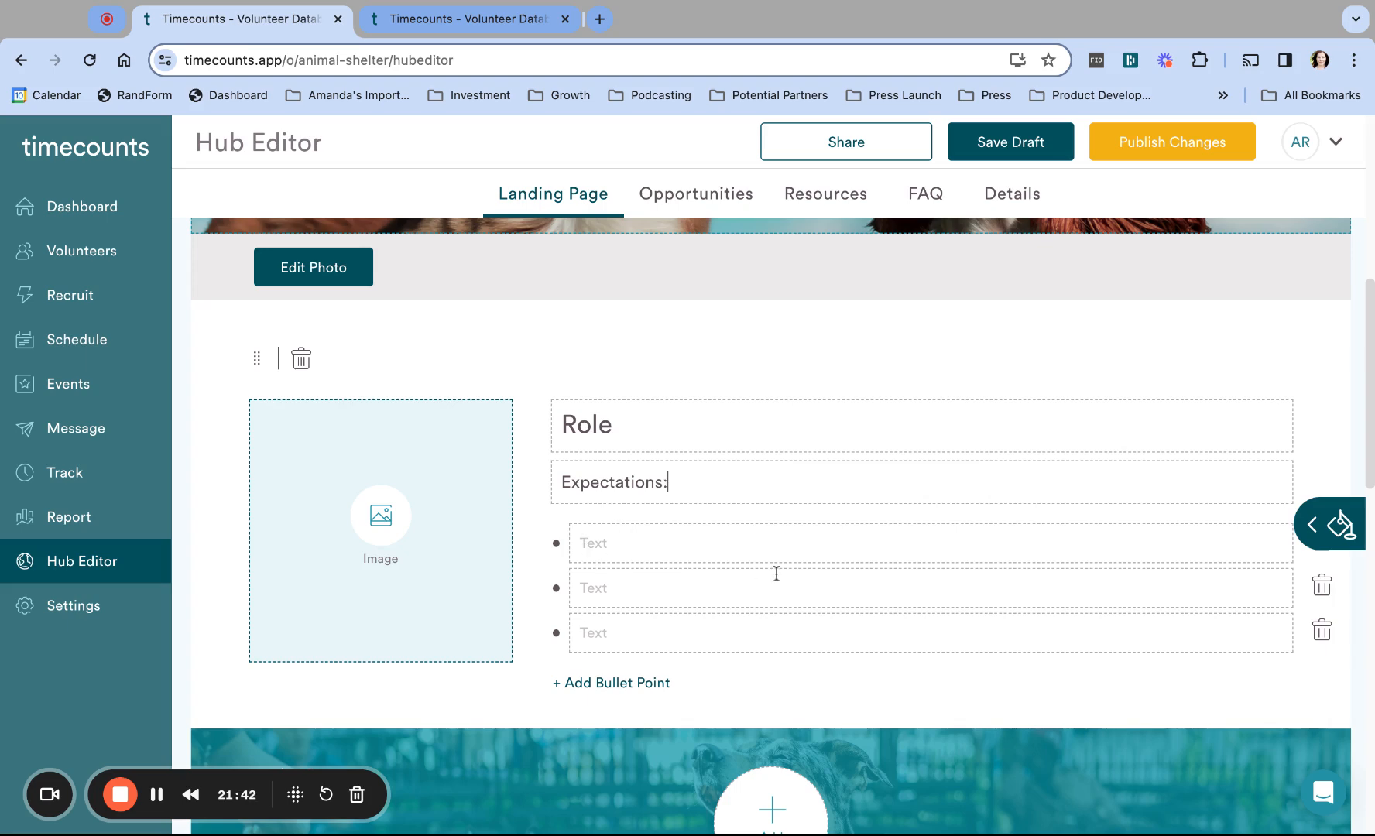
left_click(633, 686)
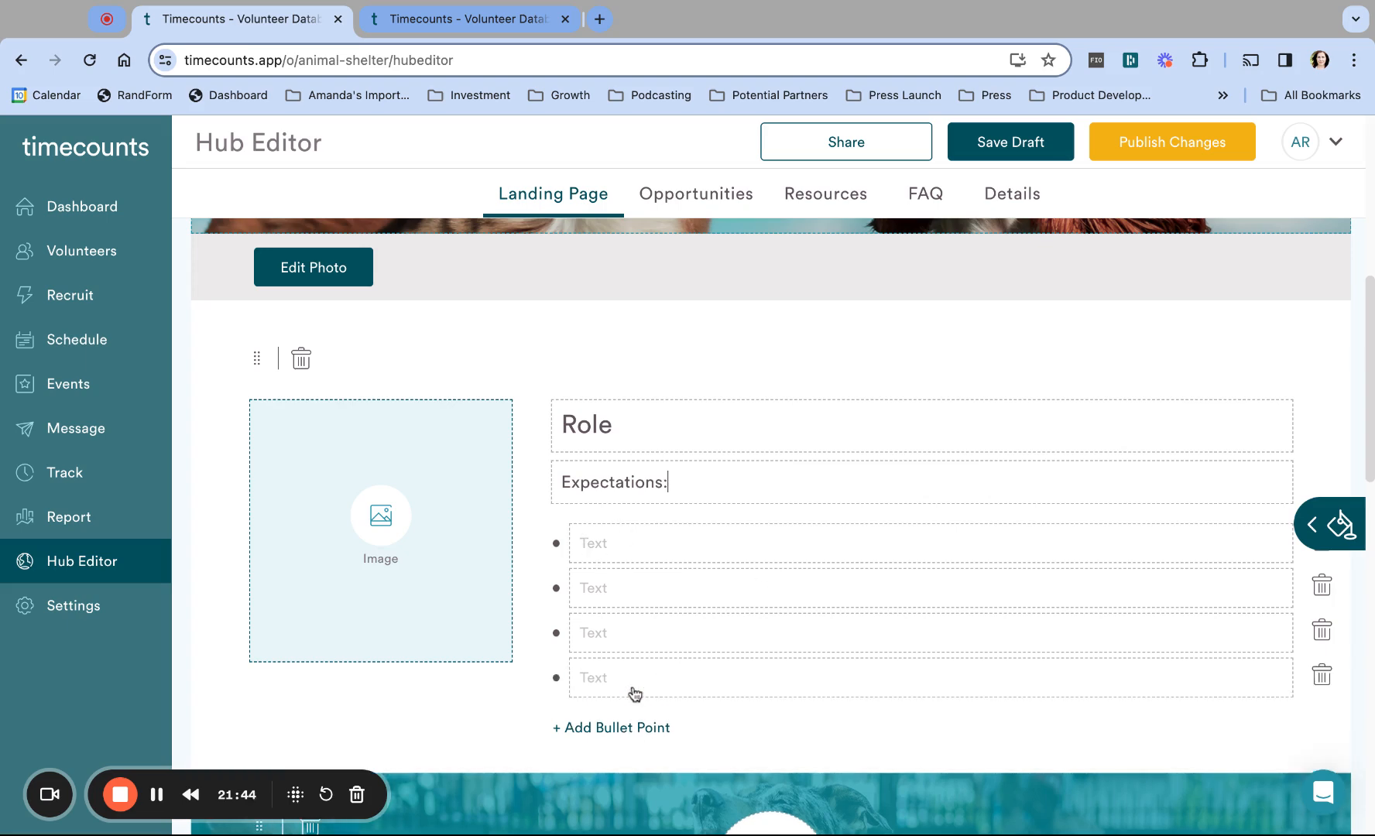
Step: Delete the Role block and bring back the list of available blocks
left_click(304, 363)
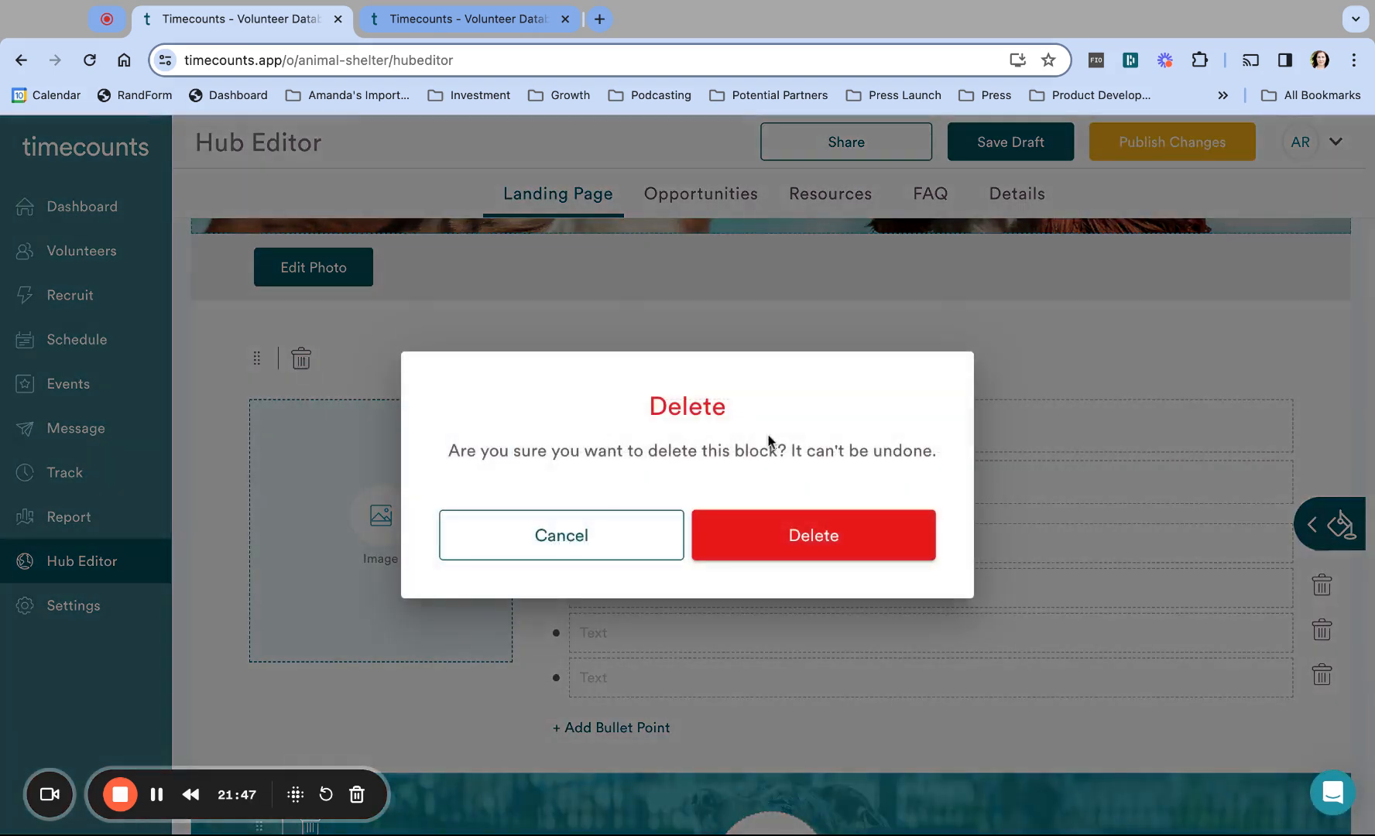
left_click(803, 527)
left_click(1328, 524)
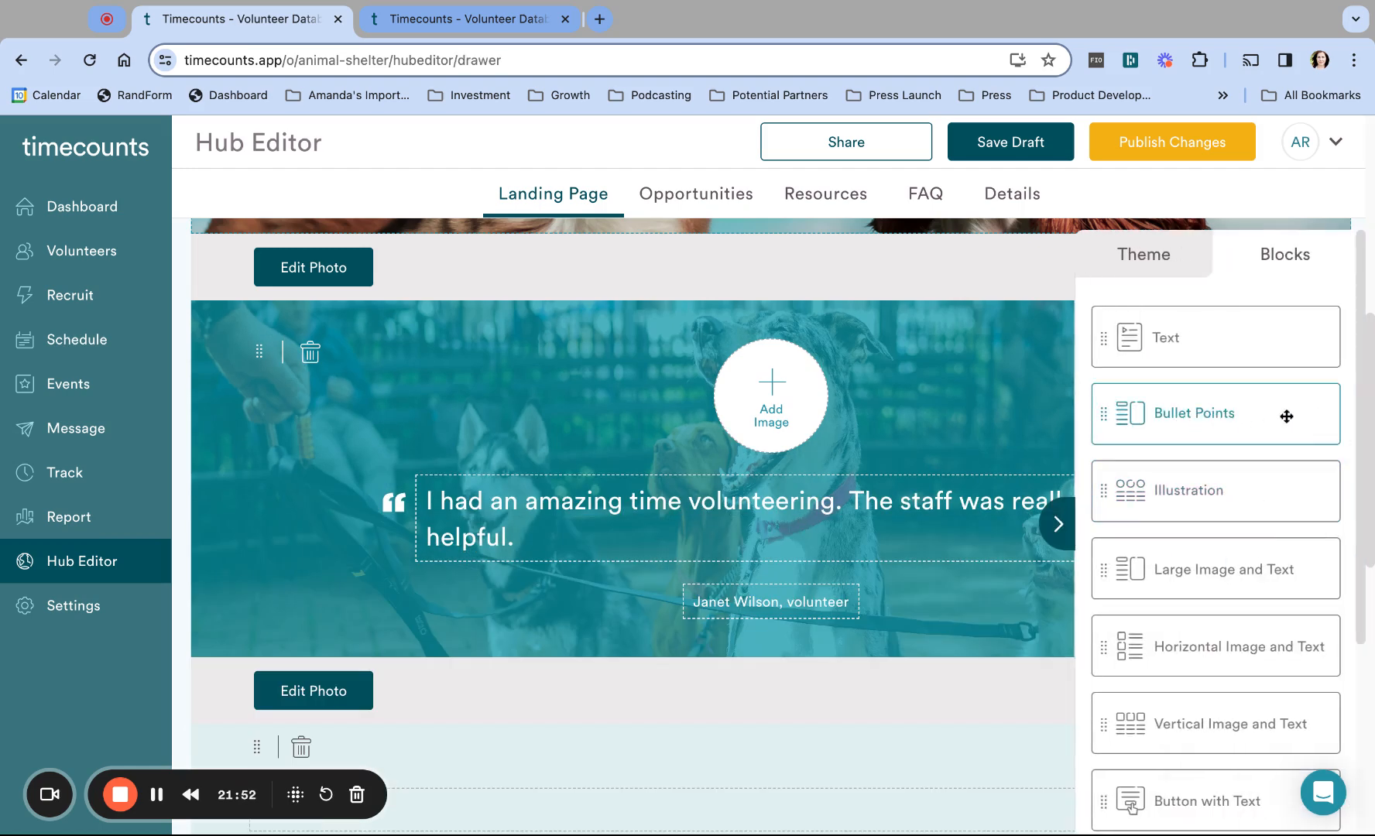
Step: Add a Horizontal Image and Text block below the header photo using its largest multi-row layout
scroll(1262, 479, "down", 5)
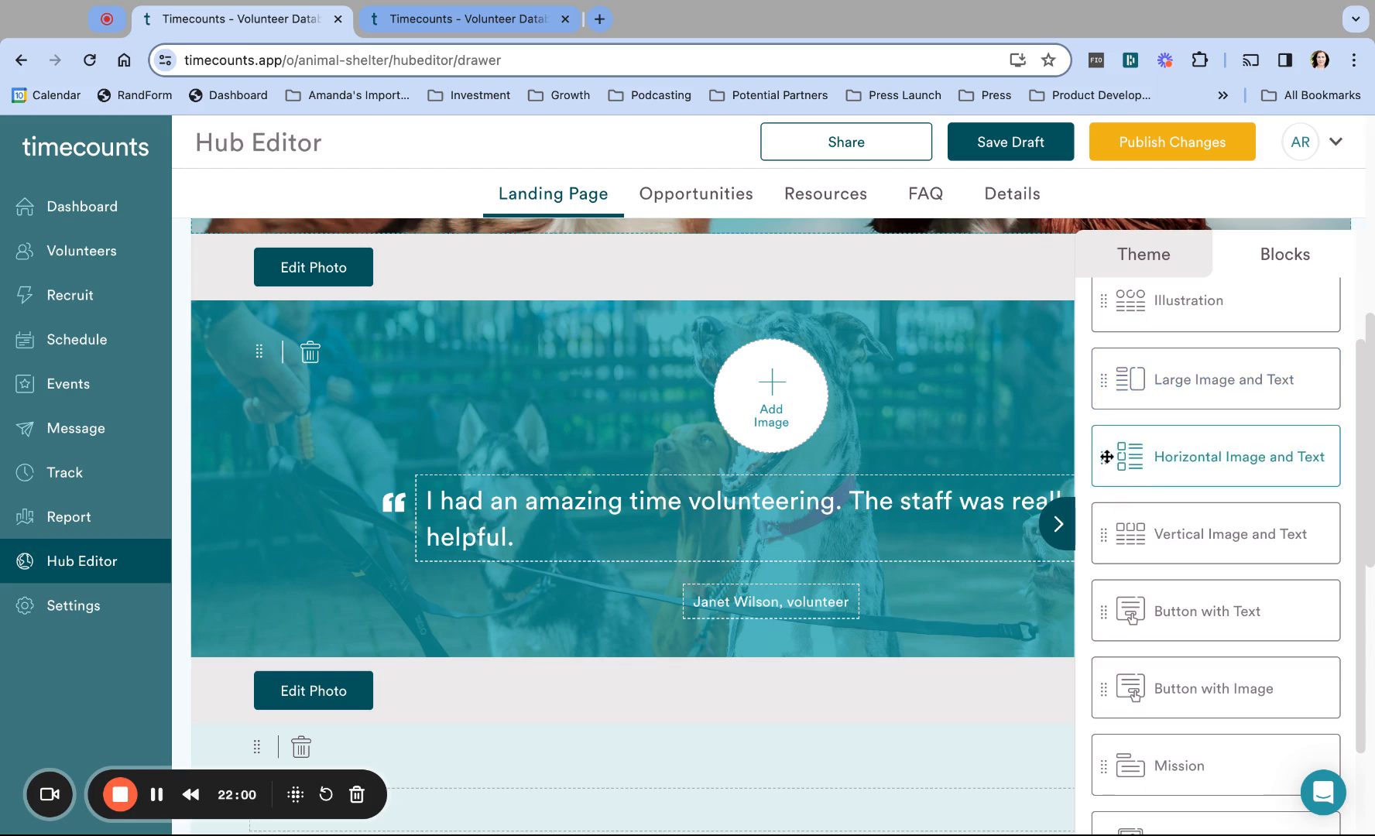
left_click(1107, 457)
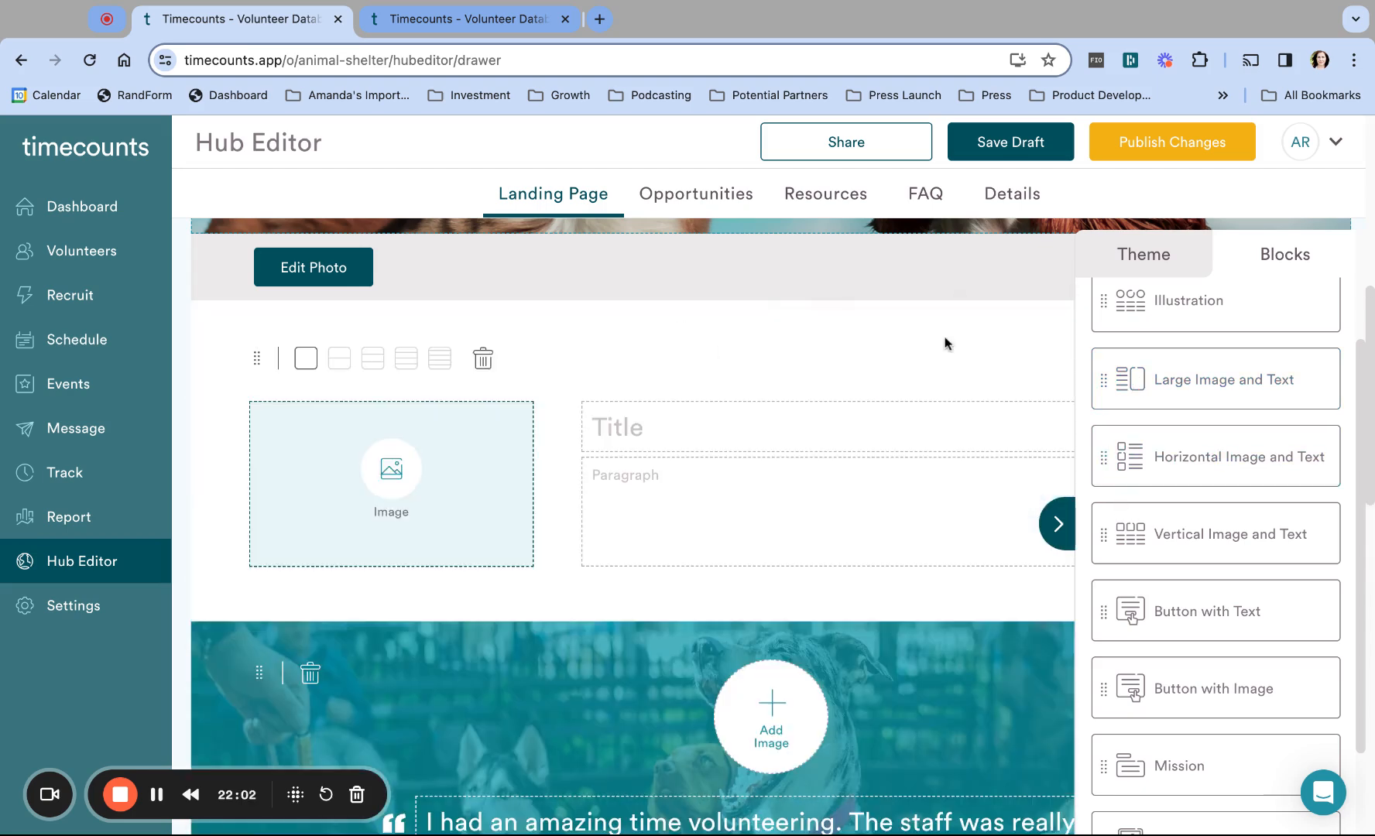
left_click(1058, 523)
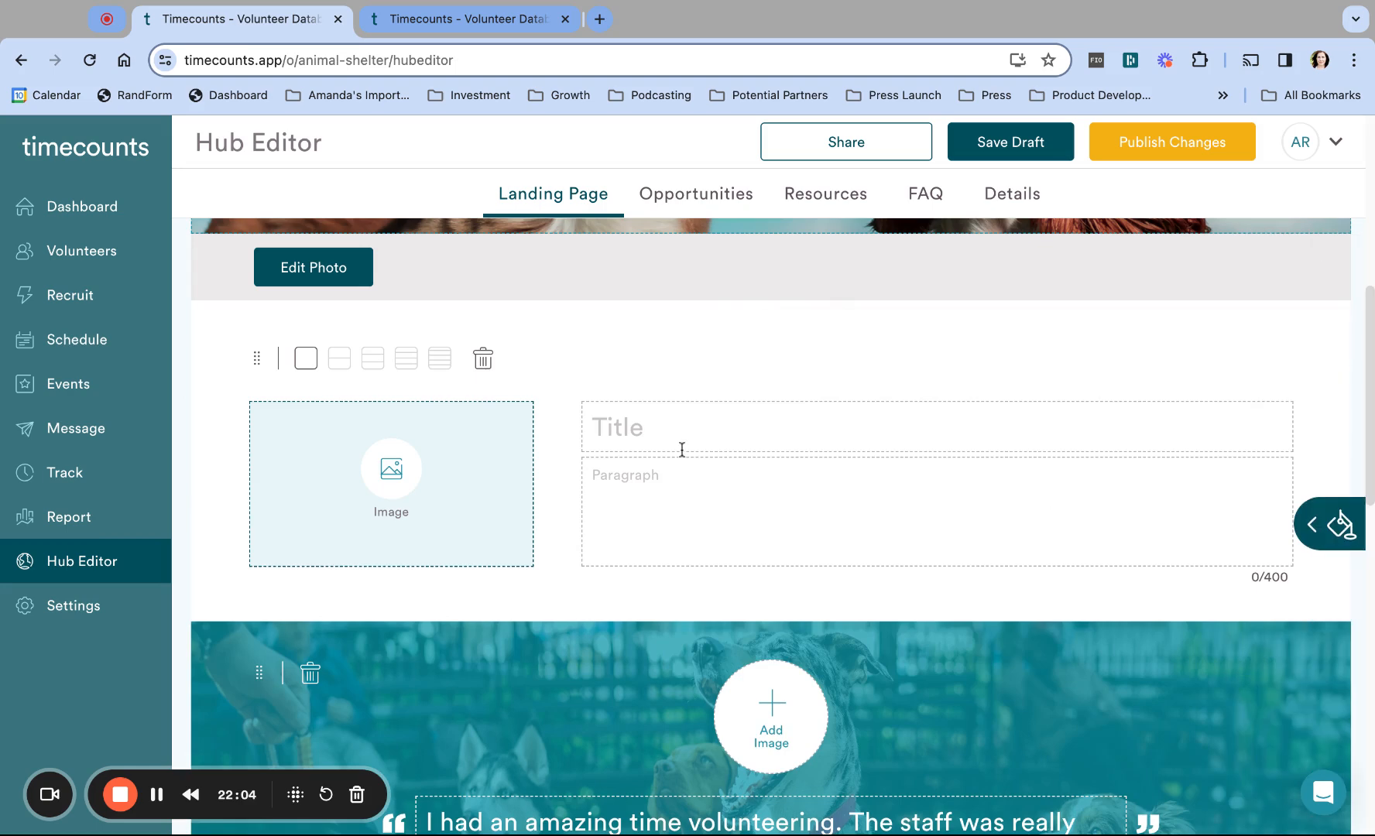
left_click(724, 421)
left_click(374, 361)
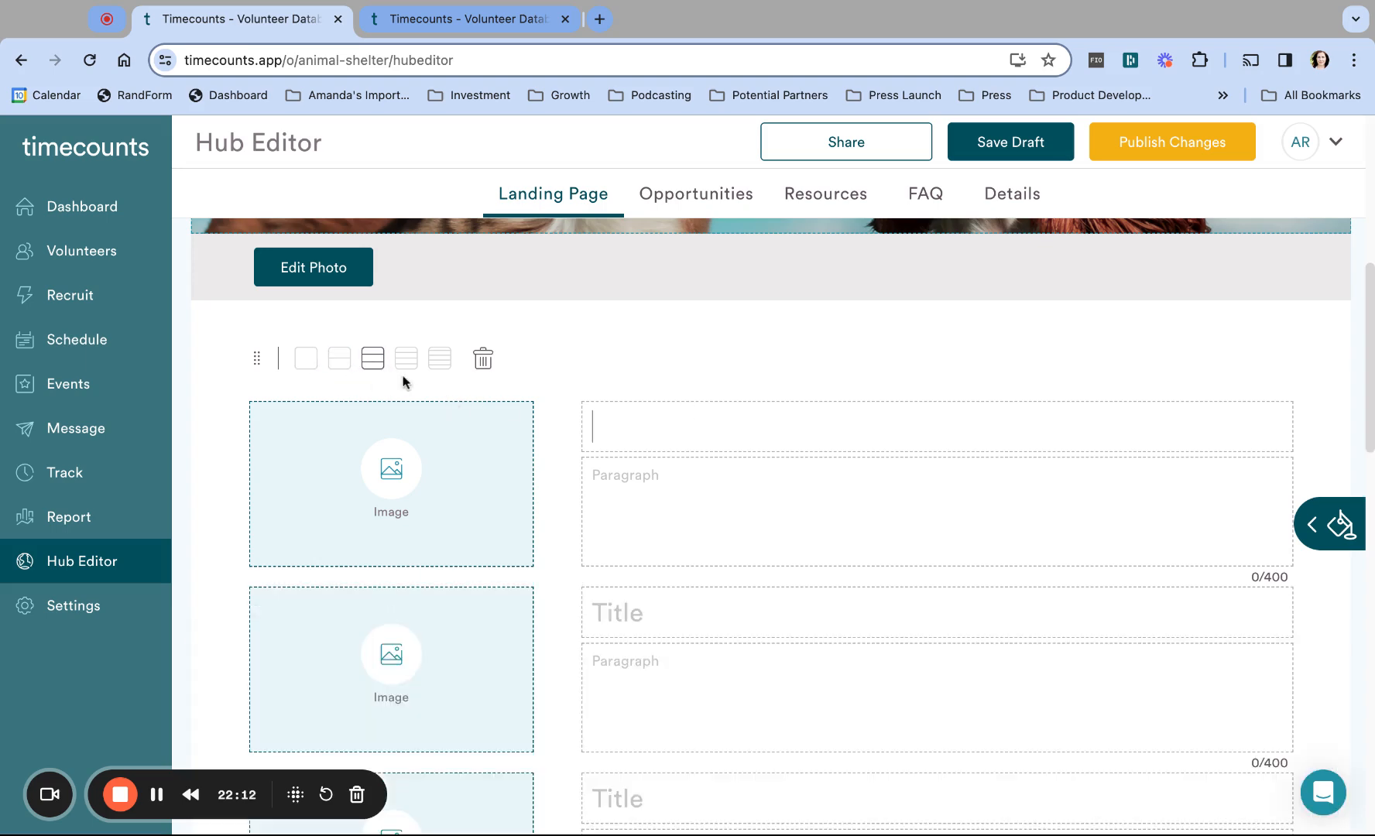
scroll(414, 381, "down", 4)
scroll(414, 380, "up", 3)
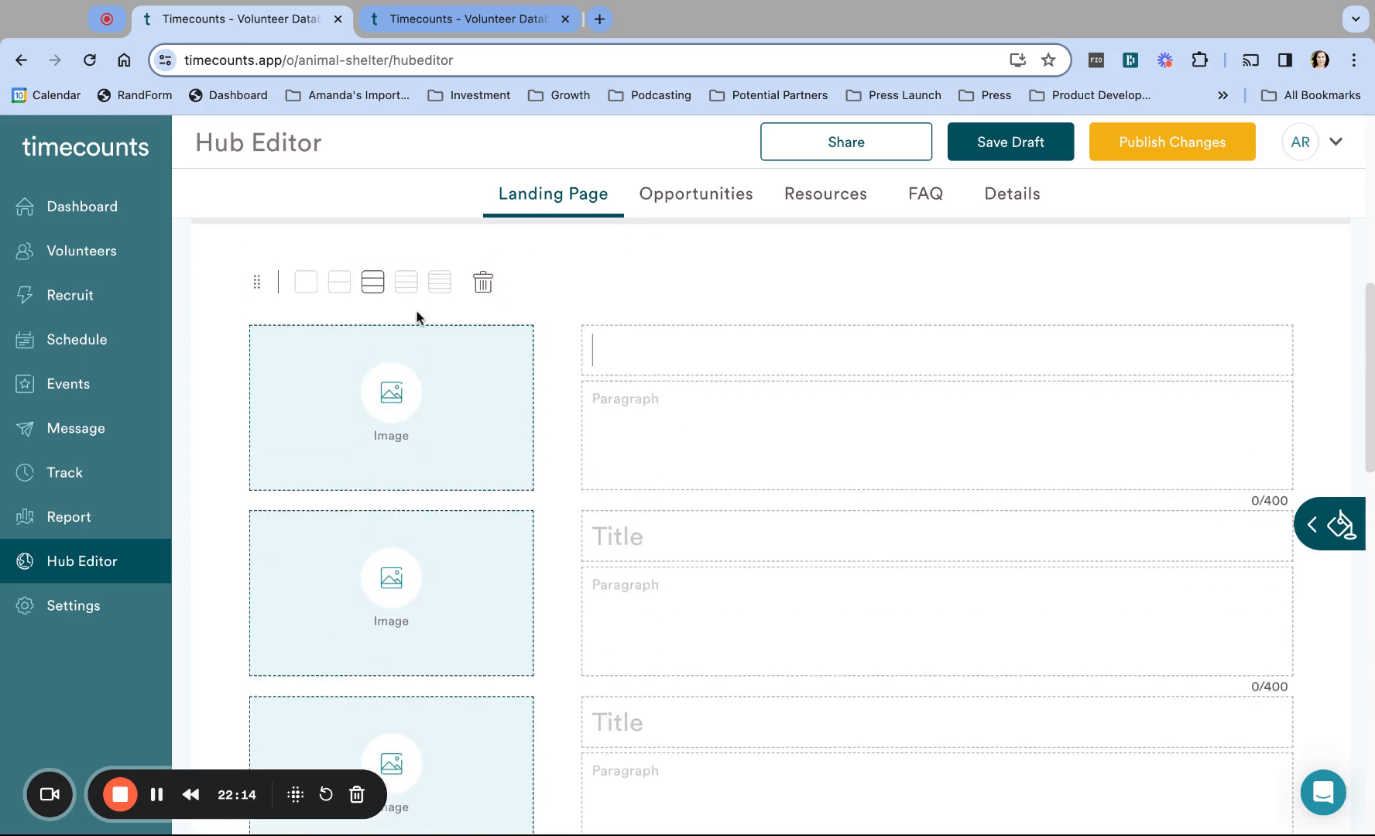
scroll(662, 415, "down", 2)
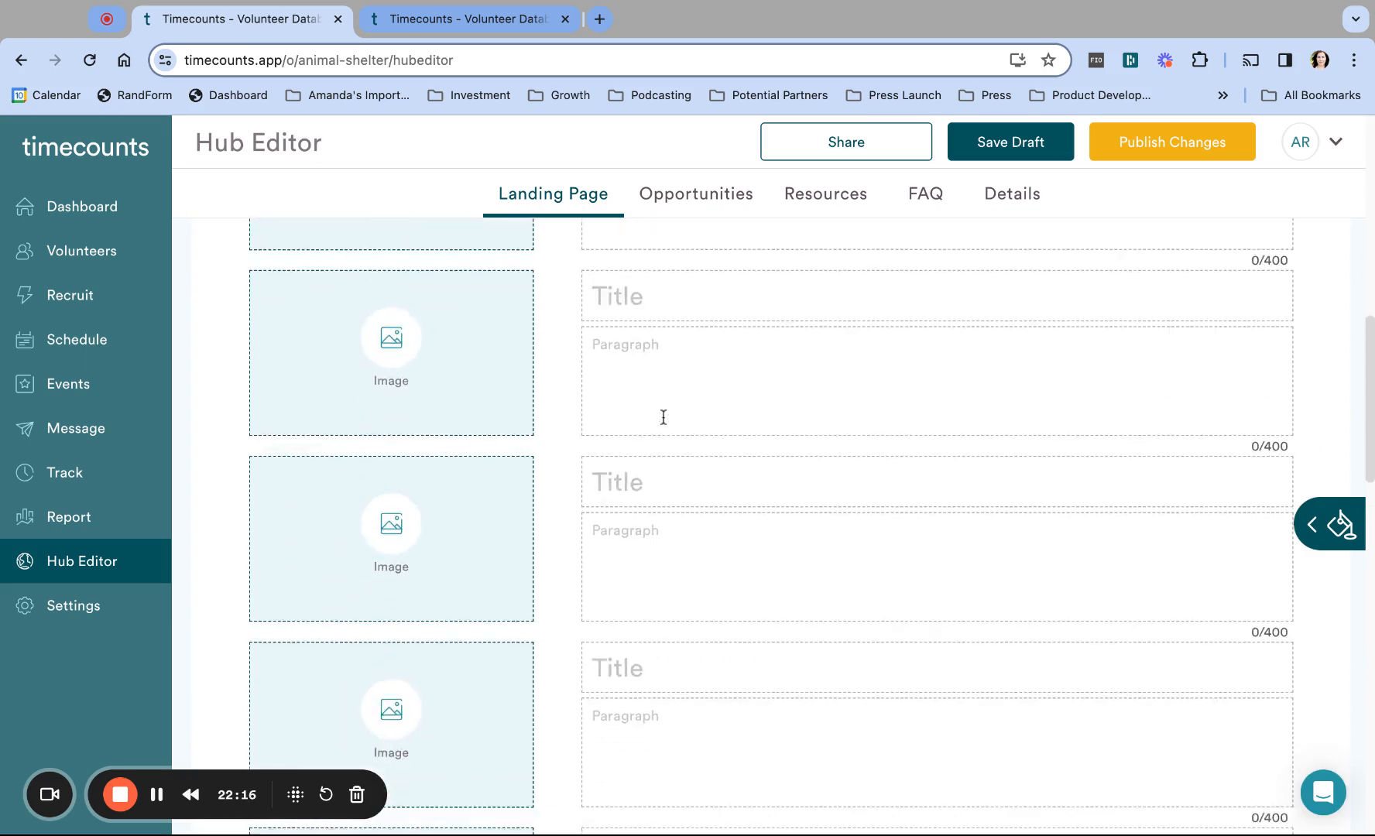
scroll(663, 418, "down", 4)
scroll(663, 418, "up", 6)
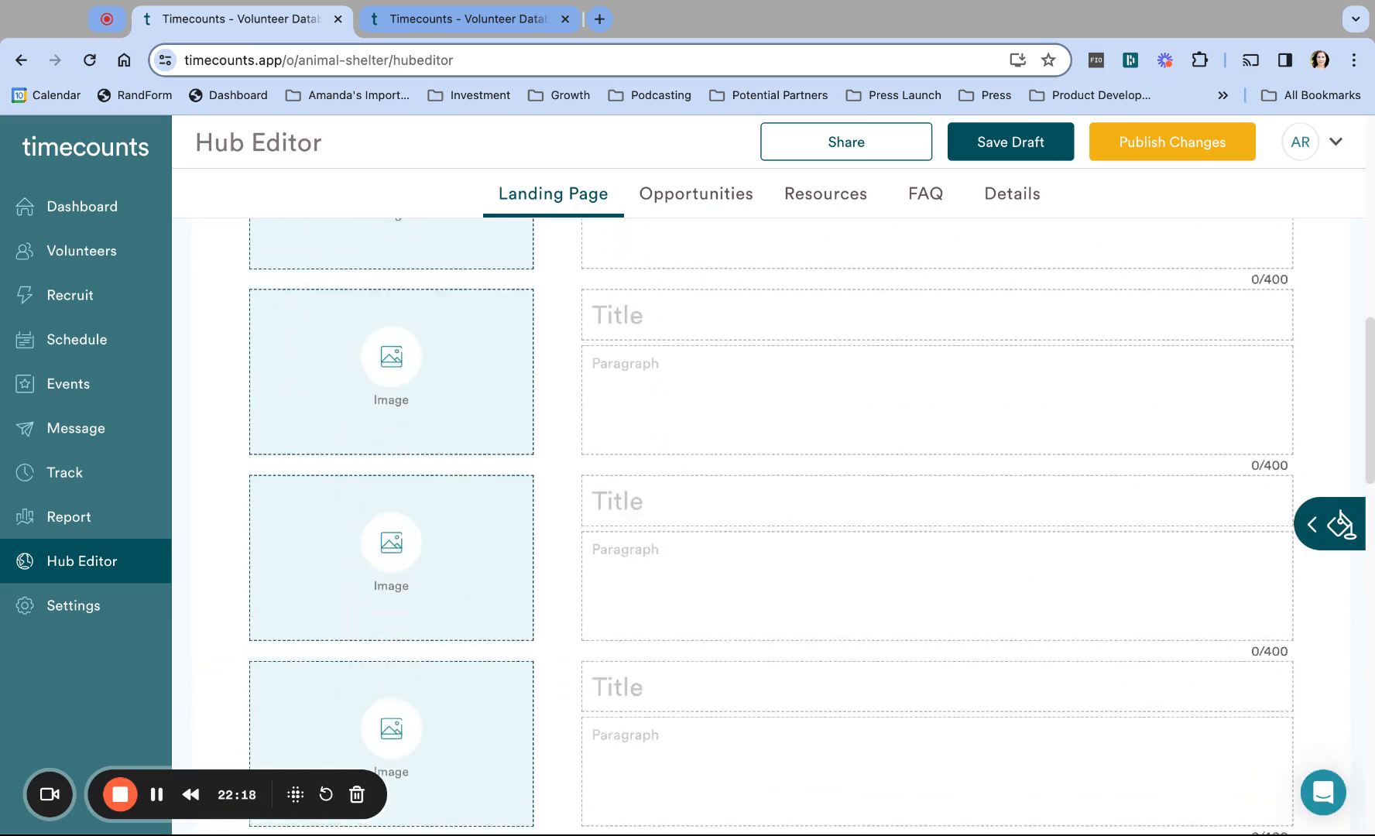
scroll(729, 282, "up", 10)
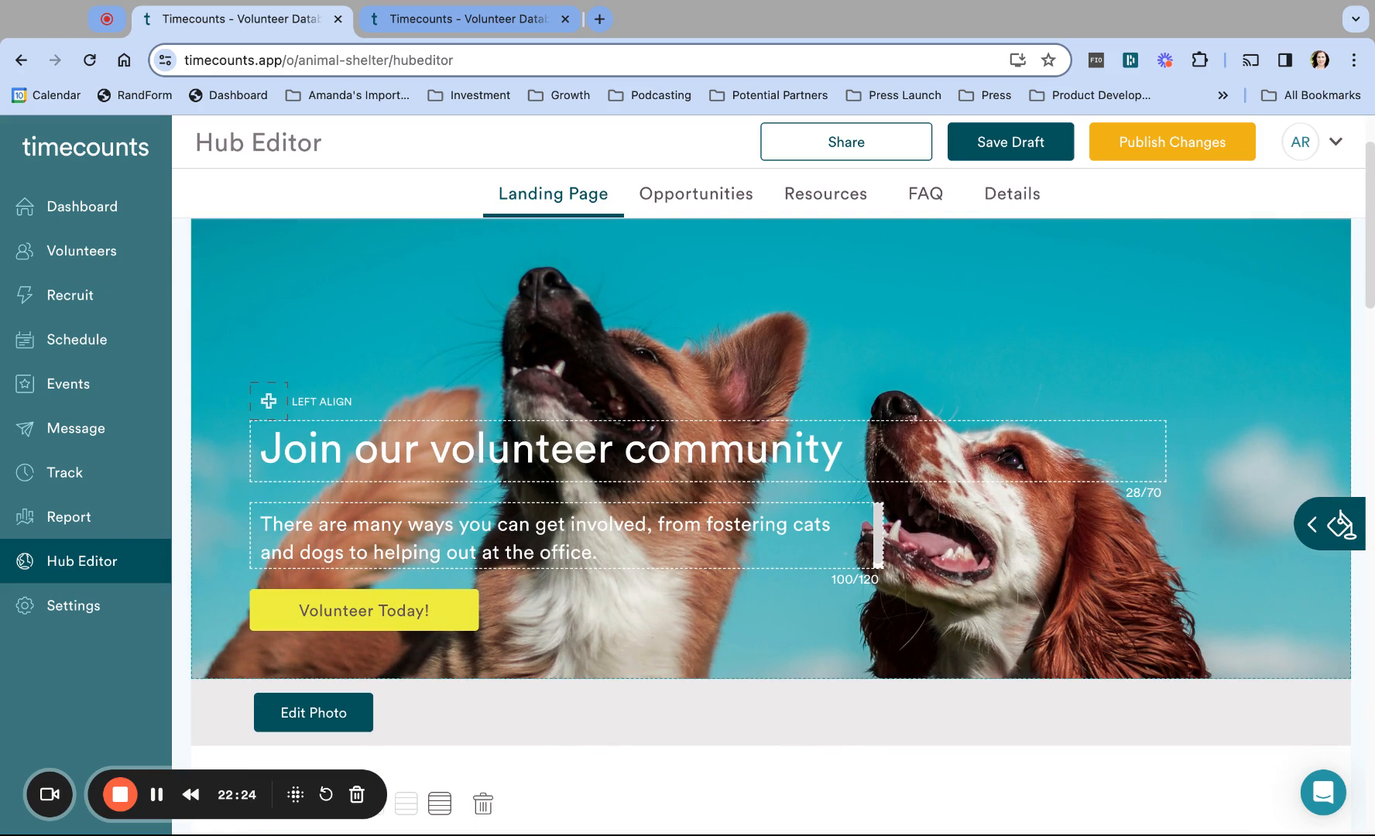
scroll(825, 496, "down", 5)
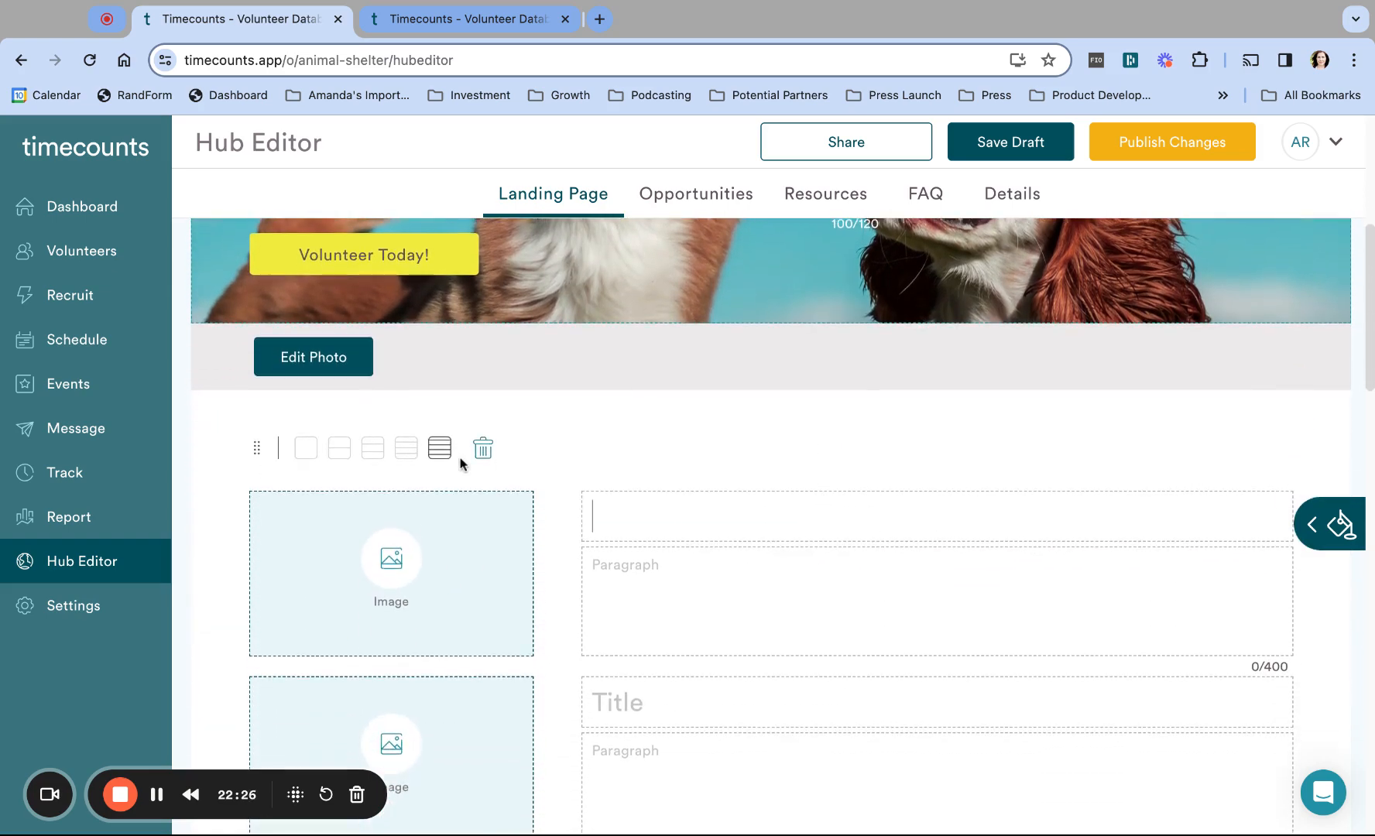
Step: Switch the block to two rows titled 'Dog Walking' and 'Cat Fostering'
left_click(347, 449)
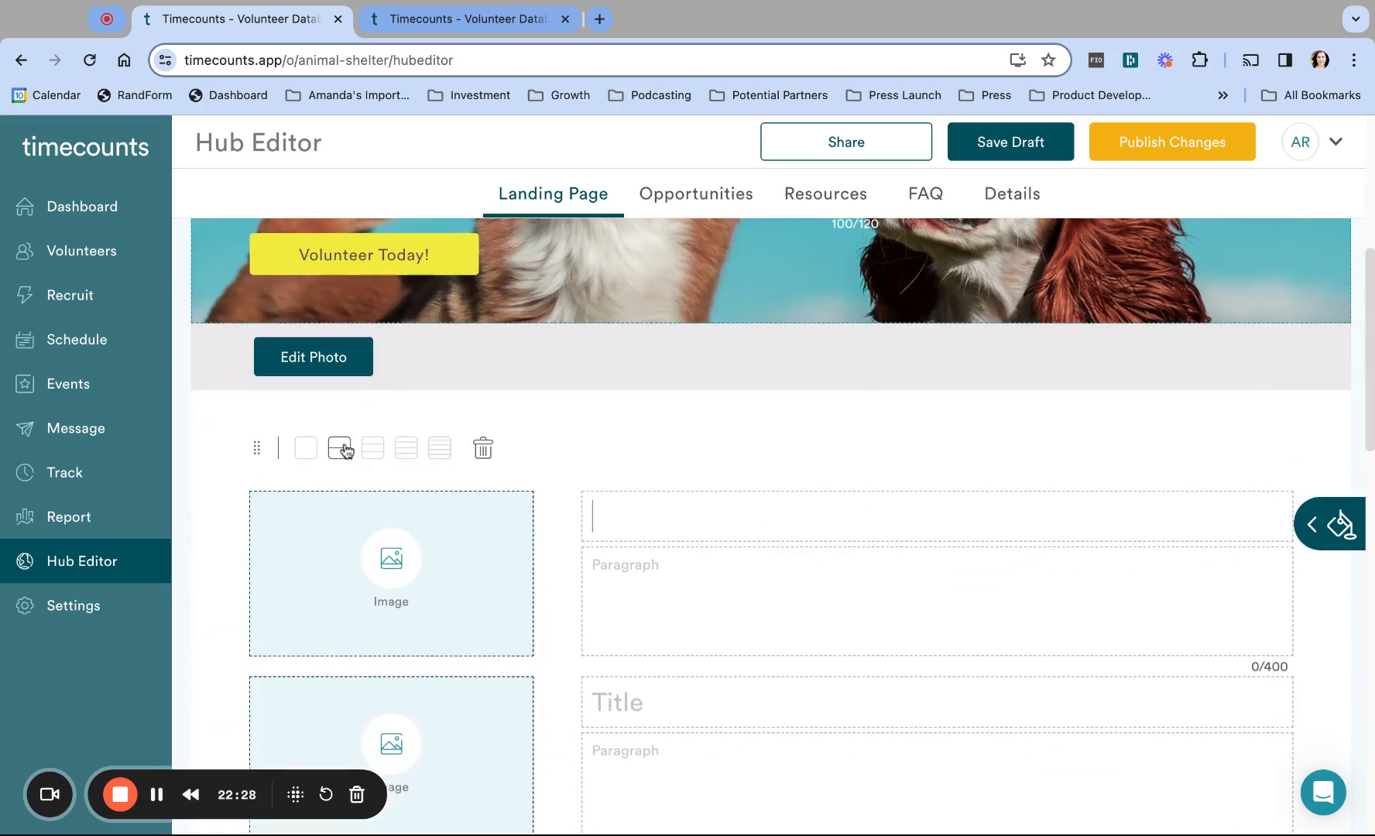
scroll(665, 570, "down", 2)
type("Do")
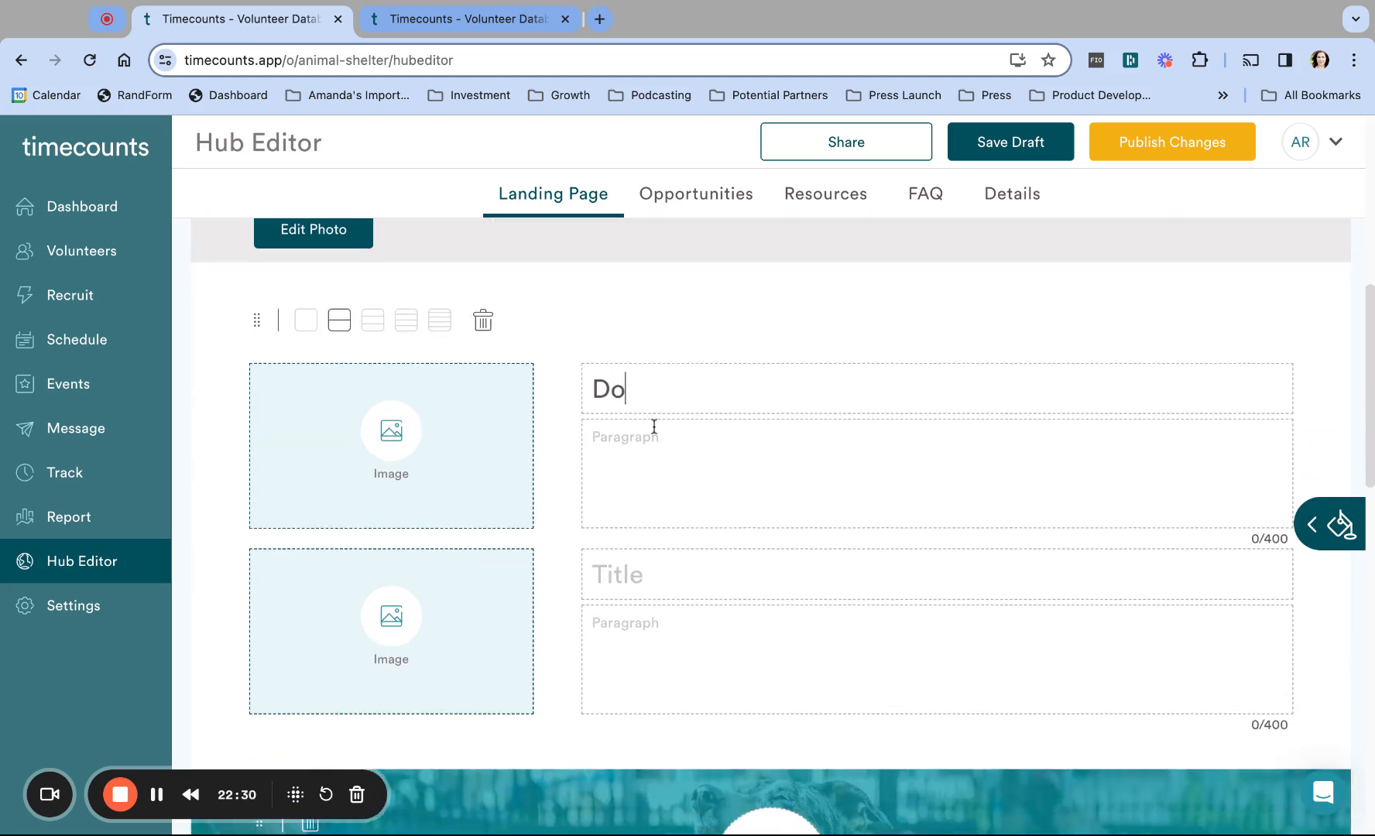
type("g Walking")
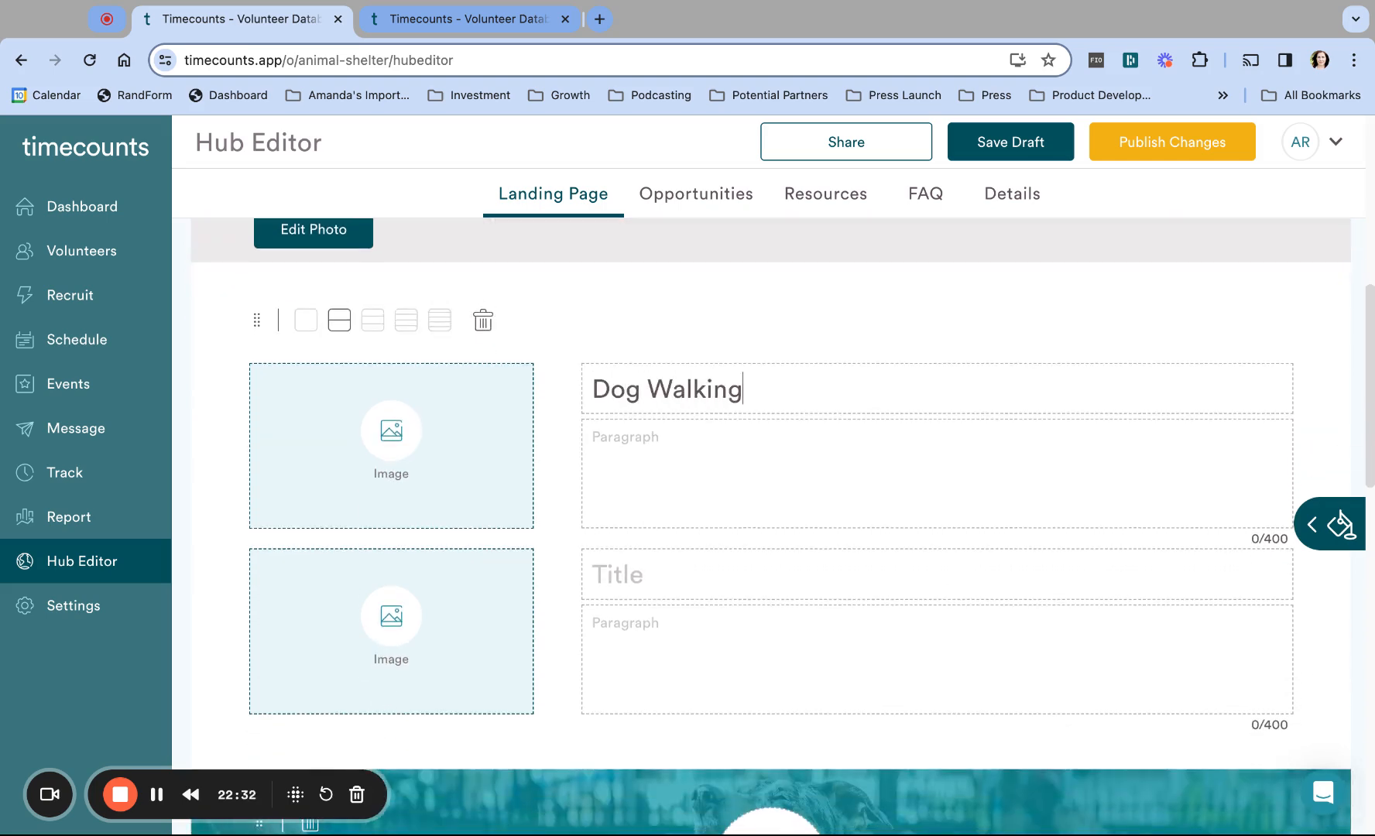
left_click(641, 590)
type("Cat Fostering")
Step: Add the placeholder paragraphs 'This is text' and 'Text here' to the two rows
left_click(652, 483)
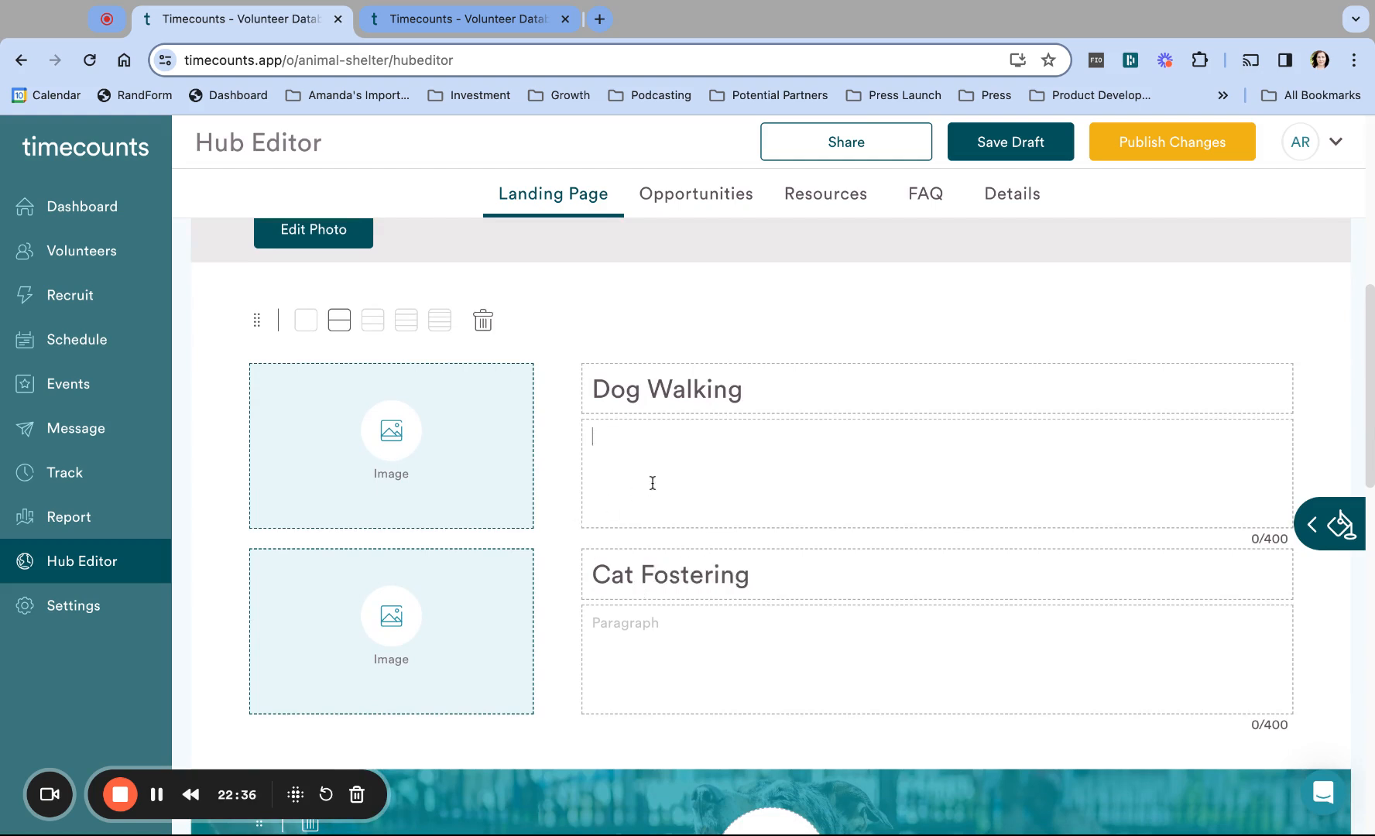
type("This is text")
left_click(670, 648)
type("Te")
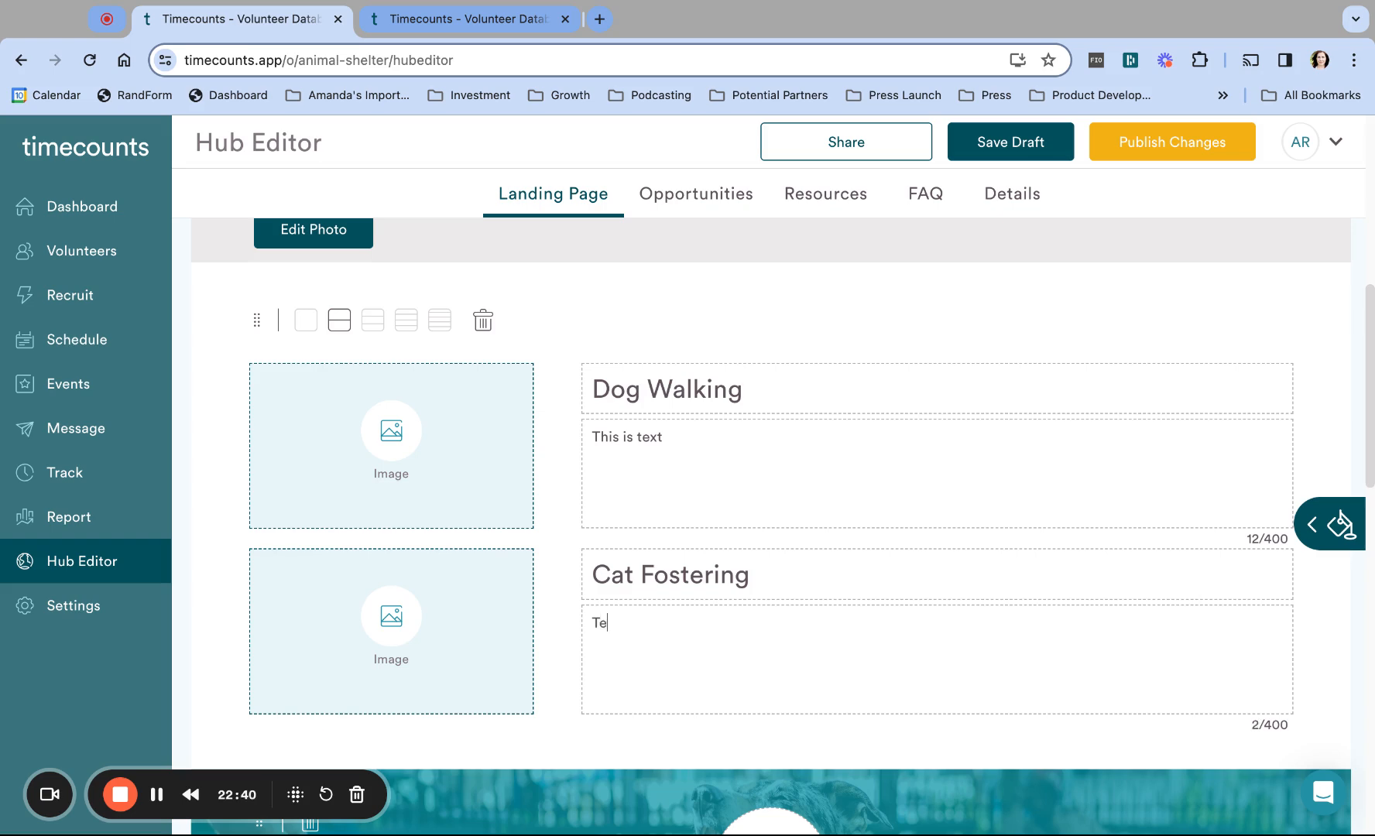
type("xt here")
left_click(389, 414)
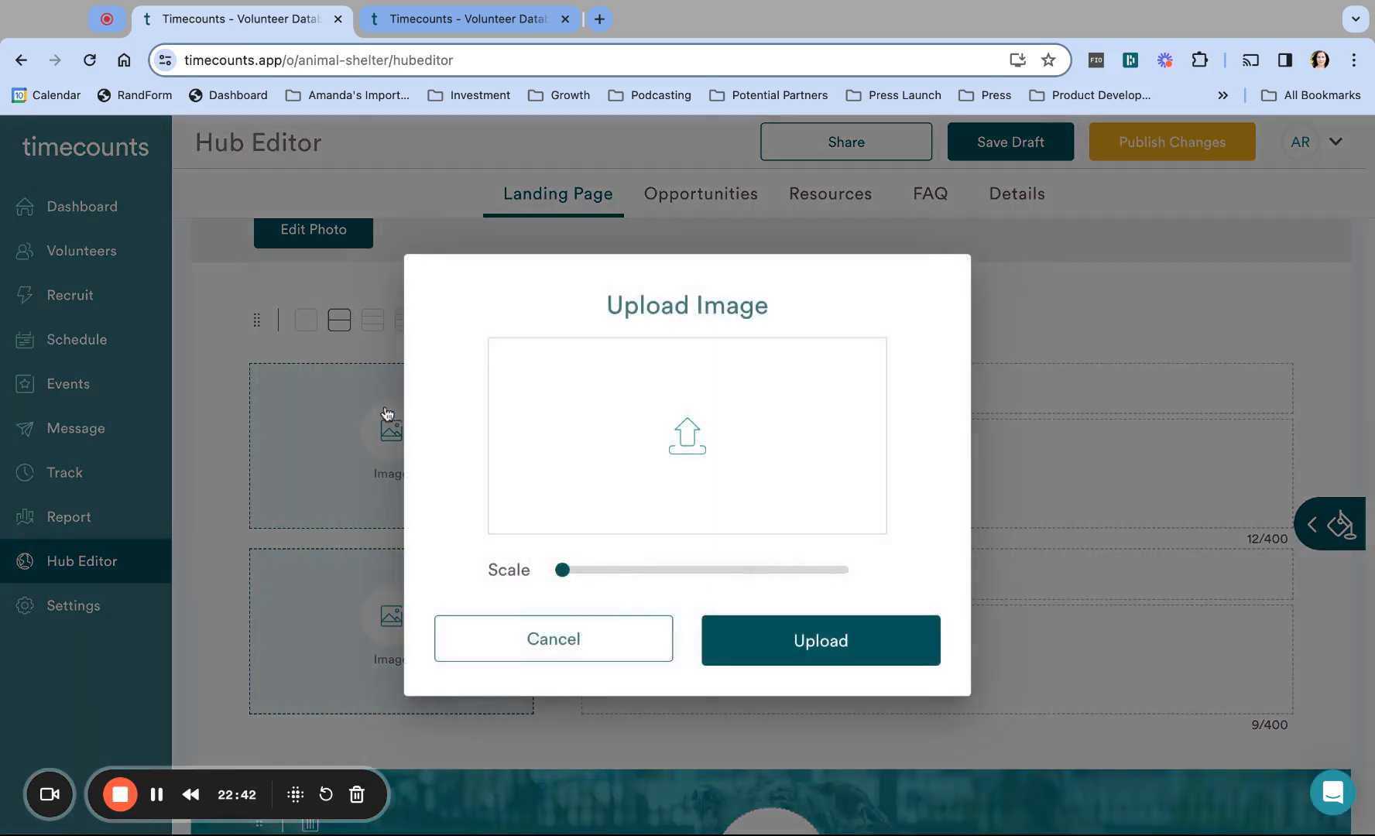
Step: Upload and crop the leashed-dogs photo for the Dog Walking row
left_click(693, 437)
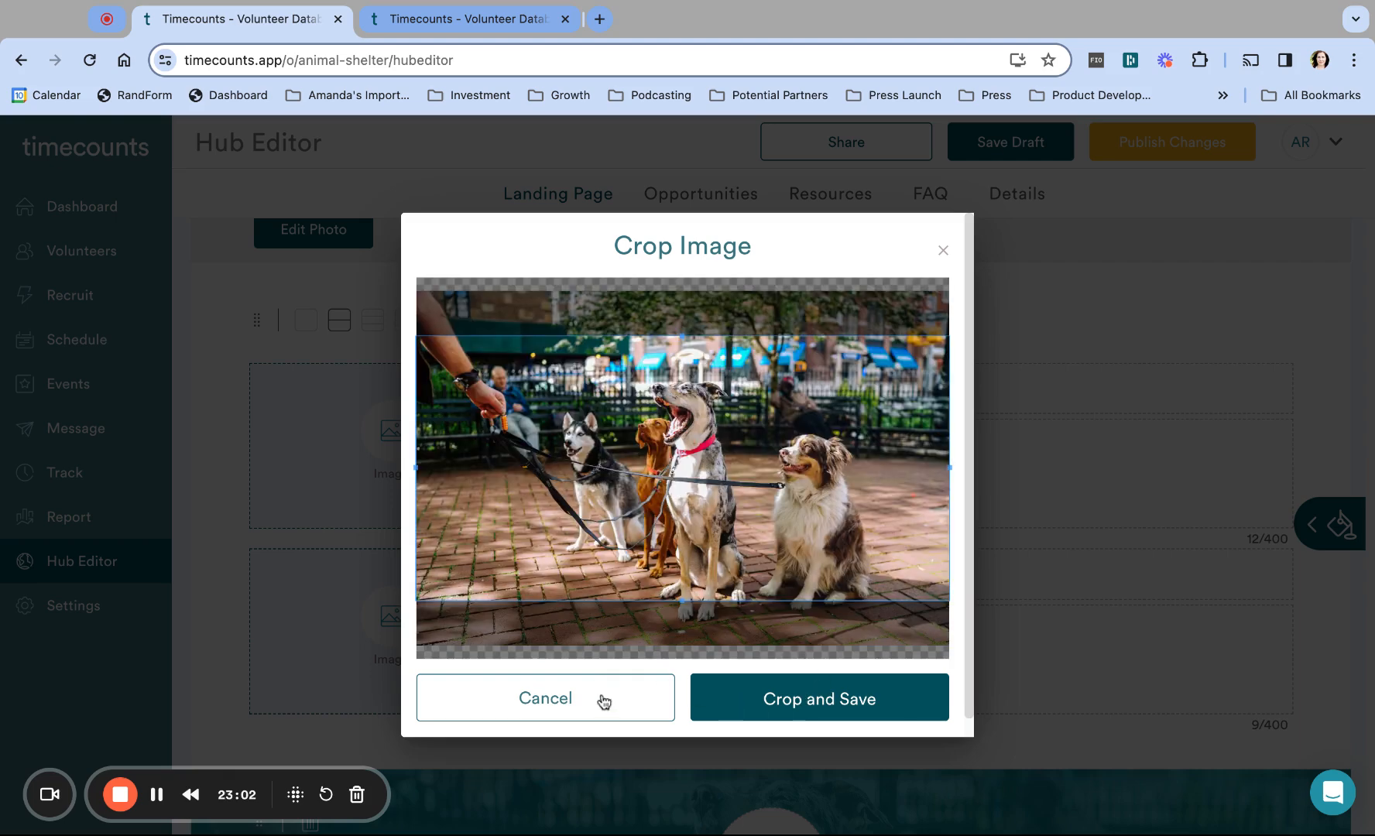
left_click(820, 702)
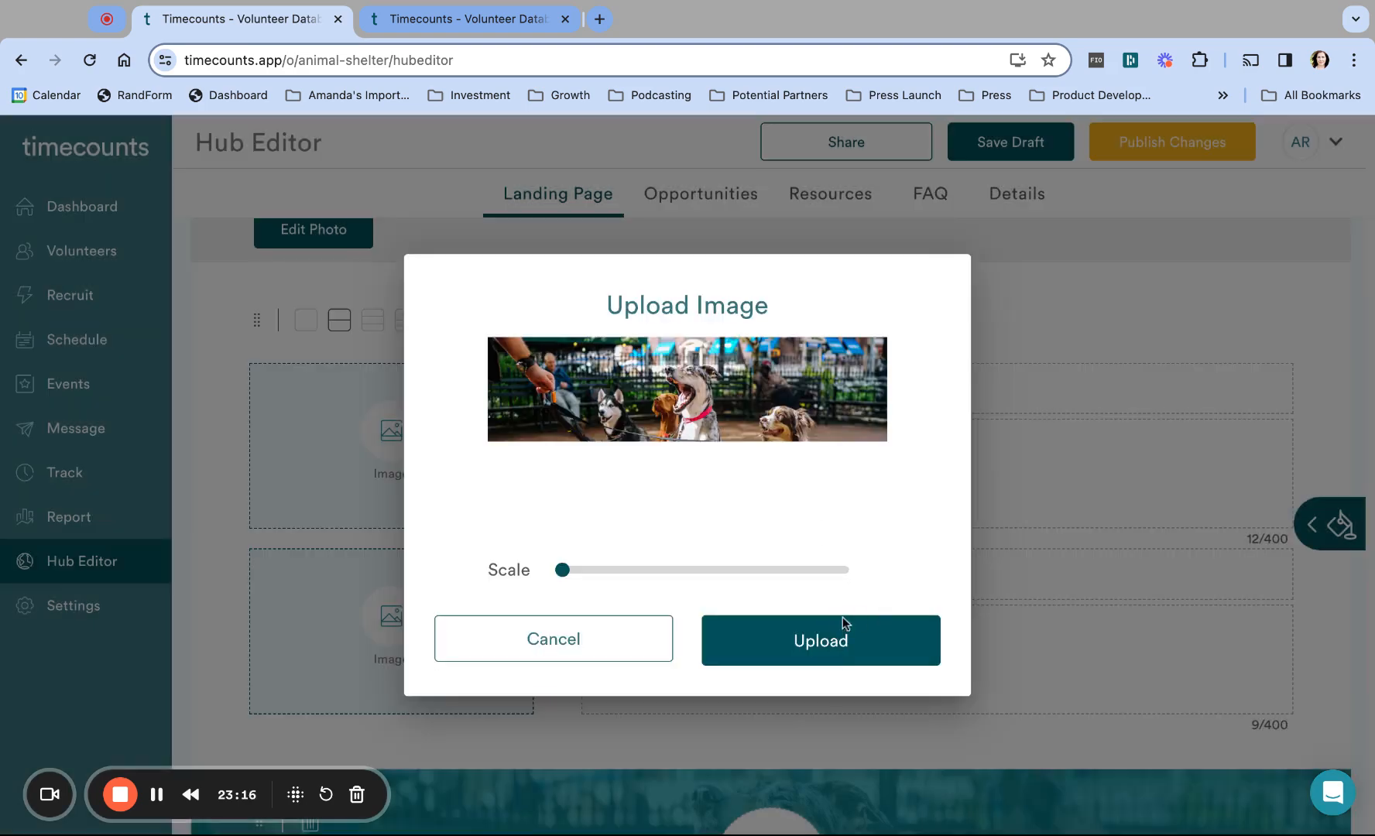
left_click(814, 637)
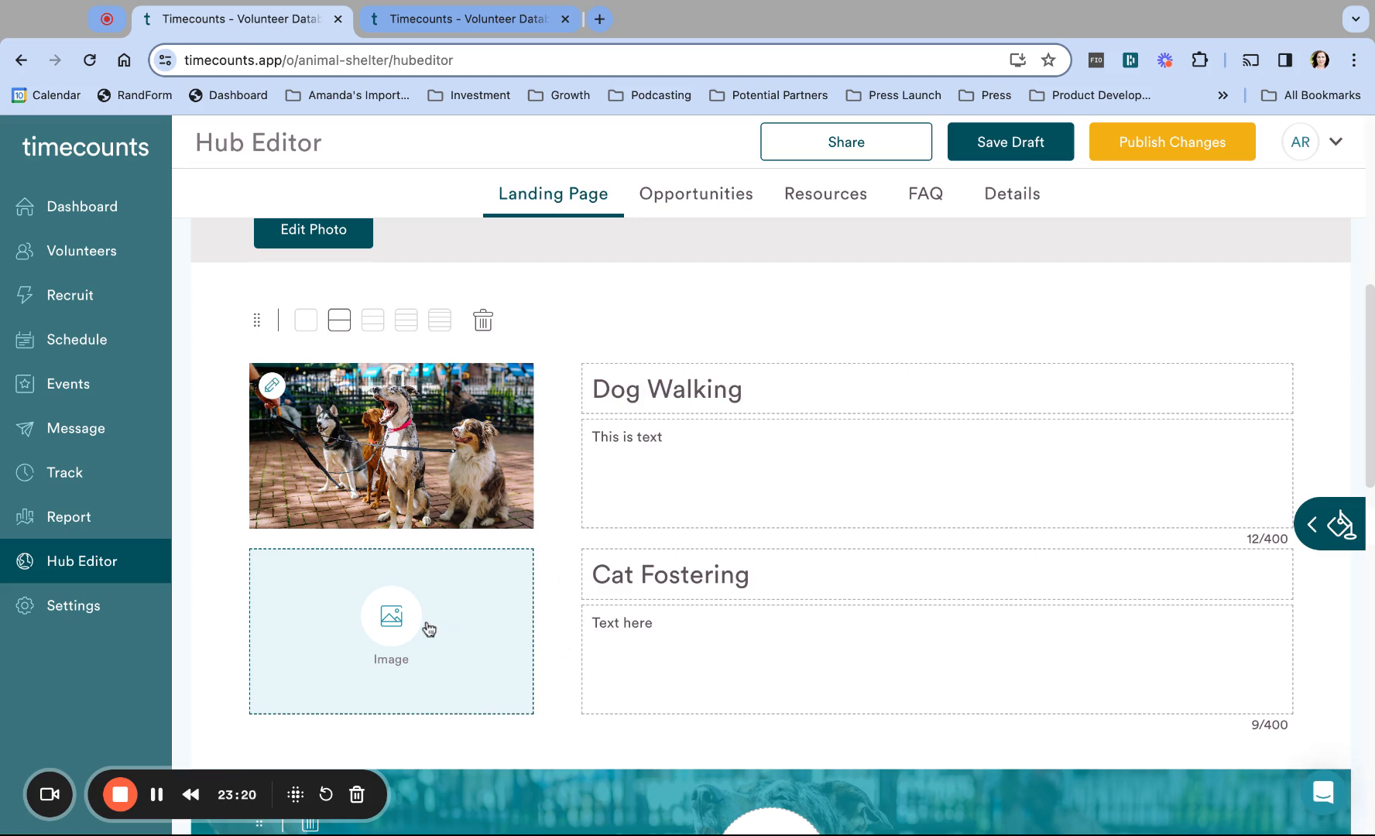
left_click(395, 627)
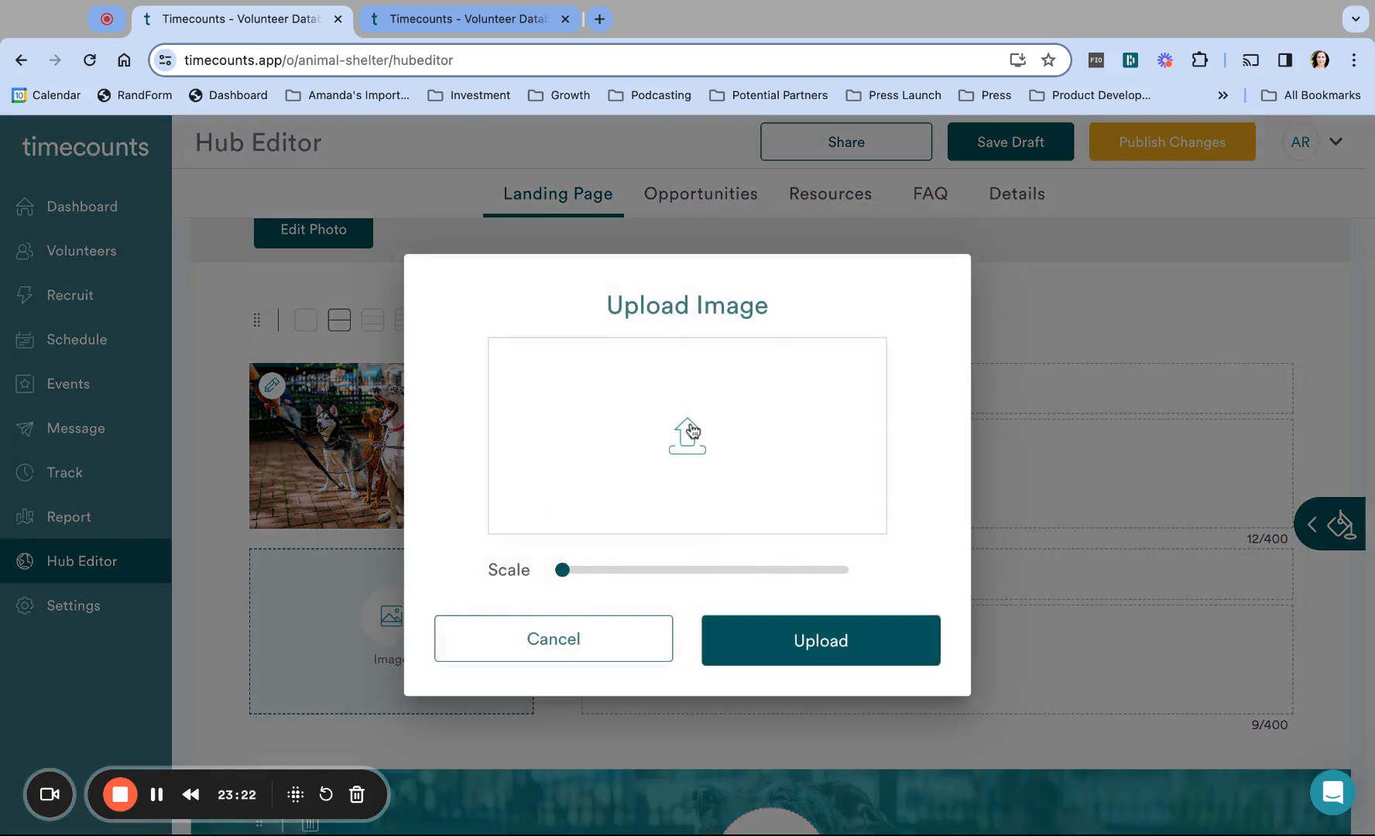
Step: Upload the black-and-white cat photo, cropped to its top, for the Cat Fostering row
left_click(691, 429)
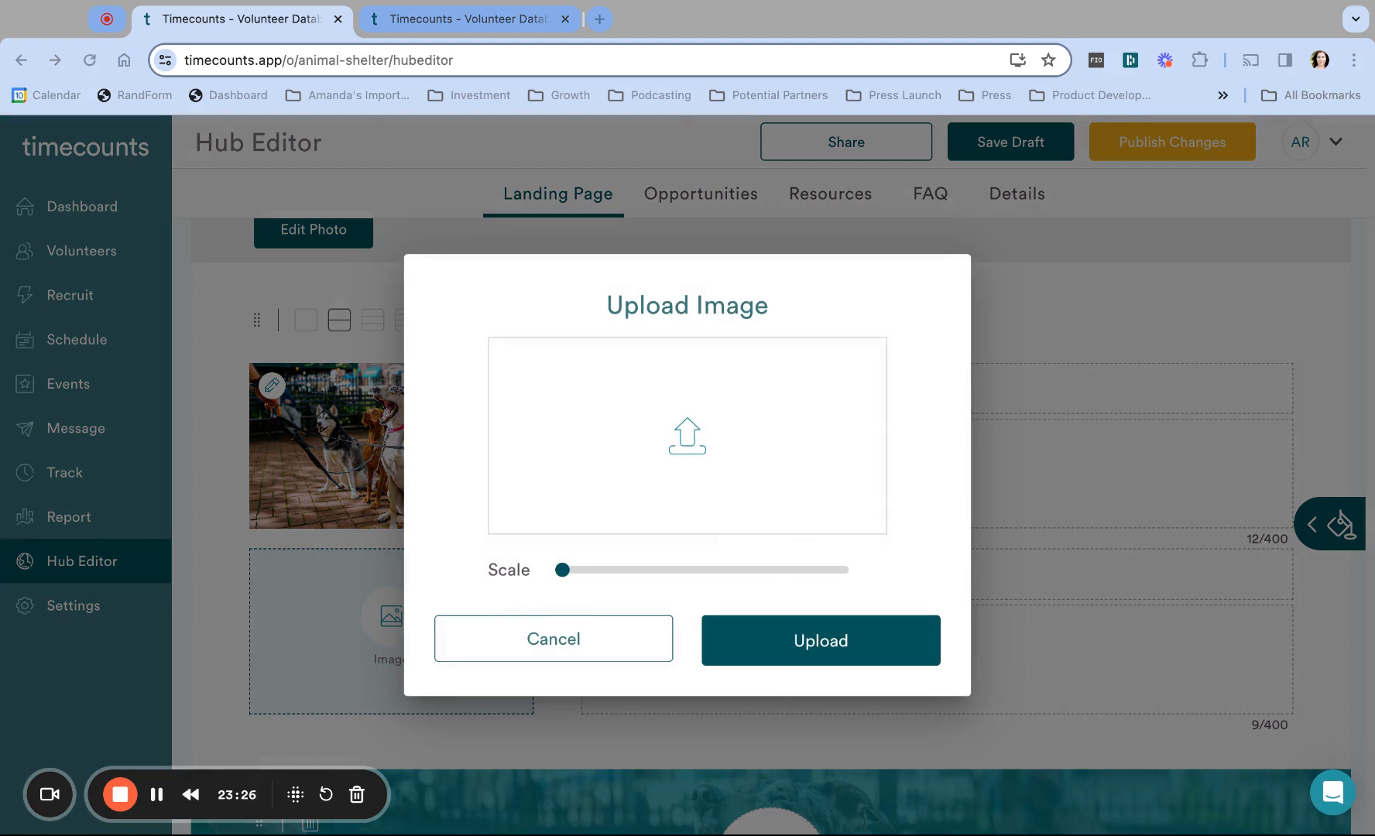
key("Return")
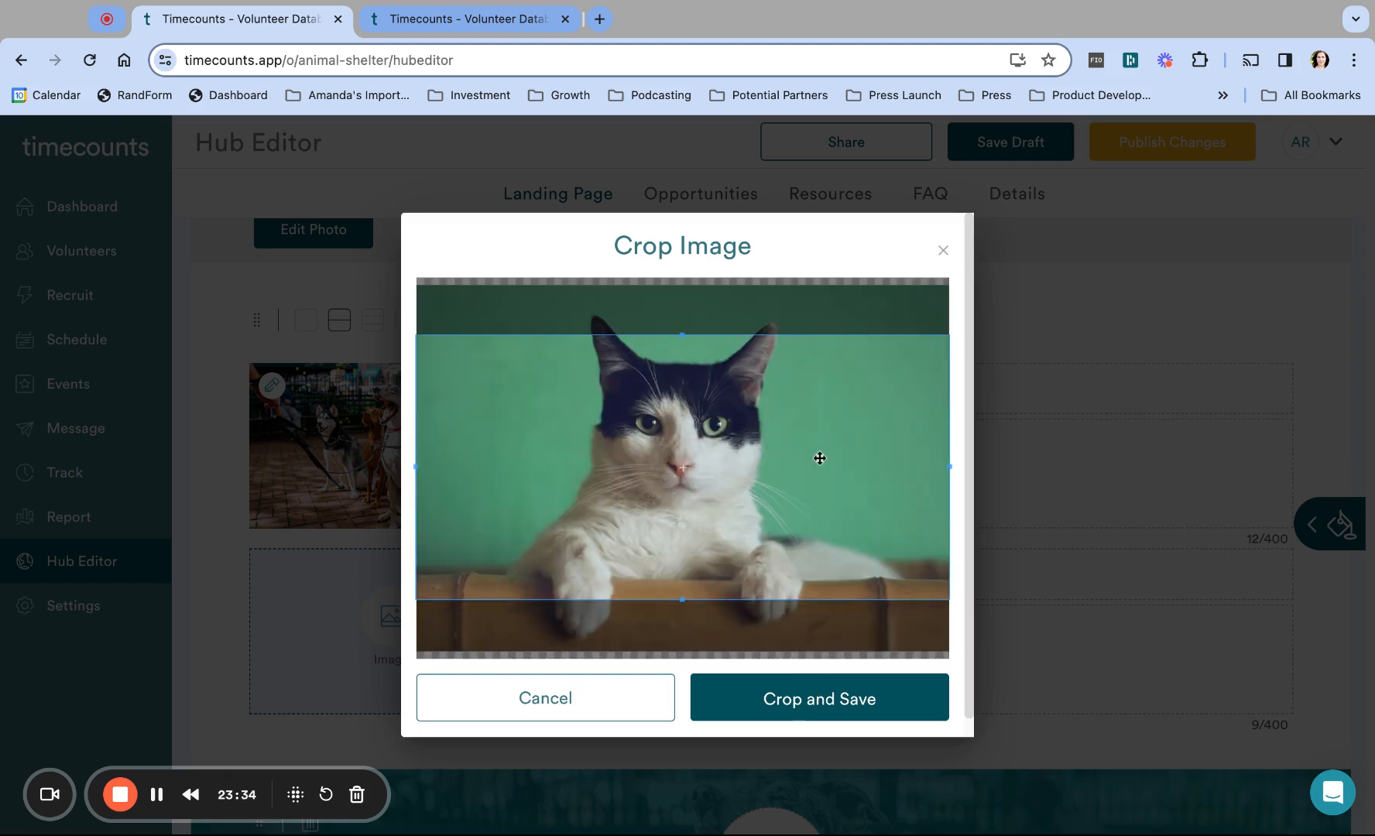
left_click_drag(806, 549, 807, 500)
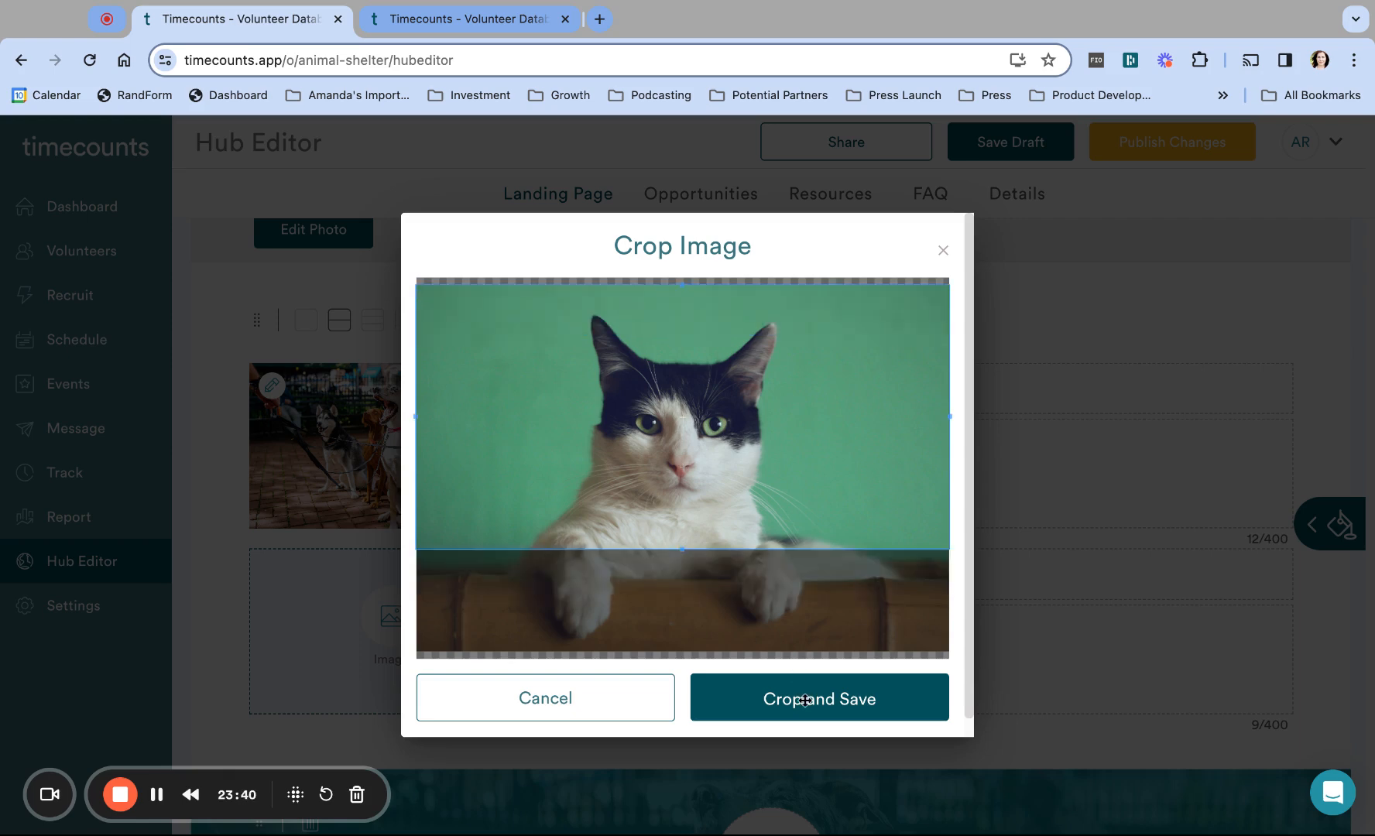
left_click(804, 700)
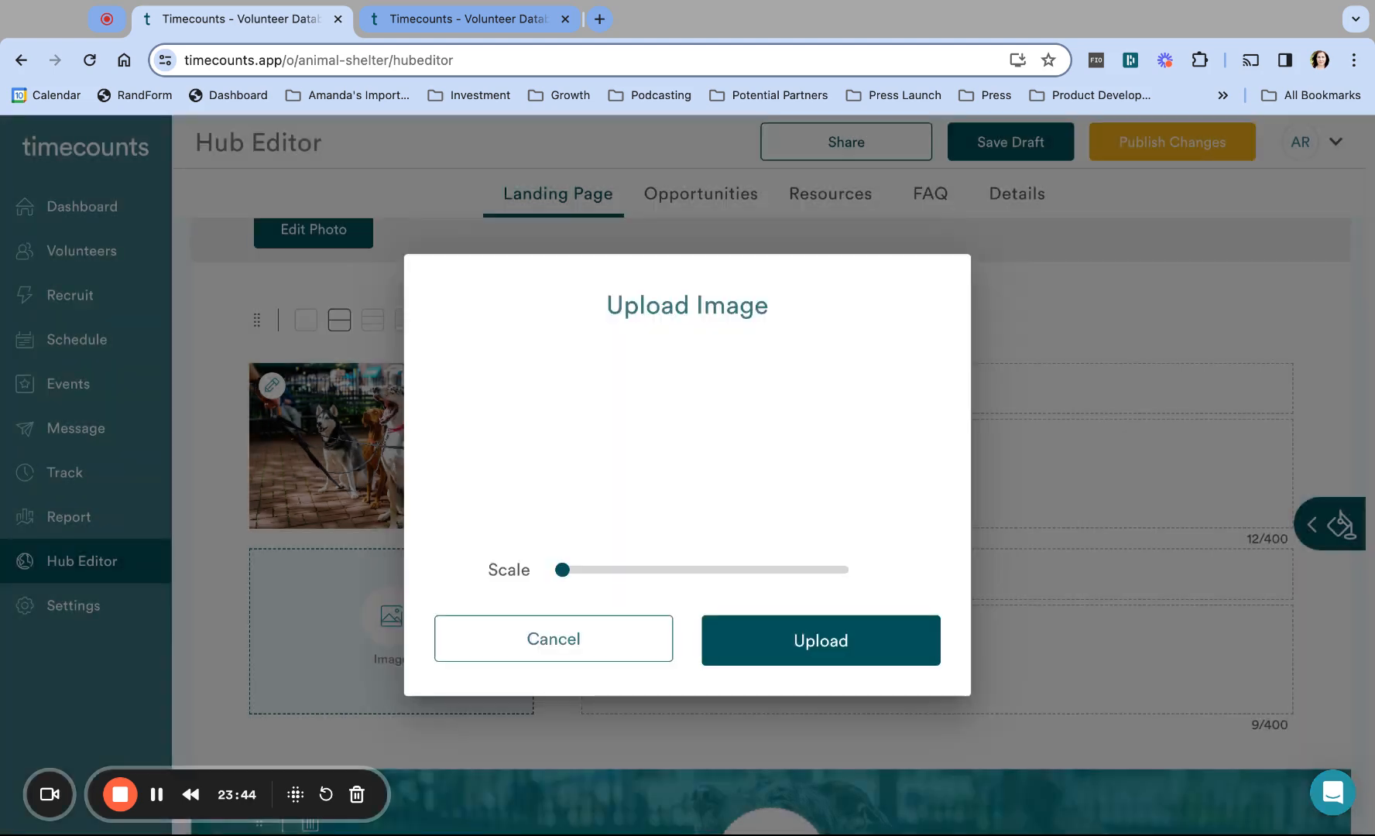
left_click(808, 647)
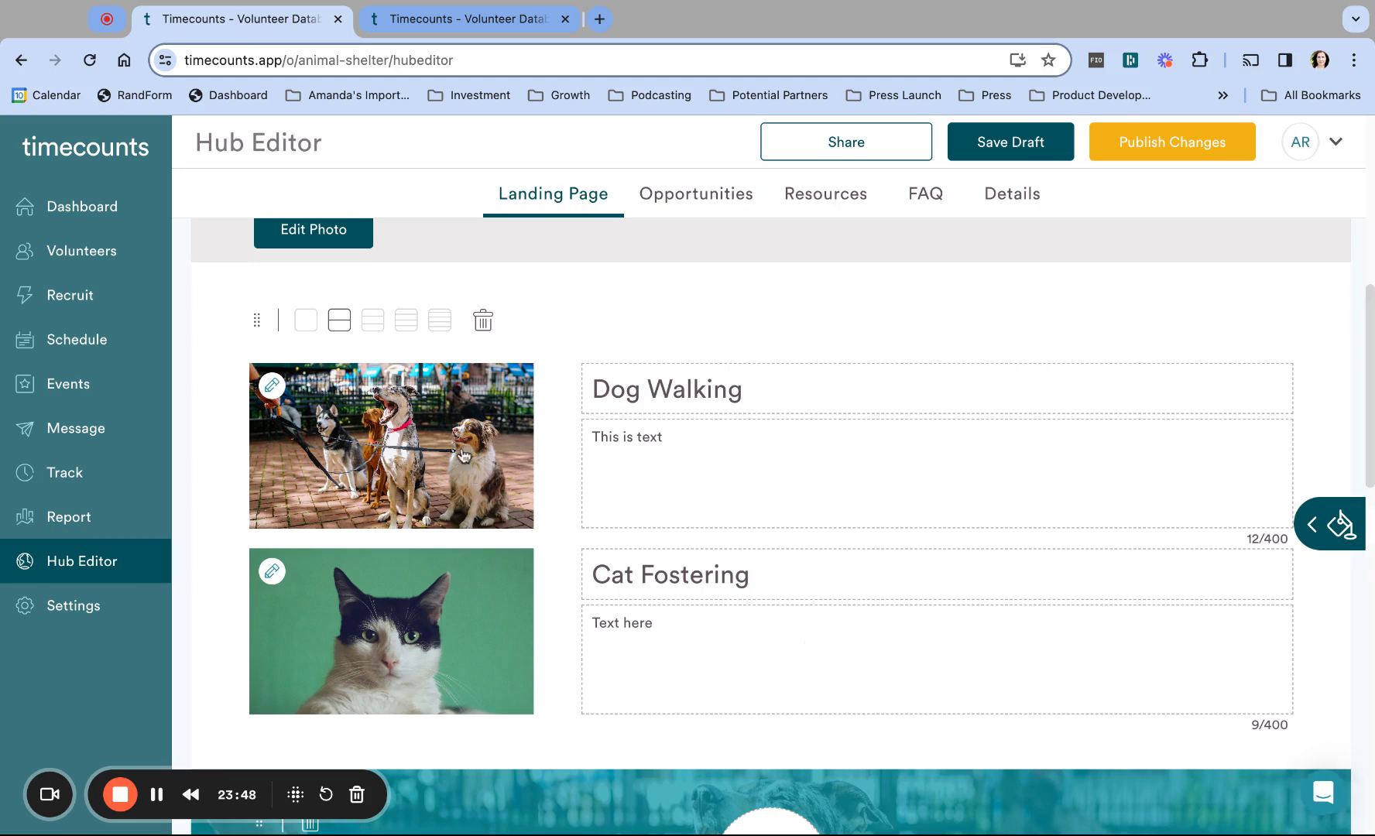
scroll(929, 481, "up", 5)
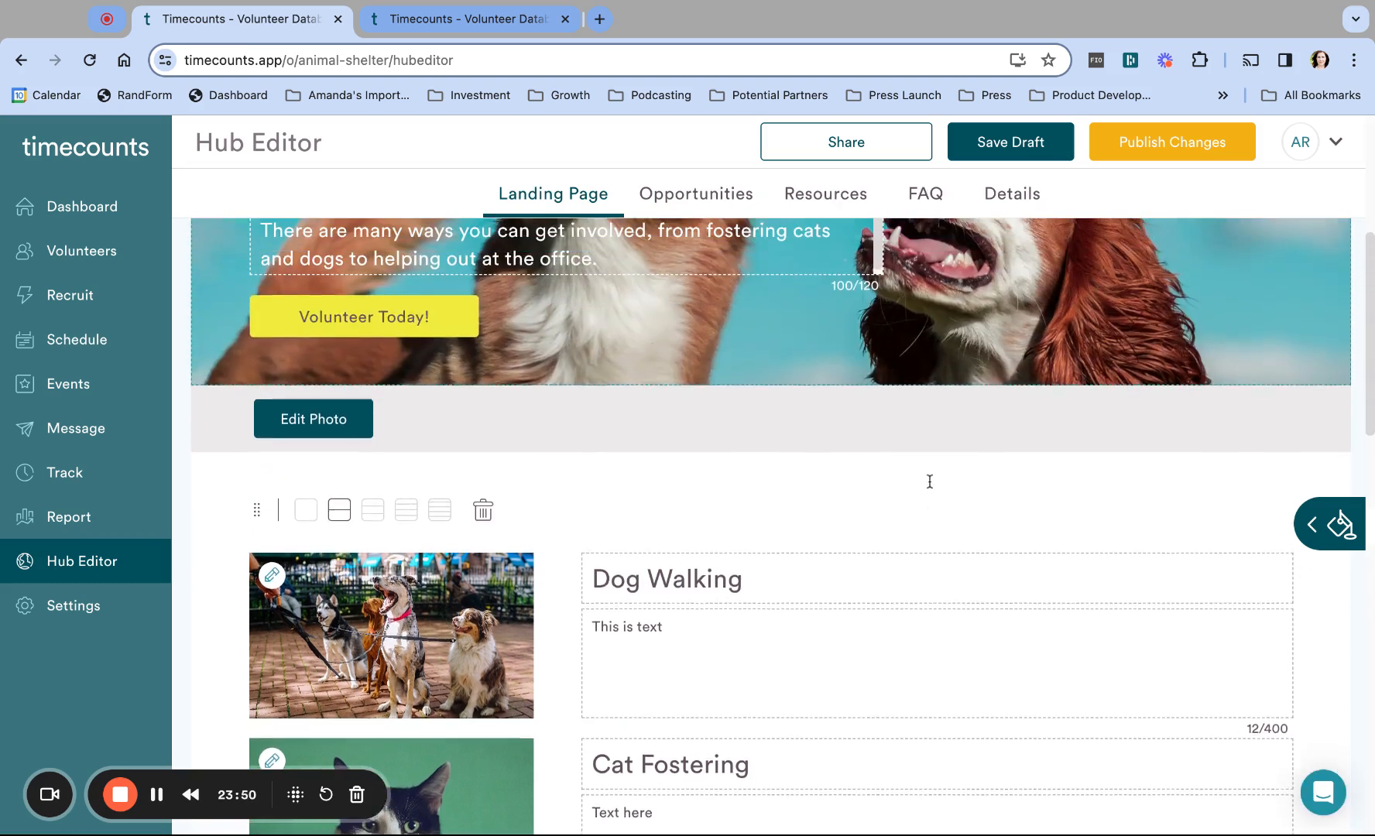
scroll(930, 481, "down", 6)
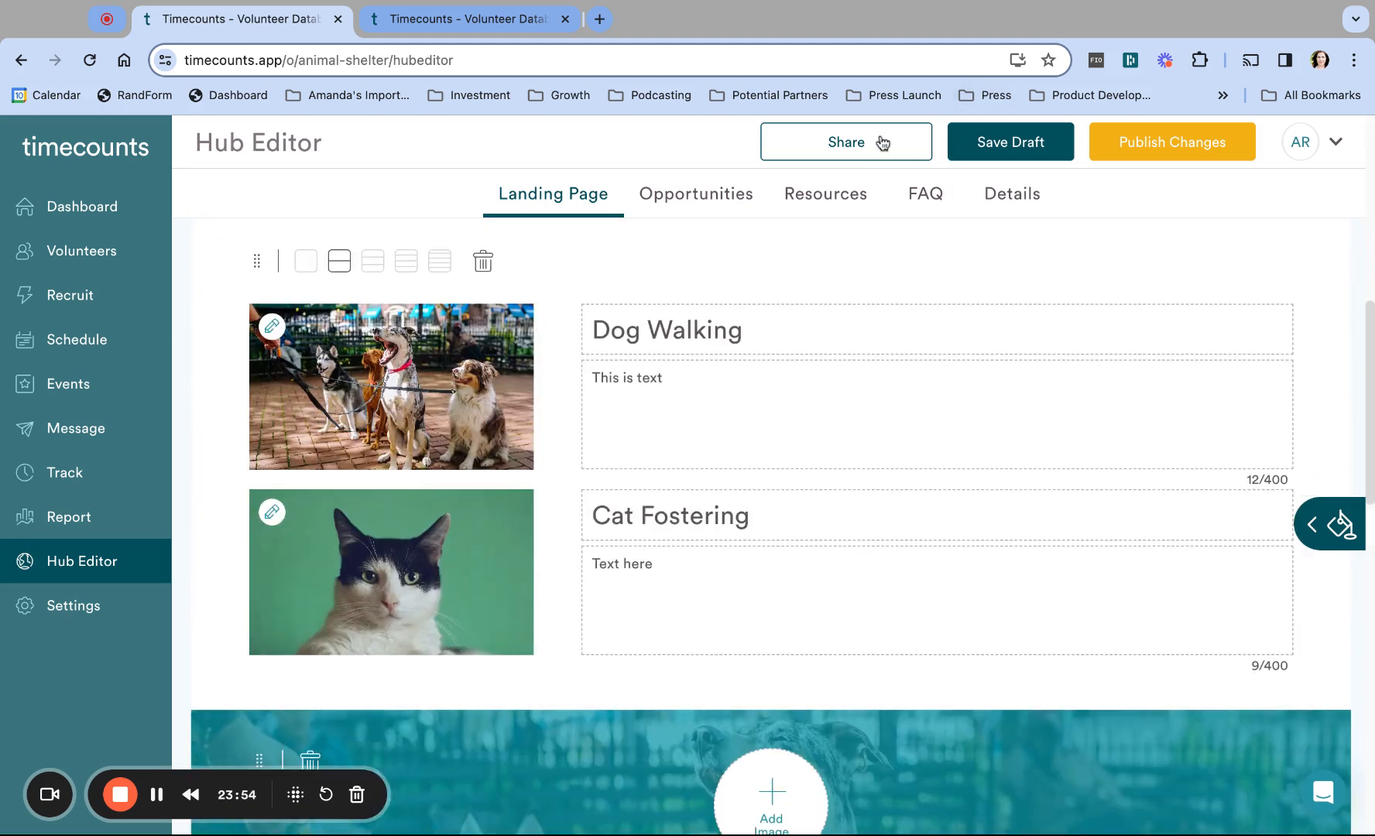
left_click(1137, 149)
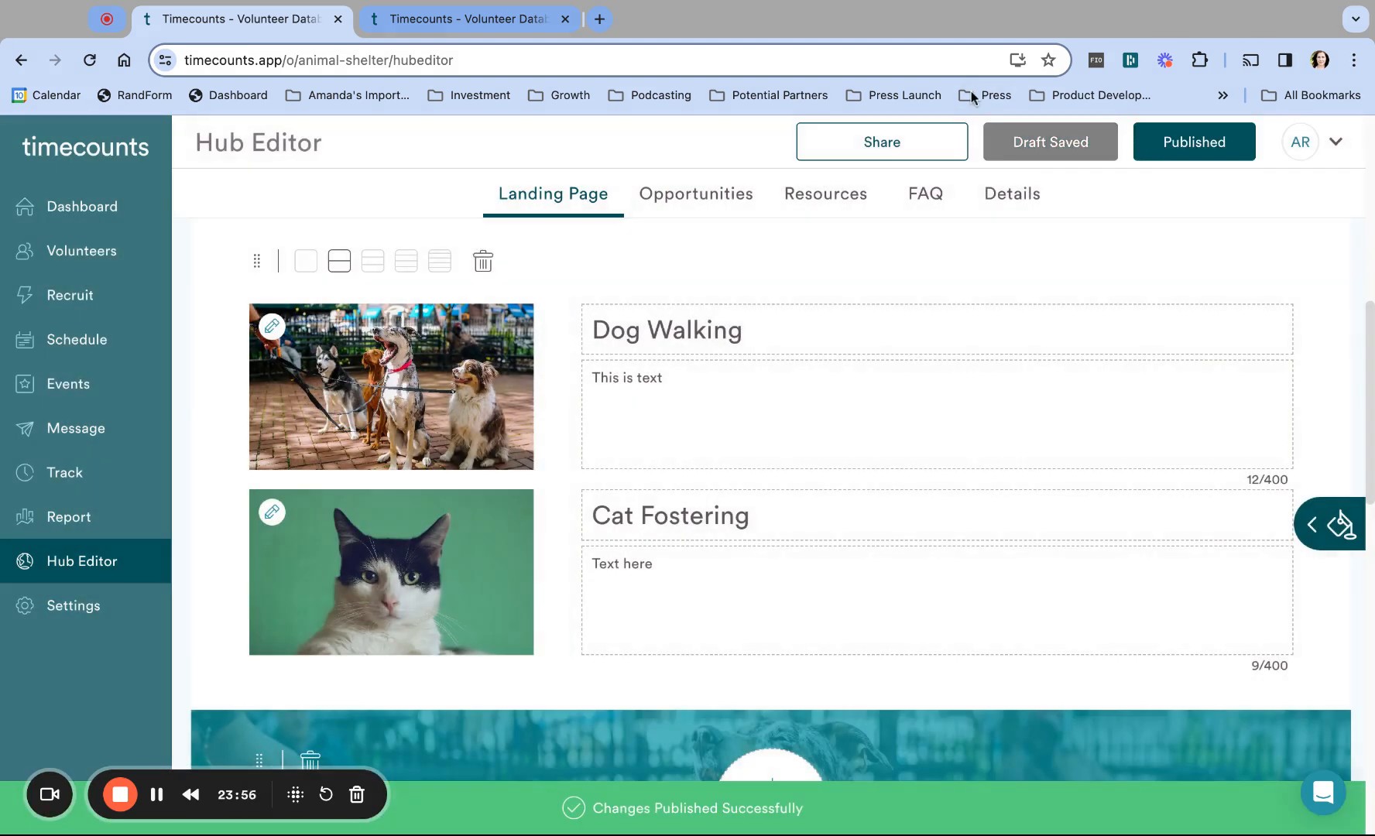
left_click(496, 21)
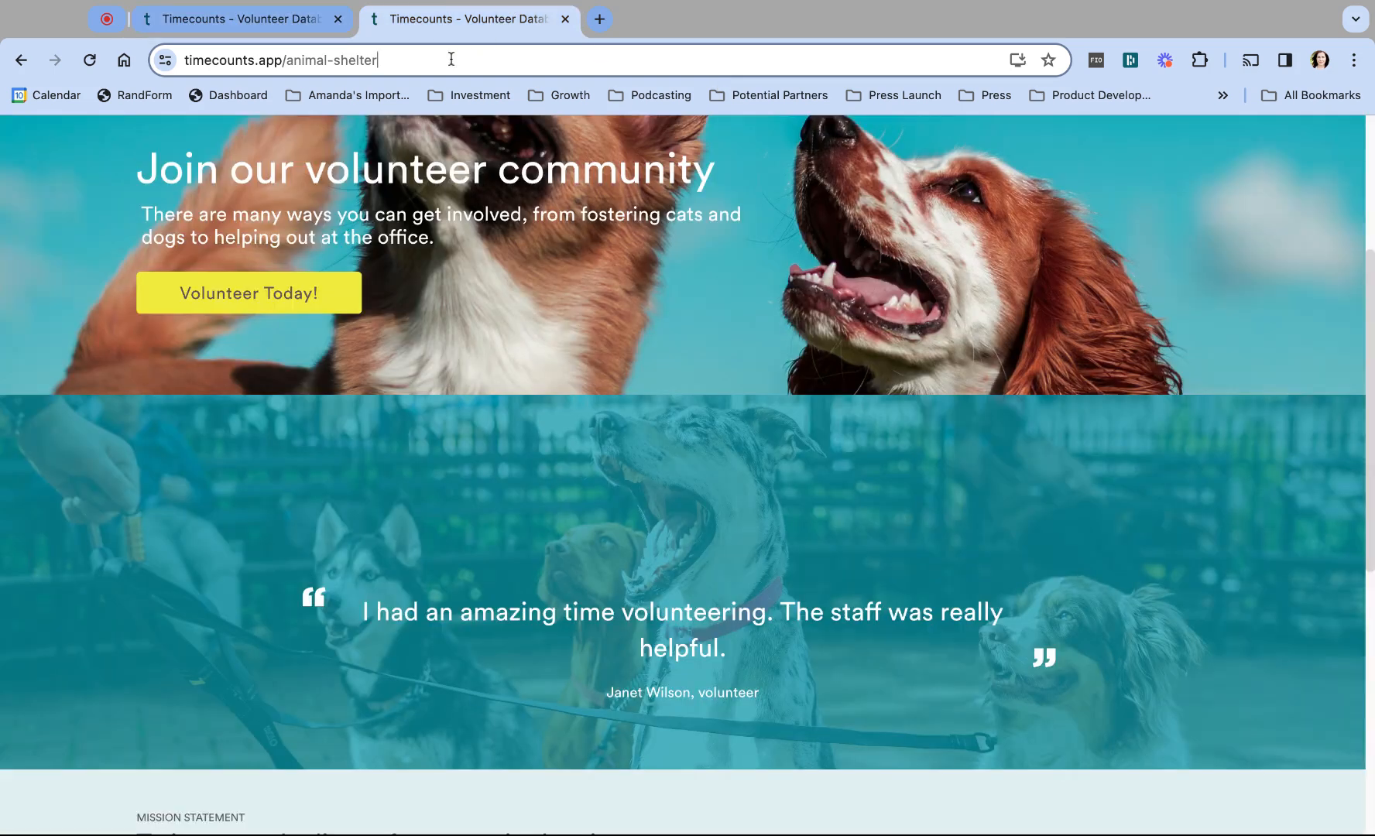
left_click(452, 58)
key("Return")
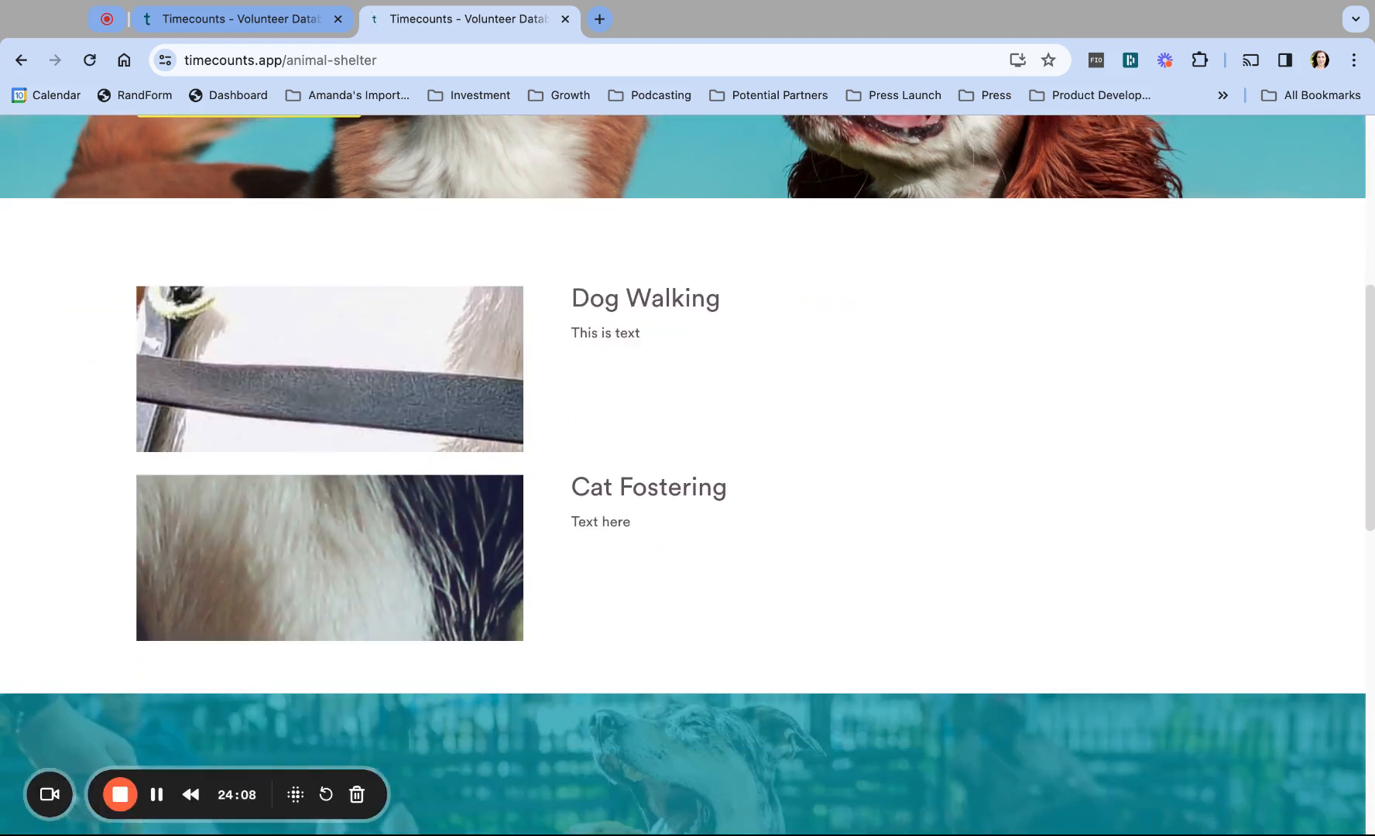
scroll(683, 473, "down", 3)
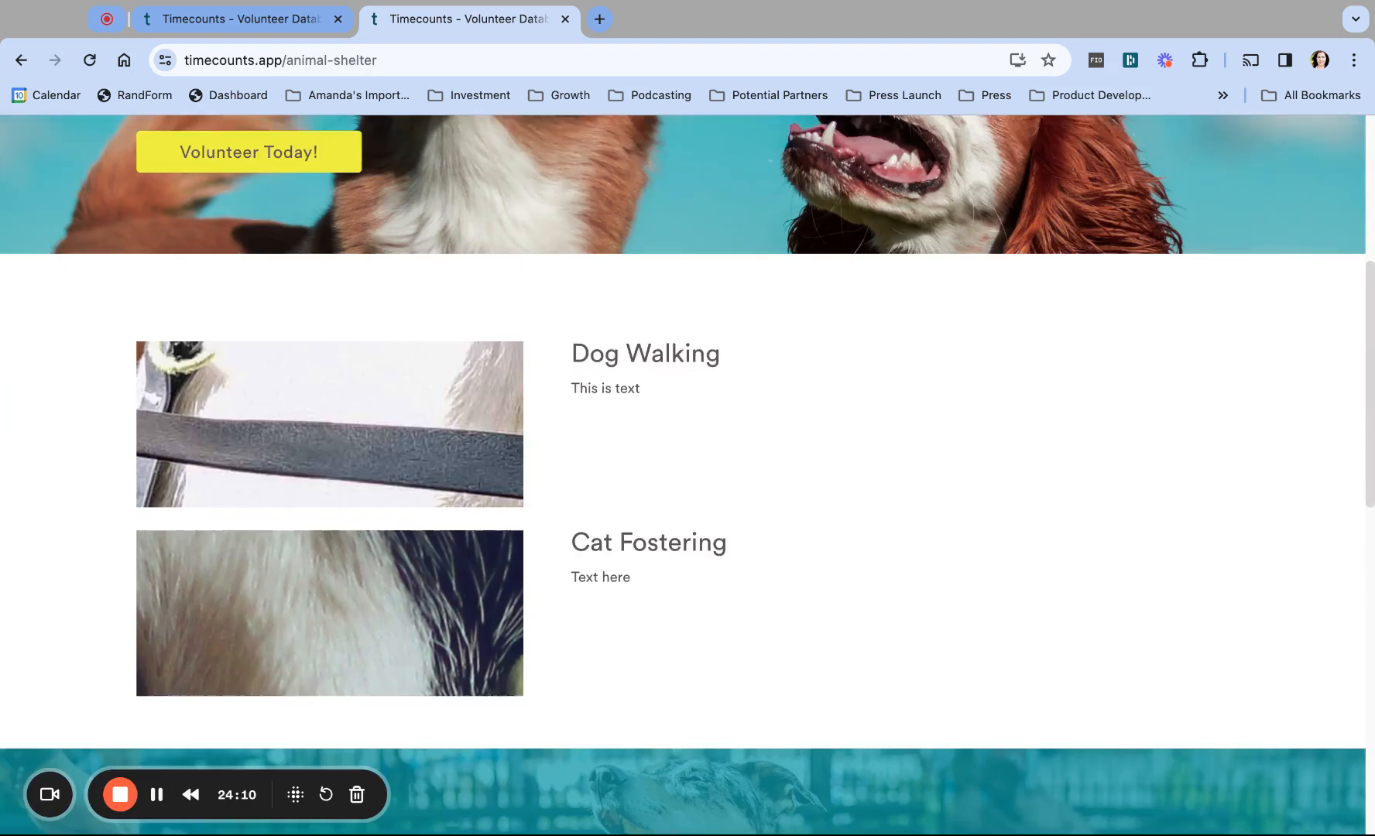
scroll(596, 246, "up", 6)
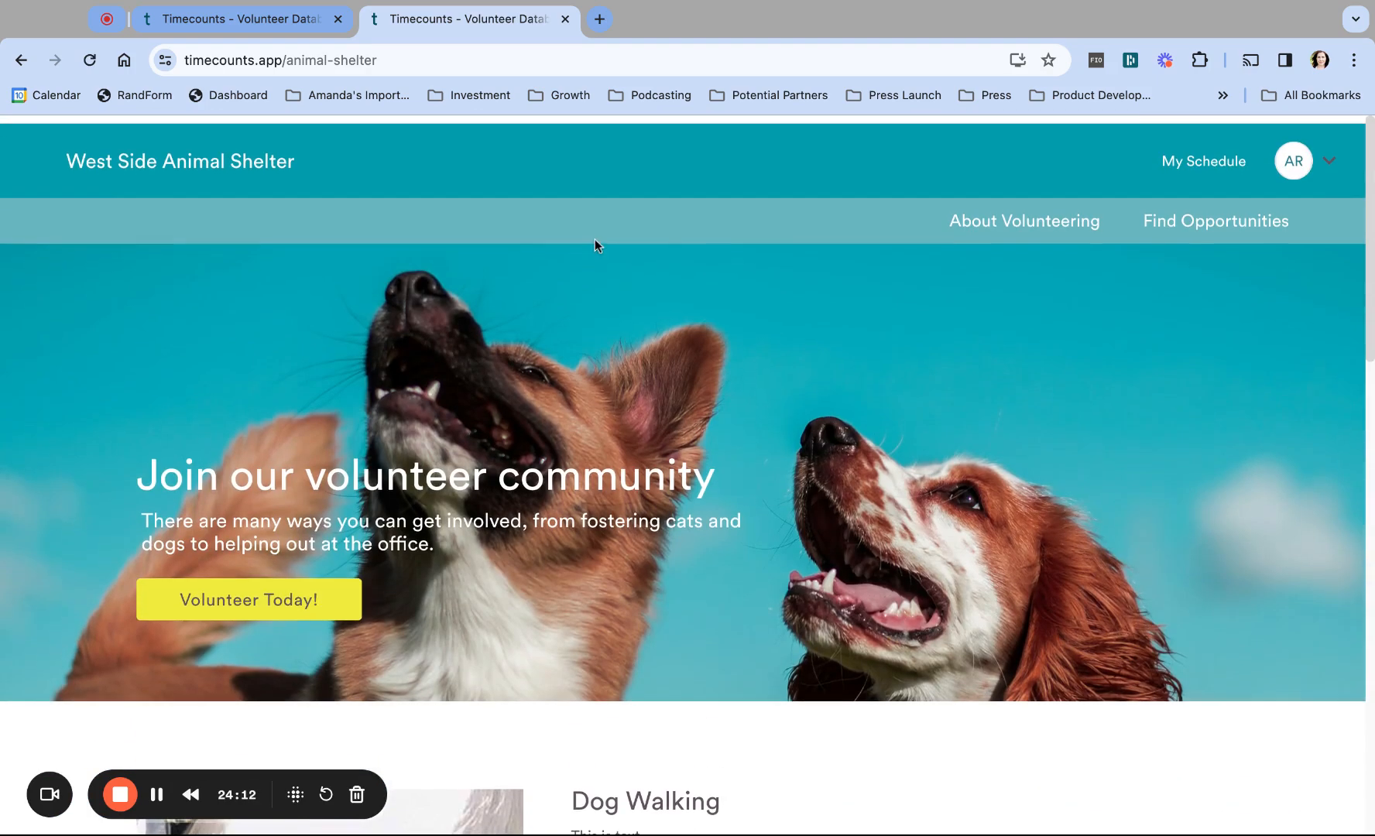
left_click(254, 28)
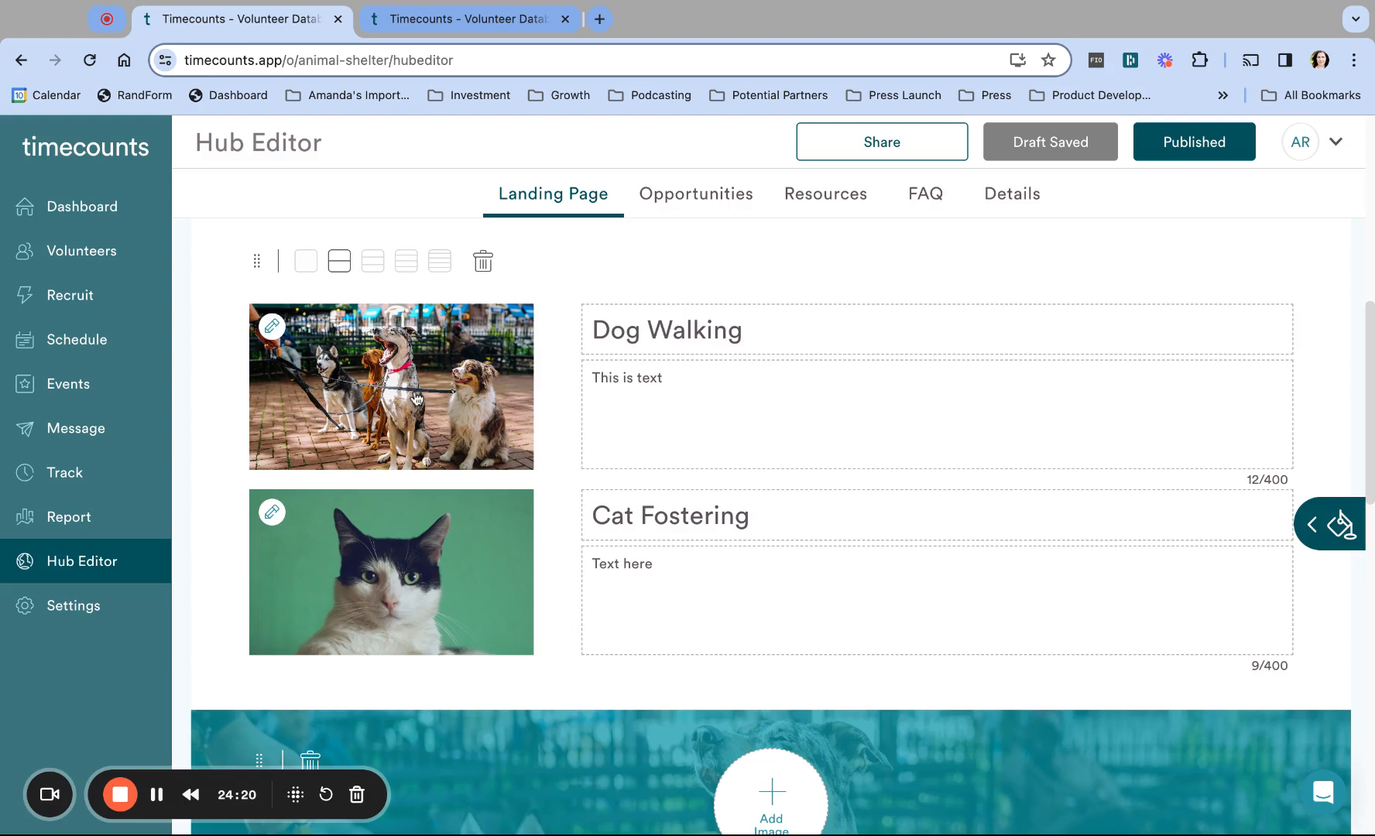
Step: Add a Title block reading 'Here are some amazing opportunities' above the Dog Walking row
scroll(656, 457, "up", 8)
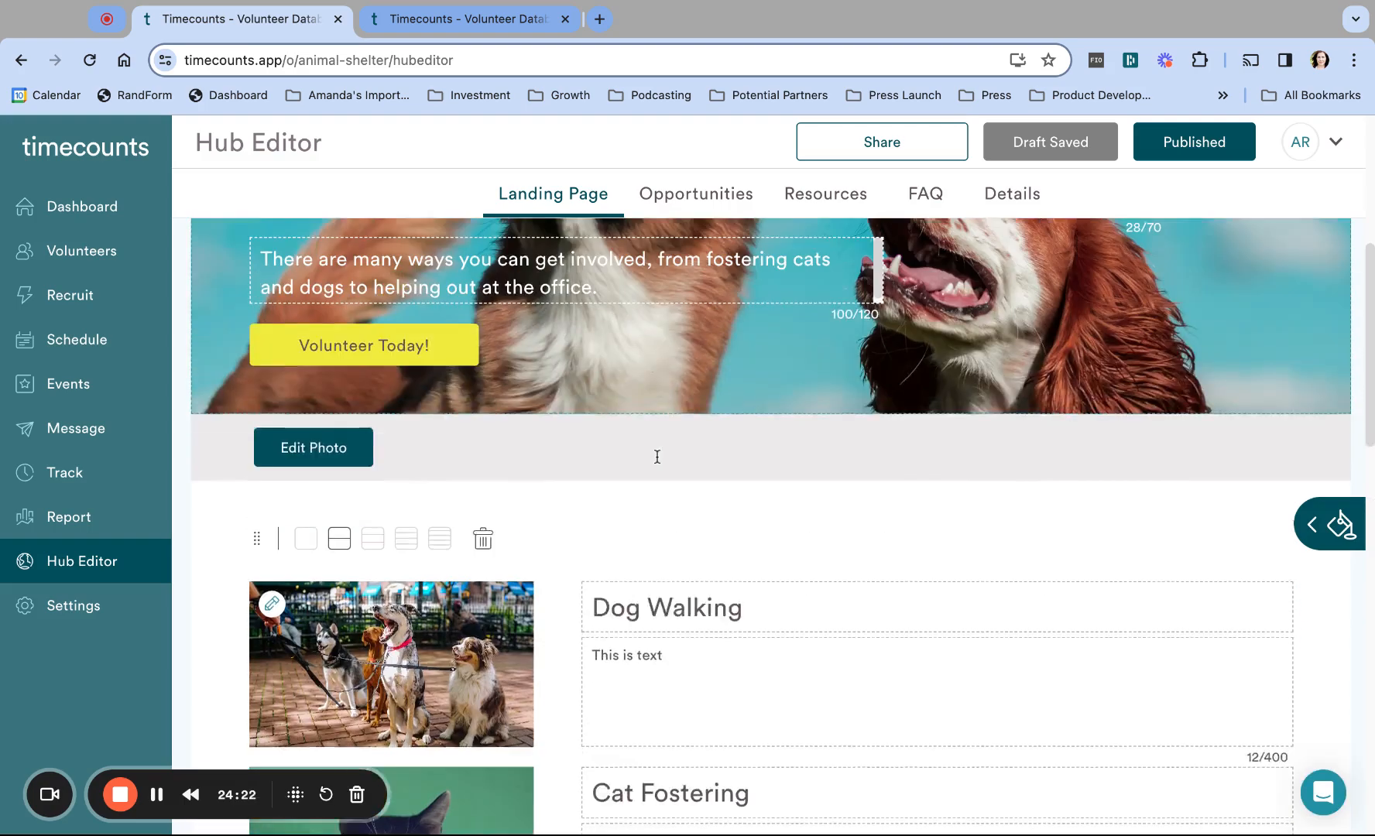
left_click(1320, 525)
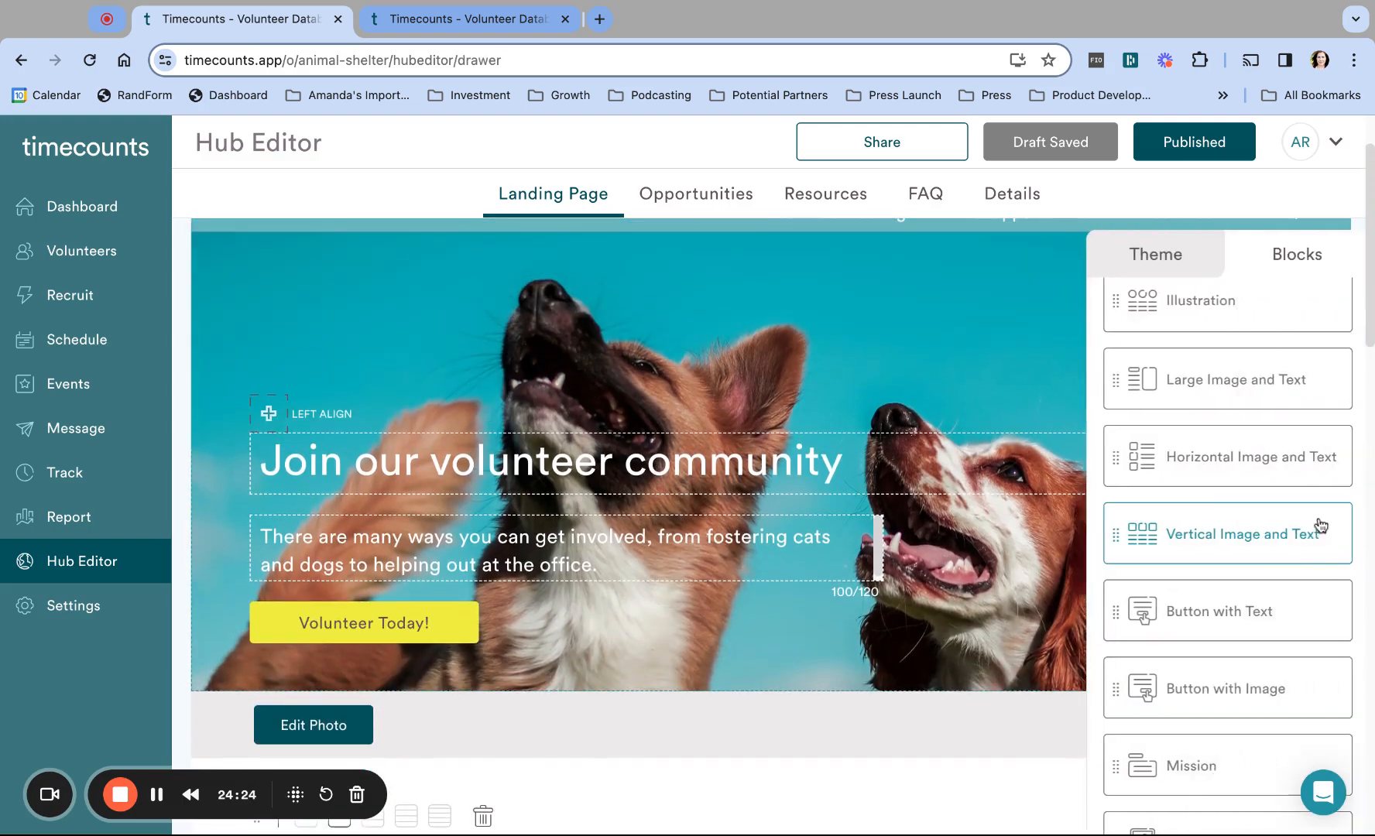
scroll(1246, 692, "down", 5)
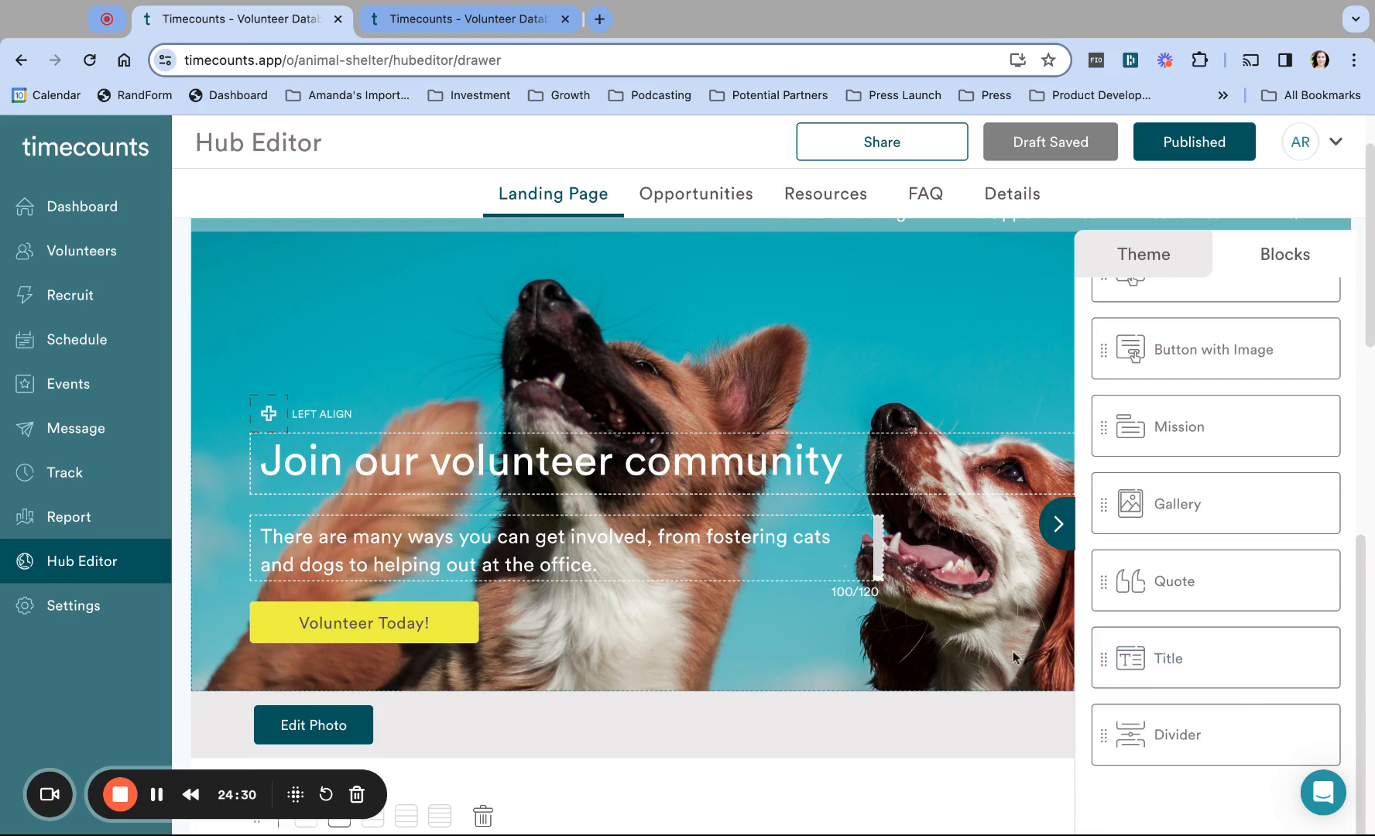
scroll(910, 633, "down", 4)
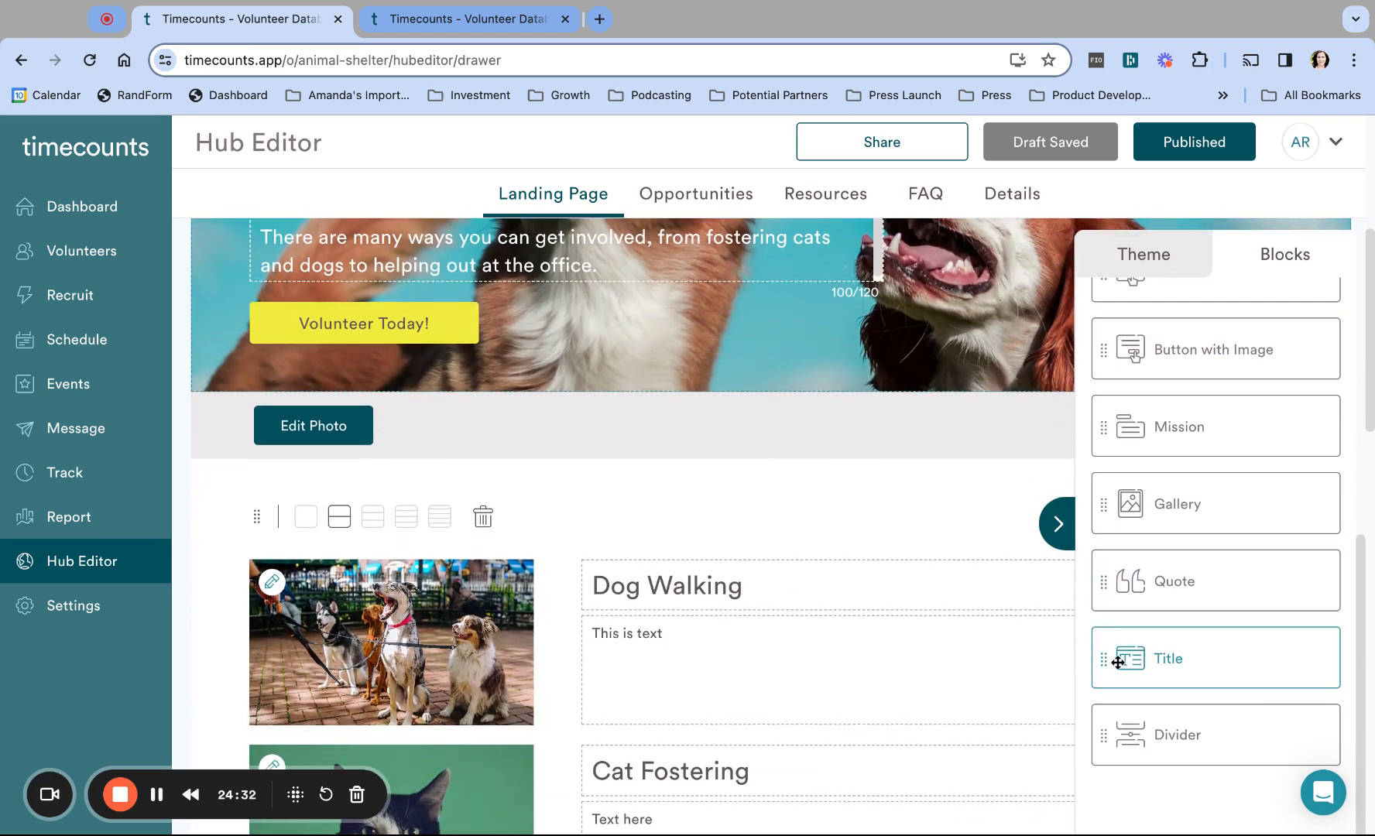
left_click_drag(1107, 656, 772, 471)
left_click(1056, 520)
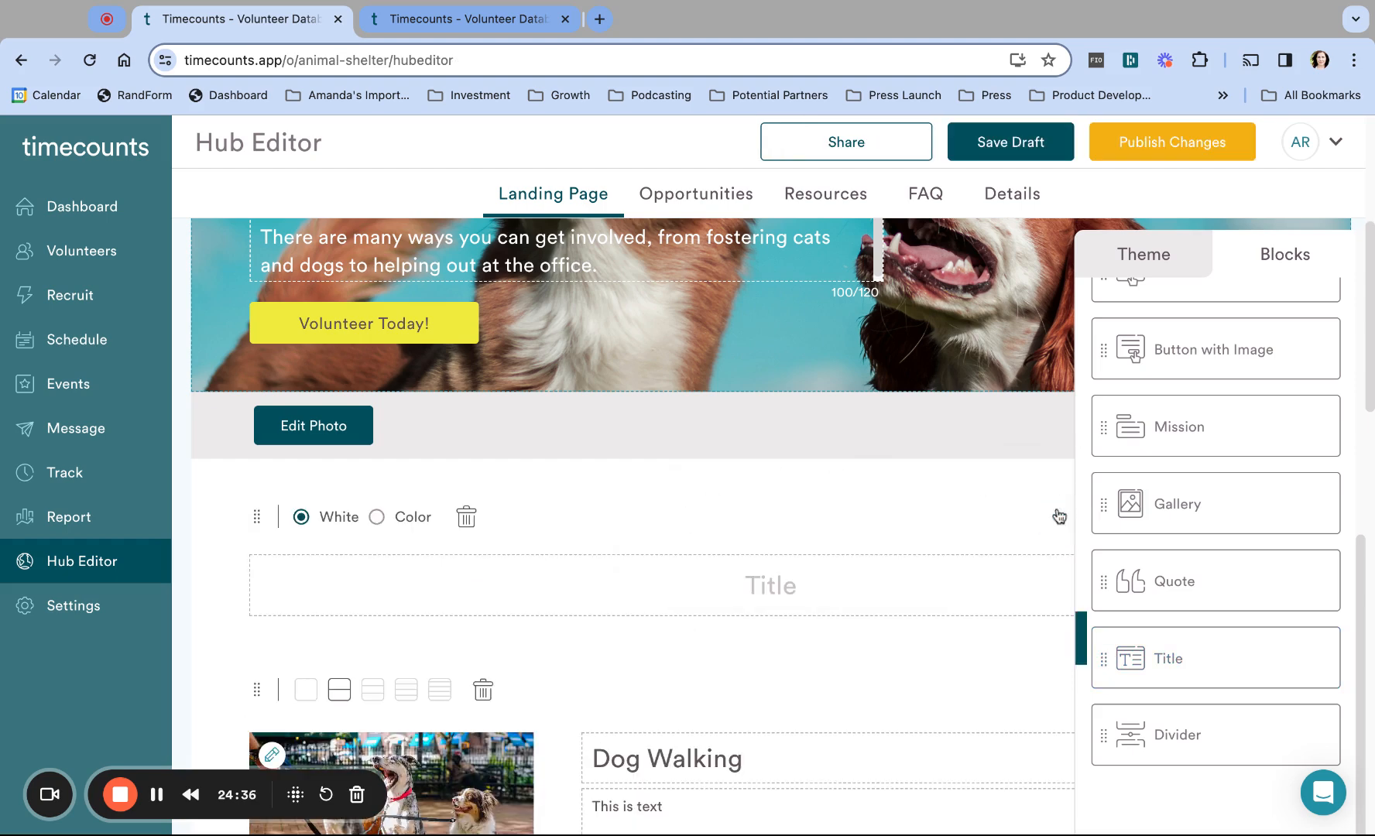
left_click(783, 585)
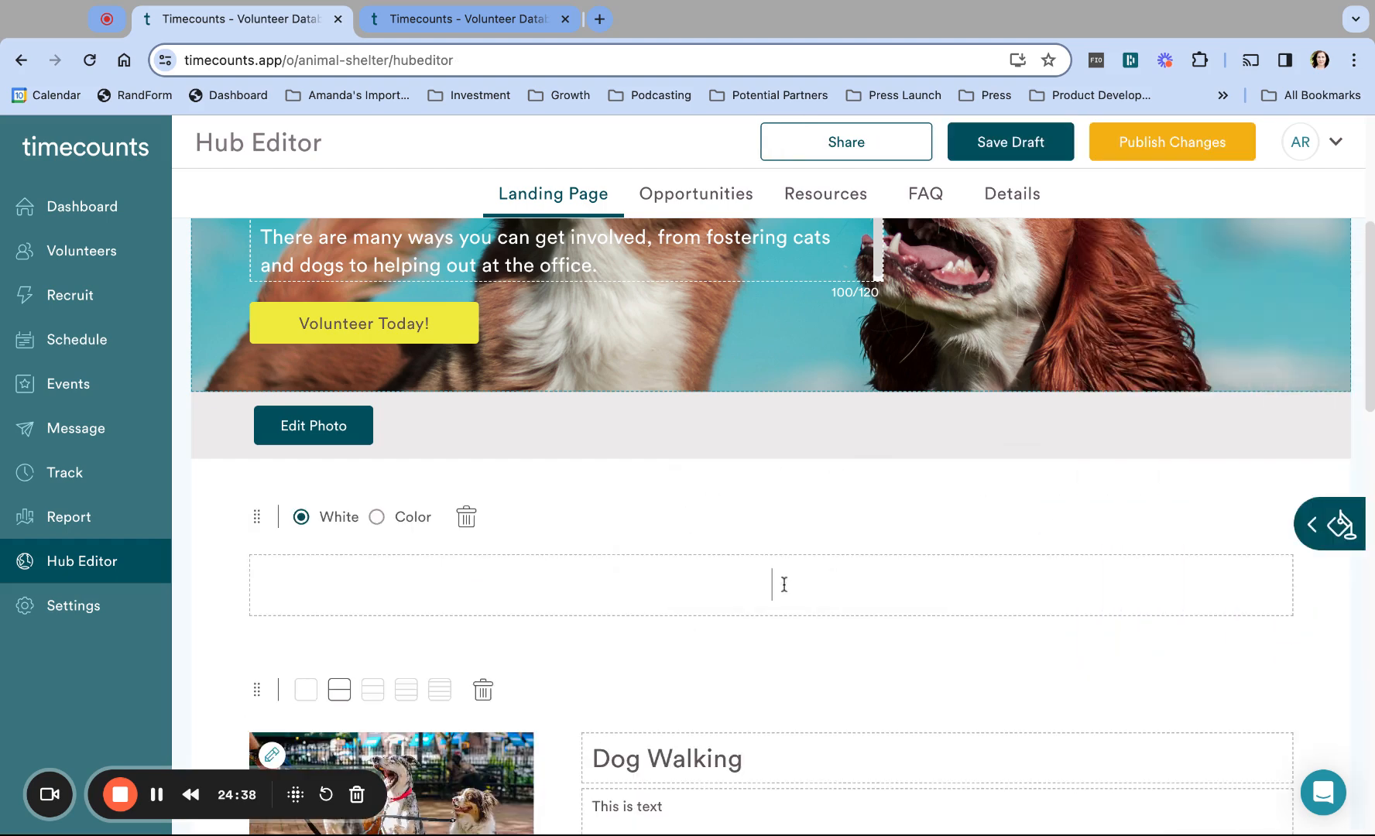
type("Here are some am")
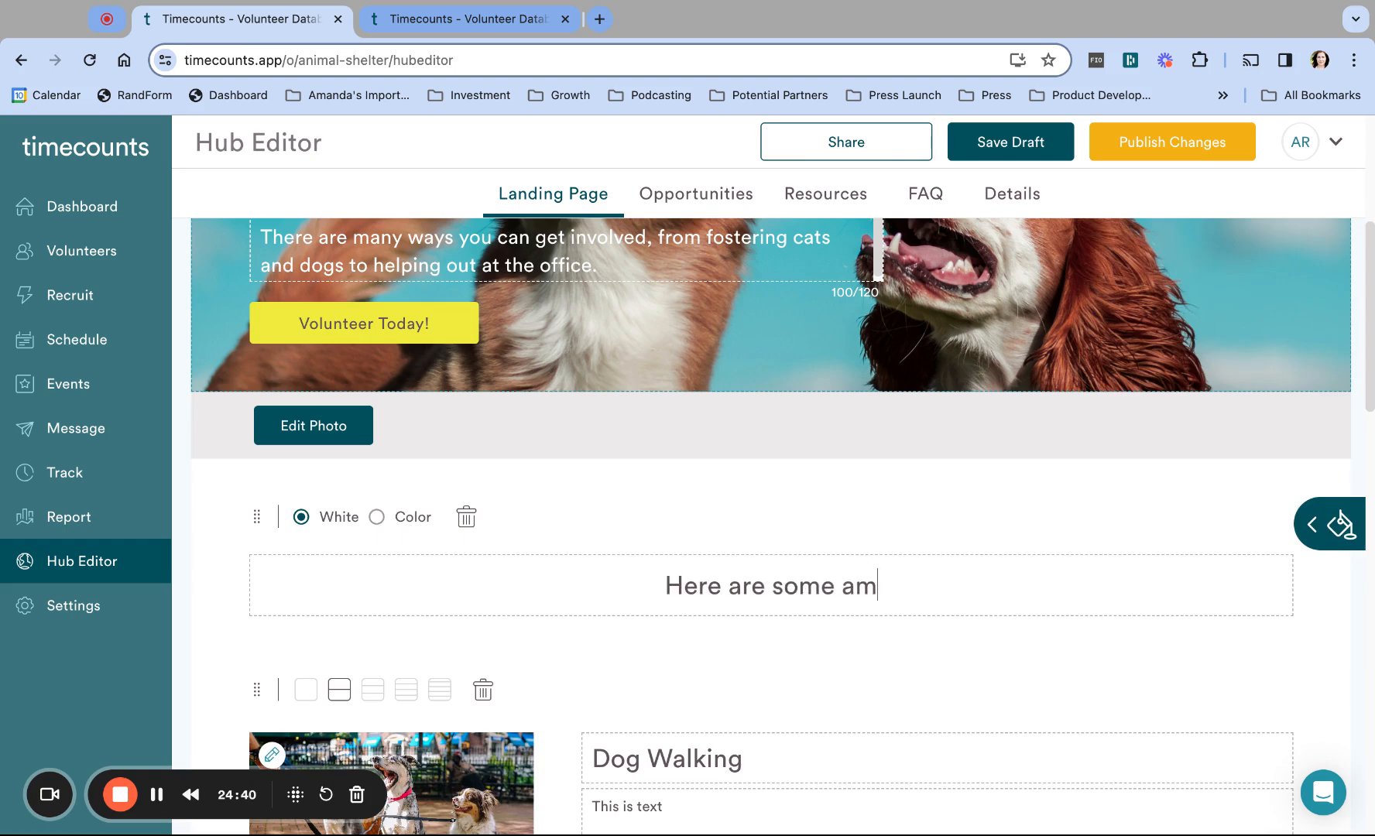
type("azing opportu")
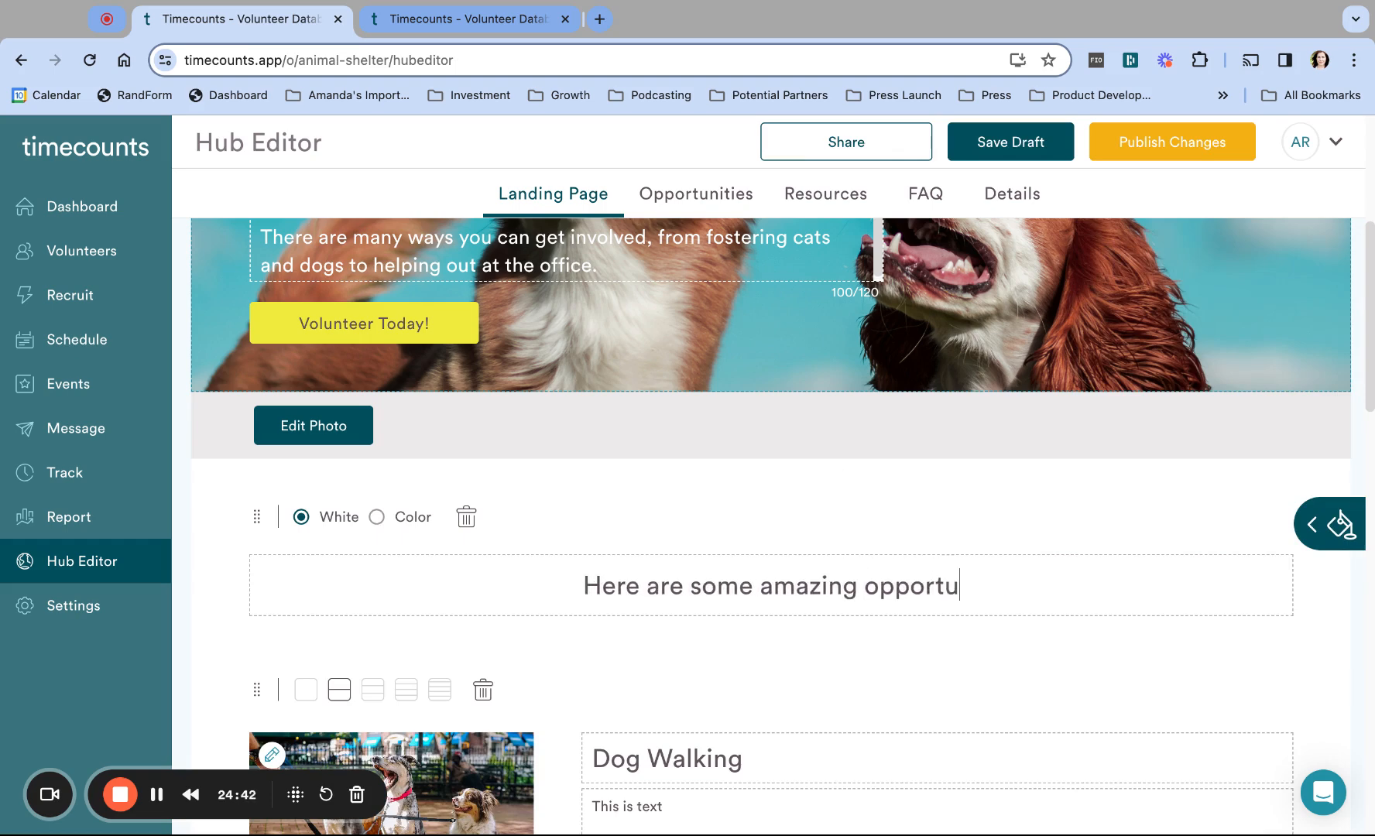
type("nities")
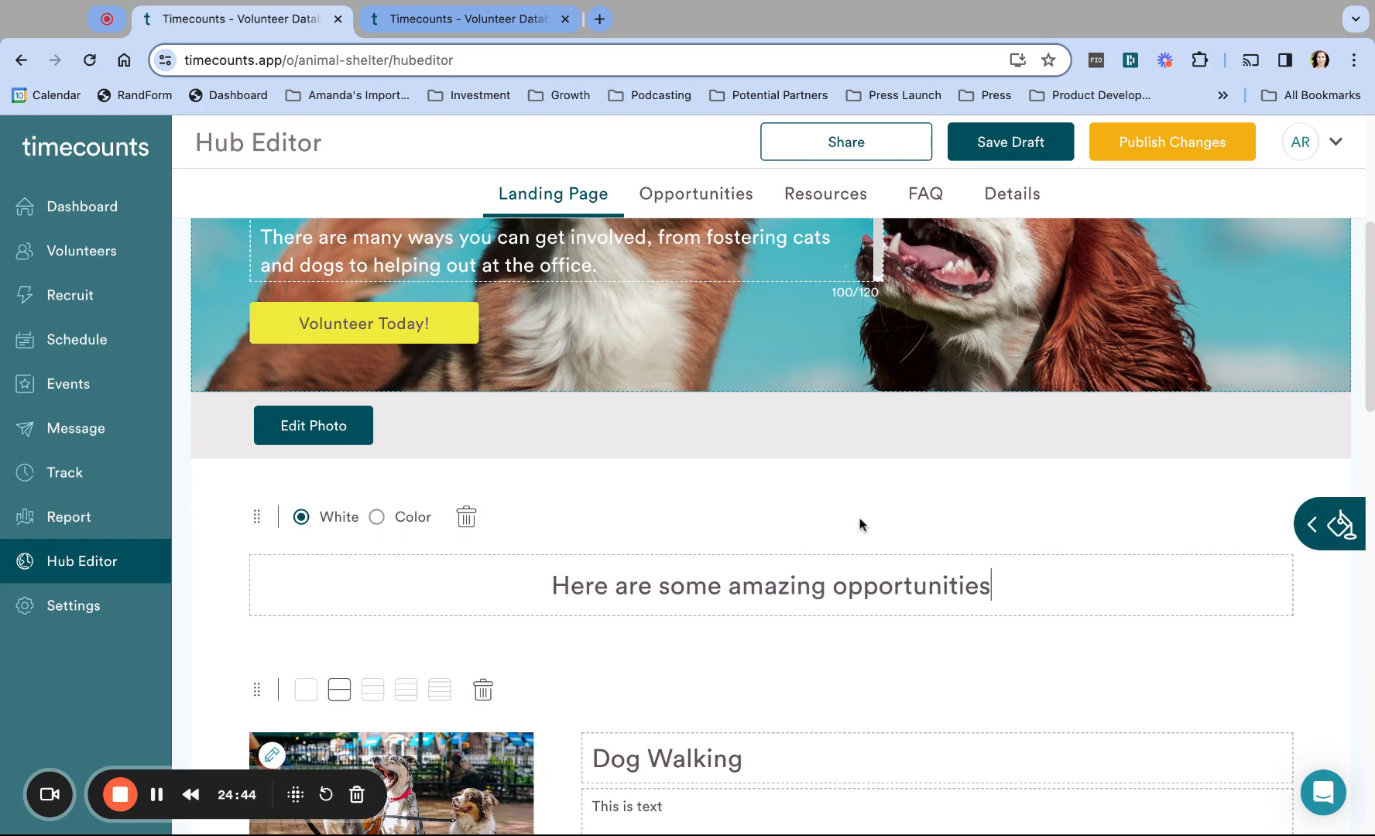
scroll(861, 524, "down", 3)
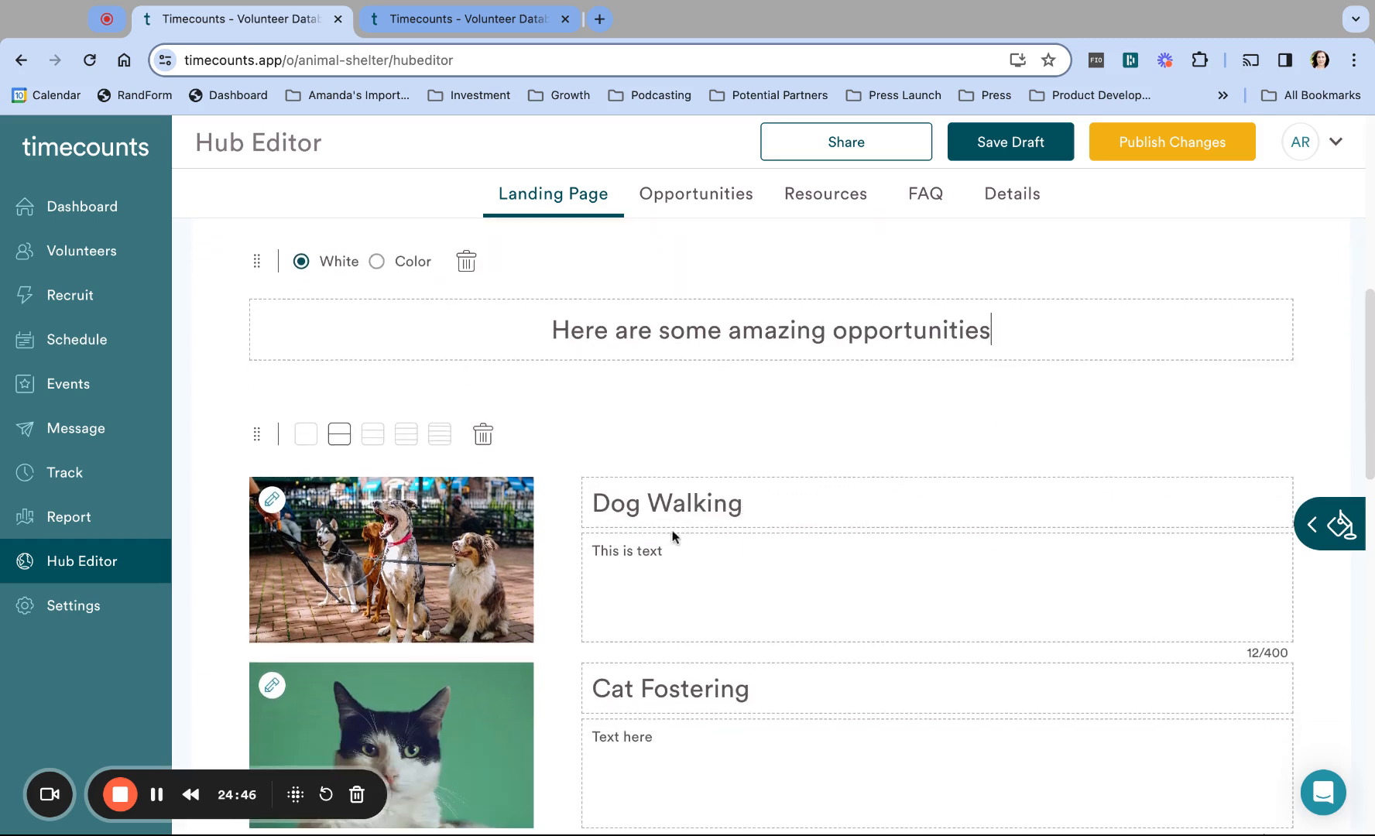
Step: Format the Dog Walking text 'This is text' as italic, bold and underlined
triple_click(674, 548)
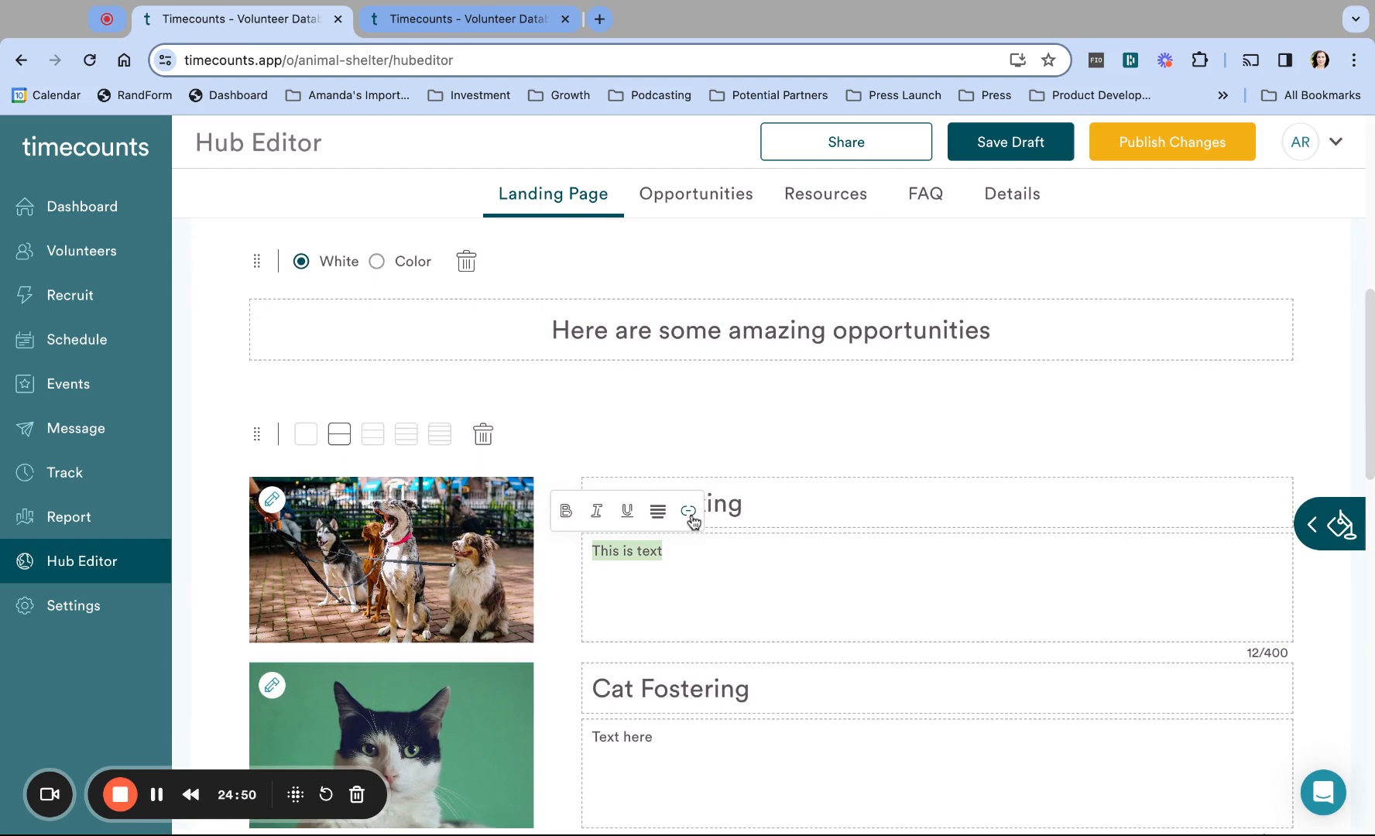
left_click(597, 513)
left_click(567, 512)
left_click(628, 514)
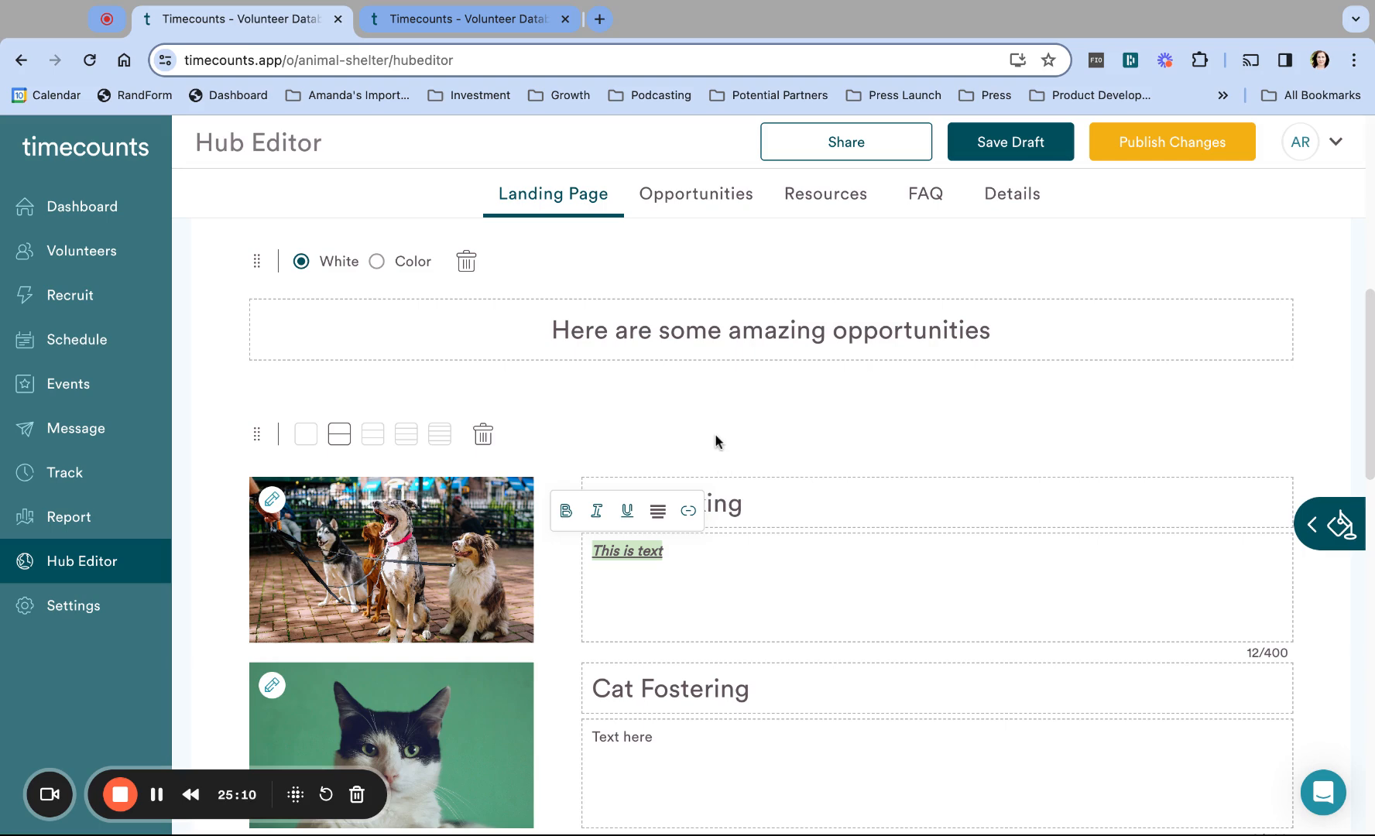
scroll(718, 443, "up", 5)
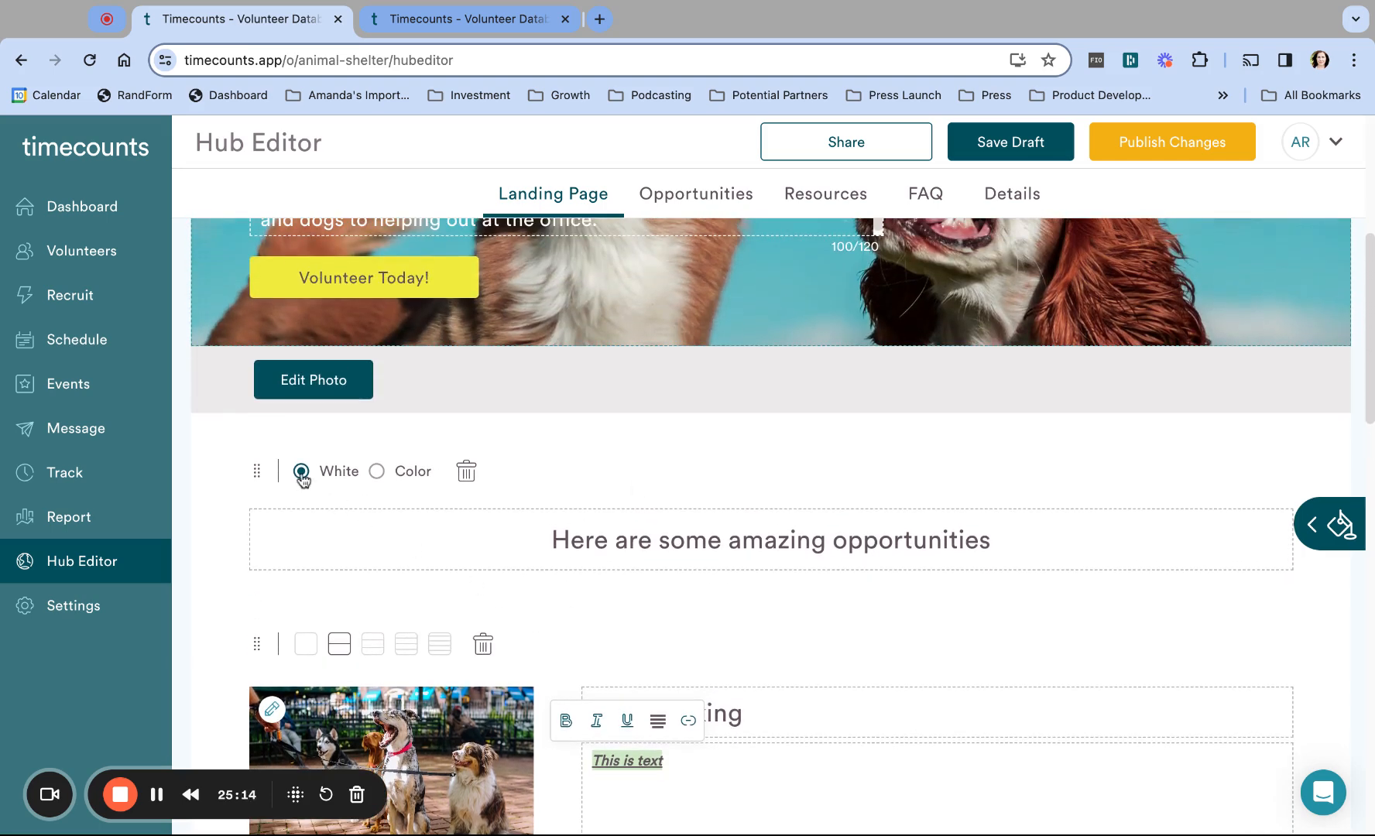
Step: Switch the opportunities title block's background option from white to Color
left_click(377, 473)
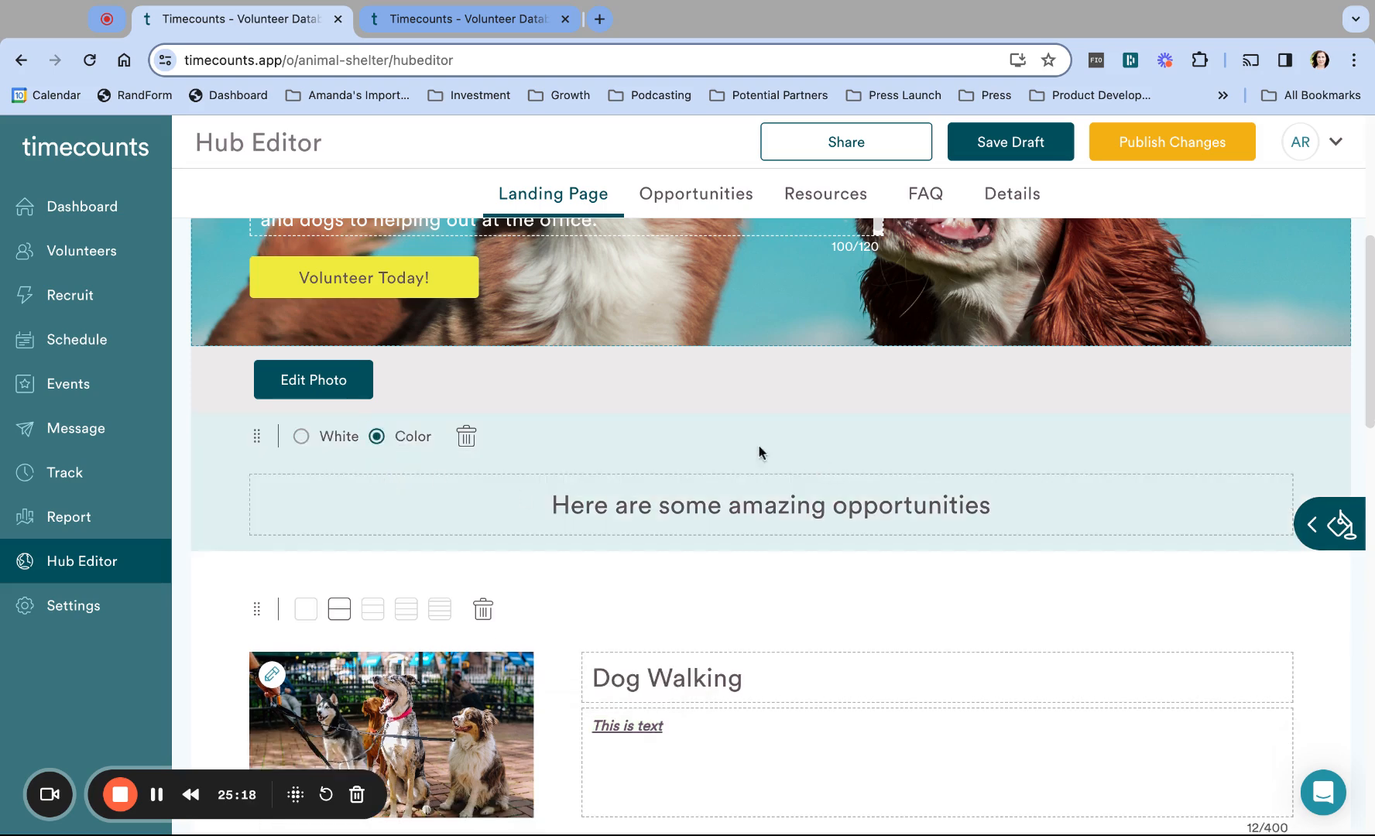
scroll(681, 542, "down", 10)
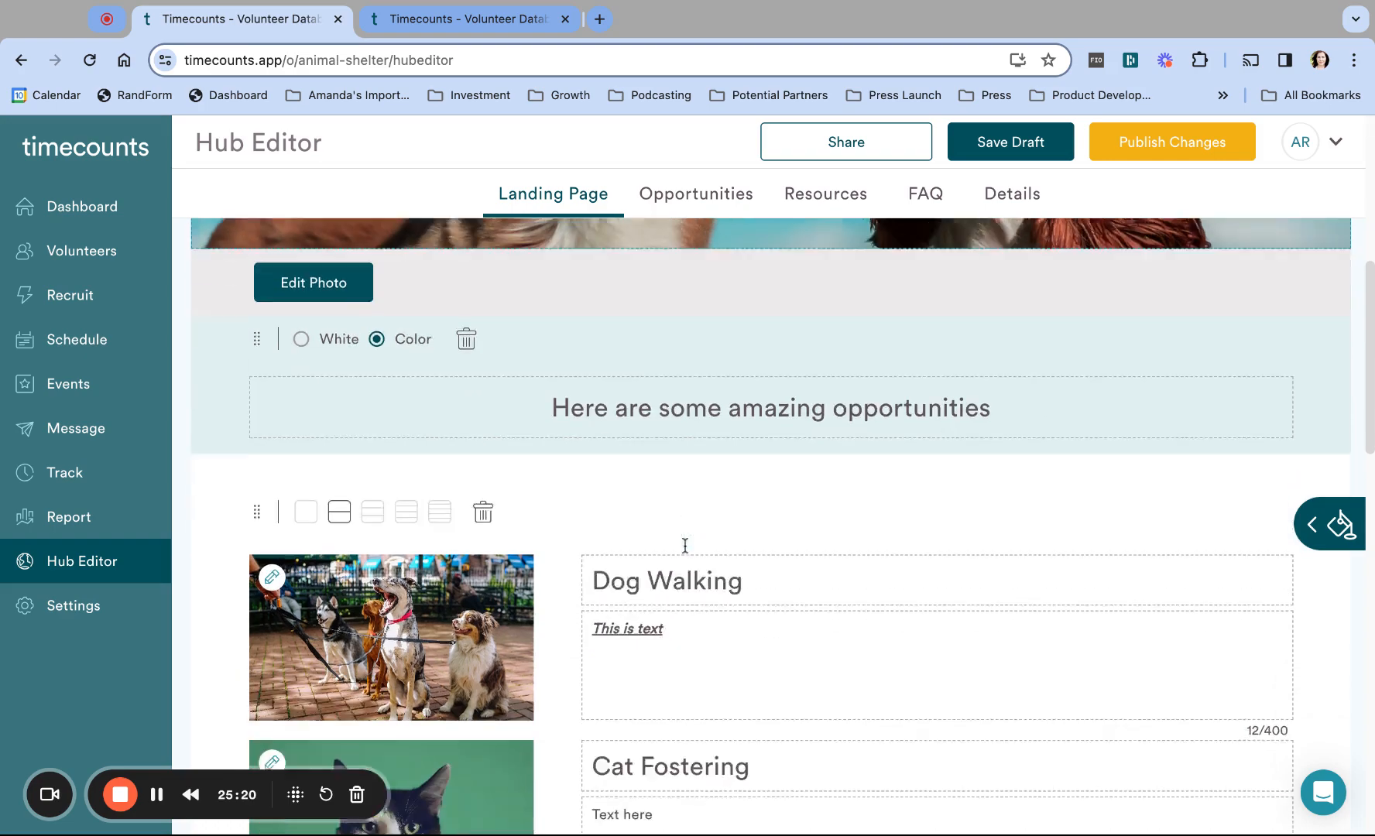
scroll(684, 545, "down", 4)
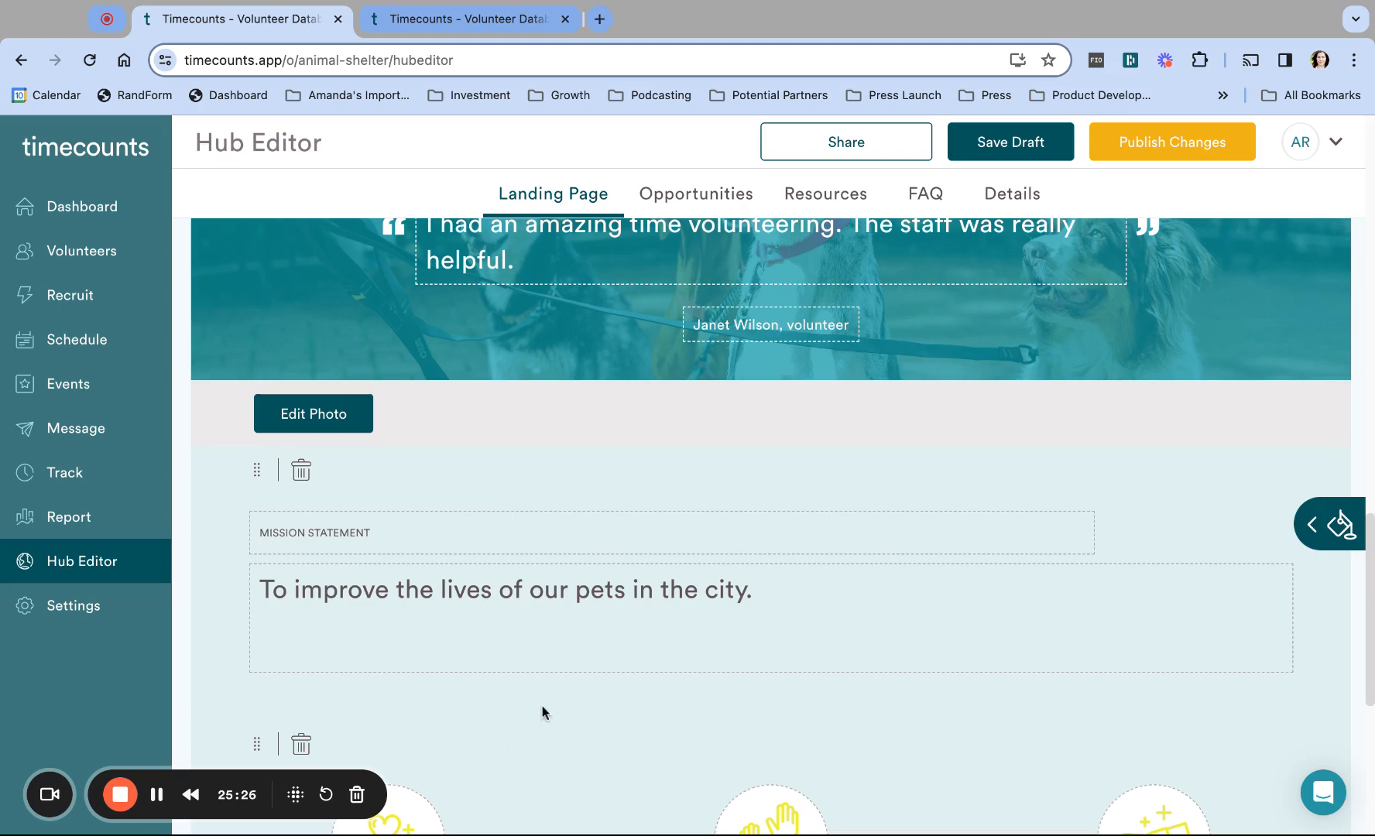
scroll(543, 706, "up", 12)
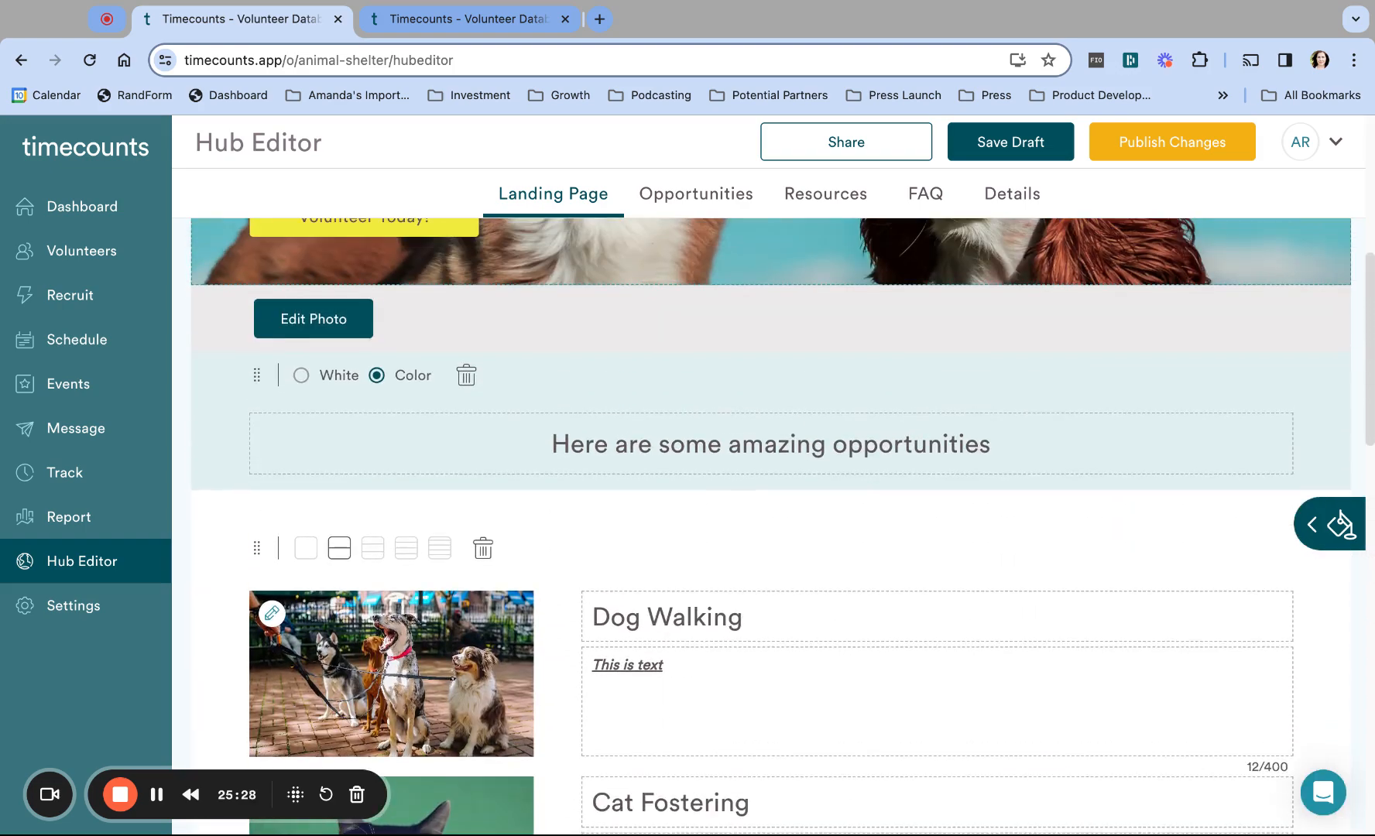
Step: Try dropping a divider block from the Blocks panel onto the page, then collapse the panel
left_click(1325, 523)
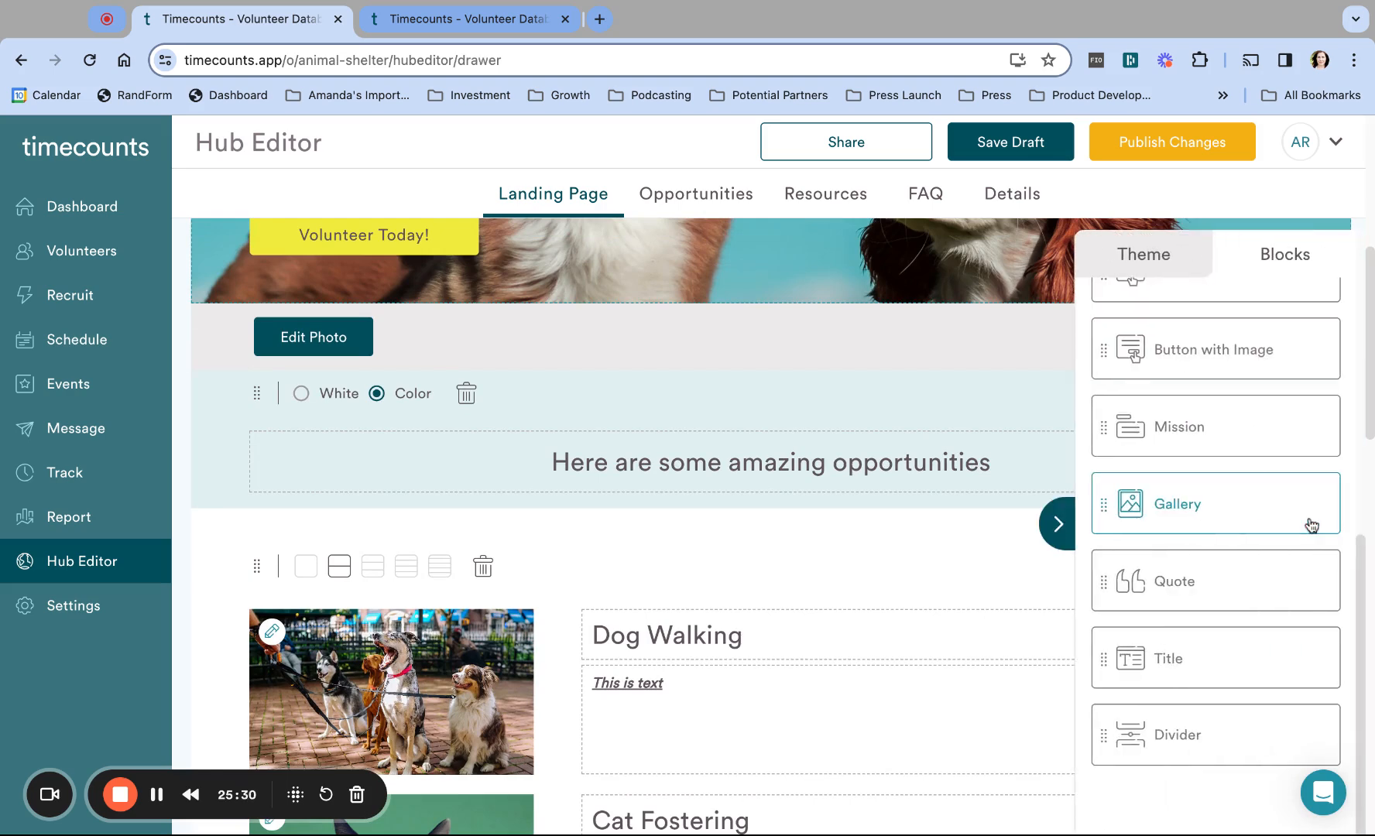
left_click_drag(1103, 738, 557, 528)
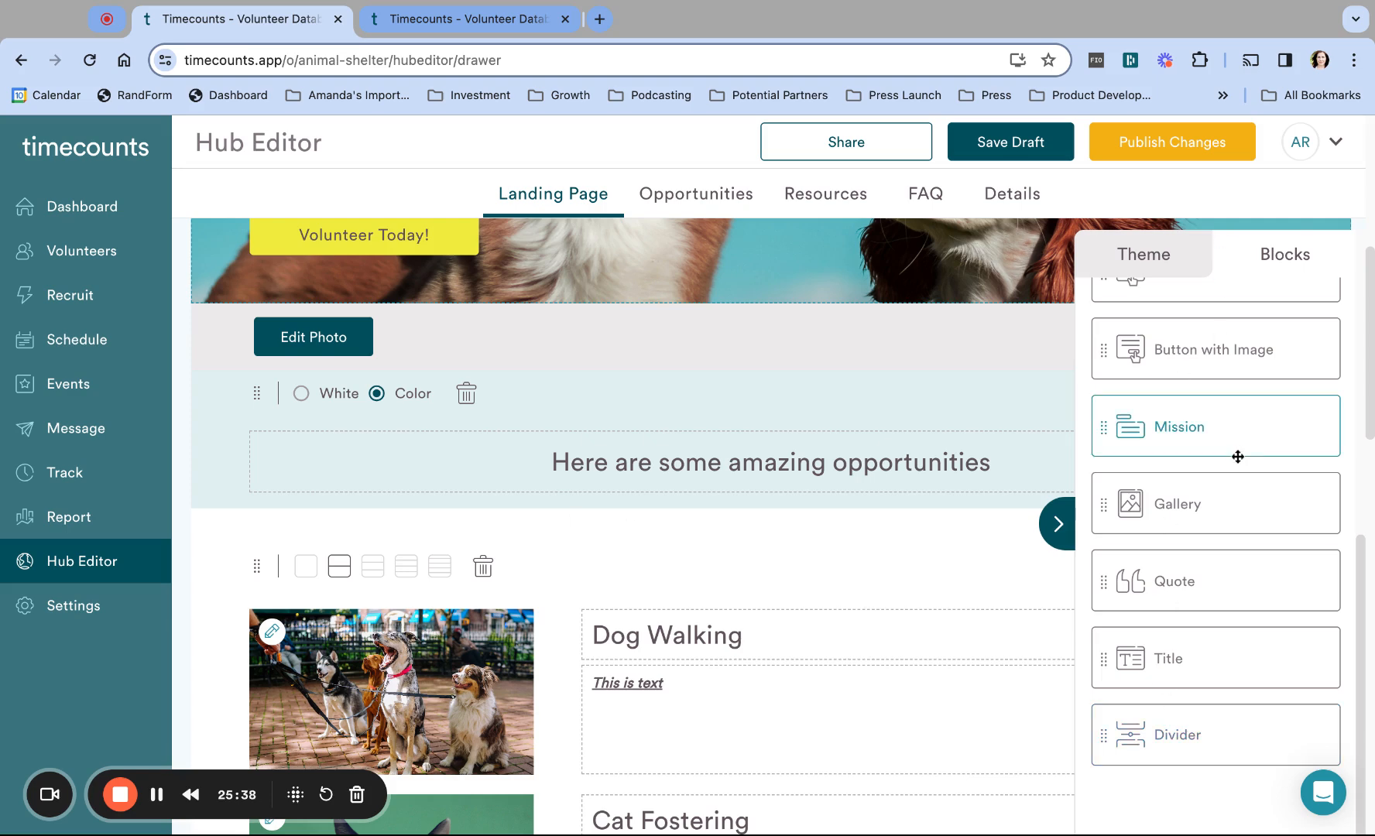
scroll(1237, 456, "up", 7)
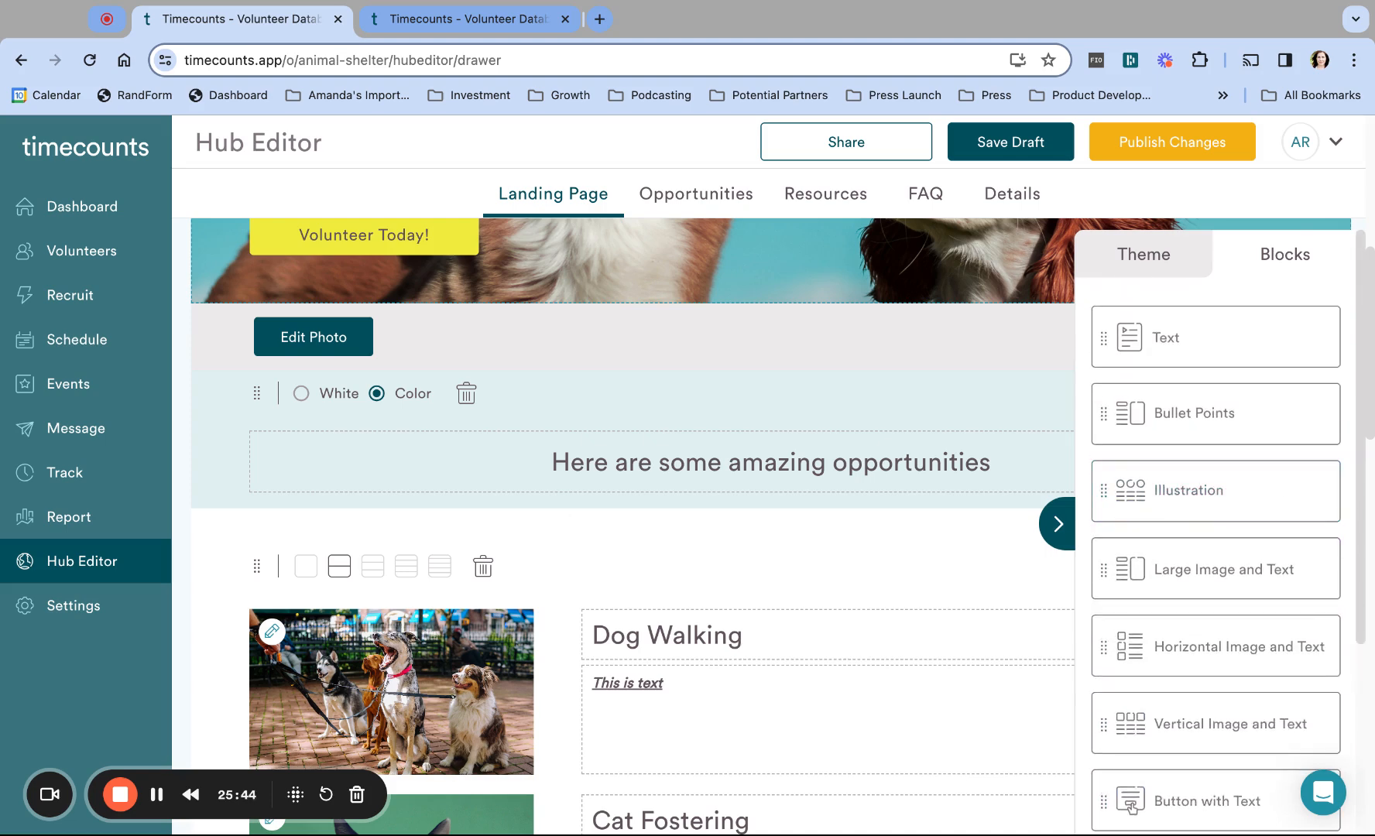
scroll(853, 282, "up", 6)
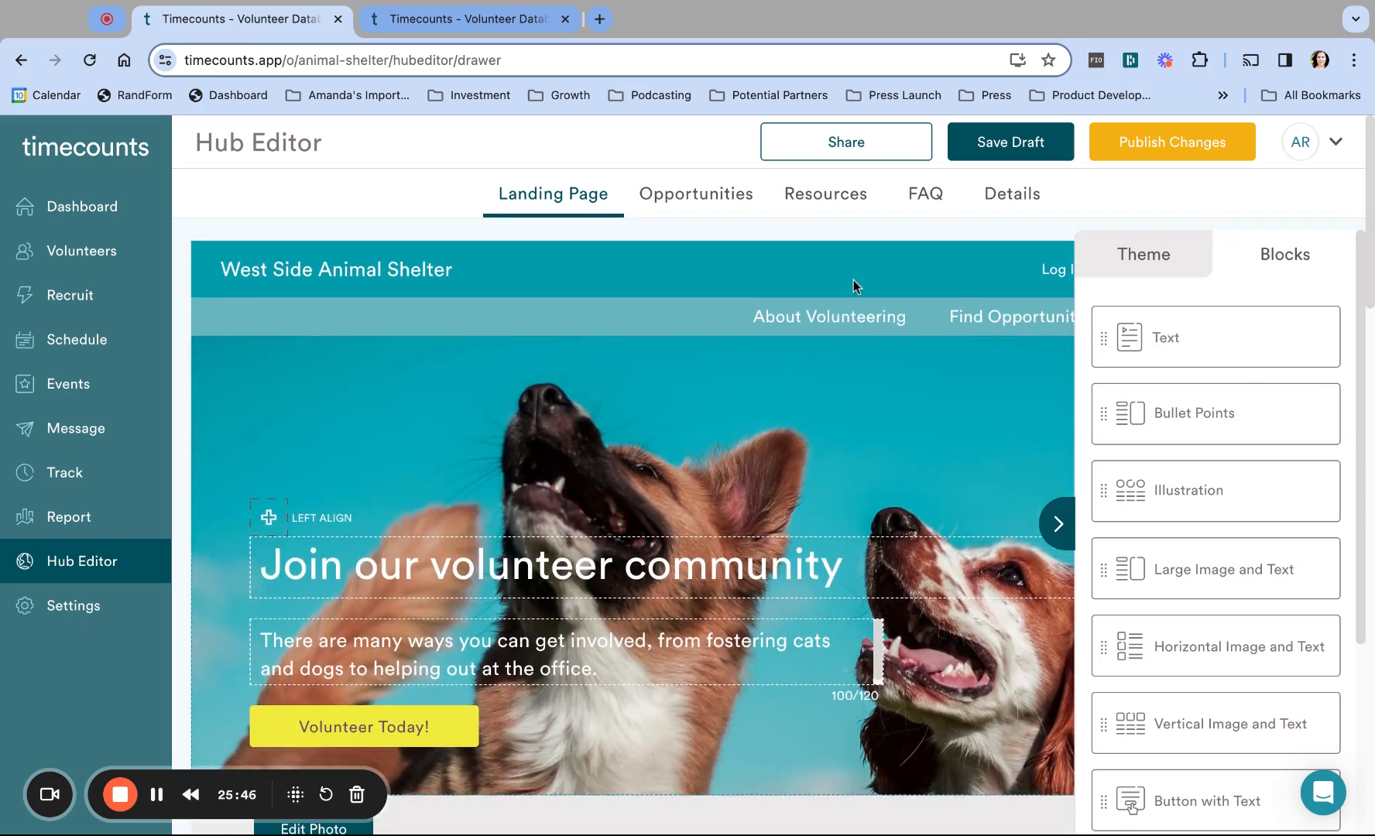
left_click(1062, 523)
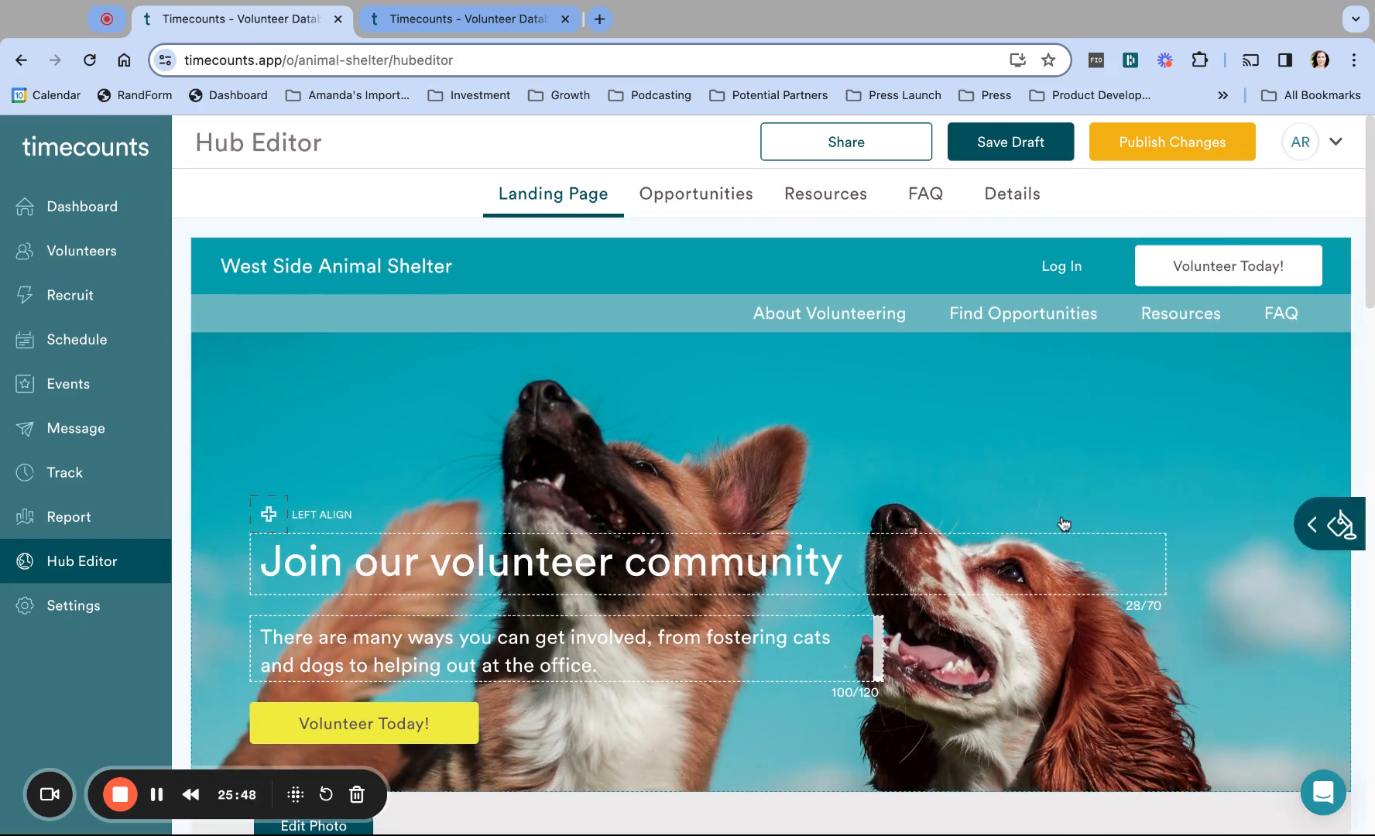